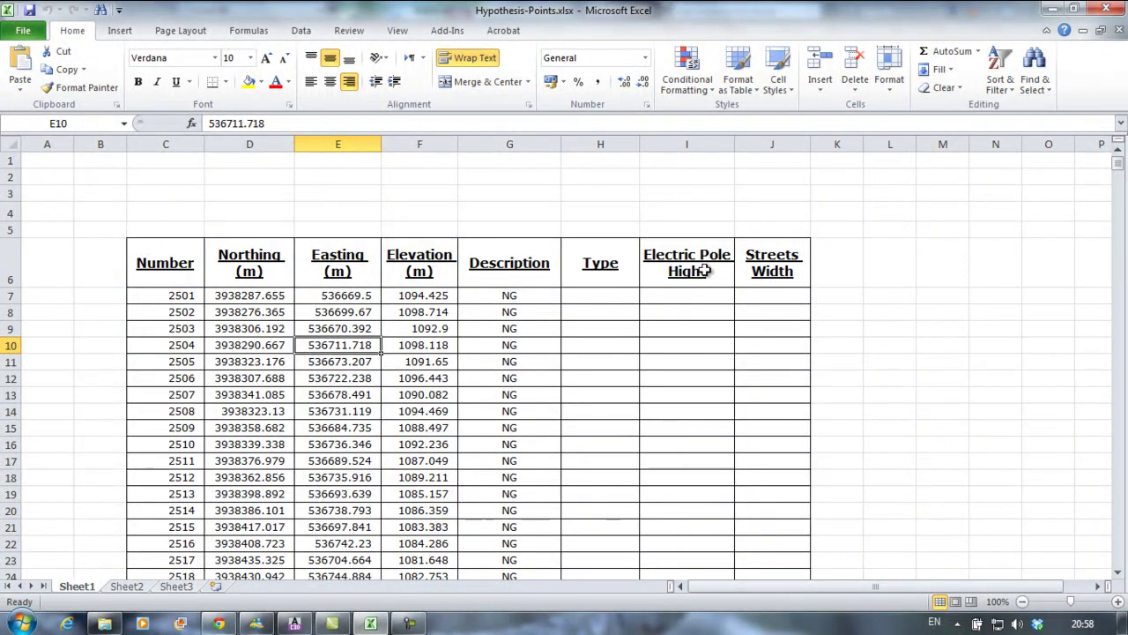
# Examine the survey point table in Hypothesis-Points.xlsx, including the descriptions, types, pole heights and street widths of the listed points
pyautogui.scroll(-12, 705, 294)
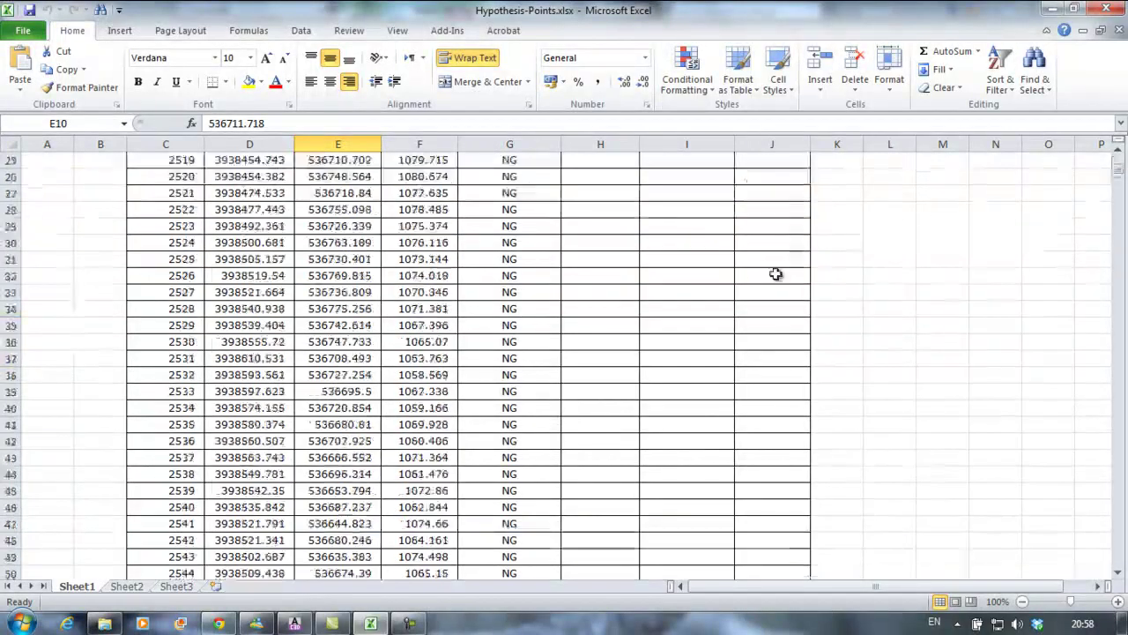
pyautogui.scroll(-17, 462, 299)
pyautogui.scroll(9, 462, 300)
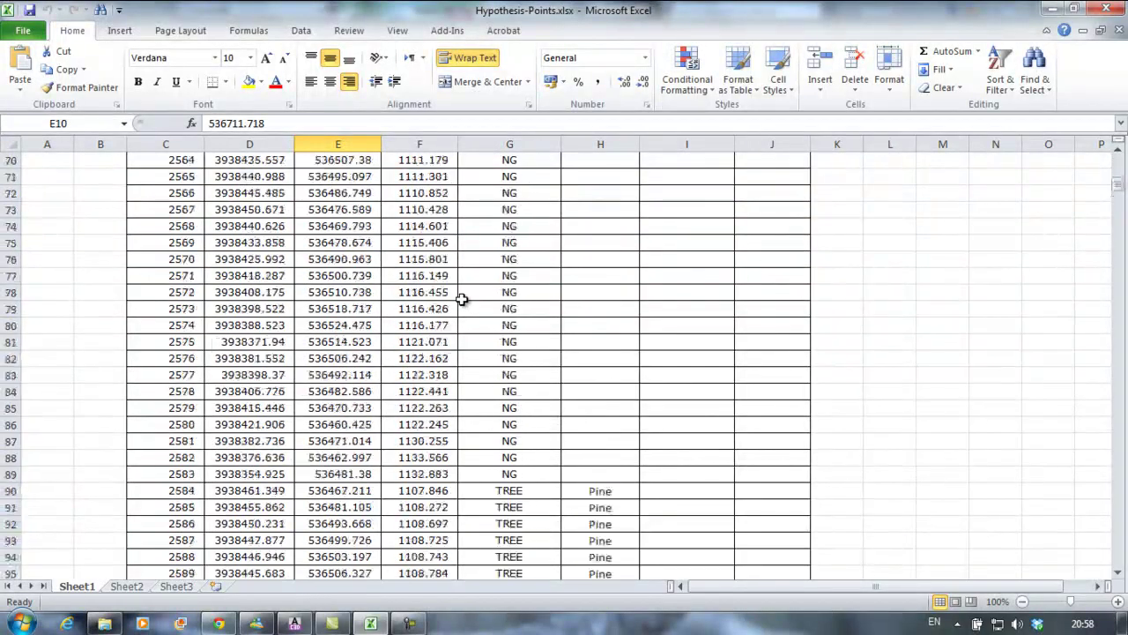
pyautogui.scroll(-9, 462, 300)
pyautogui.scroll(8, 462, 299)
pyautogui.scroll(-4, 461, 300)
pyautogui.scroll(6, 462, 300)
pyautogui.scroll(3, 517, 215)
pyautogui.scroll(-13, 502, 344)
pyautogui.scroll(-16, 496, 360)
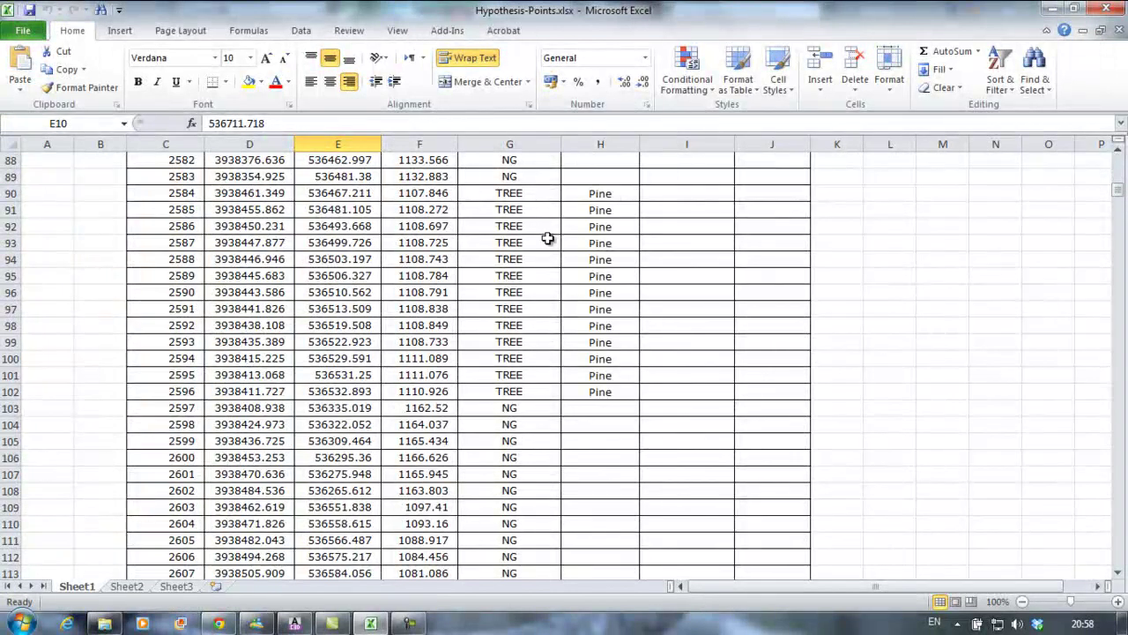
pyautogui.scroll(6, 589, 284)
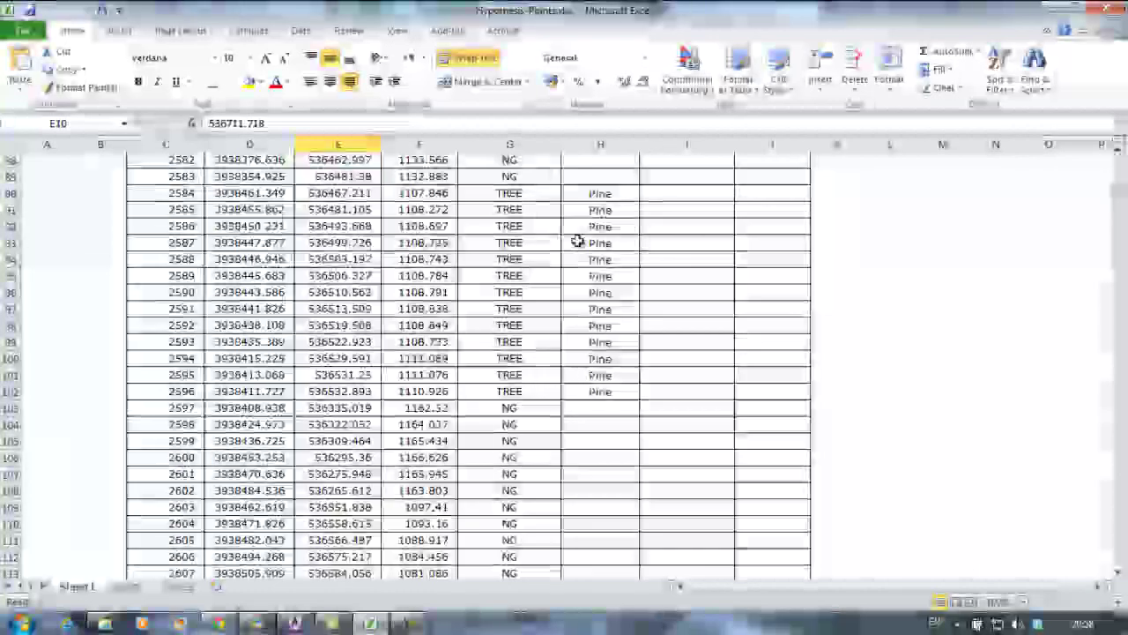
pyautogui.scroll(20, 609, 254)
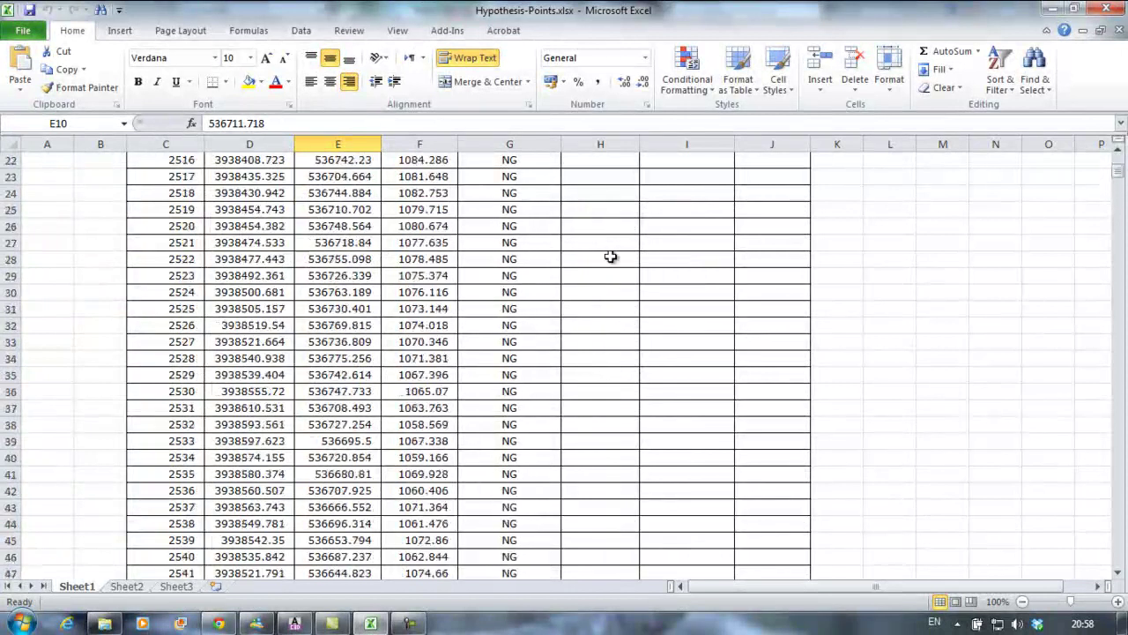
pyautogui.scroll(-17, 609, 255)
pyautogui.scroll(-17, 597, 328)
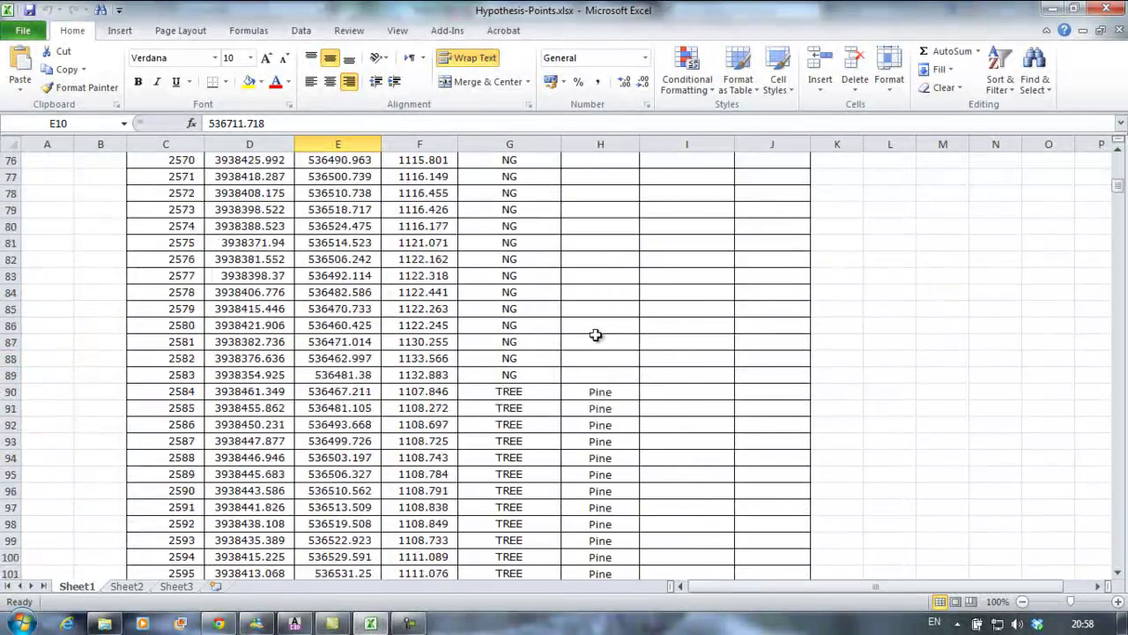
pyautogui.scroll(6, 604, 226)
pyautogui.scroll(-8, 603, 253)
pyautogui.scroll(-20, 603, 253)
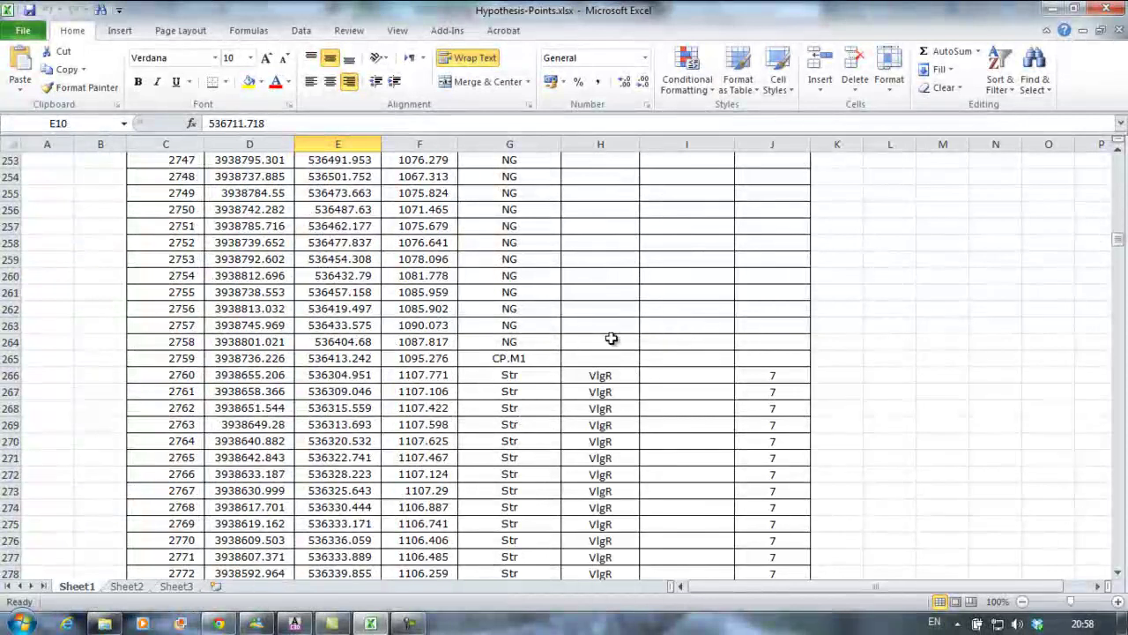
pyautogui.scroll(-5, 611, 339)
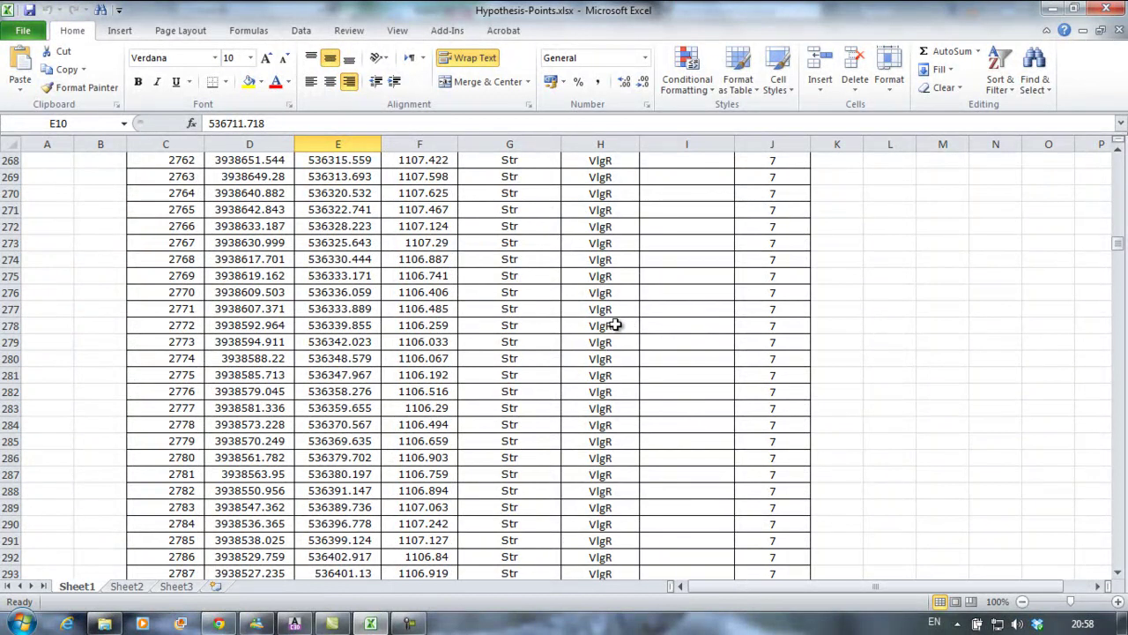
pyautogui.scroll(-20, 614, 325)
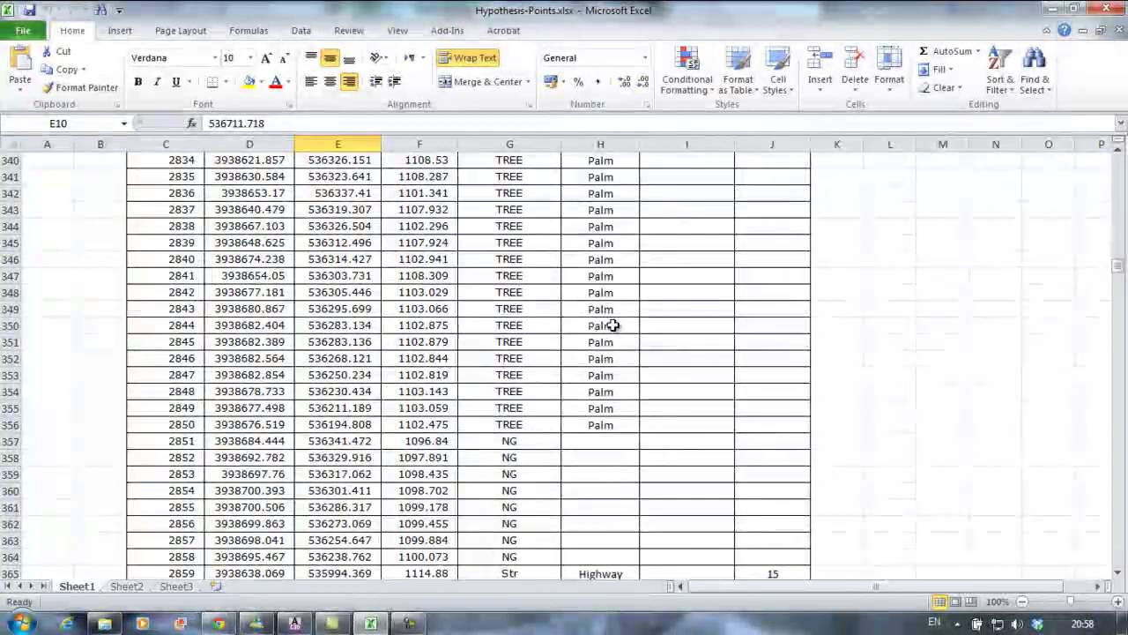
pyautogui.scroll(-7, 606, 352)
pyautogui.scroll(-20, 608, 384)
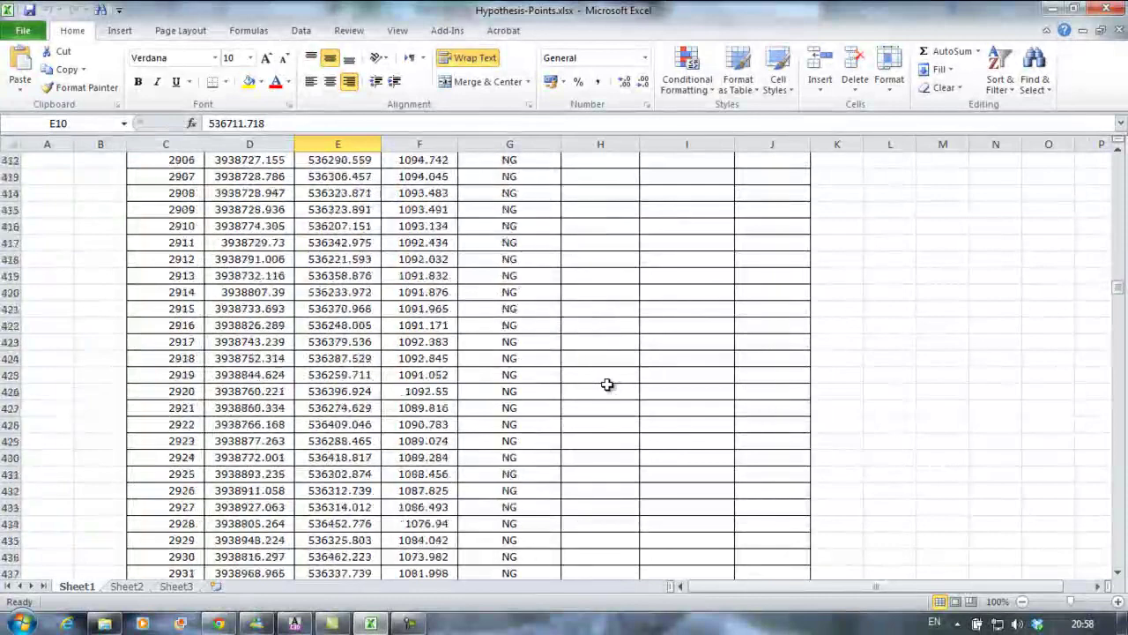
pyautogui.scroll(-8, 608, 384)
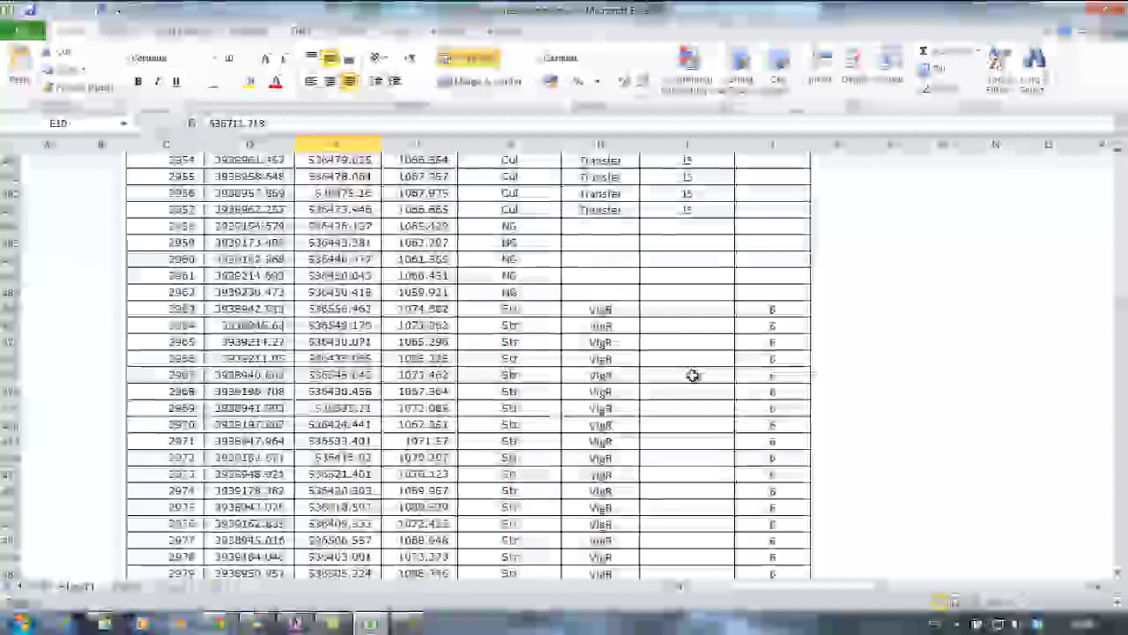
pyautogui.scroll(15, 775, 388)
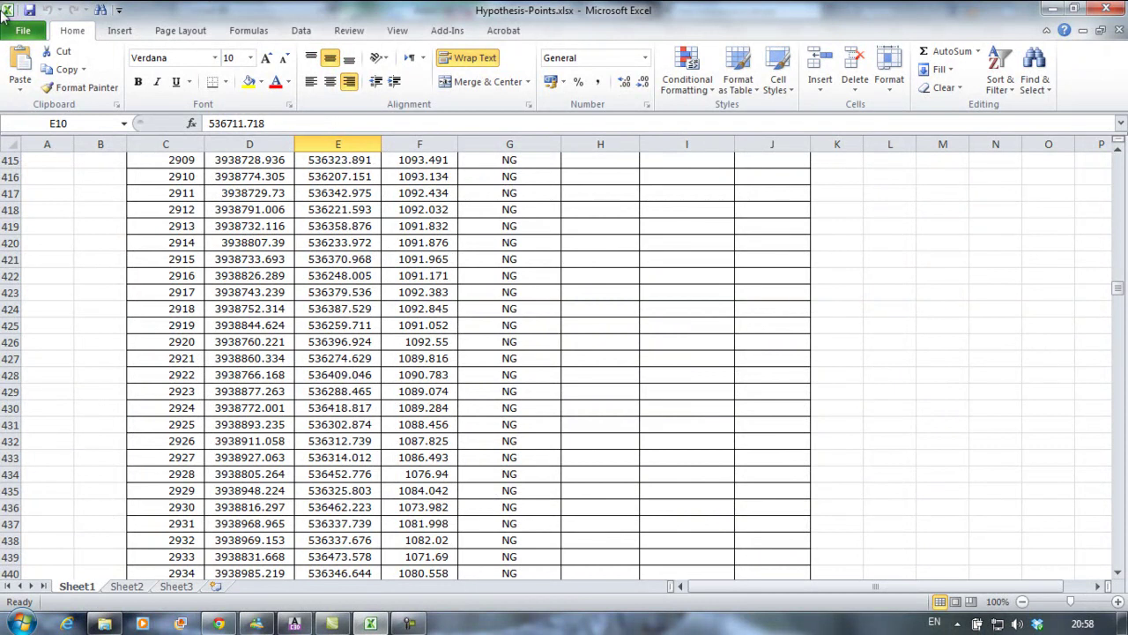
# Save the workbook as Hypothesis-Points.txt in Text (Tab delimited) format, keep that format, and close the workbook to return to AutoCAD Civil 3D
pyautogui.click(29, 33)
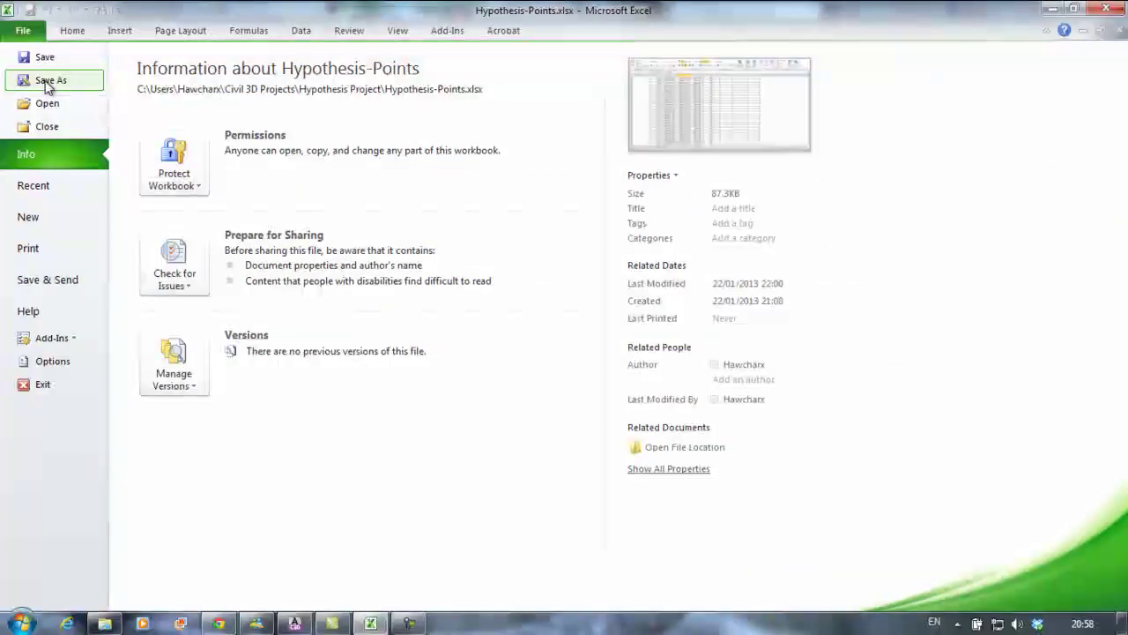
pyautogui.press('Escape')
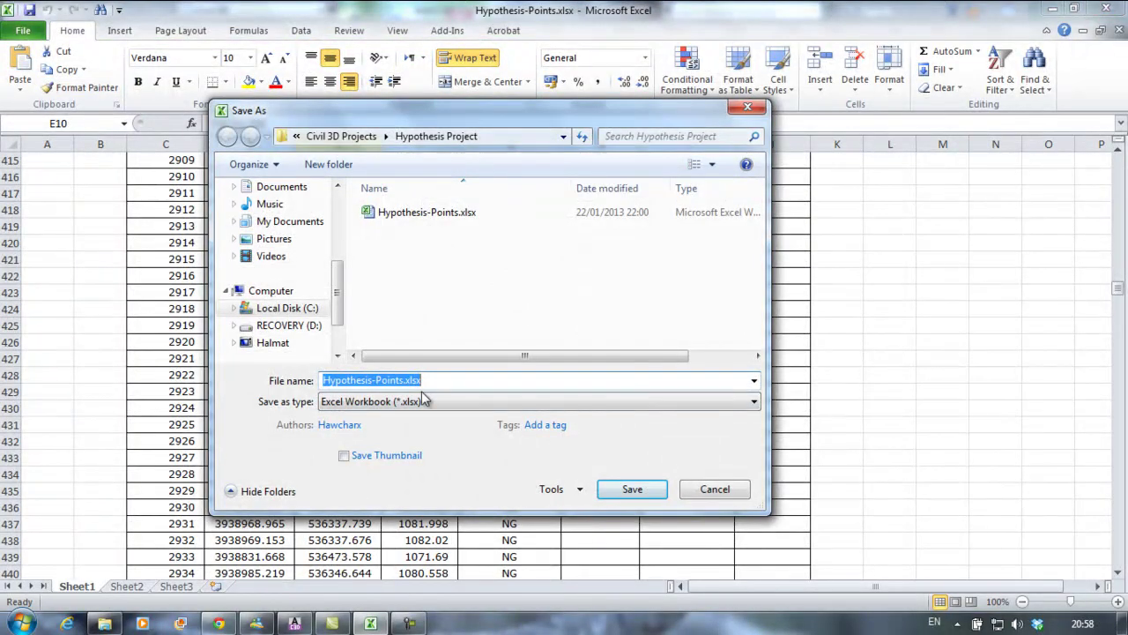
pyautogui.click(427, 405)
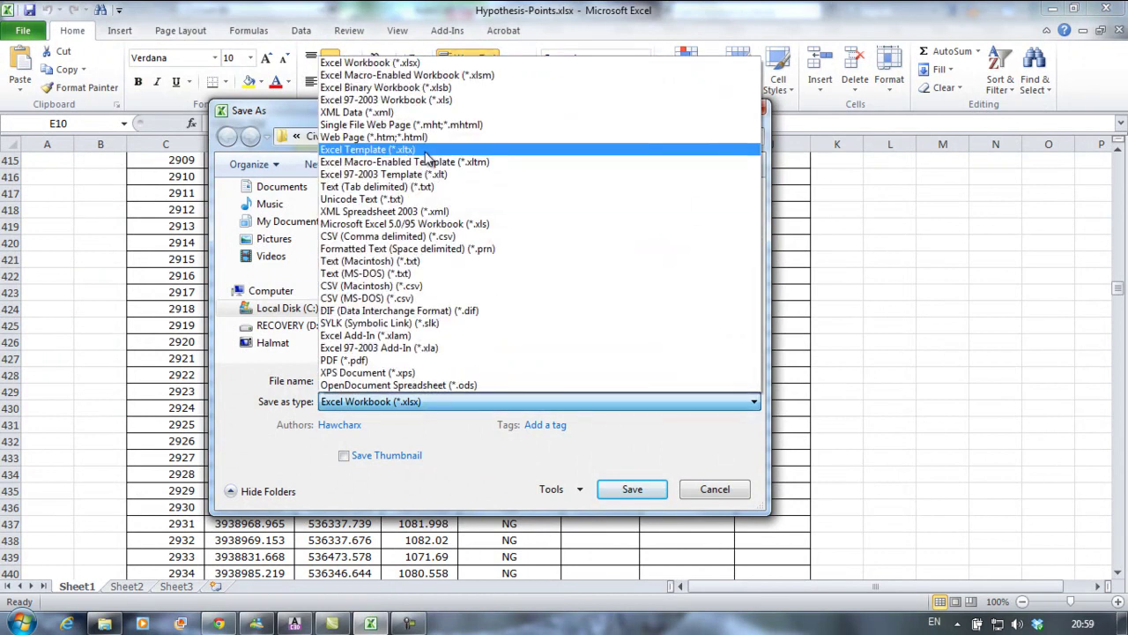
pyautogui.click(414, 186)
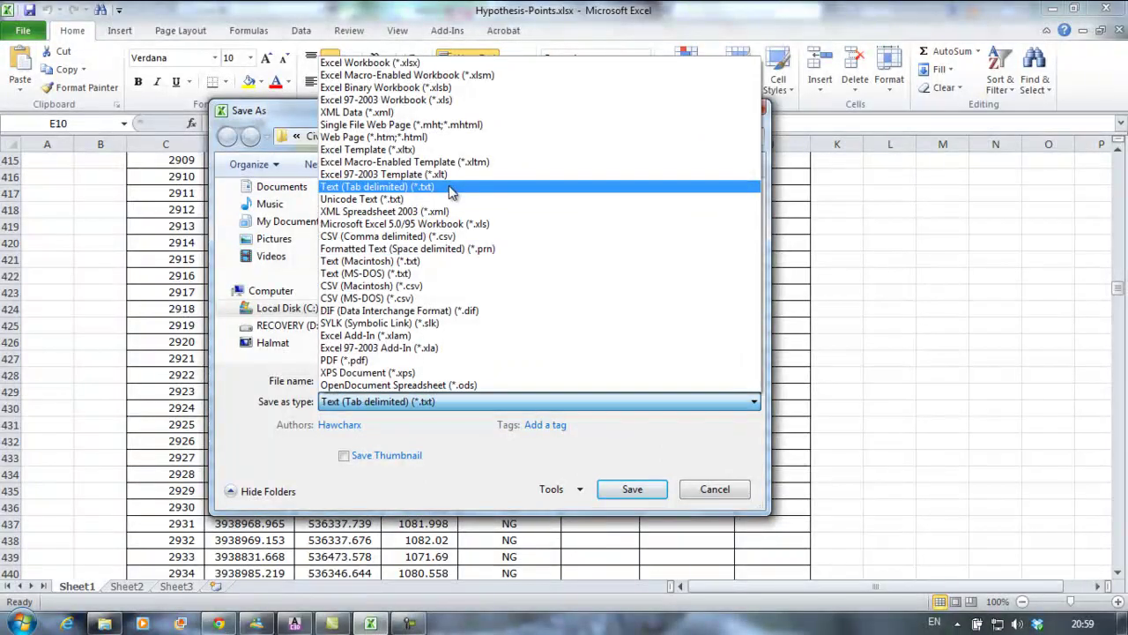
pyautogui.click(631, 468)
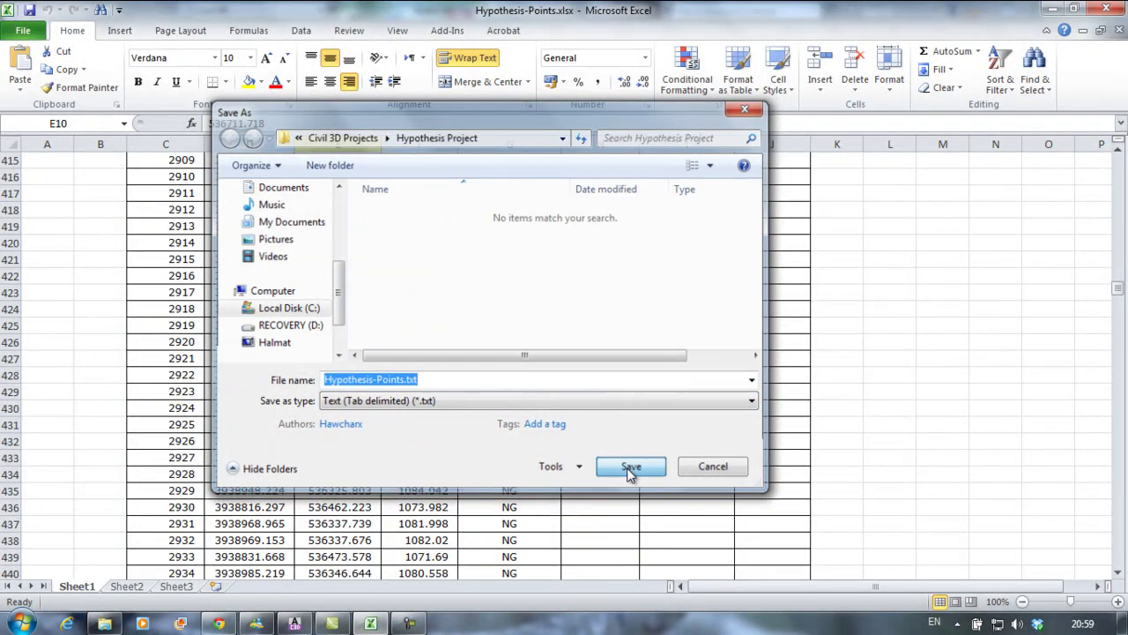
pyautogui.click(547, 363)
pyautogui.click(499, 370)
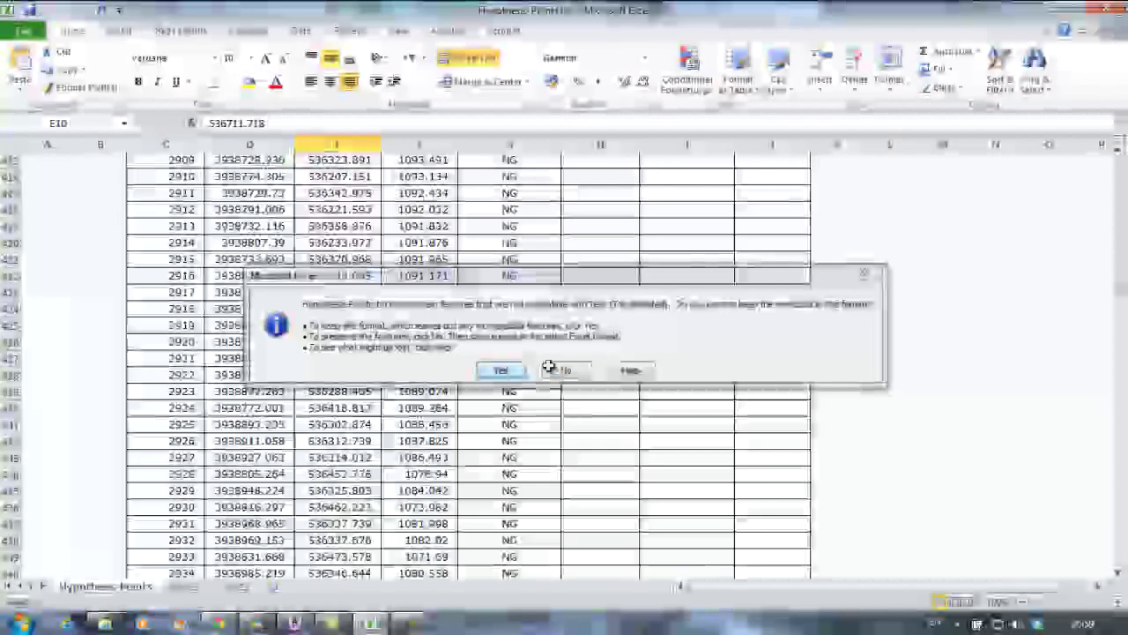
pyautogui.click(1119, 9)
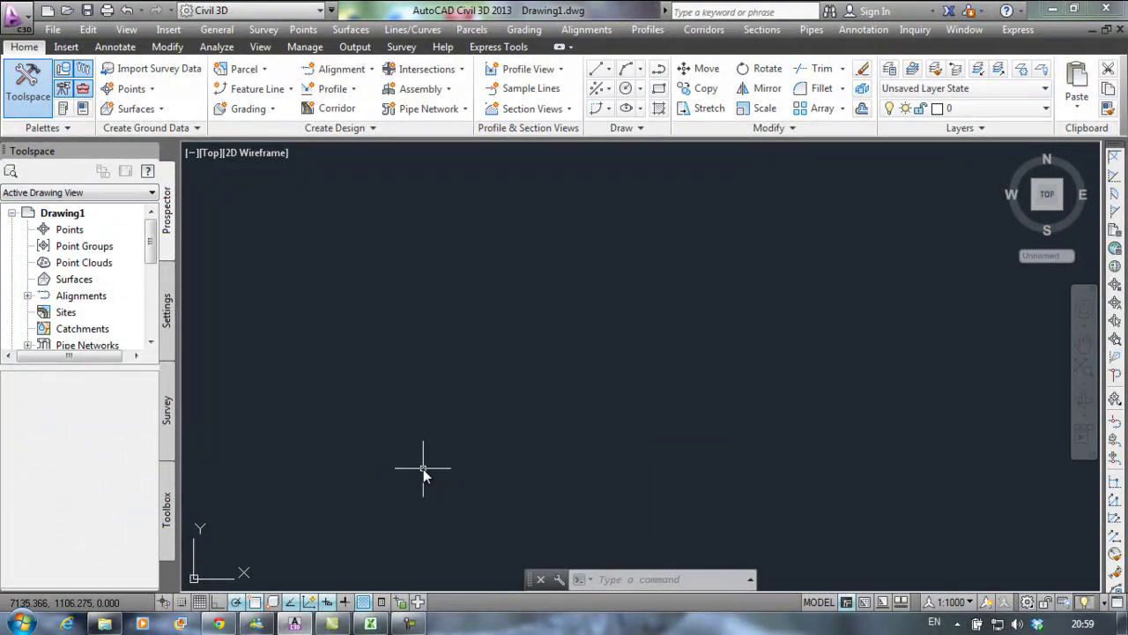
# Try to import points into the drawing from Hypothesis-Points.txt
pyautogui.moveTo(370, 627)
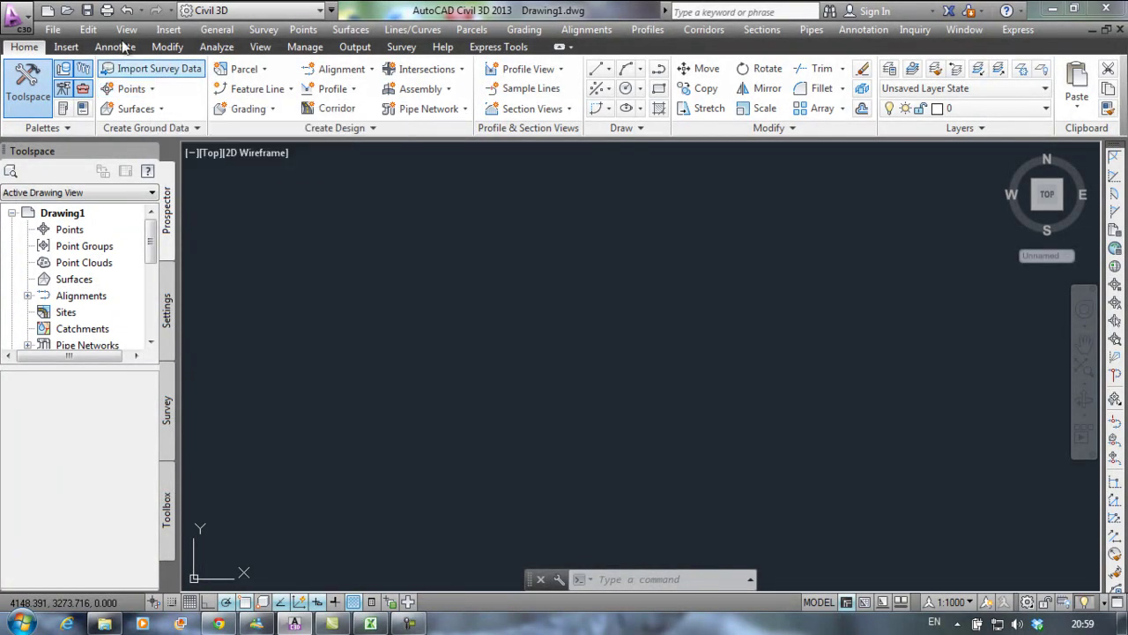
pyautogui.click(67, 46)
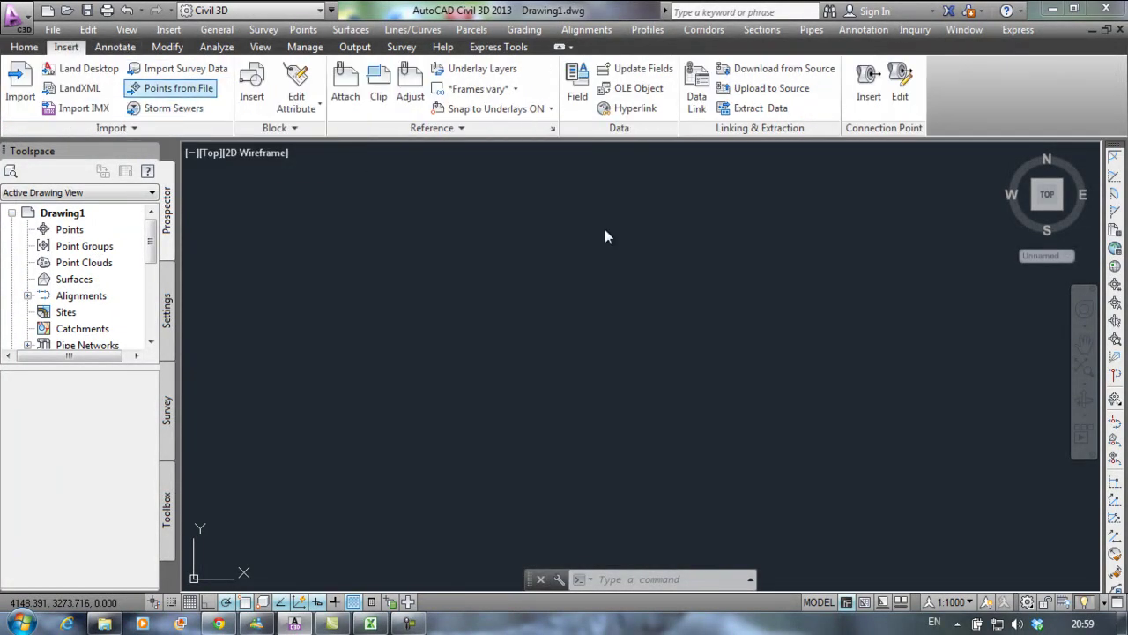
pyautogui.click(609, 115)
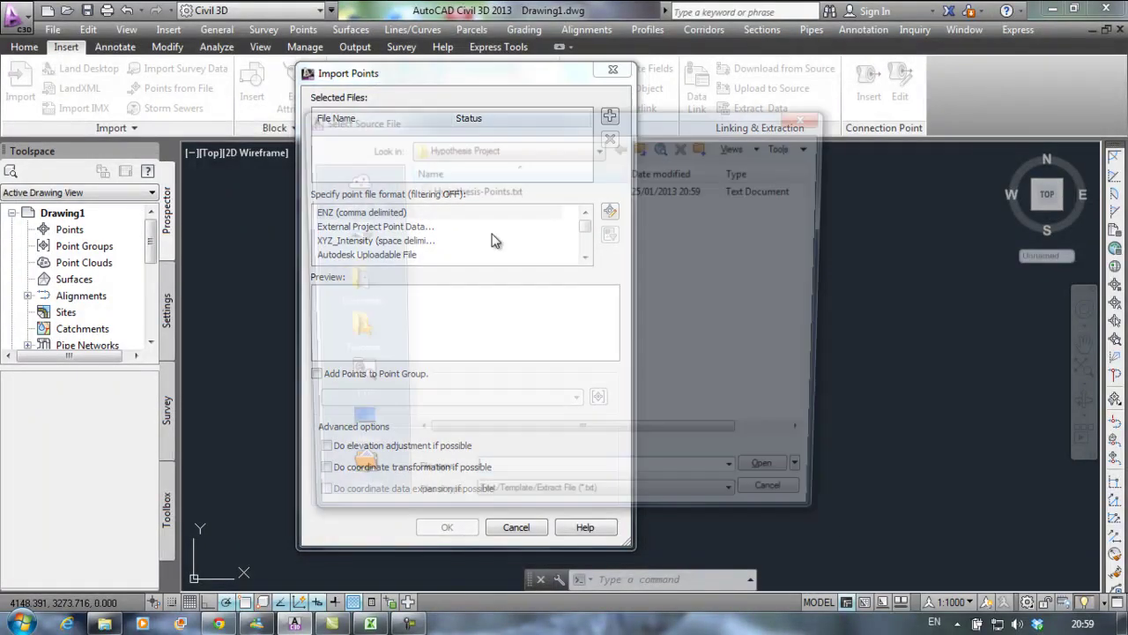
pyautogui.click(473, 189)
pyautogui.click(778, 480)
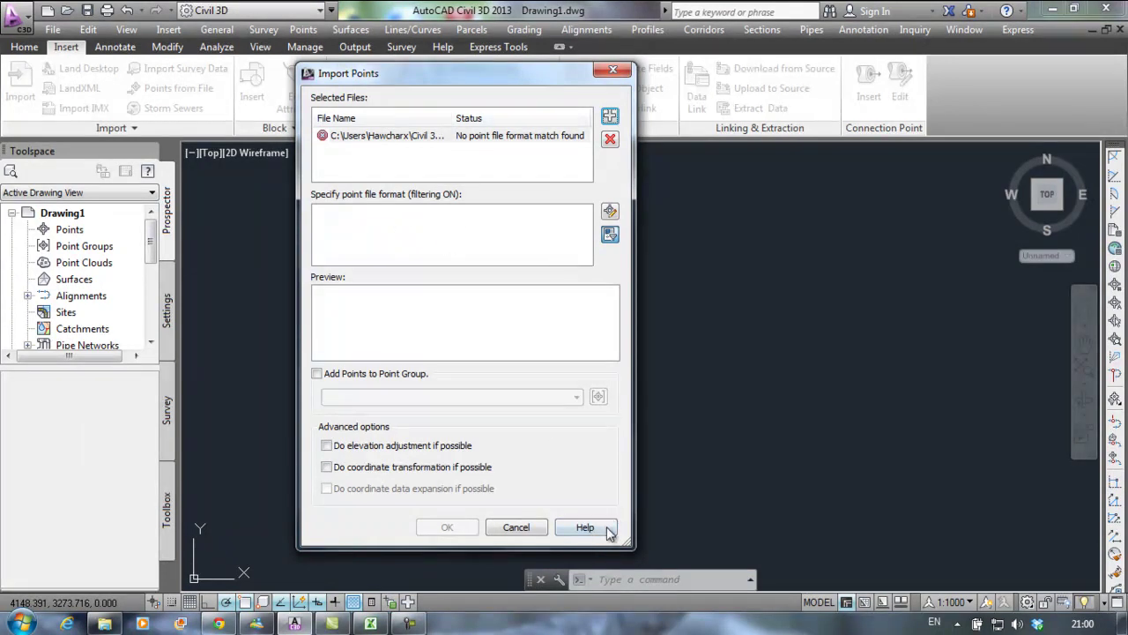
pyautogui.click(517, 527)
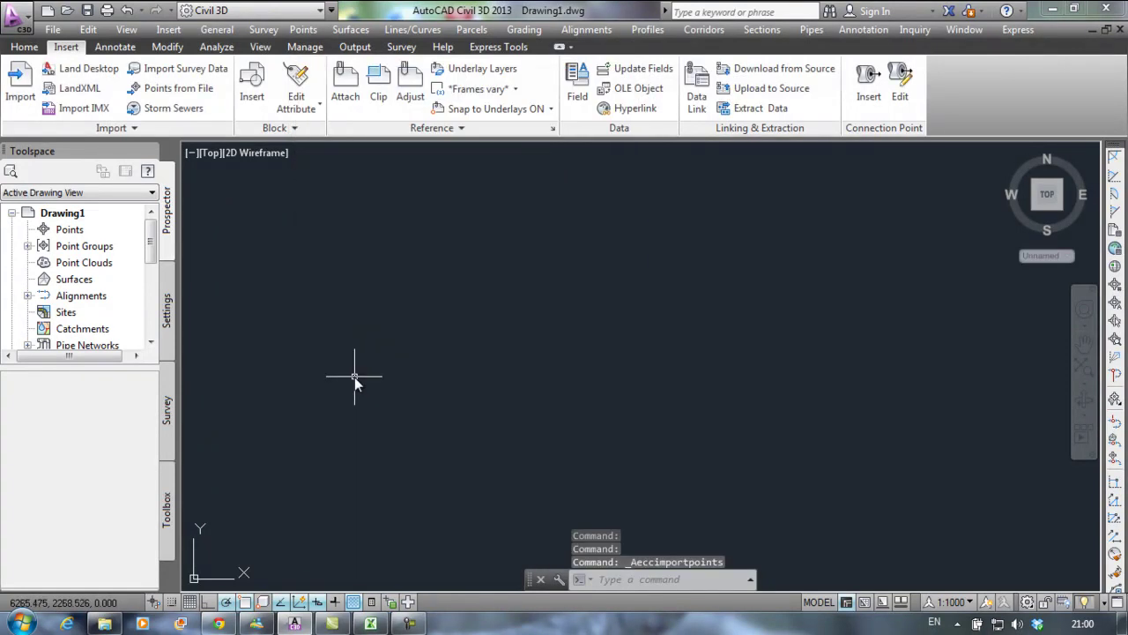
# Switch to Hypothesis-Points.xlsx in Excel, shrink its window so the Number through Streets Width columns fit over the drawing, and minimize it
pyautogui.click(409, 623)
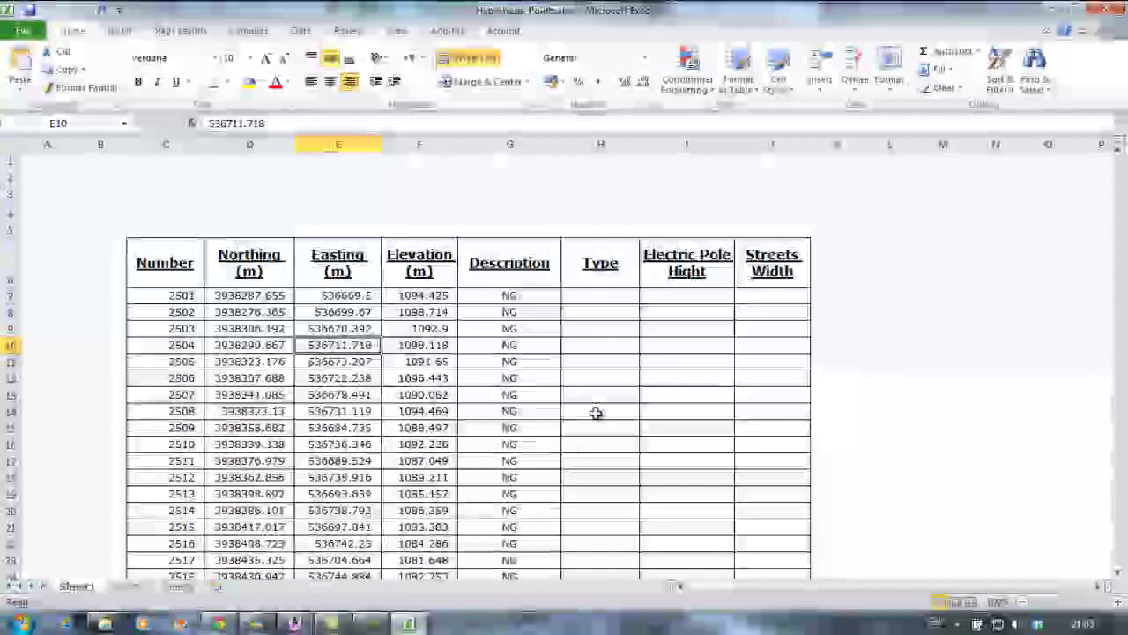
pyautogui.moveTo(711, 11); pyautogui.dragTo(718, 153)
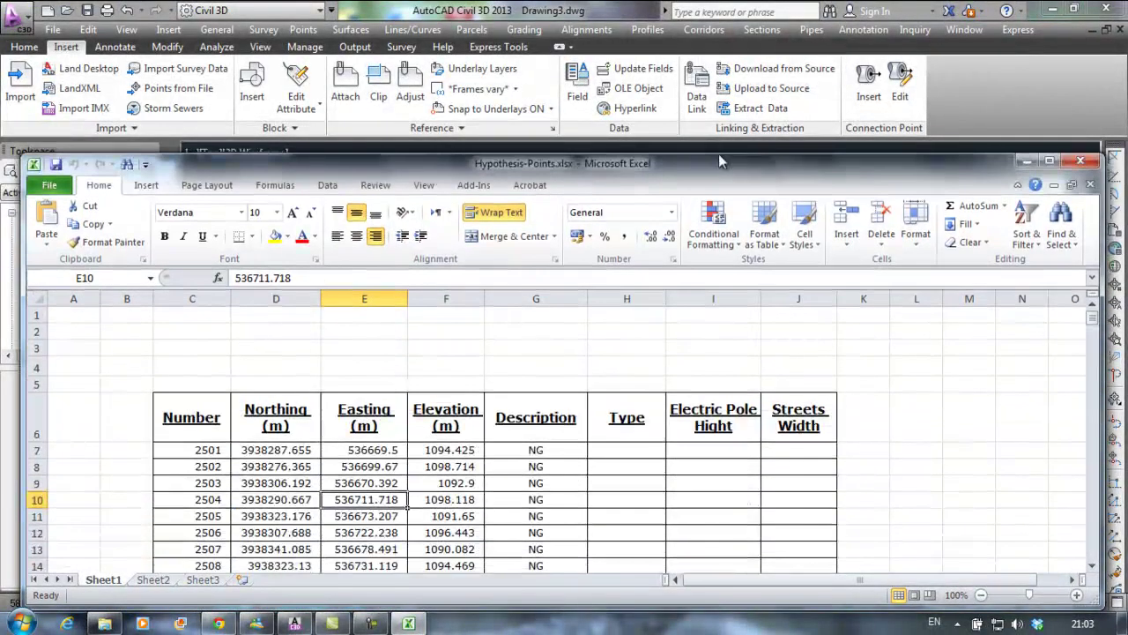
pyautogui.moveTo(27, 410); pyautogui.dragTo(269, 411)
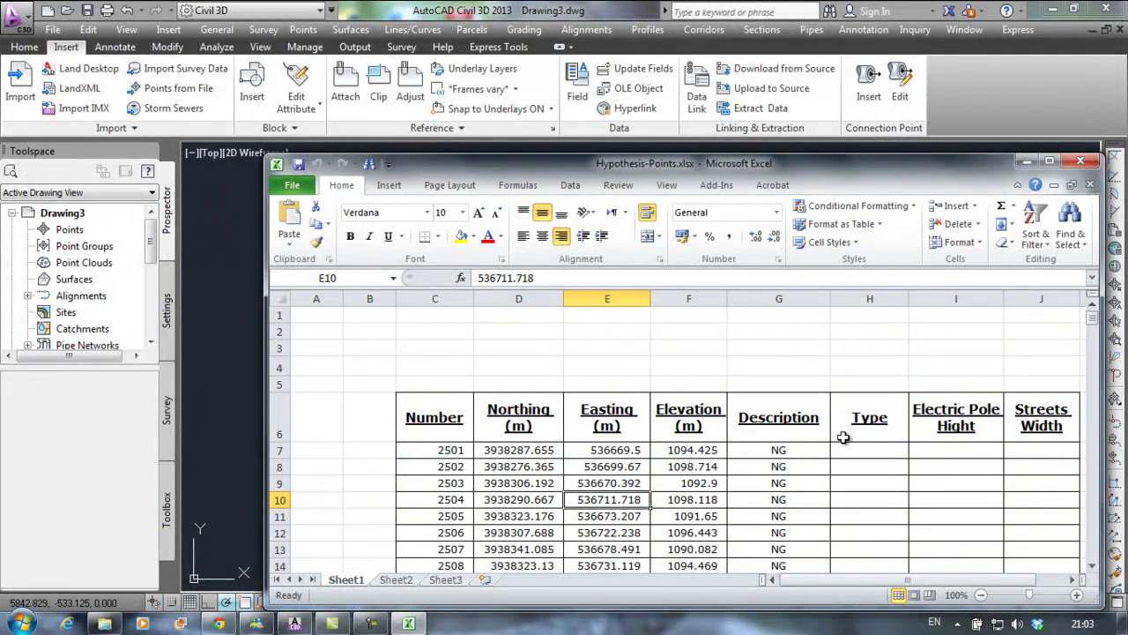
pyautogui.moveTo(820, 579); pyautogui.dragTo(846, 578)
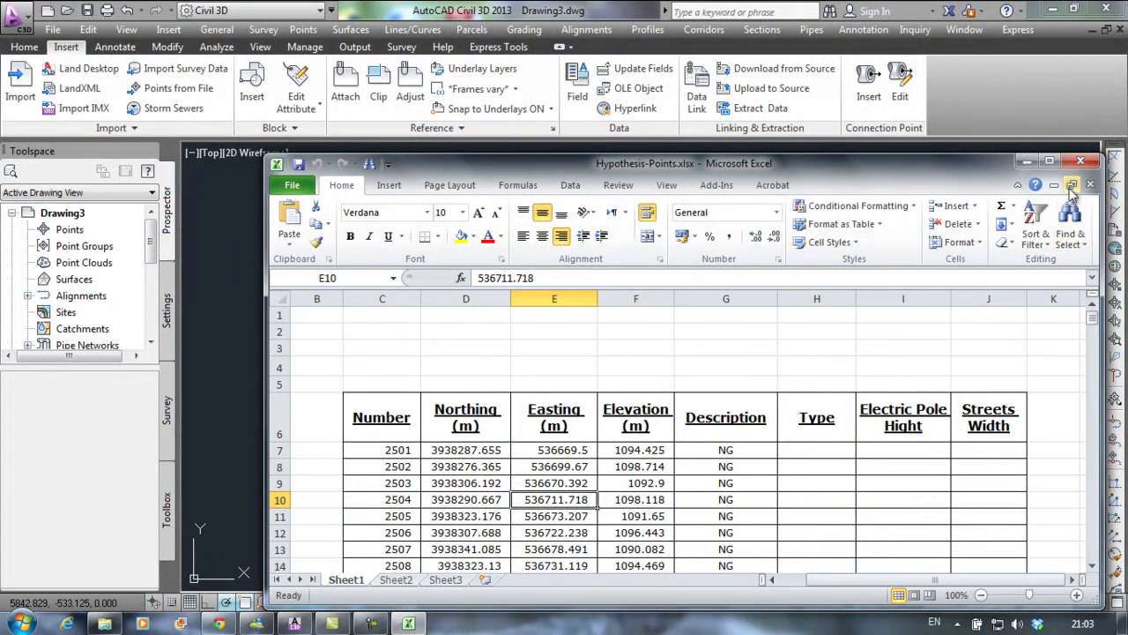
pyautogui.click(1026, 161)
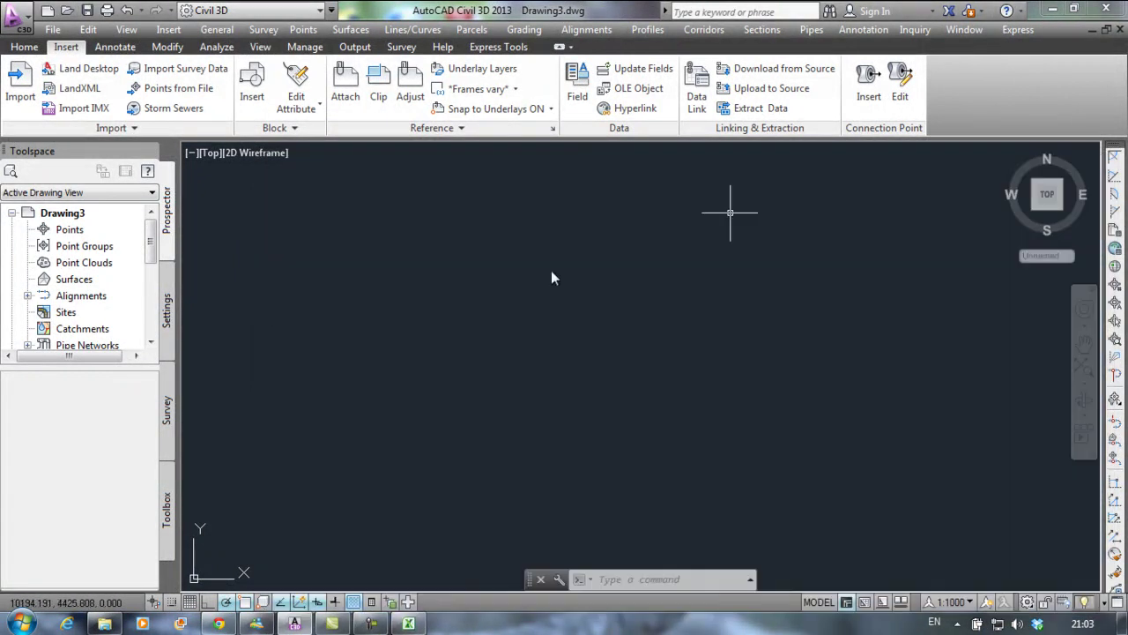
# Open the drawing's Point settings, widen the Toolspace, and select the Unclassified user-defined property classification
pyautogui.click(168, 311)
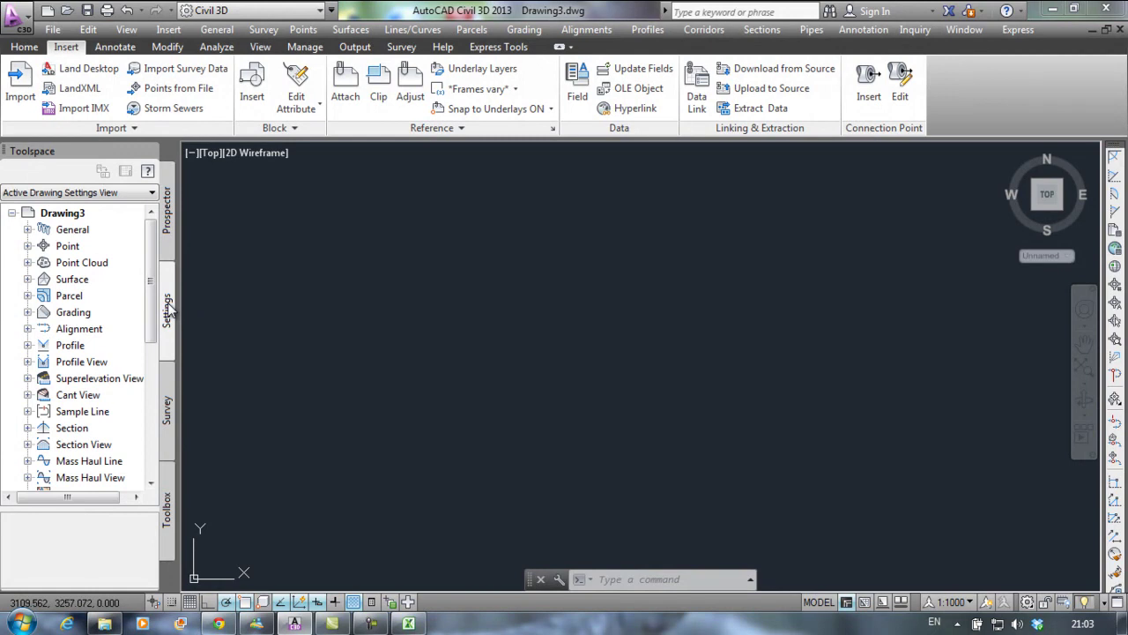
pyautogui.click(27, 246)
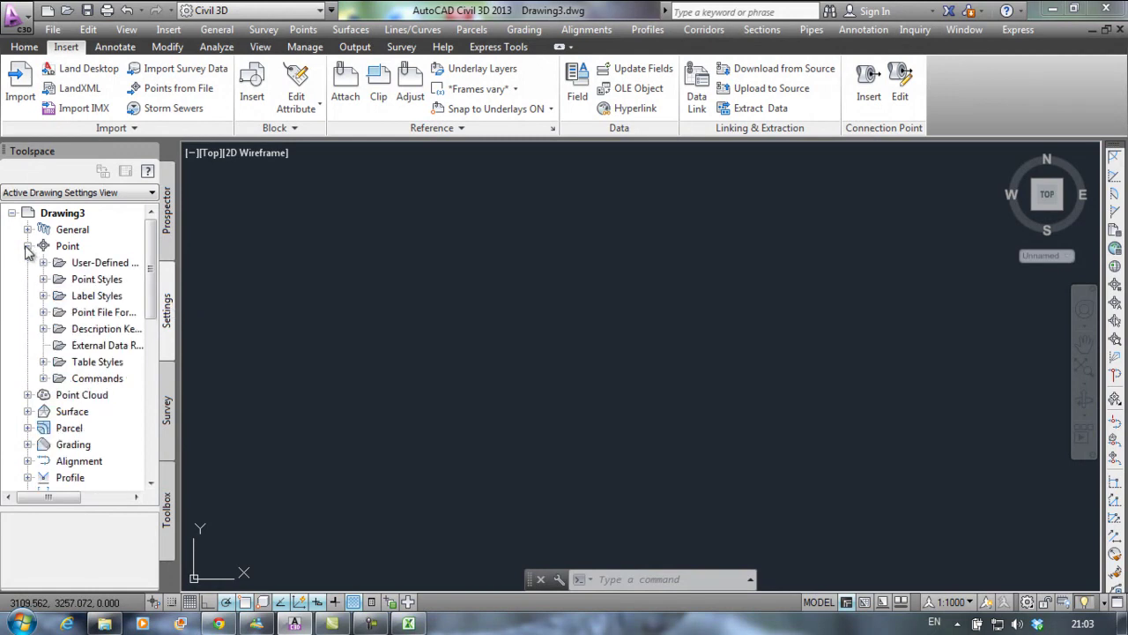
pyautogui.moveTo(181, 385); pyautogui.dragTo(231, 382)
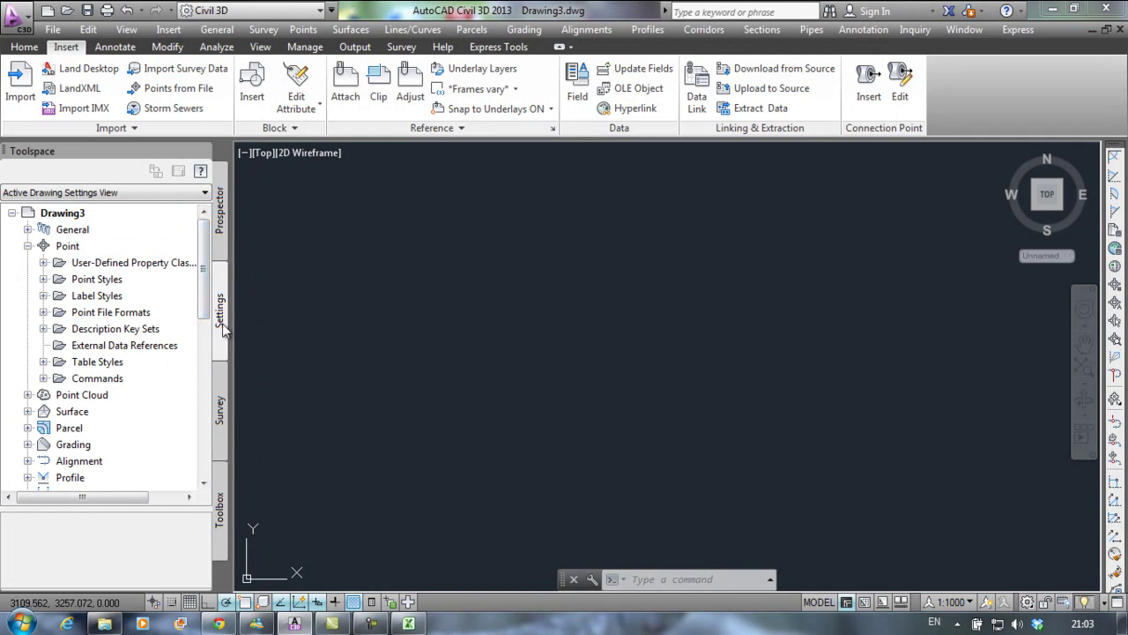
pyautogui.doubleClick(146, 263)
pyautogui.click(111, 281)
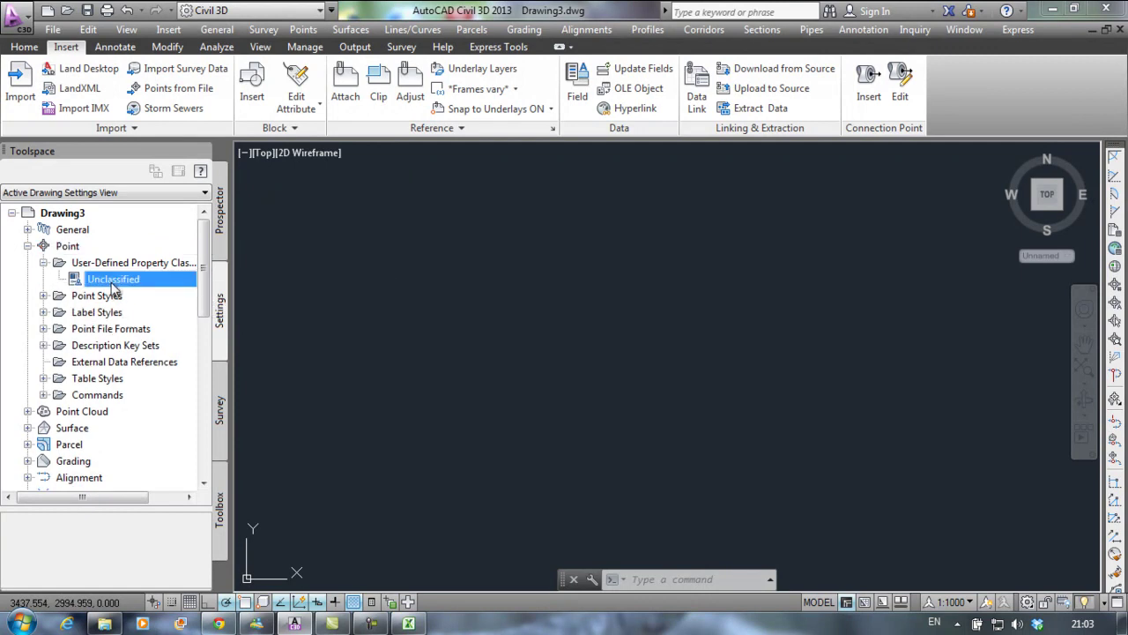
# Add a user-defined property named Type with the String field type to the Unclassified classification, checking the column name in Hypothesis-Points.xlsx
pyautogui.rightClick(112, 281)
pyautogui.click(139, 286)
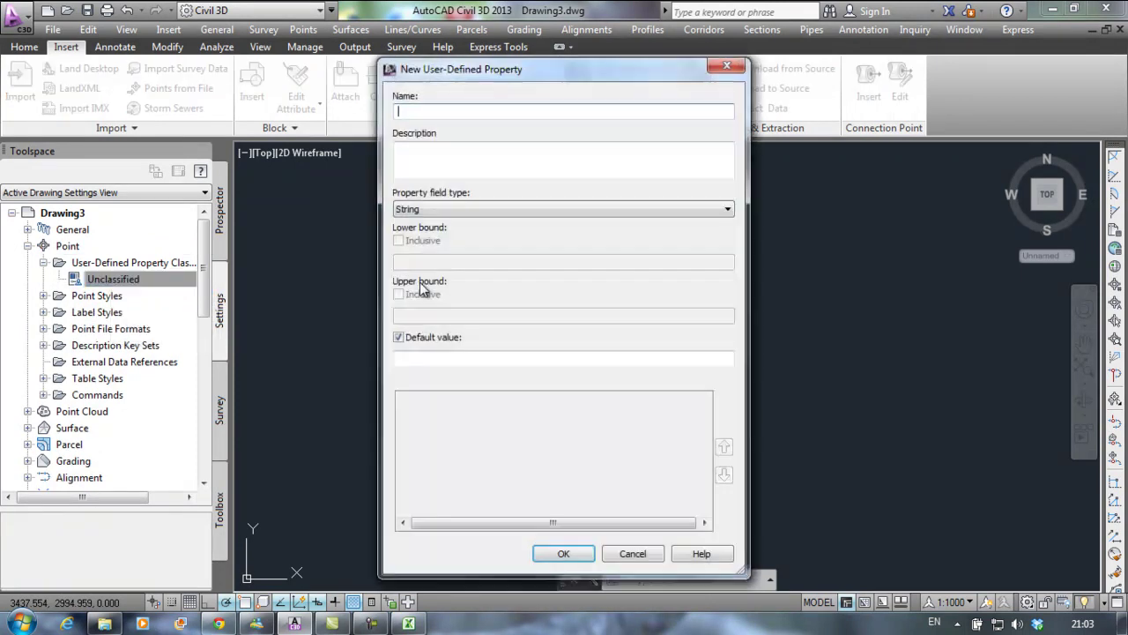
pyautogui.click(410, 624)
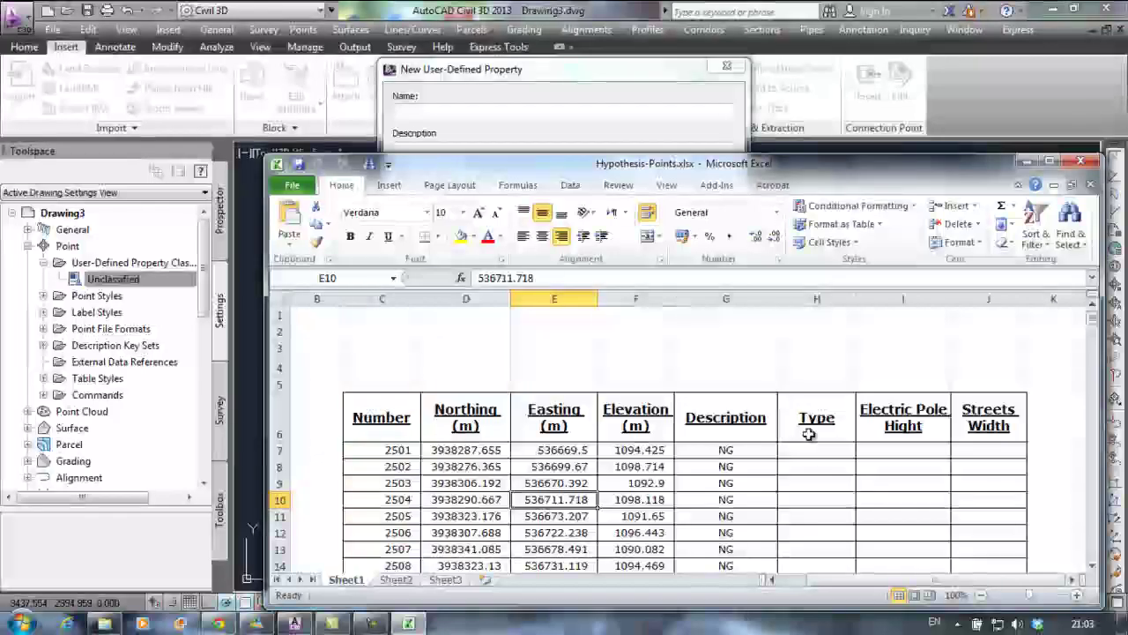
pyautogui.click(1026, 160)
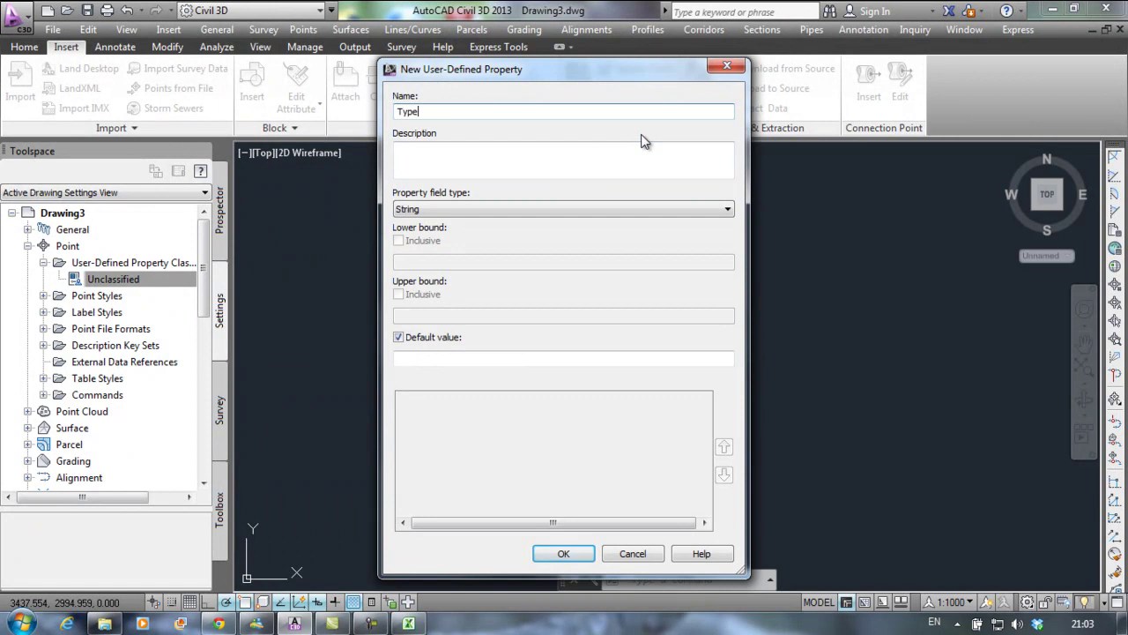
pyautogui.click(489, 207)
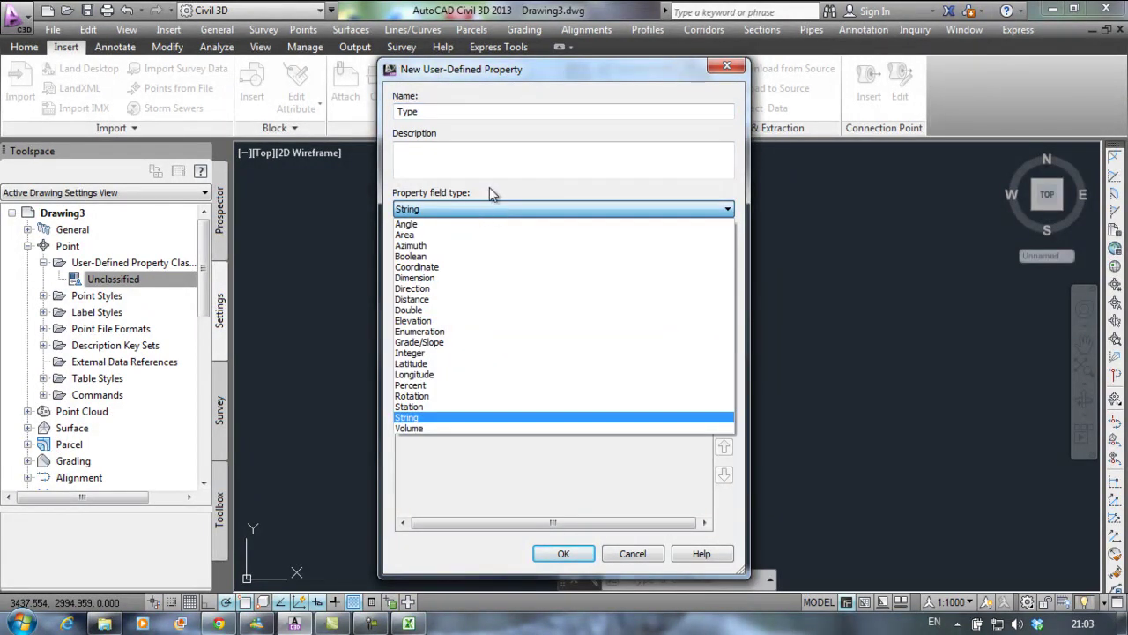
pyautogui.click(492, 208)
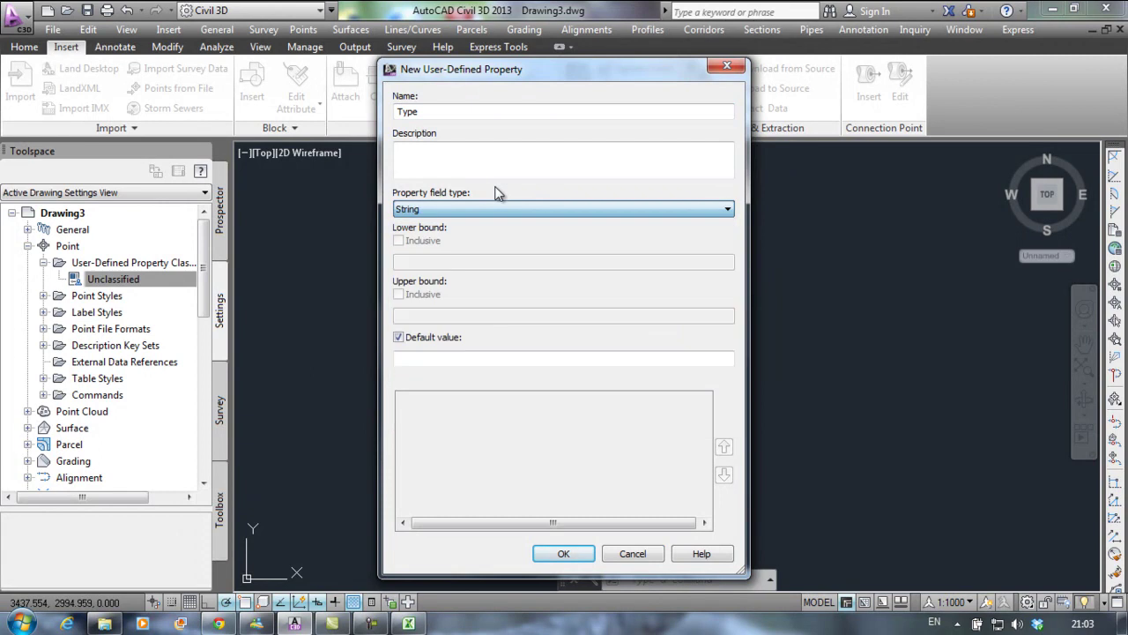
pyautogui.click(562, 555)
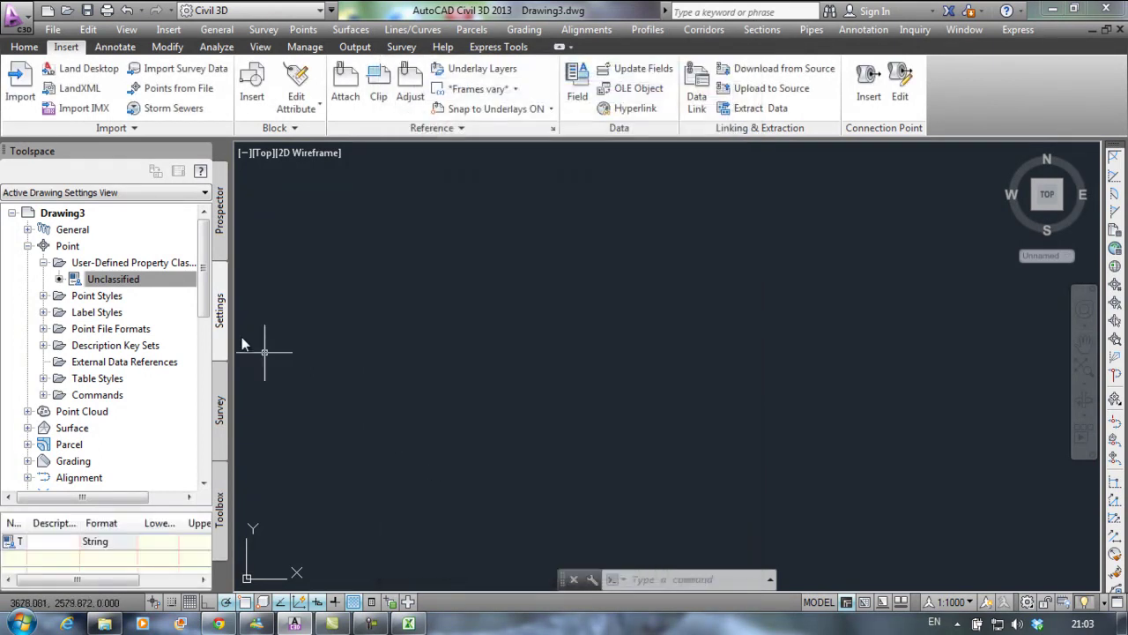
# Add a user-defined property named EP Hieght with the Distance field type for the workbook's electric pole height column
pyautogui.rightClick(129, 280)
pyautogui.click(152, 287)
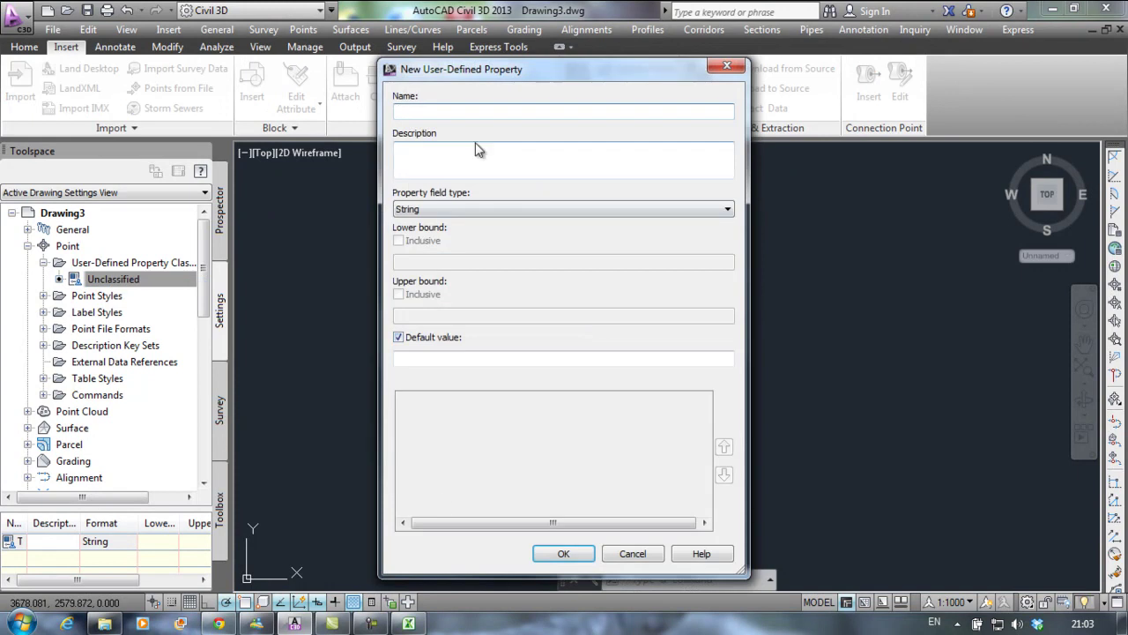
pyautogui.click(408, 623)
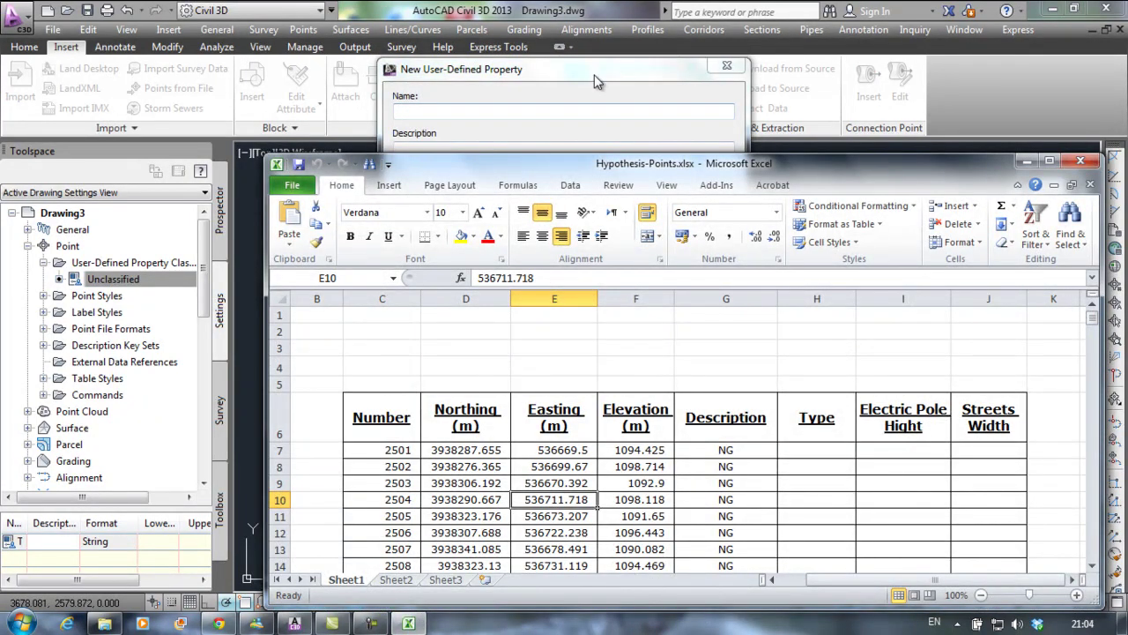
pyautogui.click(524, 110)
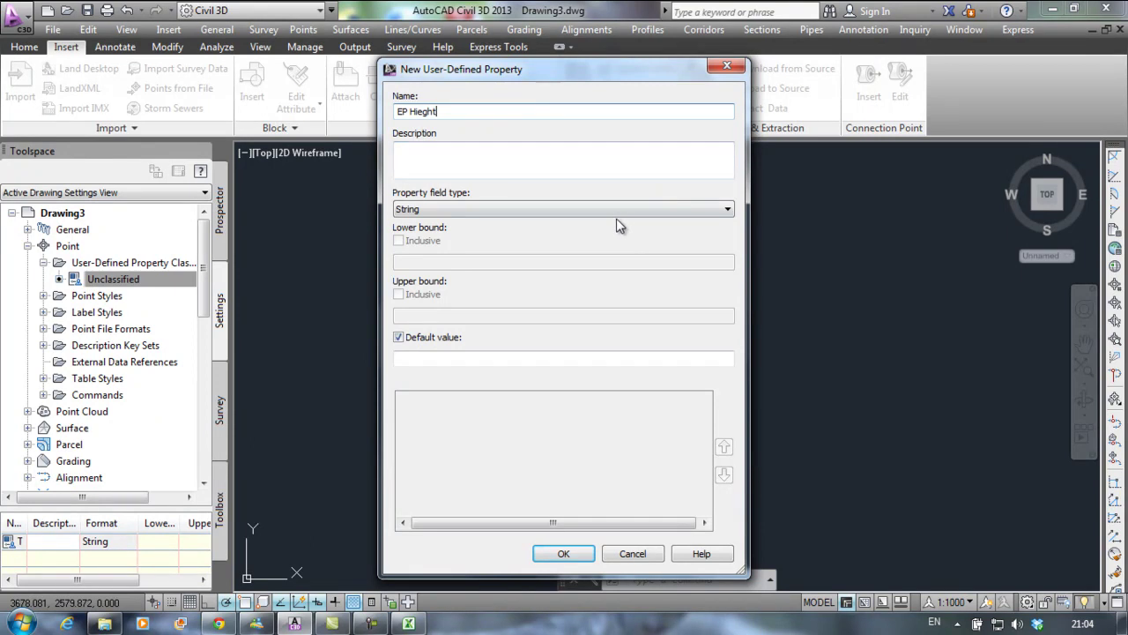
pyautogui.click(529, 209)
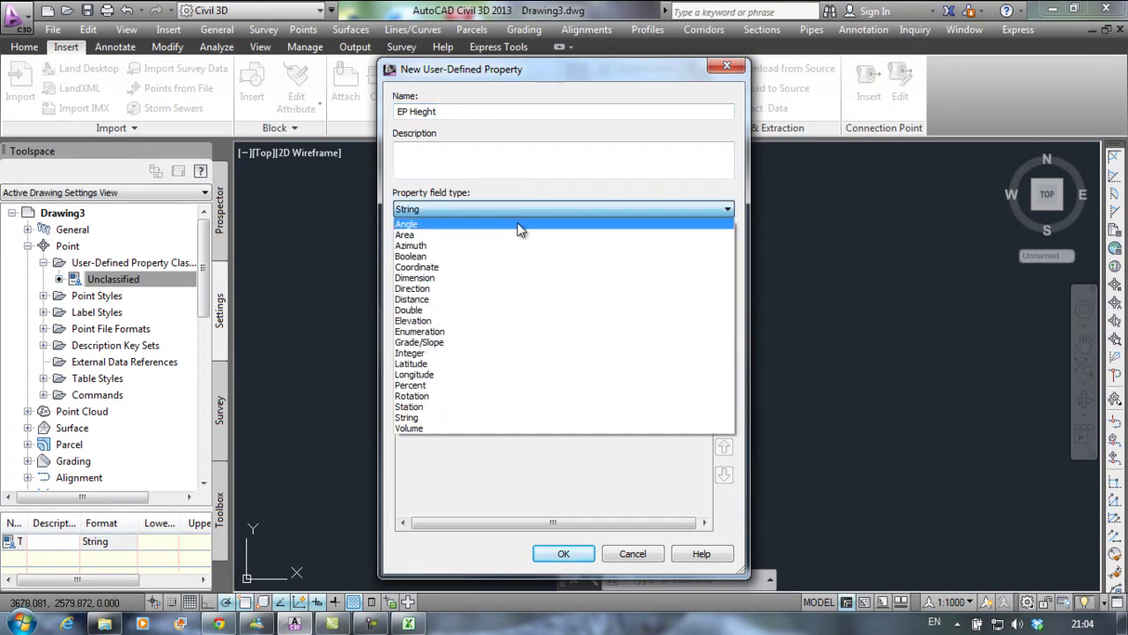
pyautogui.click(494, 300)
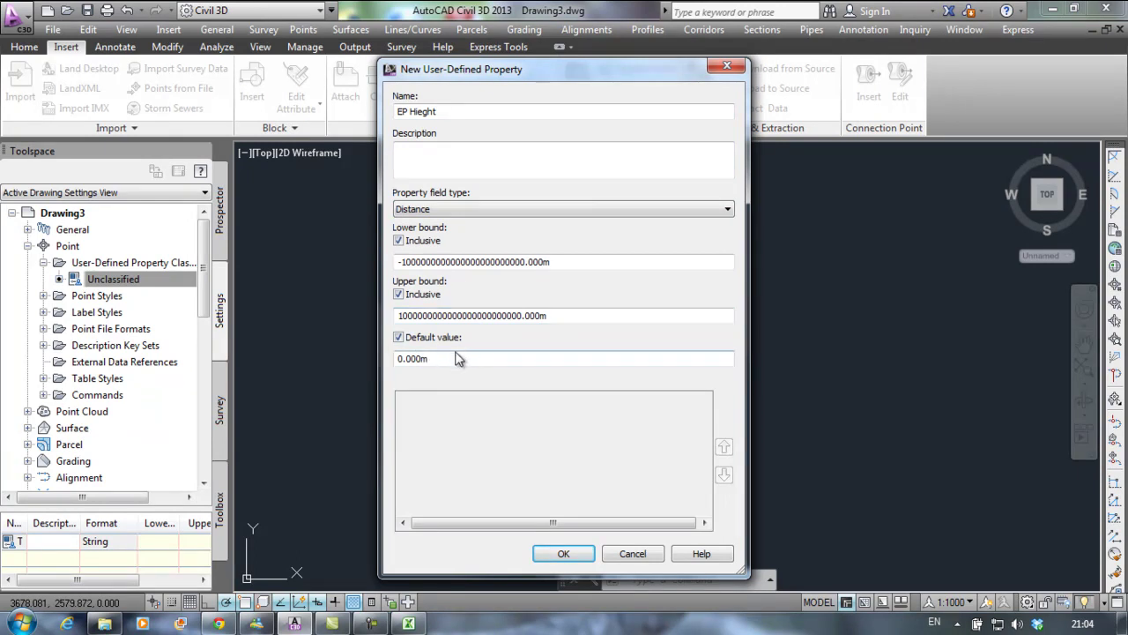
pyautogui.click(564, 553)
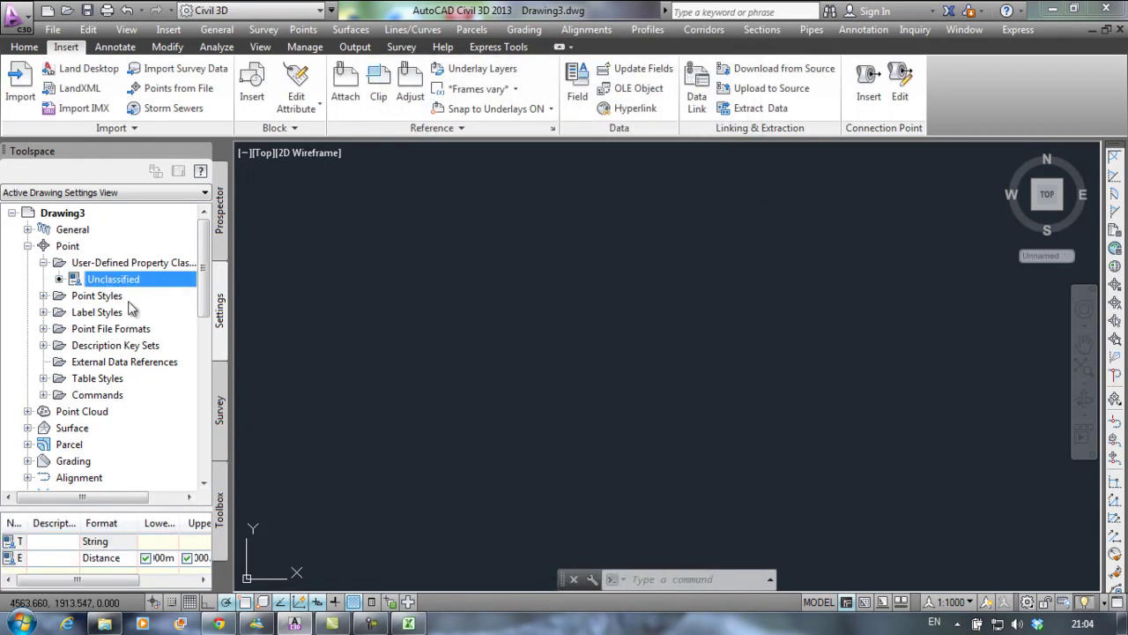
# Add a user-defined property named SW with the Distance field type for the workbook's Streets Width column
pyautogui.rightClick(108, 282)
pyautogui.click(141, 286)
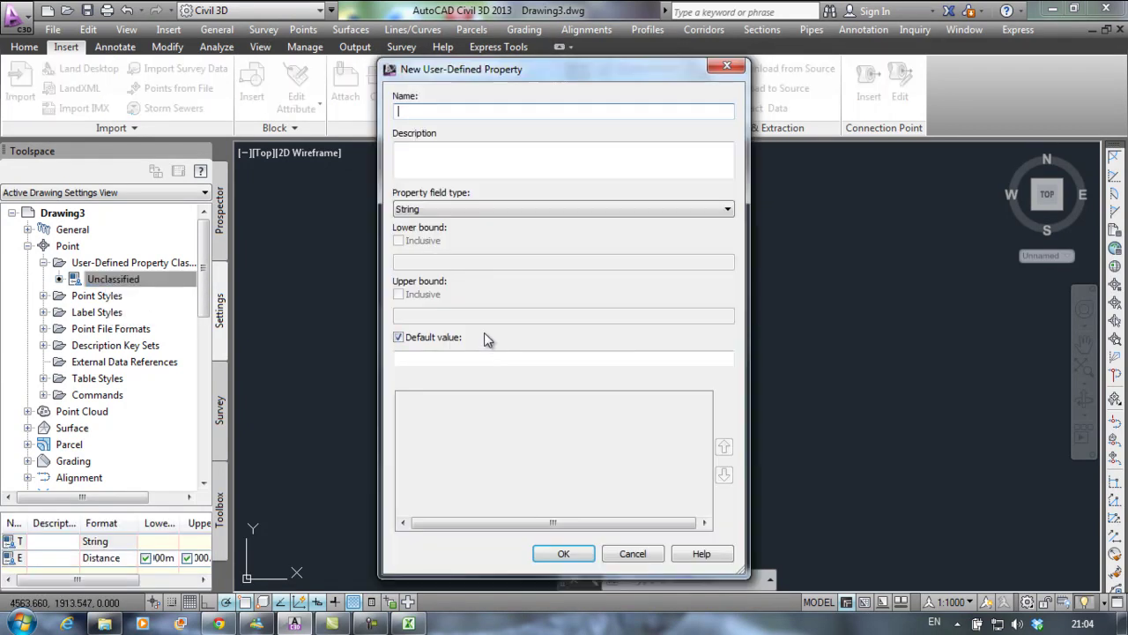
pyautogui.click(408, 623)
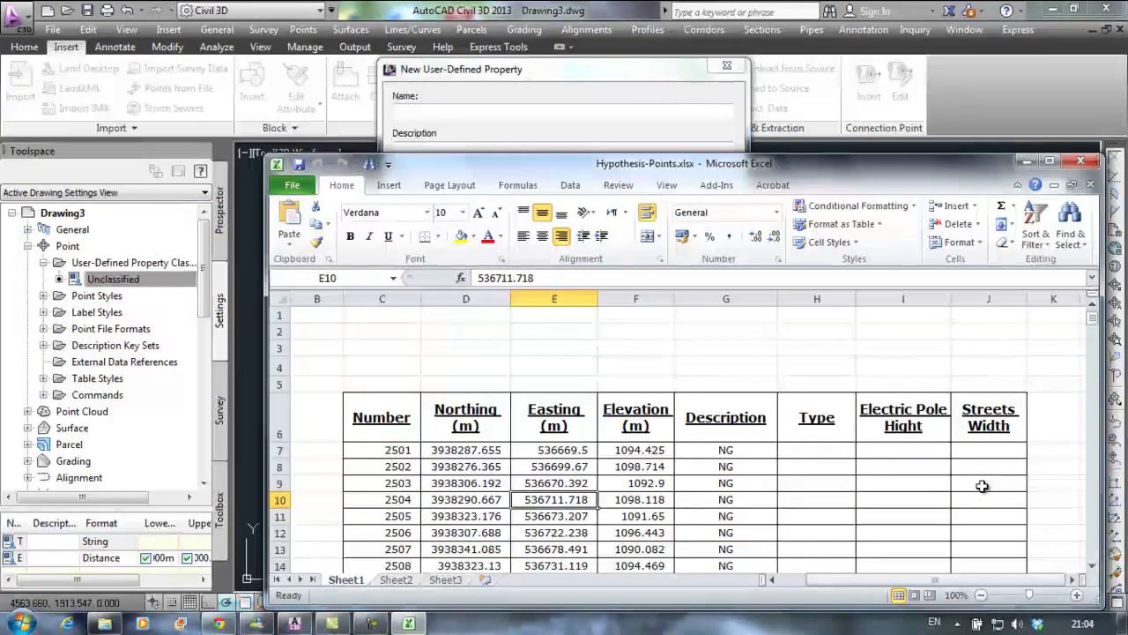
pyautogui.click(641, 84)
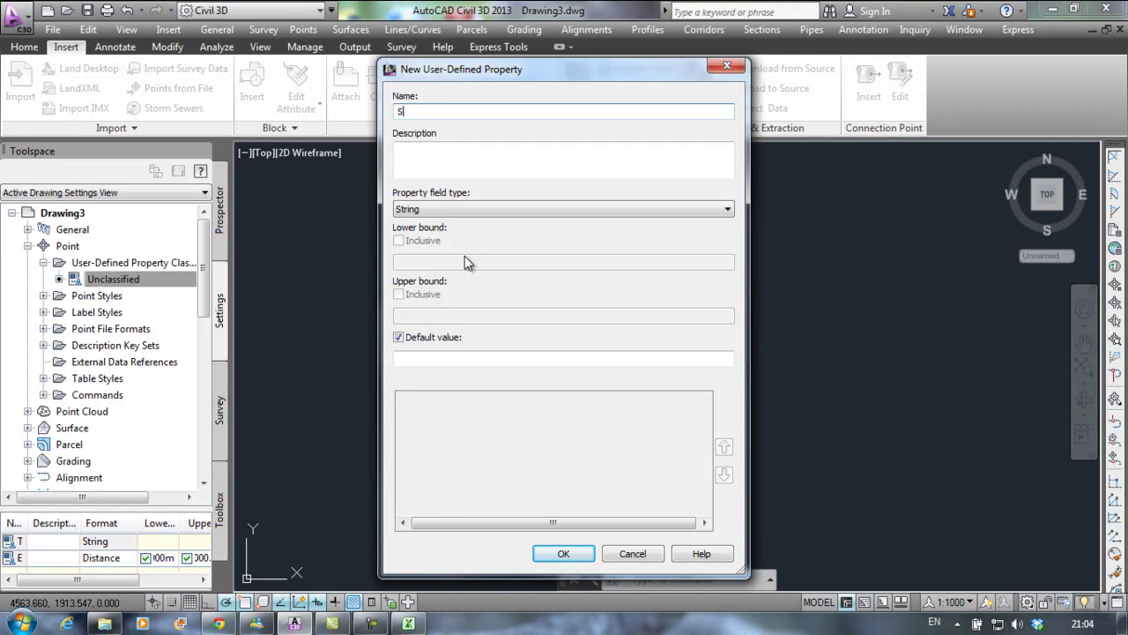
pyautogui.click(454, 210)
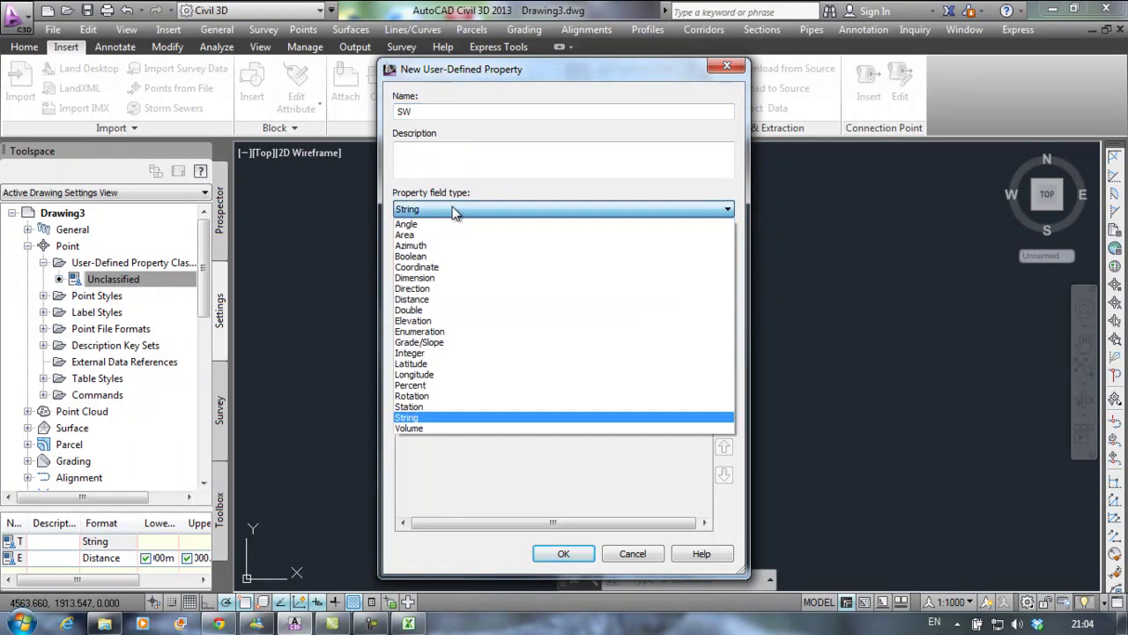
pyautogui.click(446, 300)
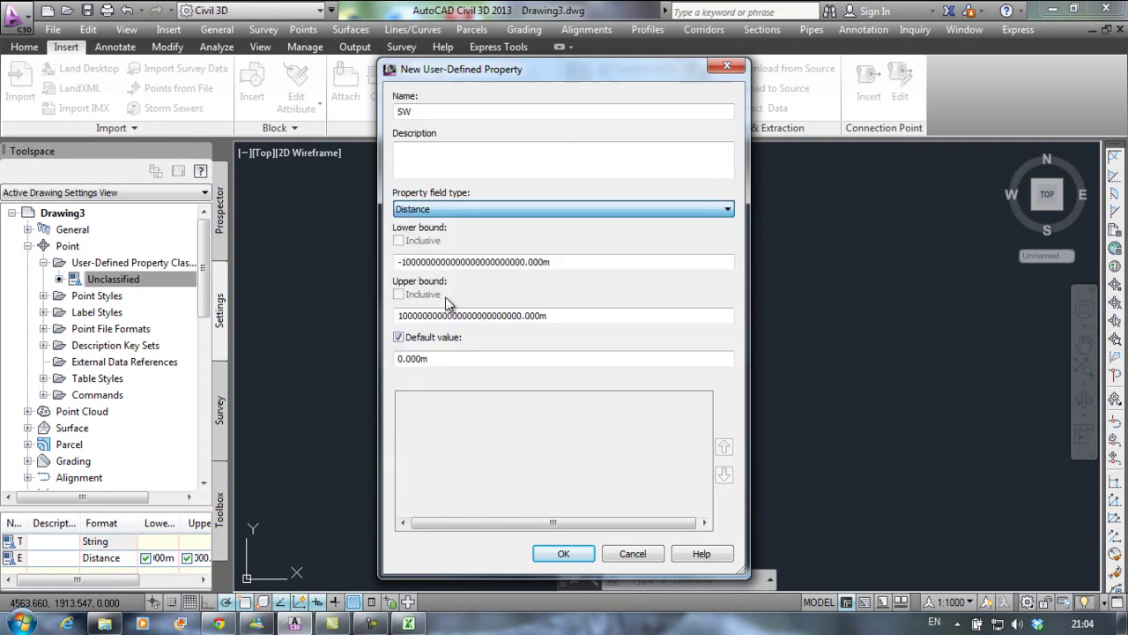
pyautogui.click(571, 555)
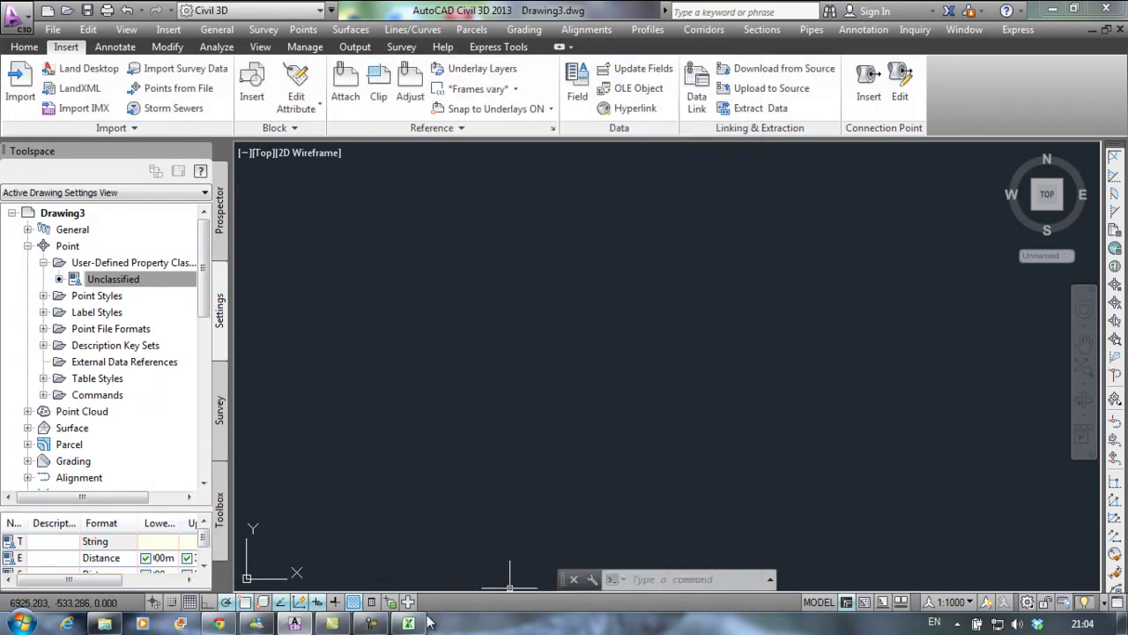
# Review the column headings in Hypothesis-Points.xlsx against the new properties, shift its window slightly, and minimize it
pyautogui.click(409, 623)
pyautogui.moveTo(825, 156); pyautogui.dragTo(806, 114)
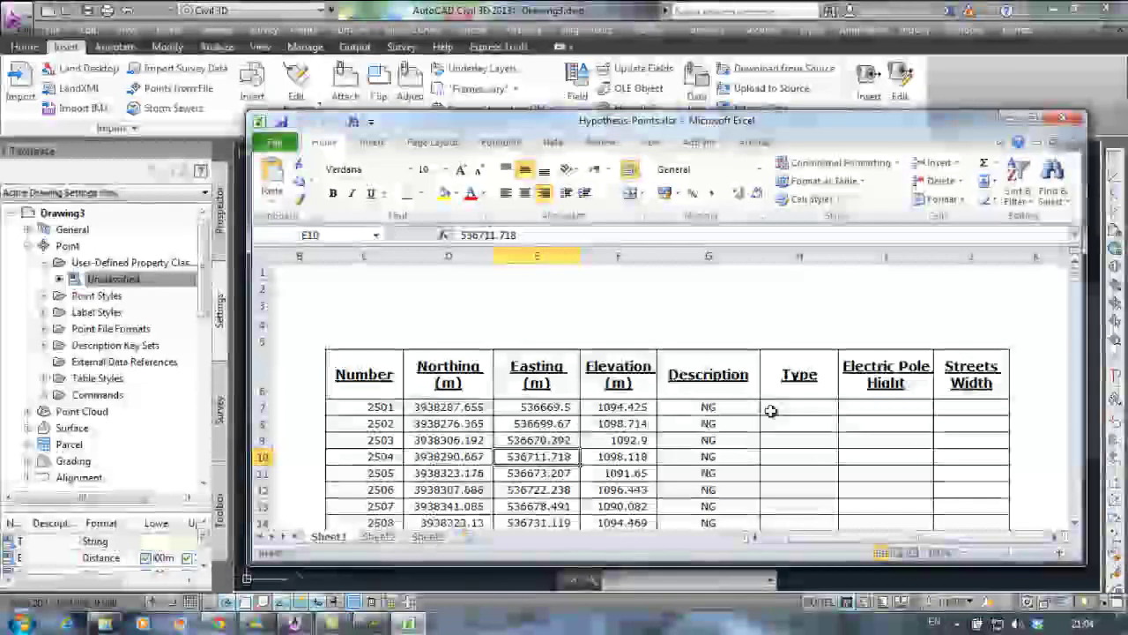
pyautogui.click(1008, 117)
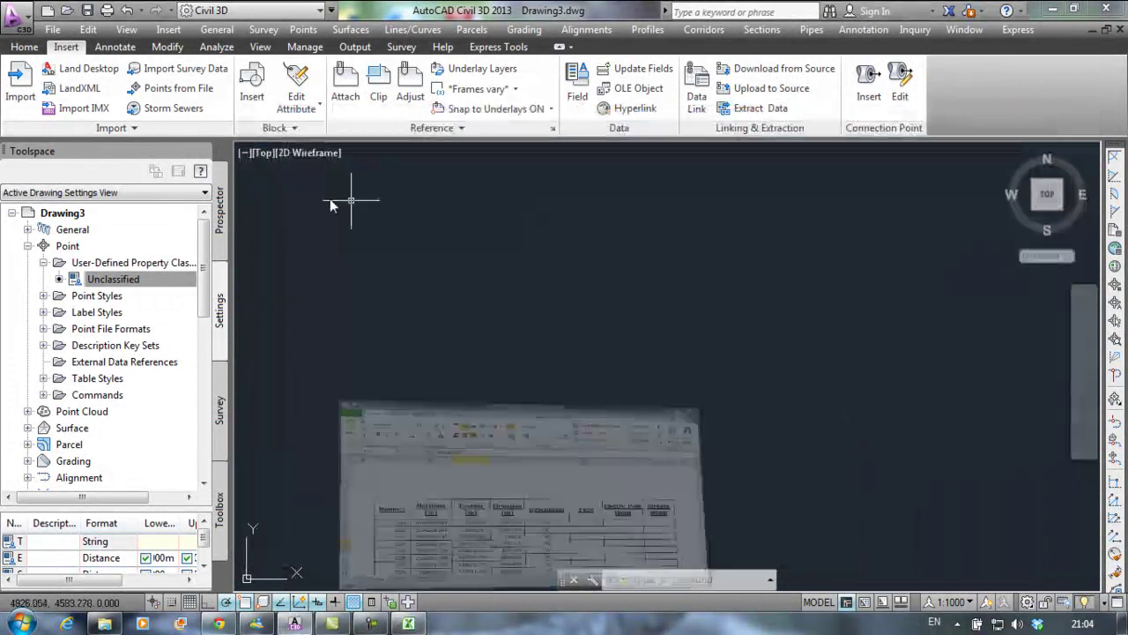
# Examine the point file formats available for importing points, then cancel the import
pyautogui.click(221, 220)
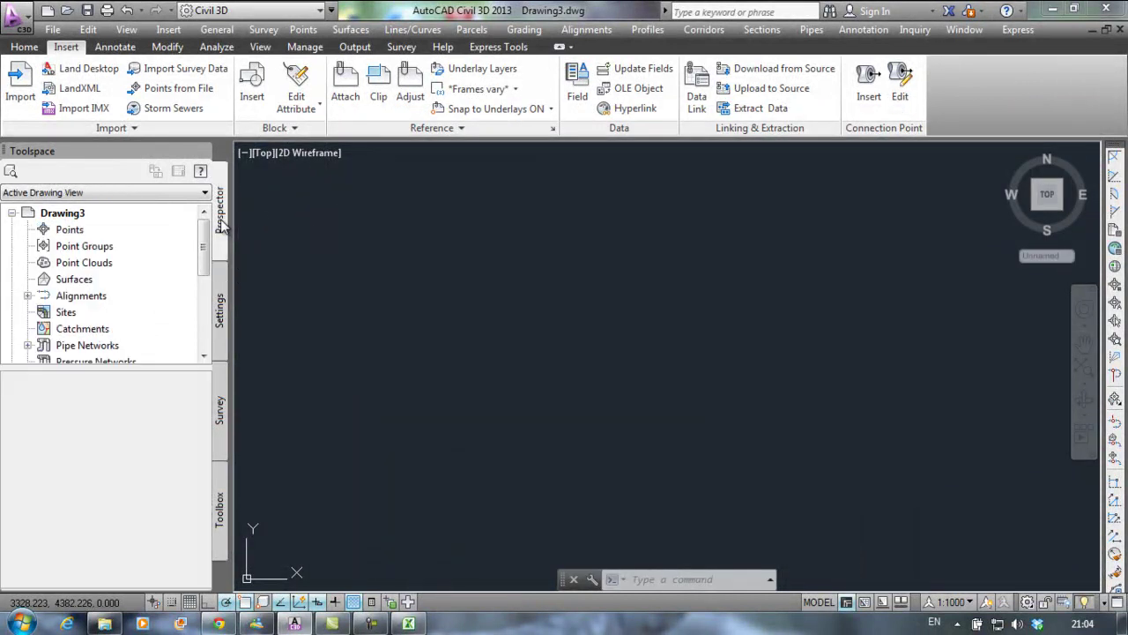
pyautogui.click(181, 89)
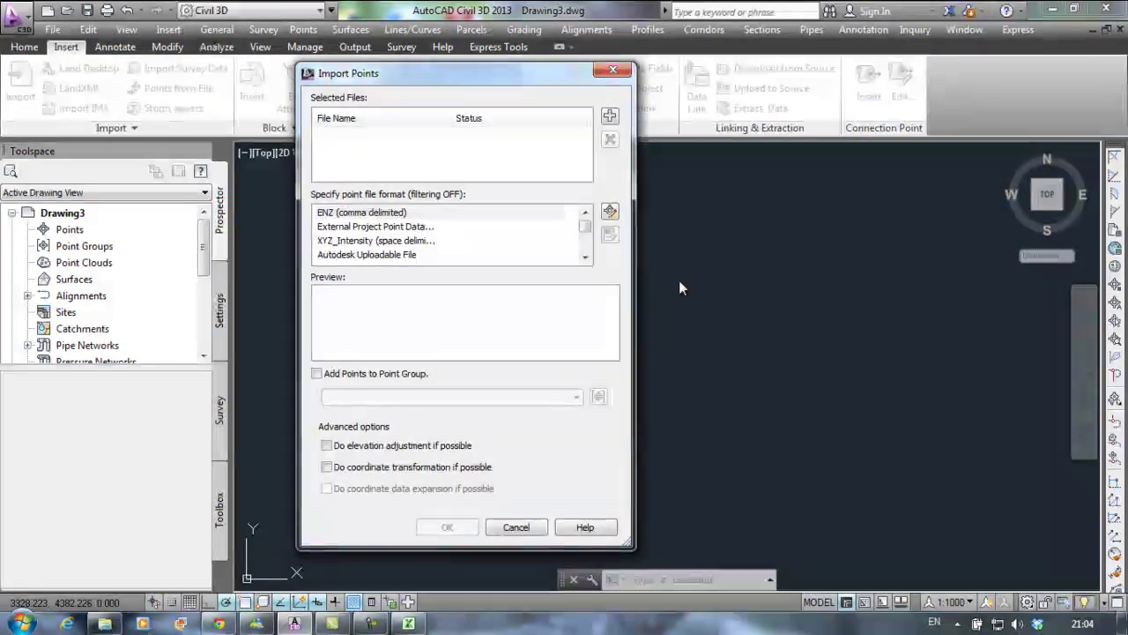
pyautogui.click(585, 257)
pyautogui.click(585, 256)
pyautogui.click(585, 256)
pyautogui.click(585, 257)
pyautogui.click(585, 256)
pyautogui.click(586, 256)
pyautogui.click(585, 256)
pyautogui.click(516, 527)
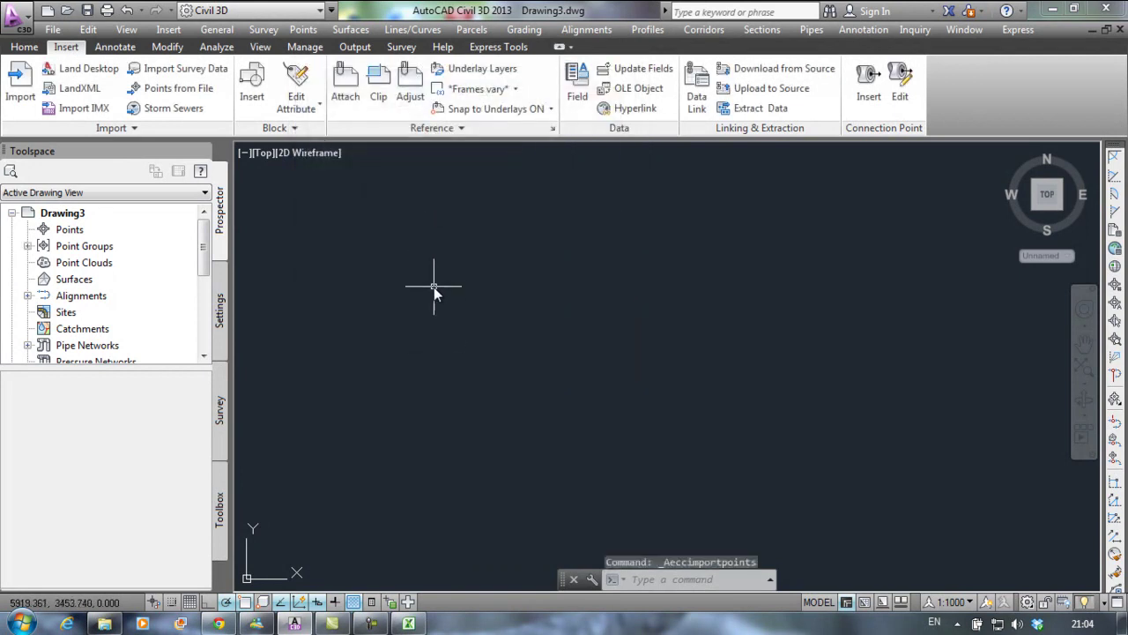
# In the drawing's Point settings, collapse the user-defined property classifications and expand Point File Formats to the PNEZD entries
pyautogui.click(223, 319)
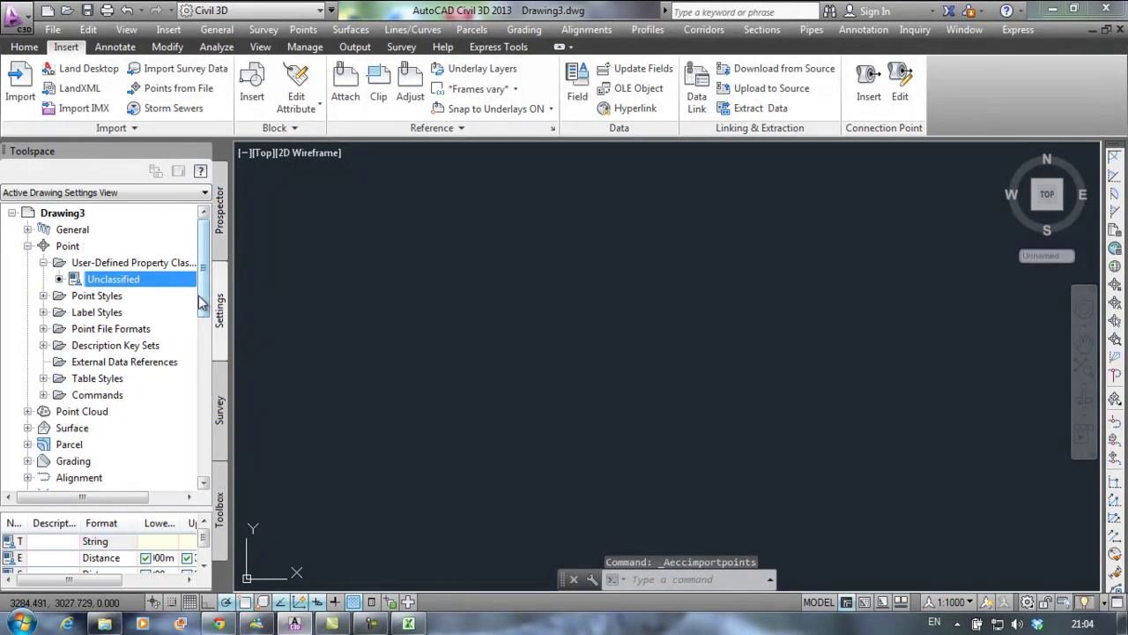
pyautogui.click(42, 262)
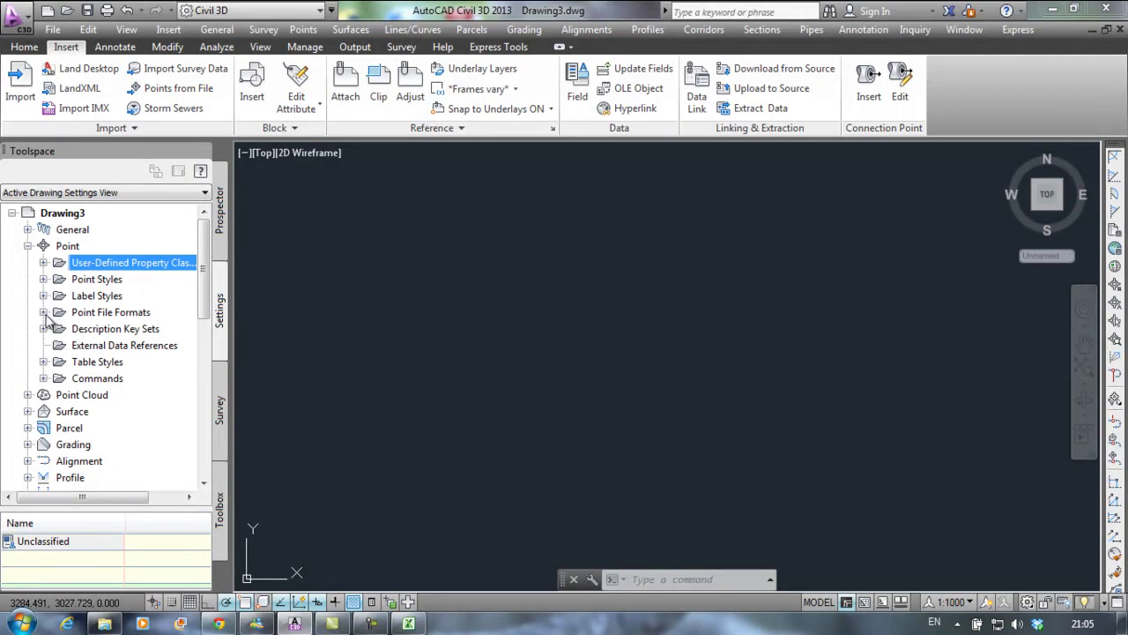
pyautogui.click(43, 313)
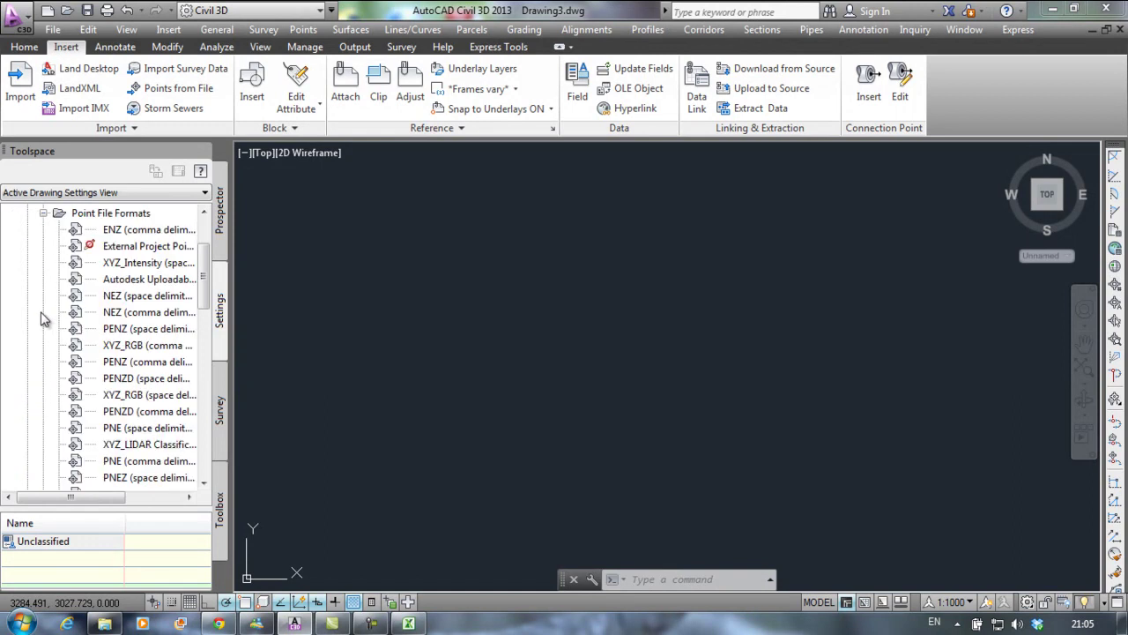
pyautogui.moveTo(212, 275); pyautogui.dragTo(208, 291)
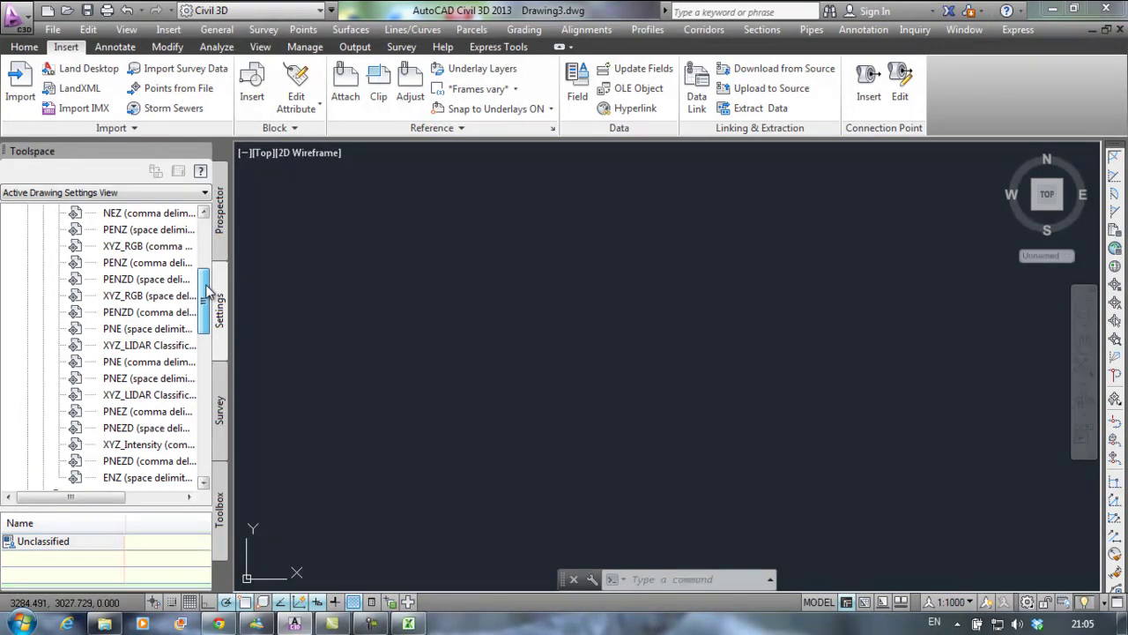
pyautogui.moveTo(207, 289); pyautogui.dragTo(213, 297)
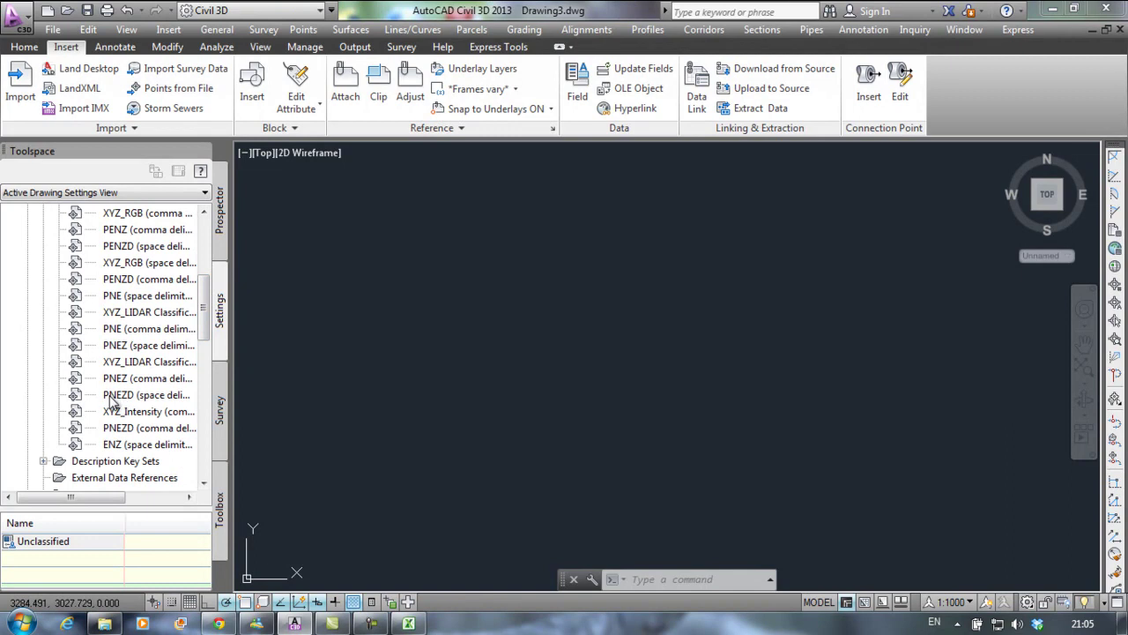
# Check the workbook's column headings and copy the PNEZD (space delimited) point file format, naming the copy Test (space delimited)
pyautogui.click(408, 623)
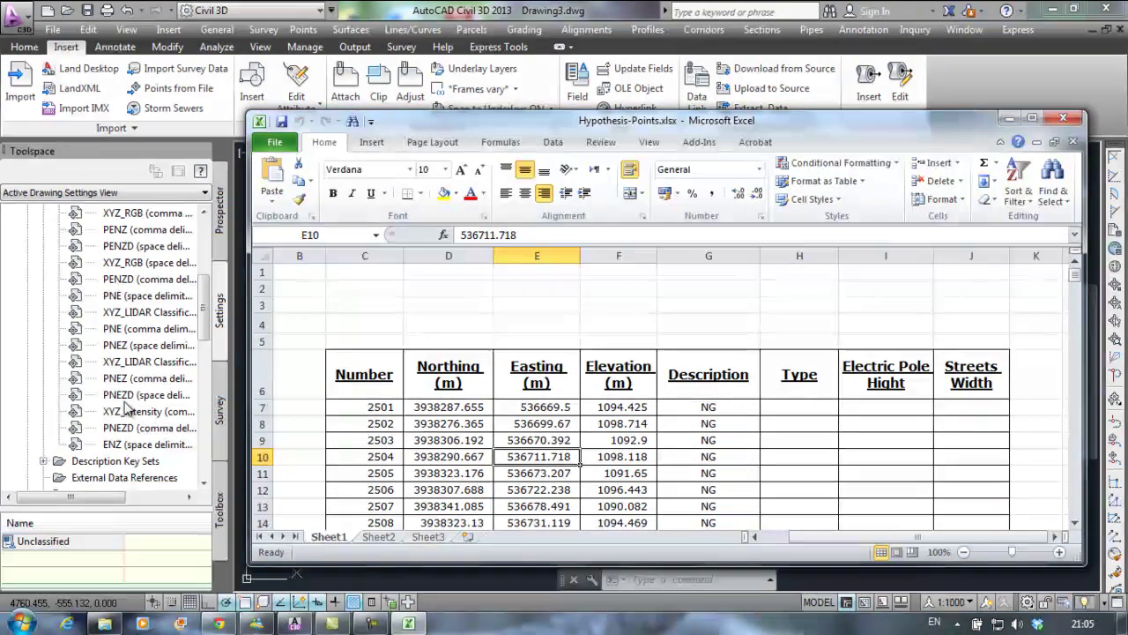
pyautogui.moveTo(129, 406)
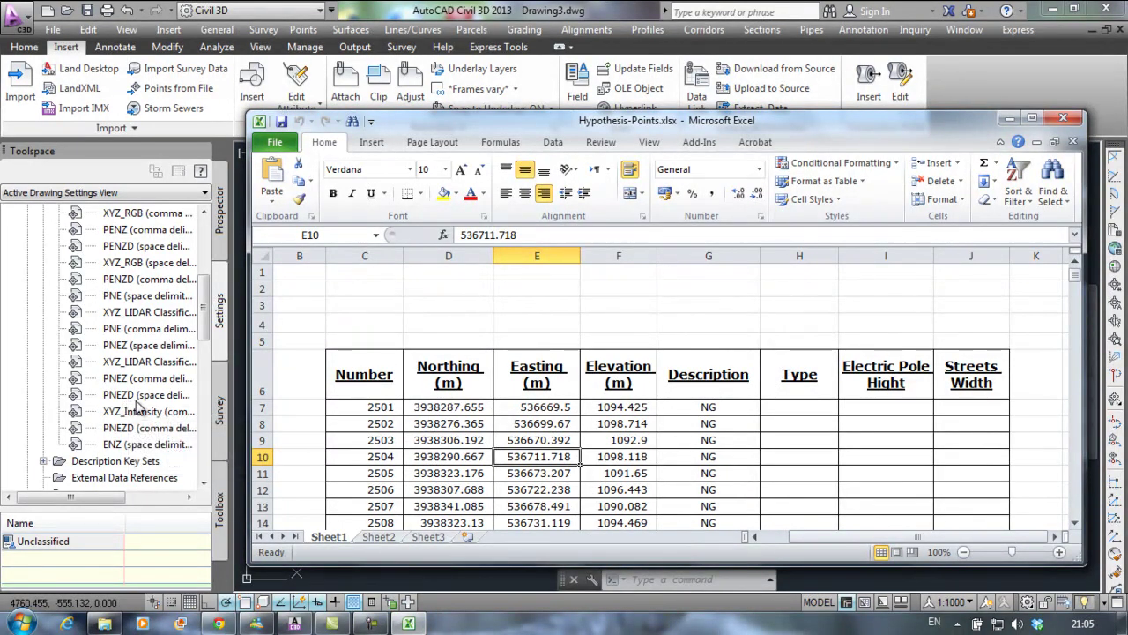
pyautogui.click(138, 397)
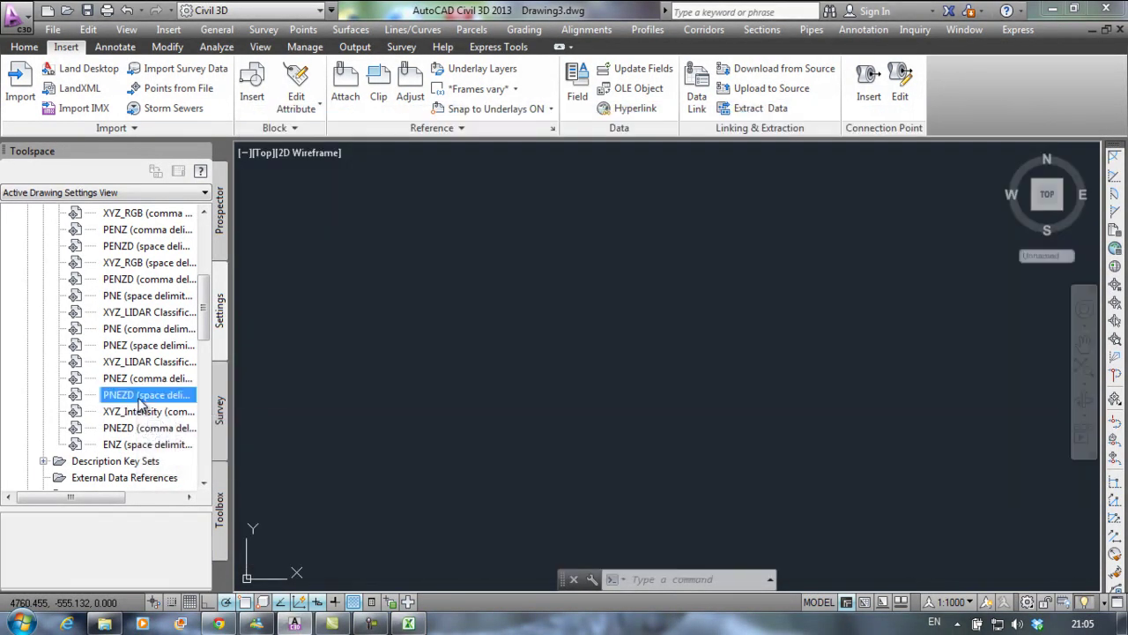
pyautogui.rightClick(159, 396)
pyautogui.click(189, 432)
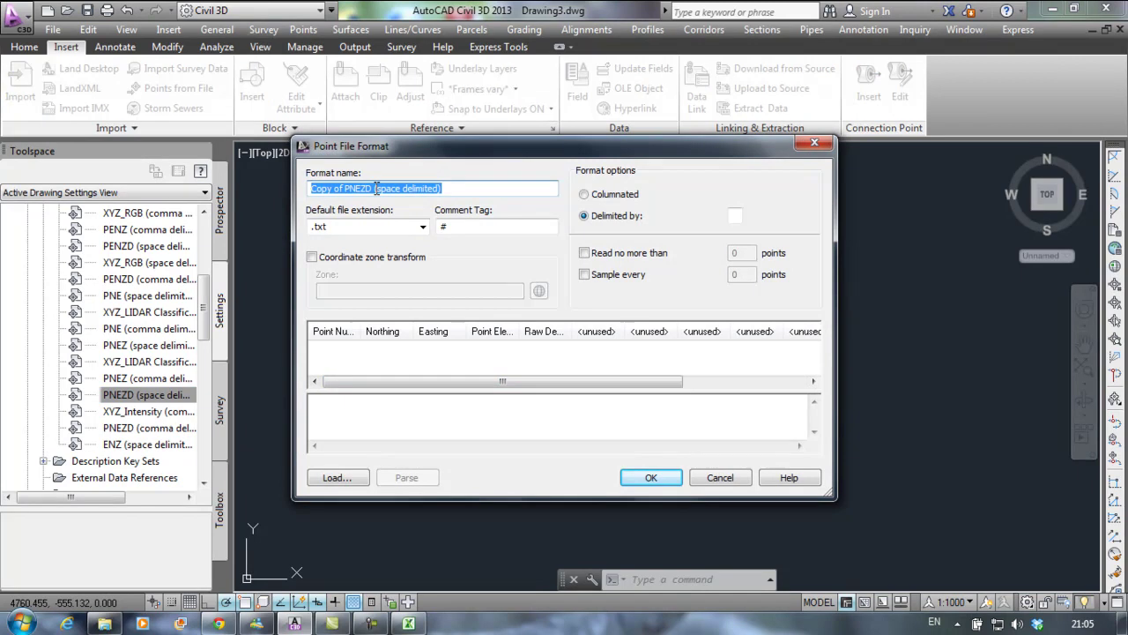
pyautogui.click(373, 189)
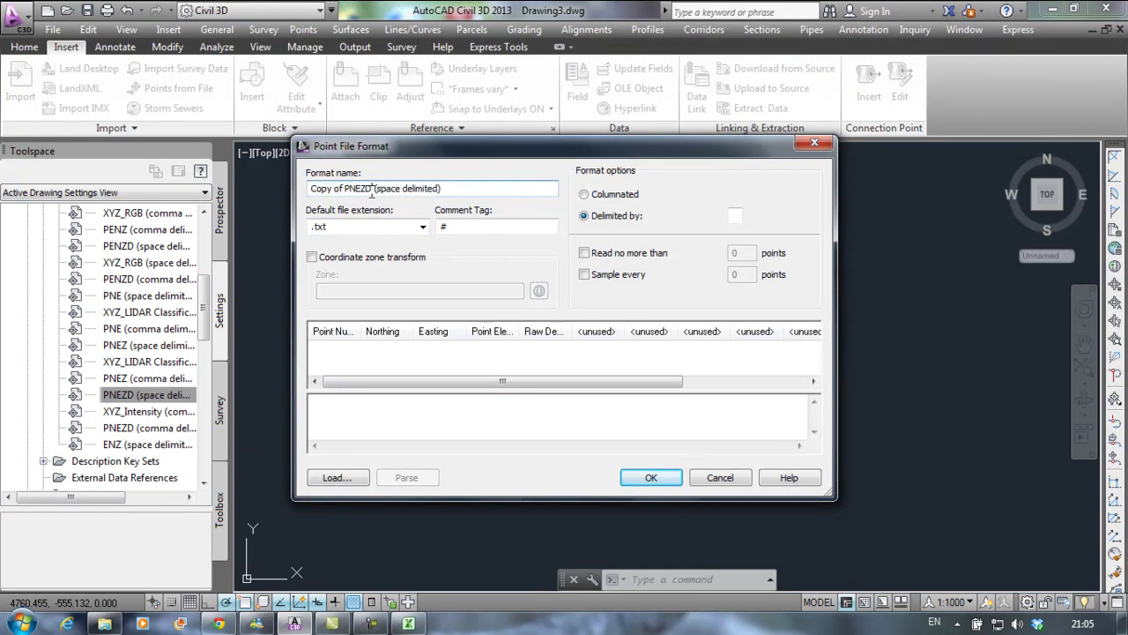
pyautogui.moveTo(373, 189); pyautogui.dragTo(303, 191)
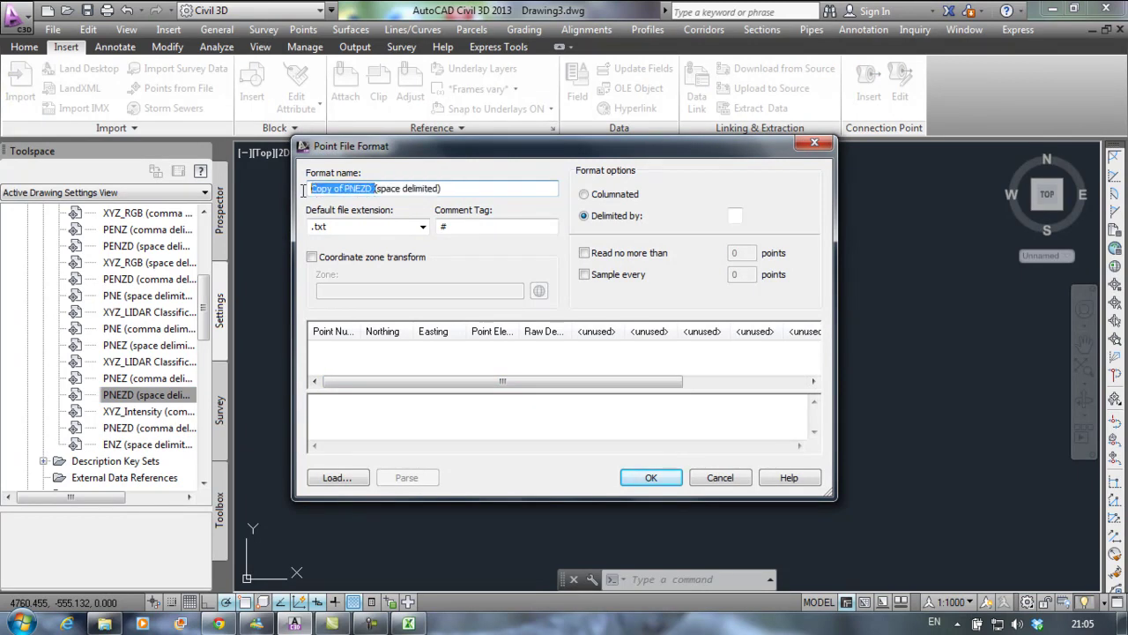
pyautogui.write('Test')
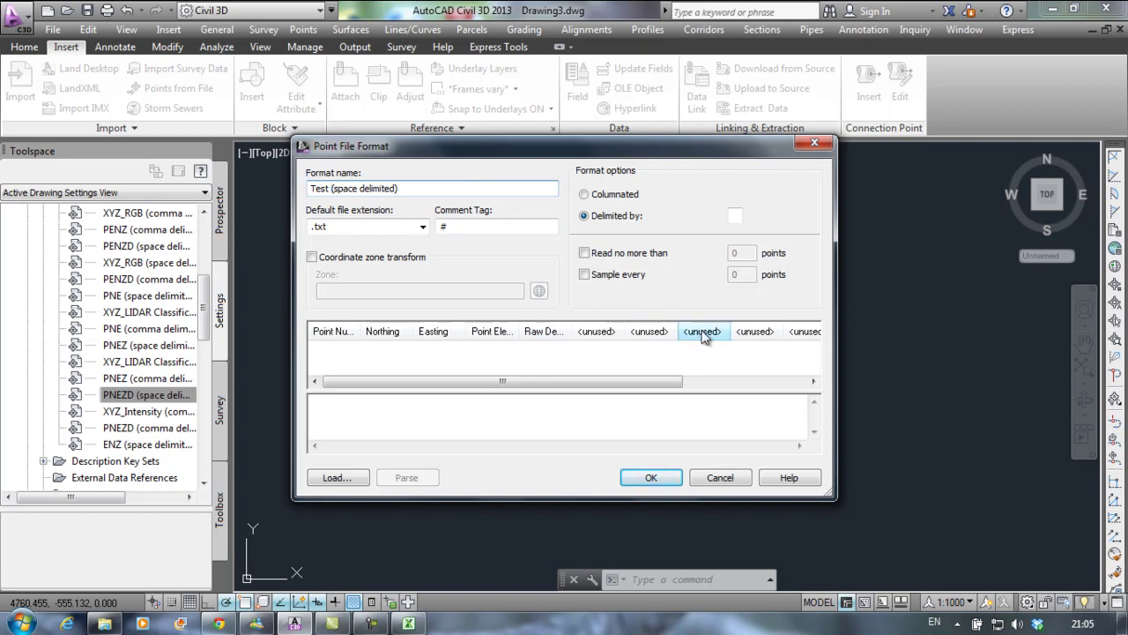
# Assign the Type property to the first unused column after Raw Description in the Test format
pyautogui.click(597, 335)
pyautogui.click(641, 305)
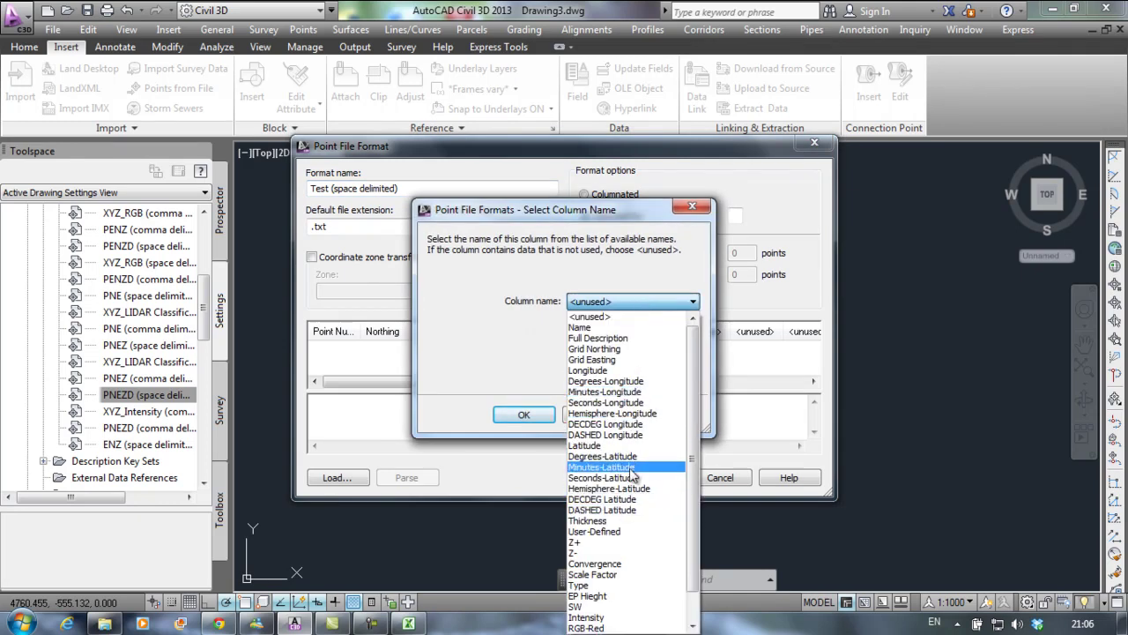
pyautogui.scroll(-1, 599, 547)
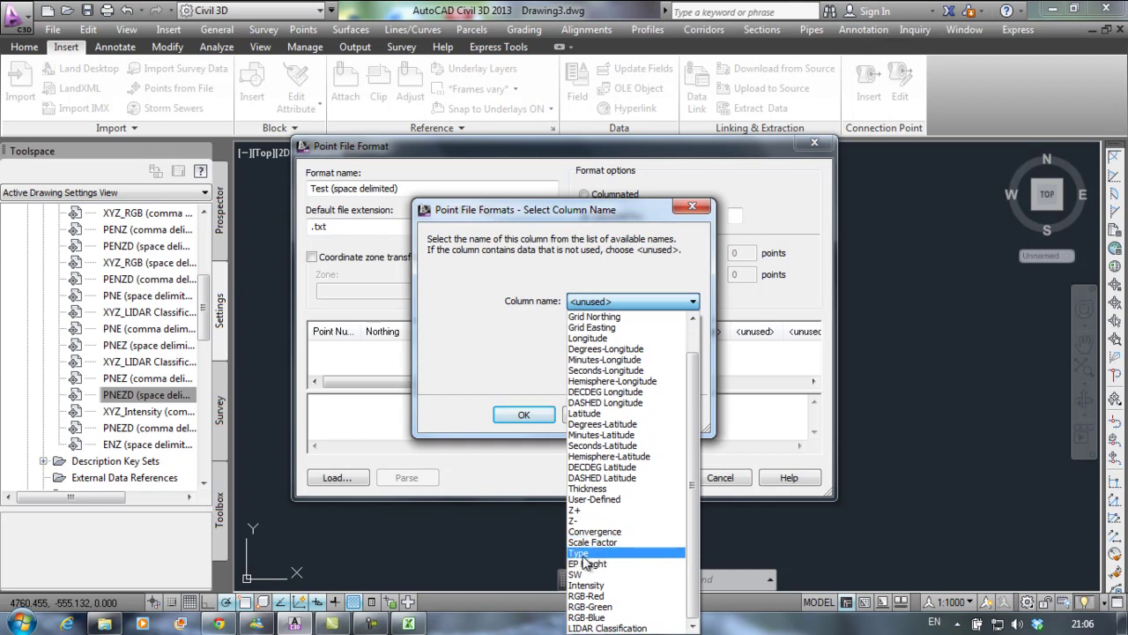
pyautogui.click(581, 556)
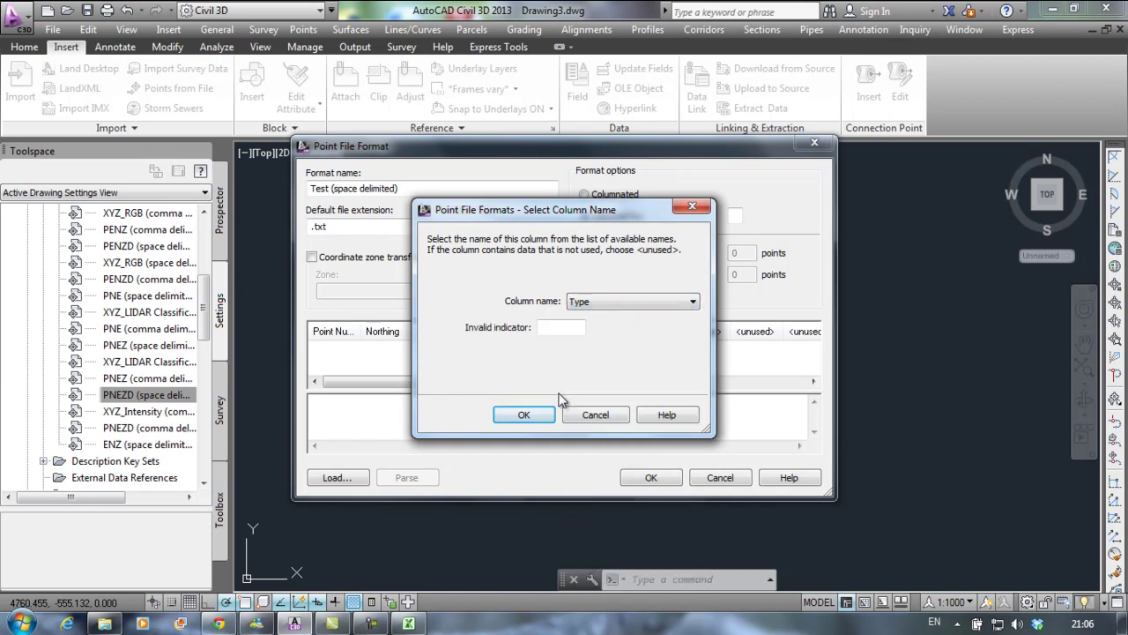
pyautogui.click(526, 416)
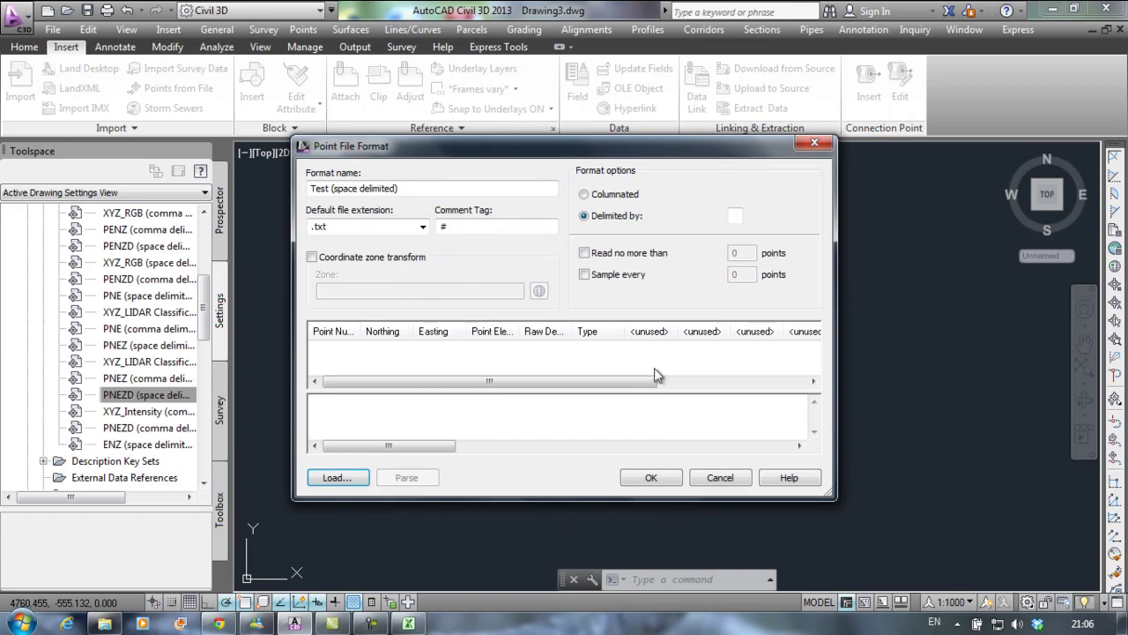
# Check the workbook's column order and assign EP Hieght with precision 2 to the unused column after Type
pyautogui.moveTo(617, 385); pyautogui.dragTo(646, 390)
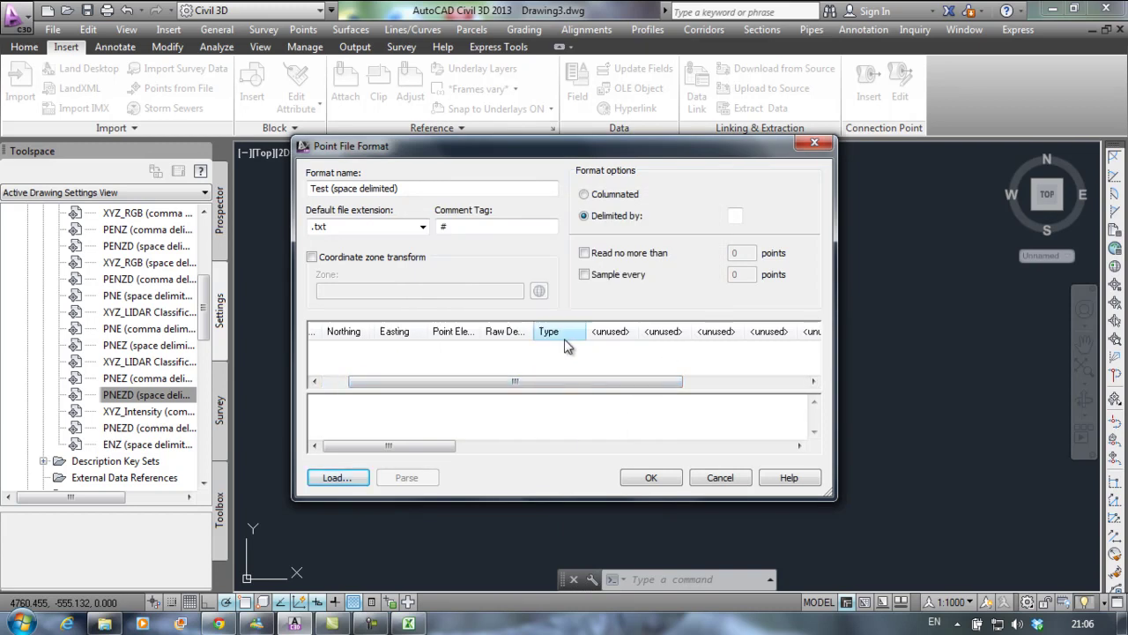
pyautogui.click(408, 623)
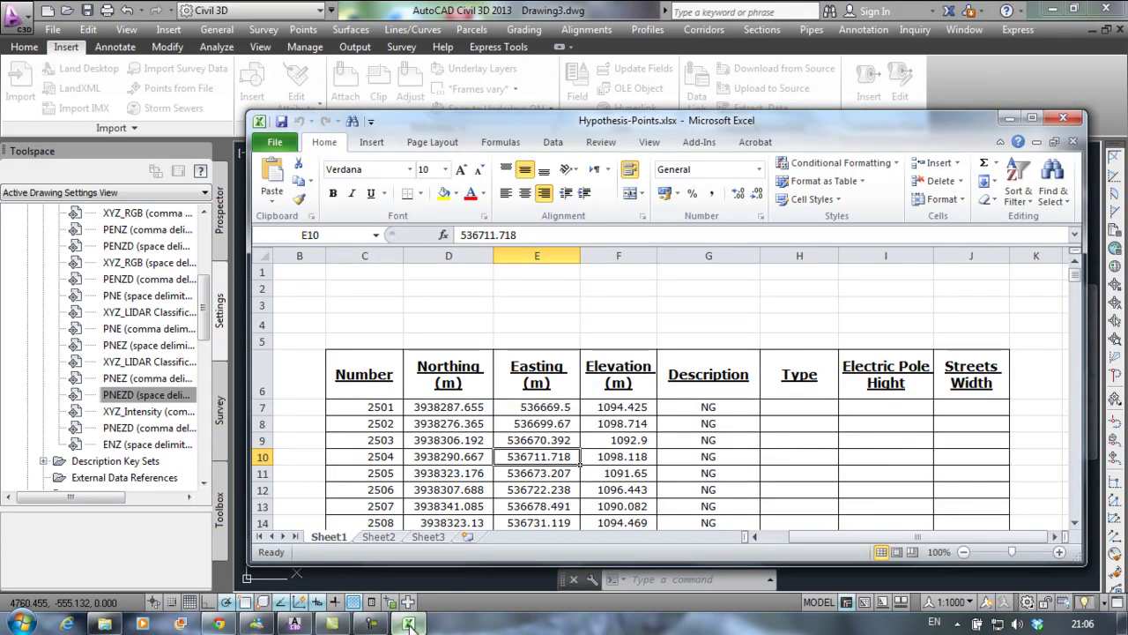
pyautogui.click(1011, 118)
pyautogui.click(608, 332)
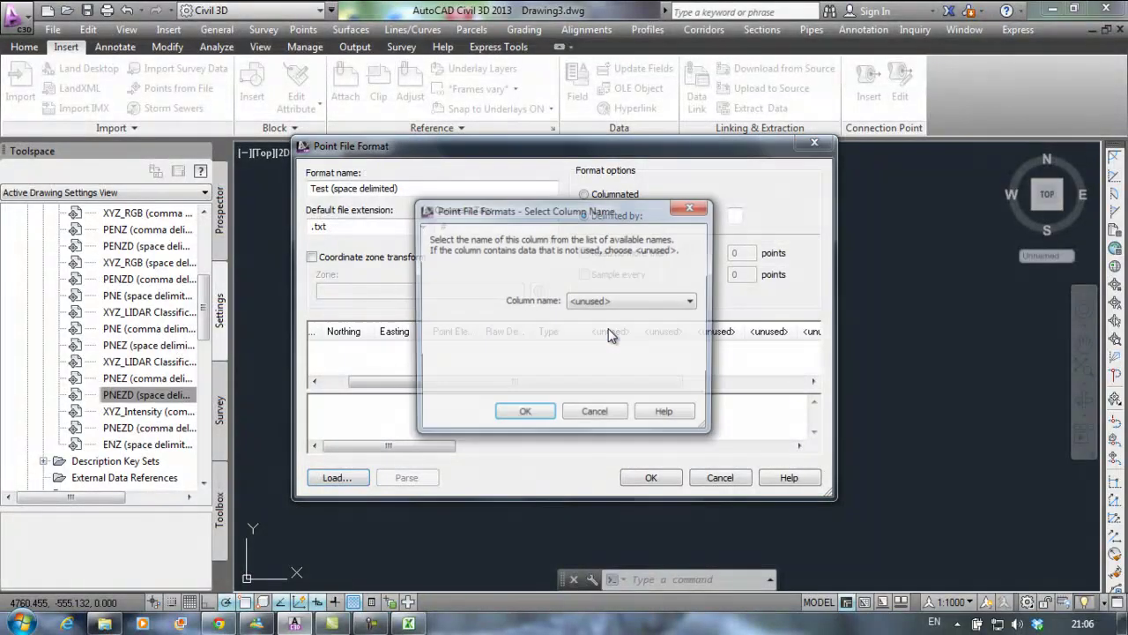
pyautogui.click(611, 302)
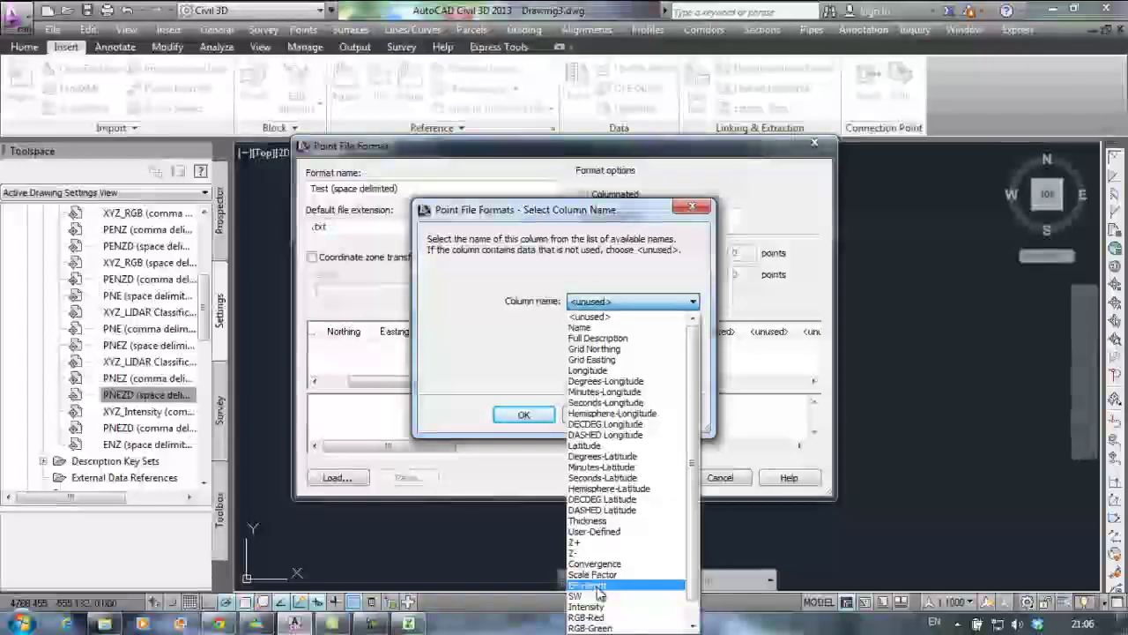
pyautogui.click(598, 586)
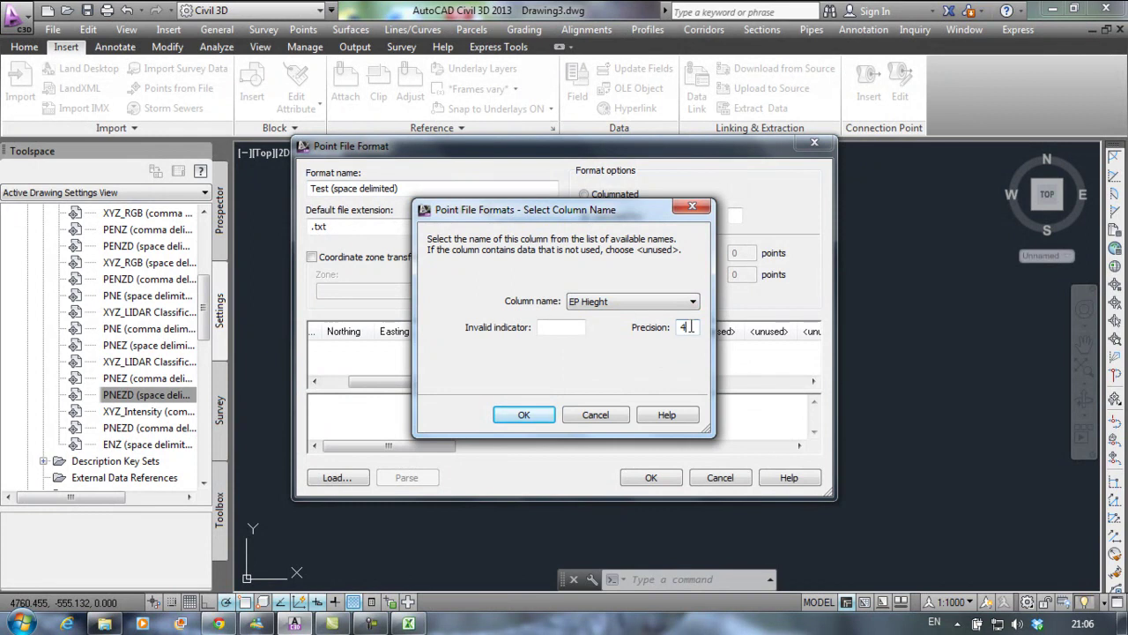
pyautogui.write('2')
pyautogui.click(525, 416)
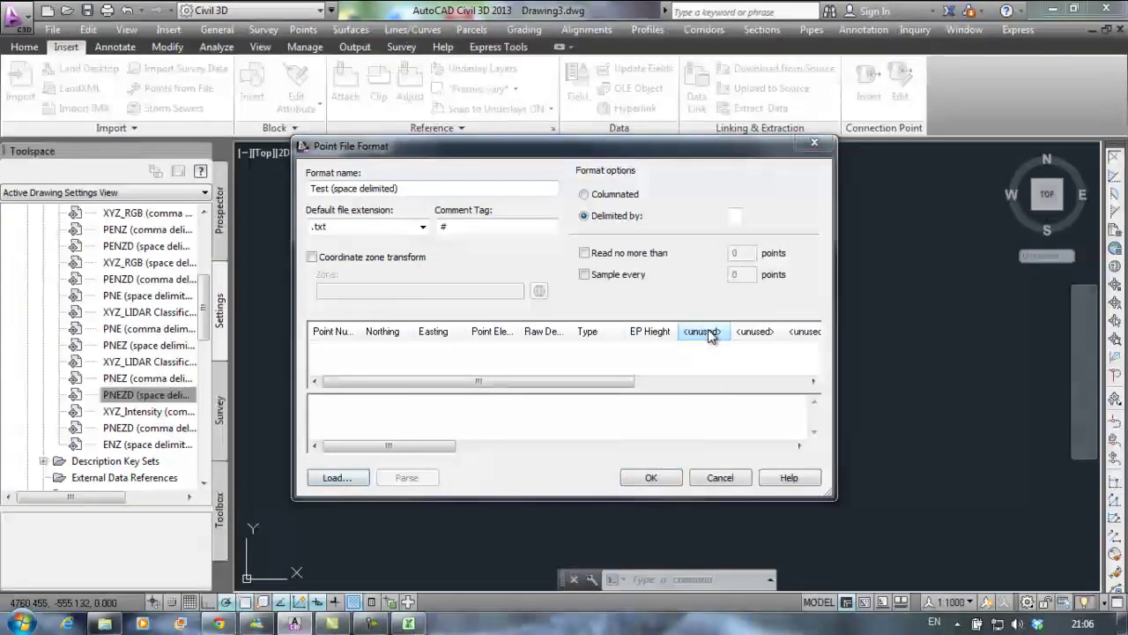
# Assign SW with precision 2 to the unused column after EP Hieght and save the point file format
pyautogui.click(711, 333)
pyautogui.click(652, 304)
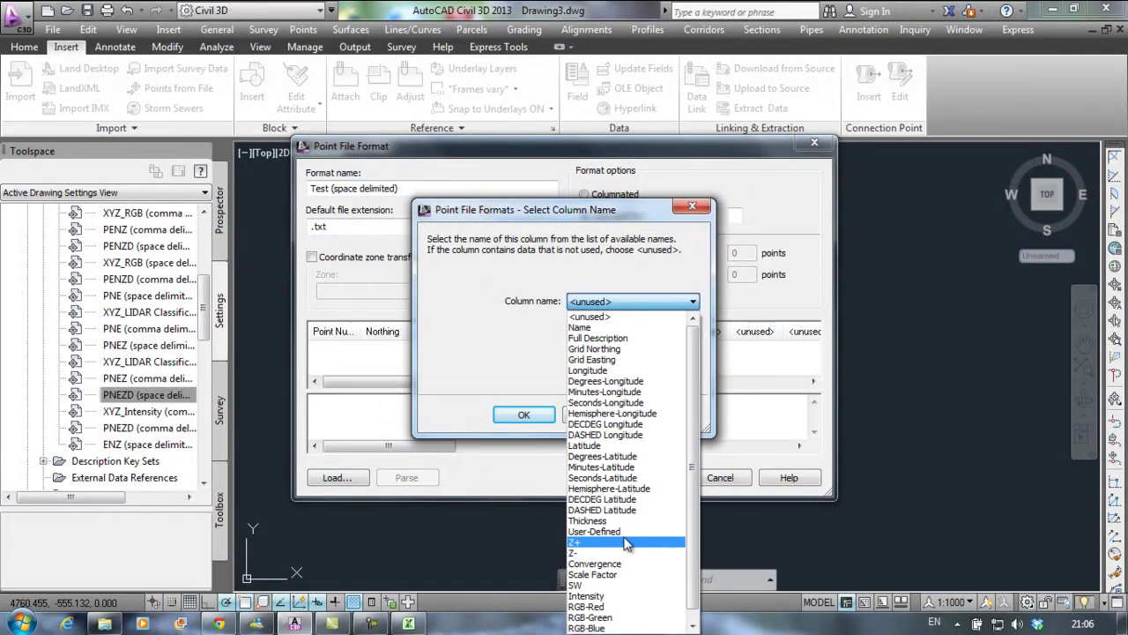
pyautogui.scroll(-1, 626, 544)
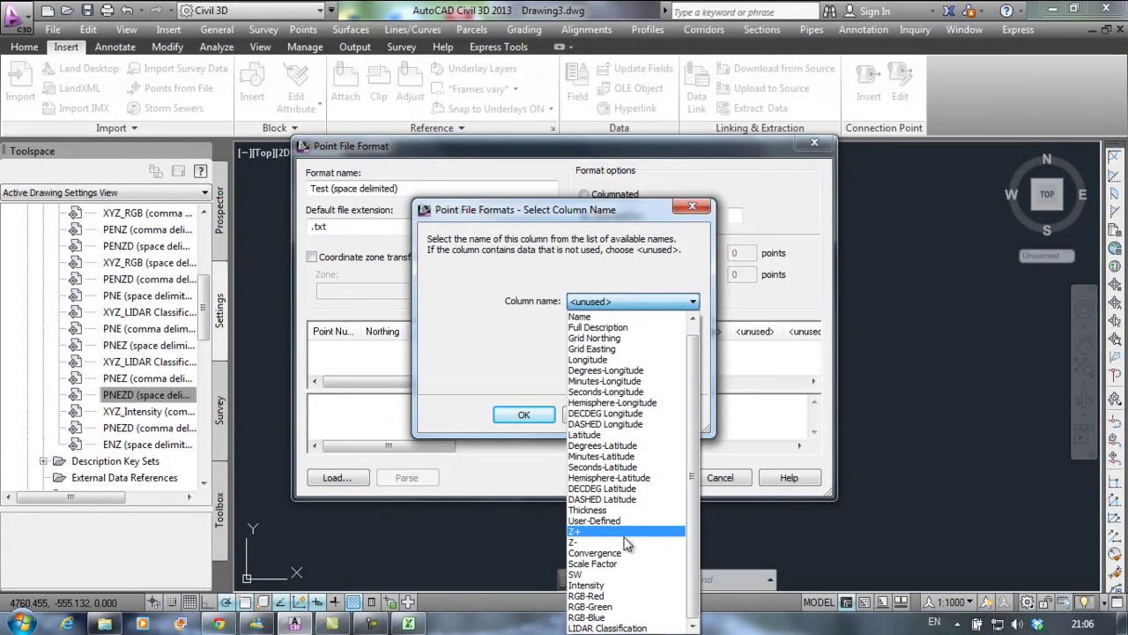
pyautogui.click(587, 575)
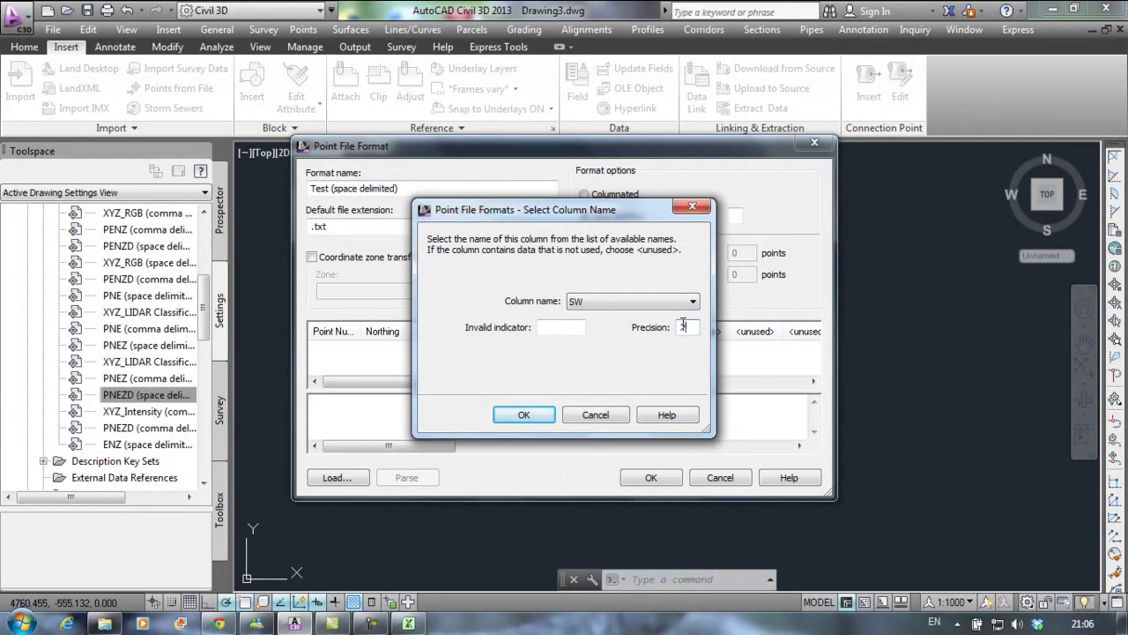
pyautogui.click(526, 414)
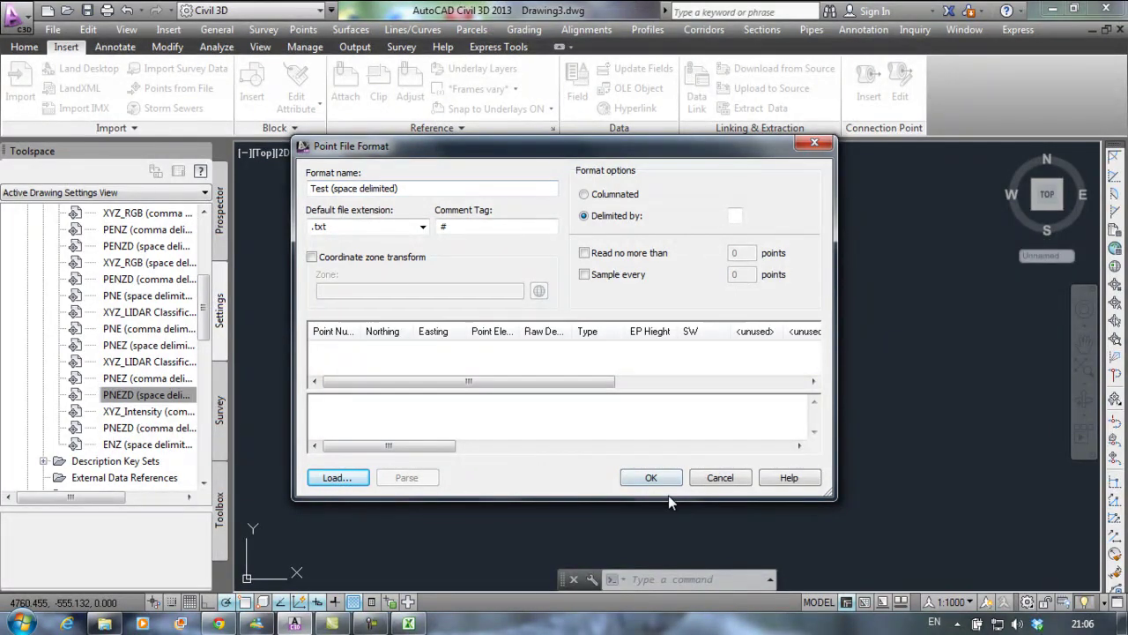
pyautogui.press('Return')
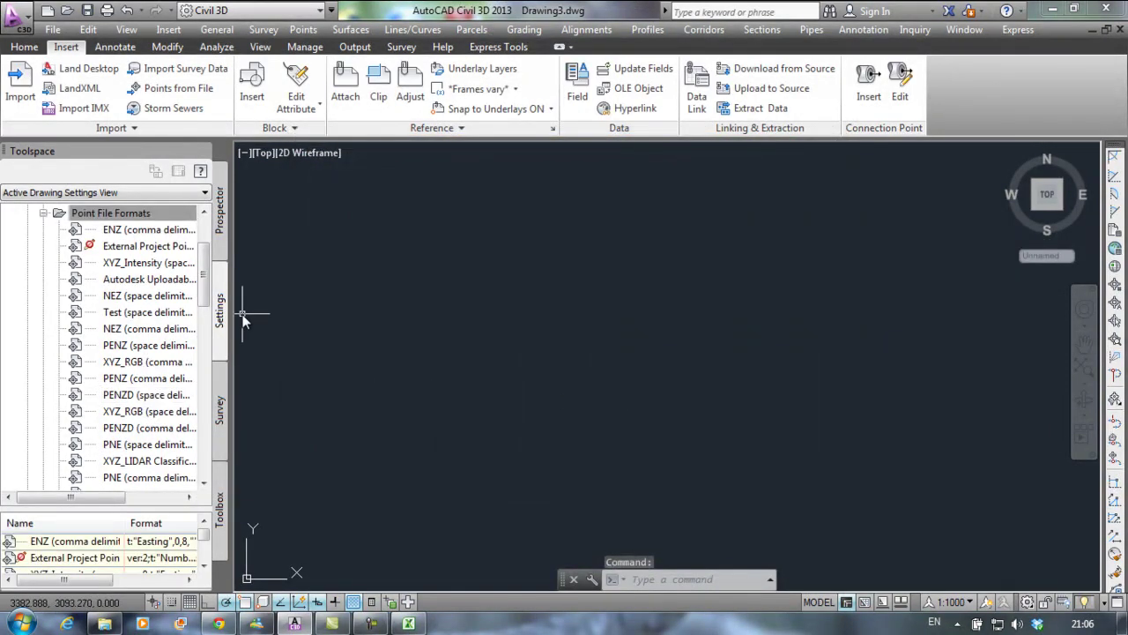
# Import Hypothesis-Point.txt through the point creation tools using the Test (space delimited) point file format
pyautogui.scroll(2, 204, 227)
pyautogui.click(221, 226)
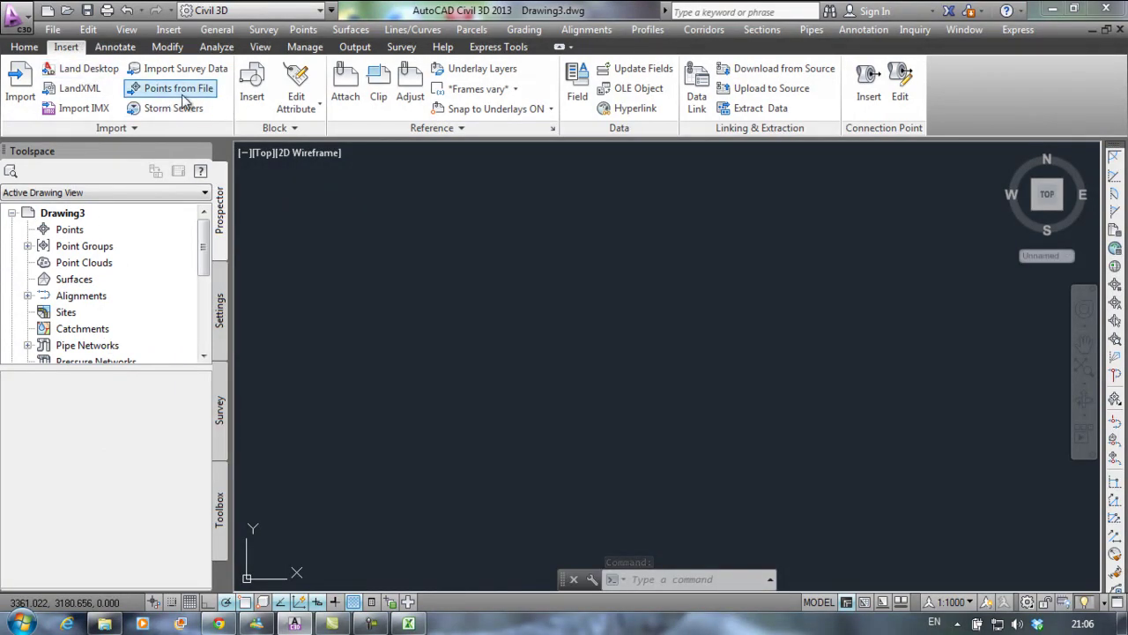
pyautogui.click(23, 46)
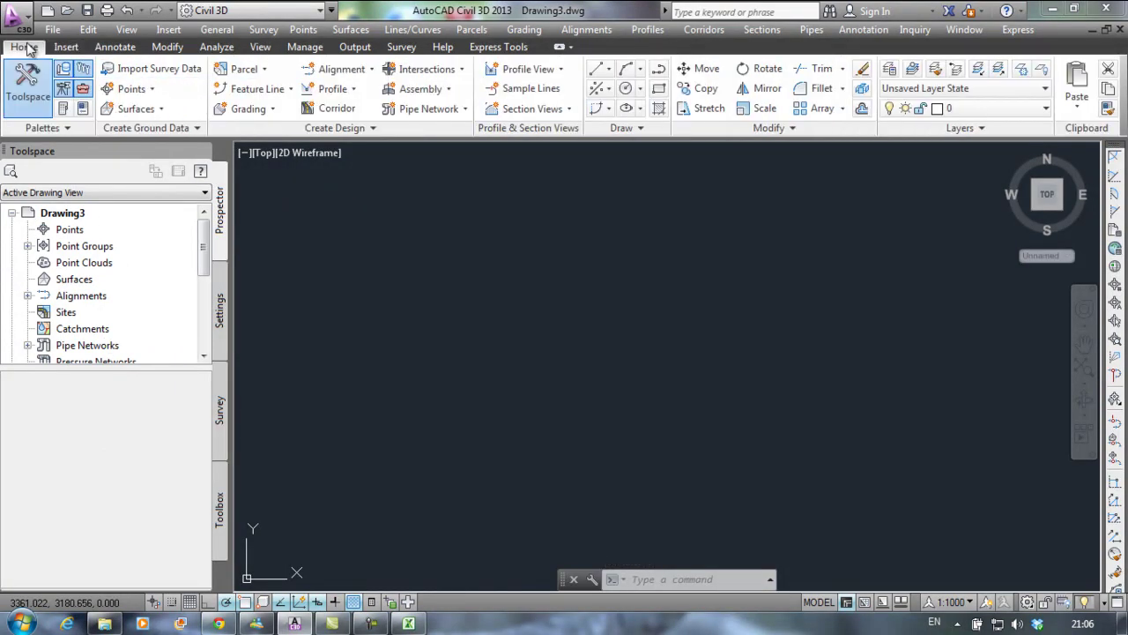
pyautogui.click(150, 89)
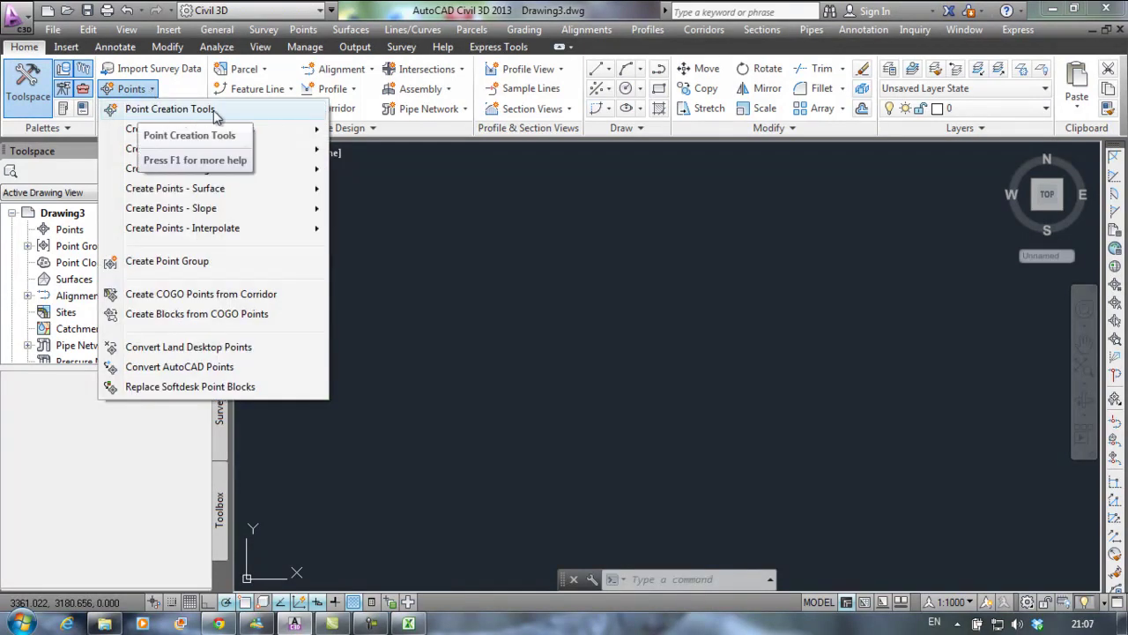
pyautogui.click(215, 112)
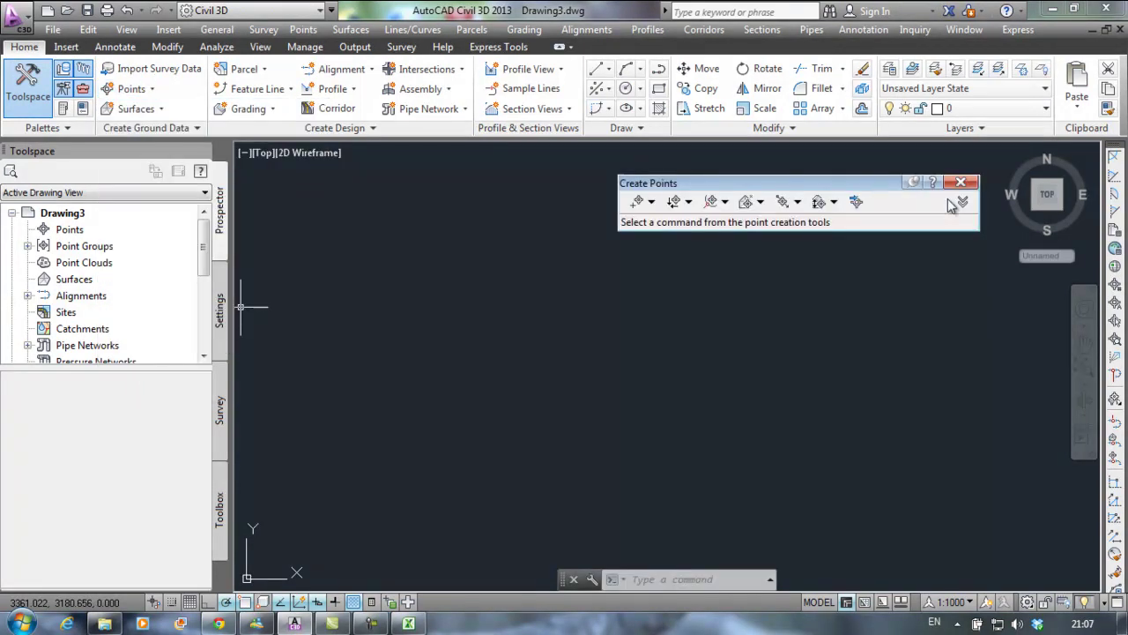
pyautogui.click(857, 202)
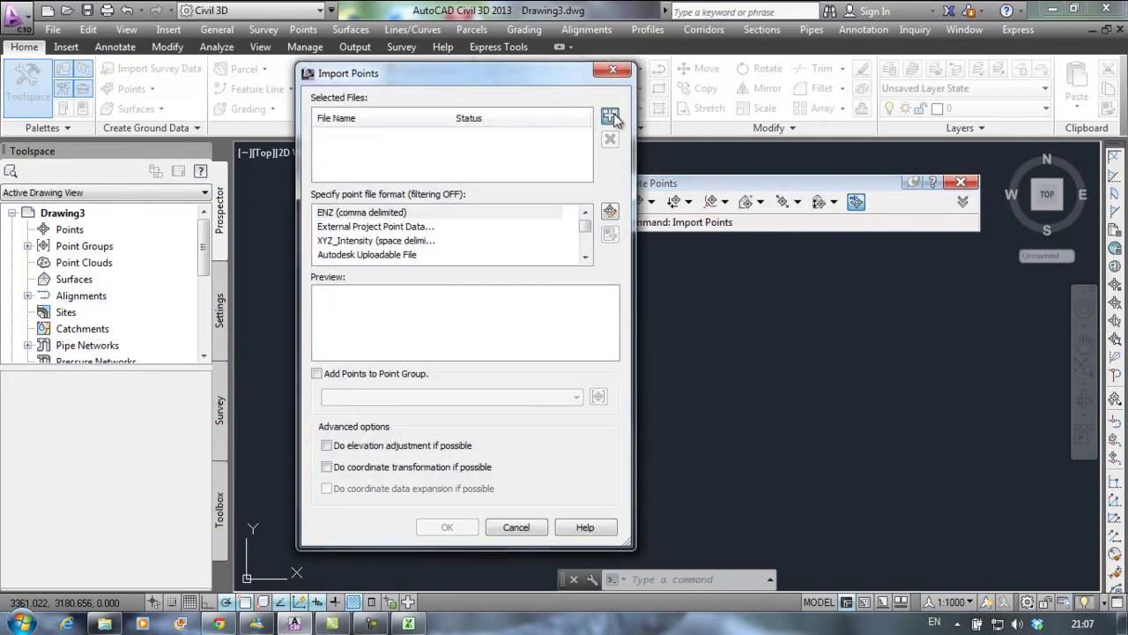
pyautogui.click(610, 117)
pyautogui.doubleClick(467, 189)
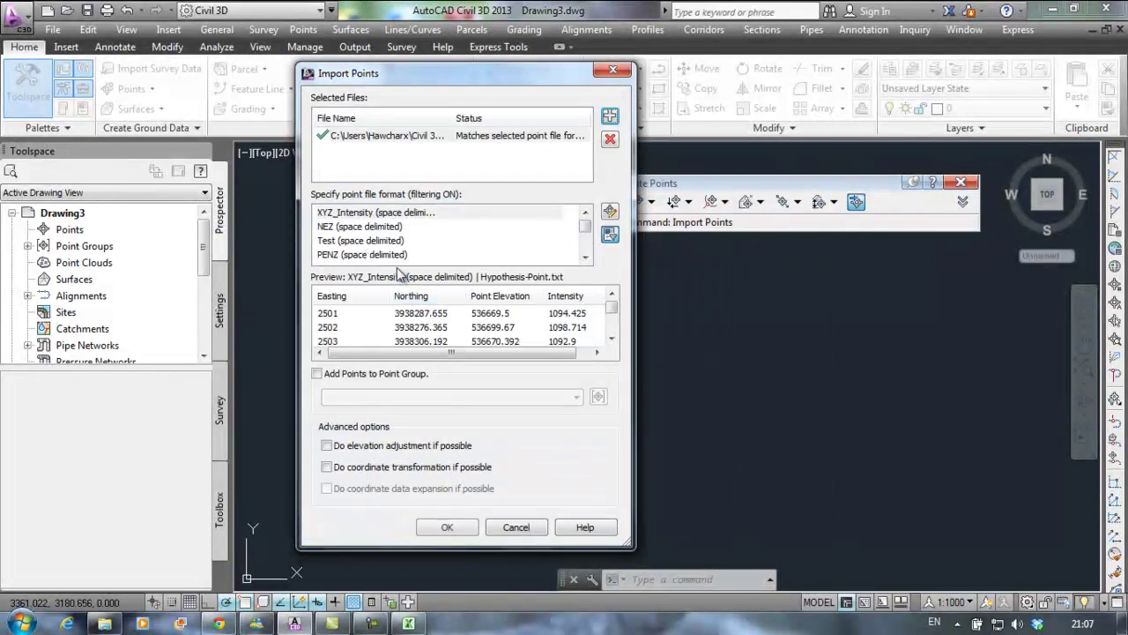
pyautogui.click(329, 241)
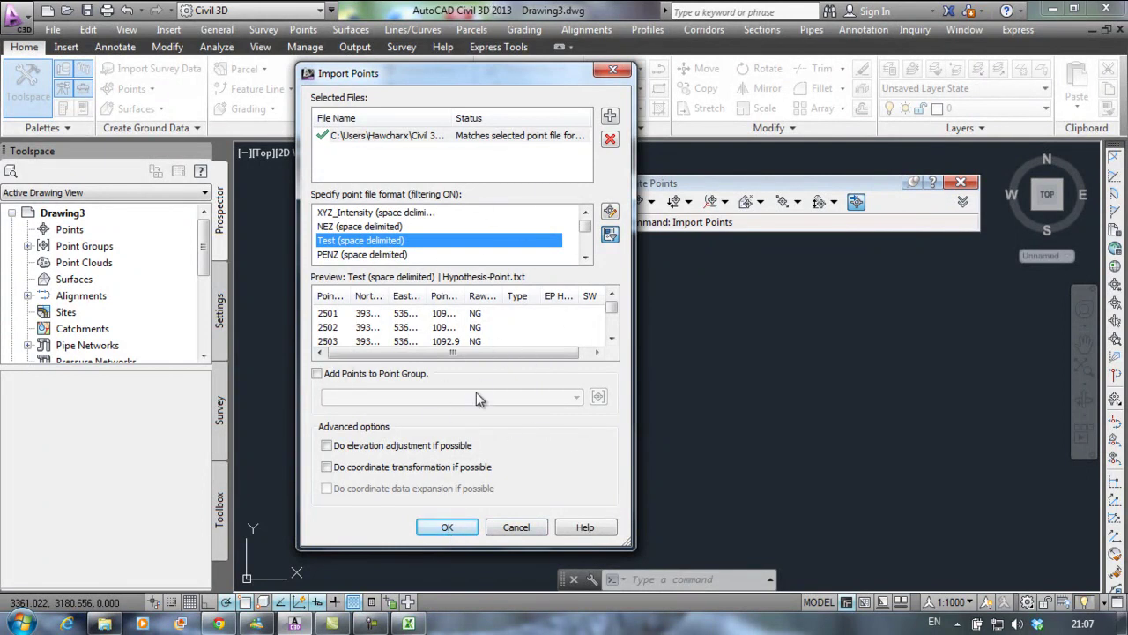
pyautogui.click(448, 529)
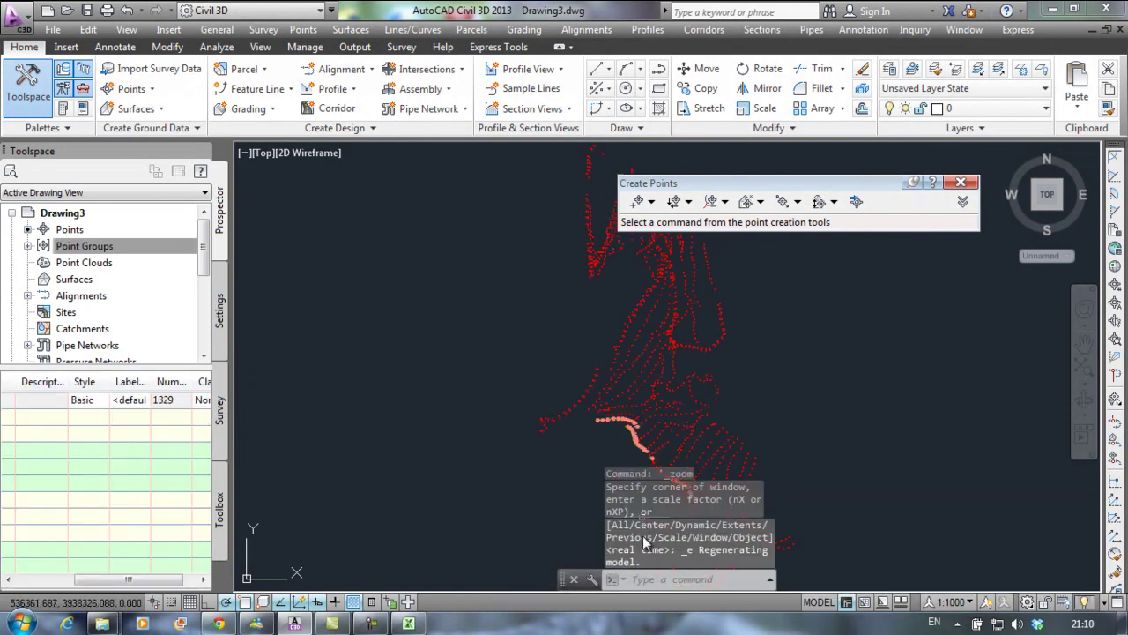
pyautogui.moveTo(722, 382); pyautogui.dragTo(563, 397, button='middle')
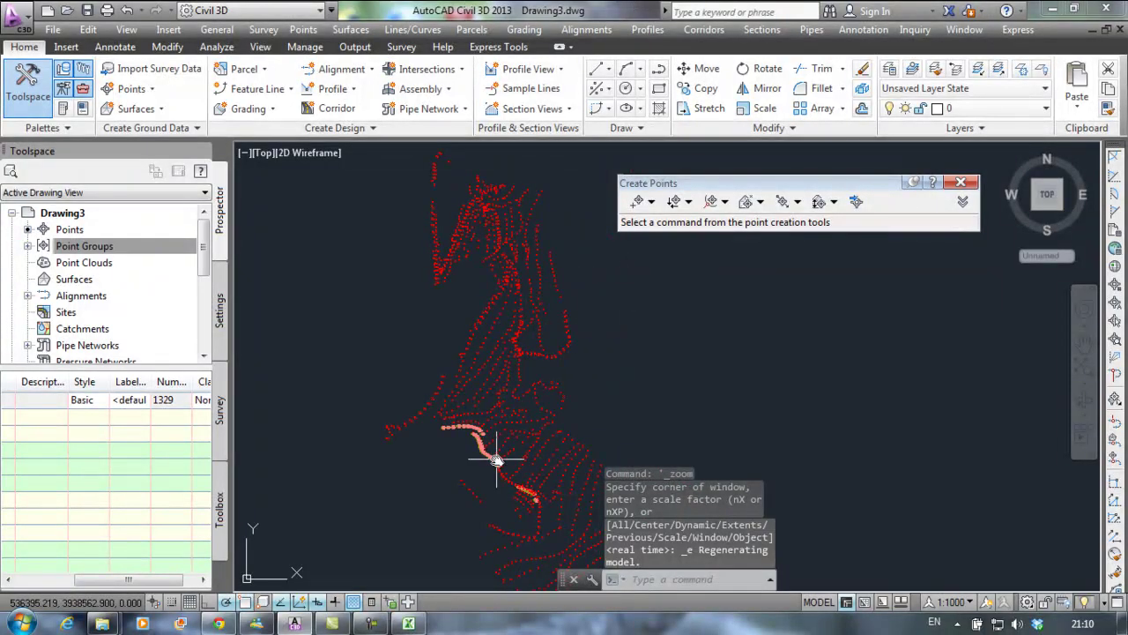
pyautogui.scroll(8, 493, 453)
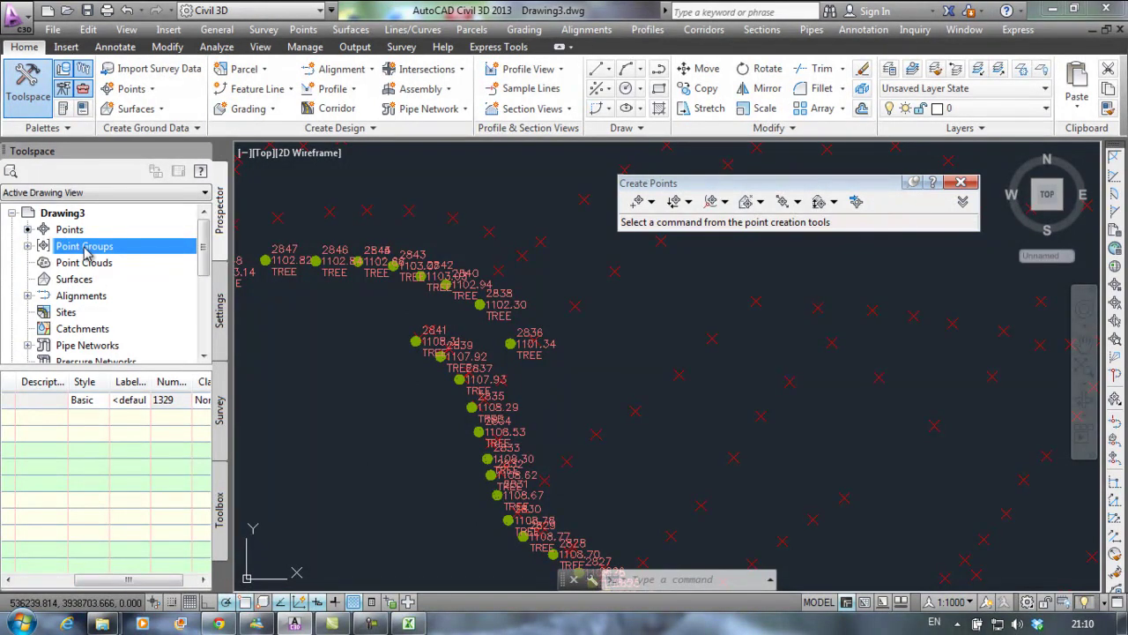
pyautogui.rightClick(85, 251)
pyautogui.click(145, 257)
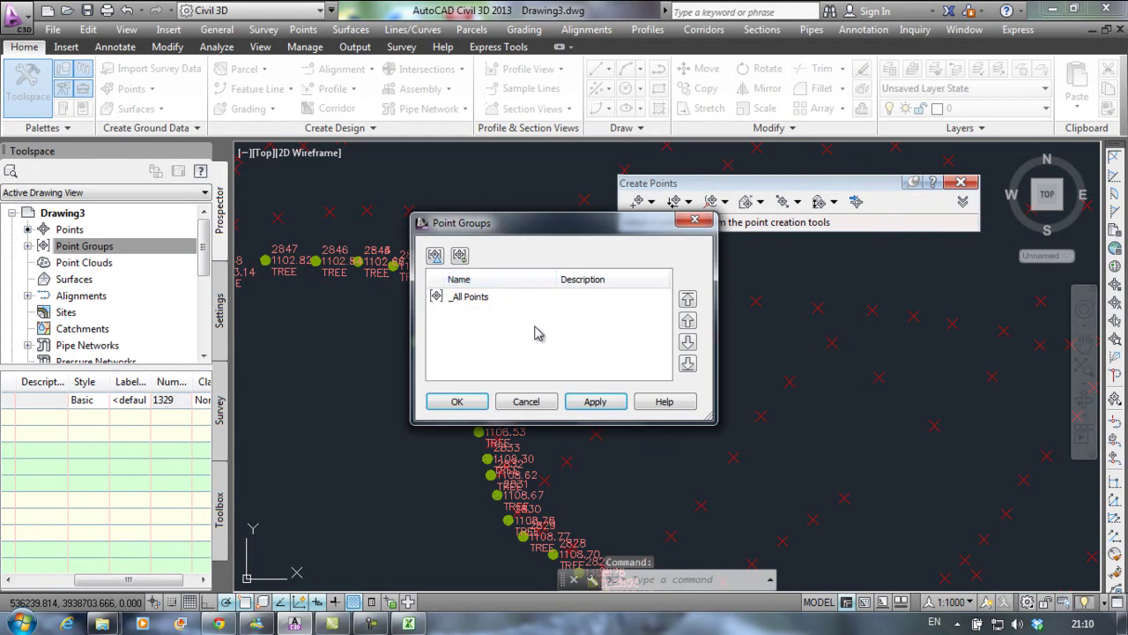
pyautogui.click(526, 401)
# Set the point label style of the _All Points group to Point#-Elevation-Description
pyautogui.click(28, 247)
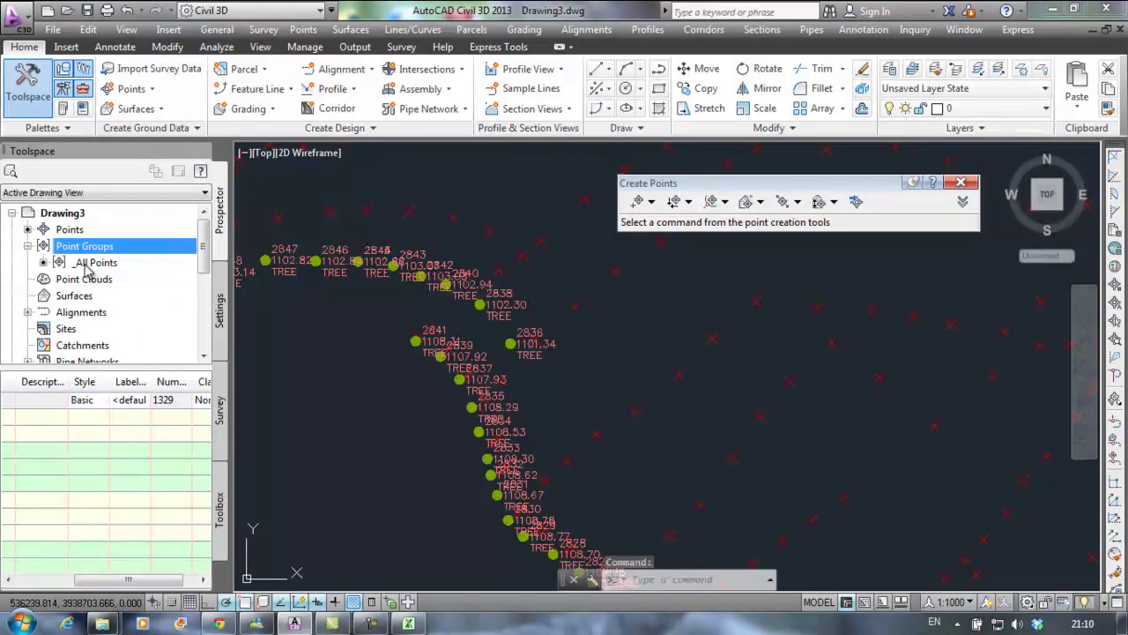
pyautogui.rightClick(81, 262)
pyautogui.click(115, 272)
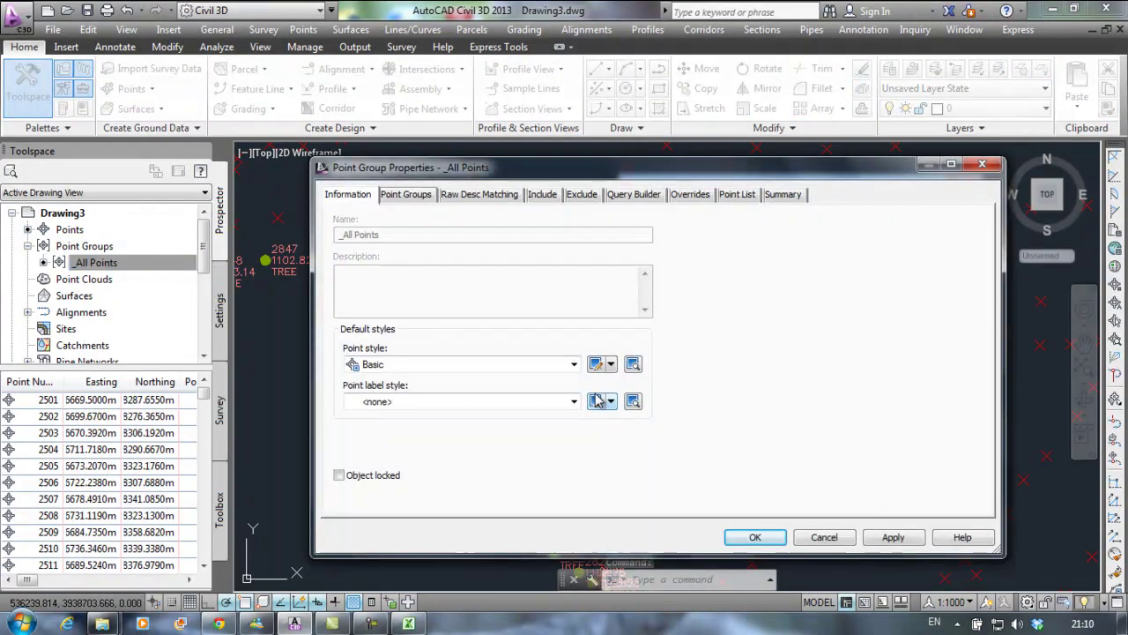
pyautogui.doubleClick(519, 364)
pyautogui.click(505, 403)
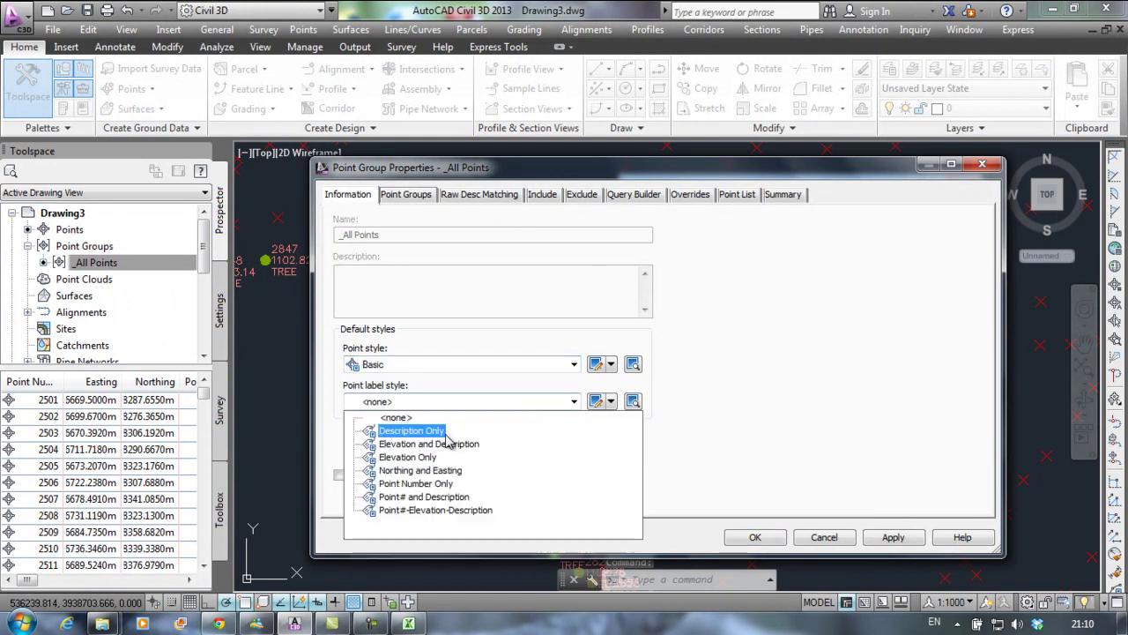
pyautogui.click(429, 511)
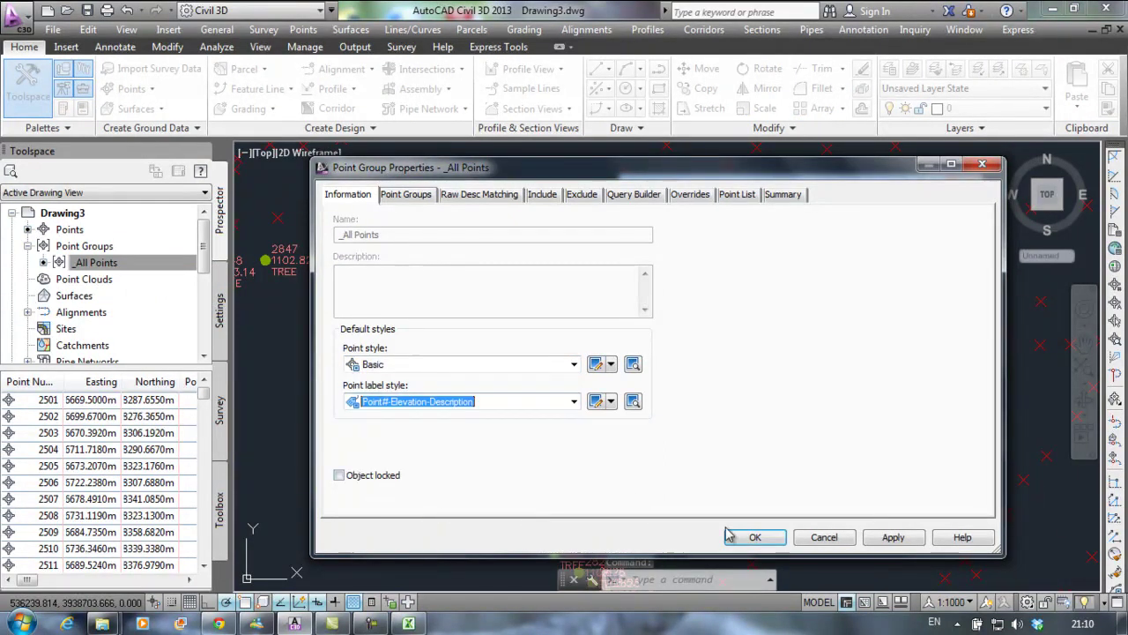
pyautogui.click(755, 537)
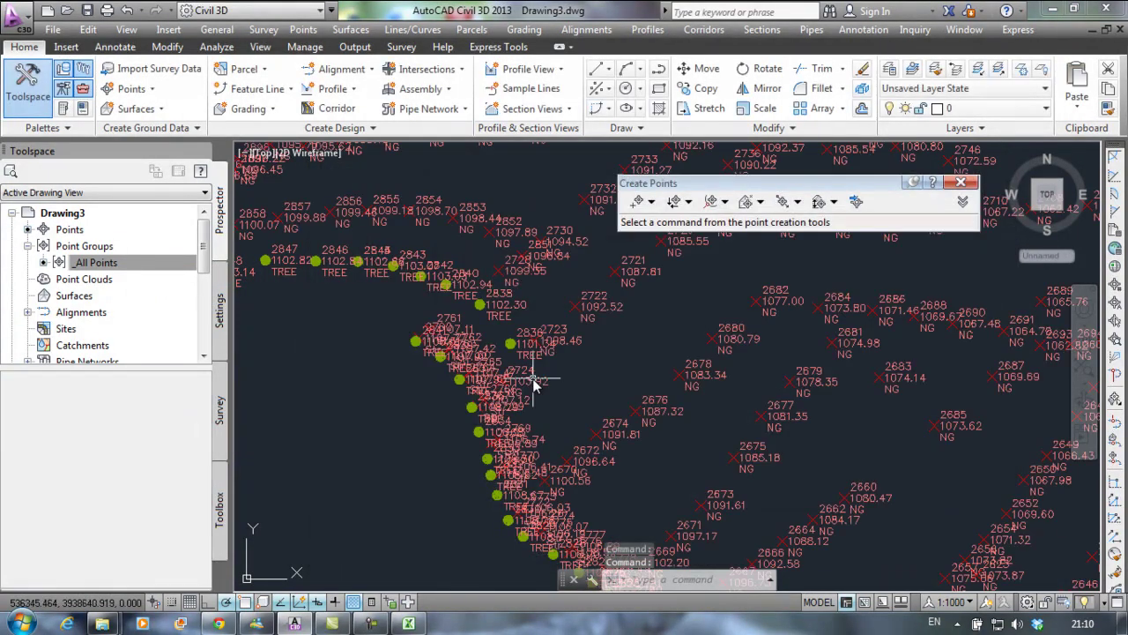
# Examine the point labels and the overall layout of the imported points across the drawing
pyautogui.moveTo(489, 316); pyautogui.dragTo(630, 522, button='middle')
pyautogui.moveTo(293, 316); pyautogui.dragTo(473, 460, button='middle')
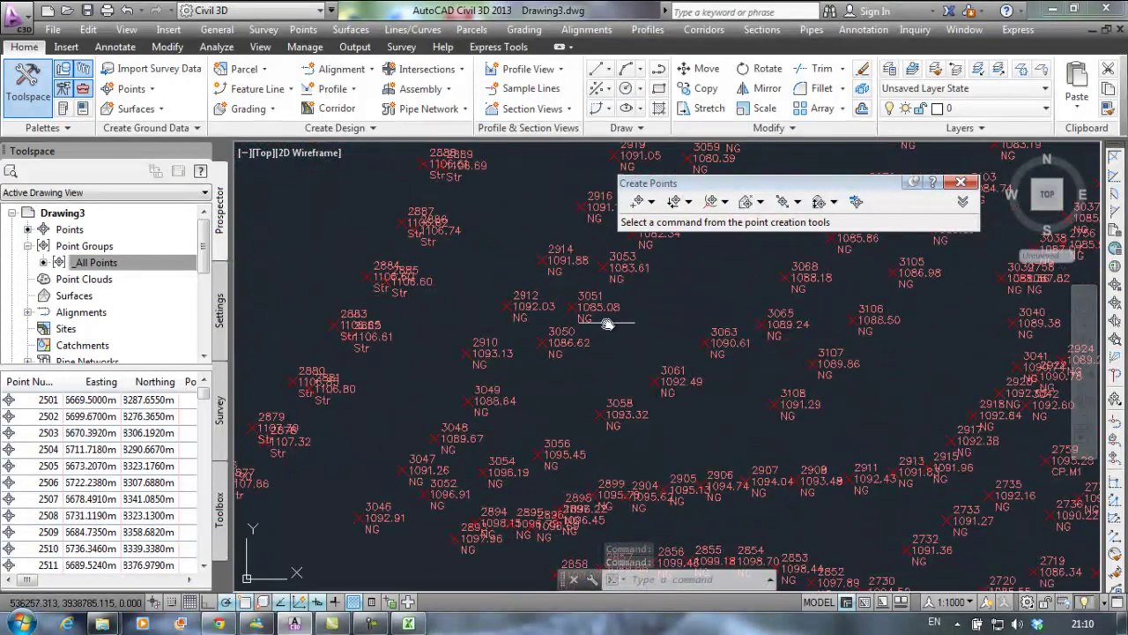
pyautogui.scroll(-3, 723, 357)
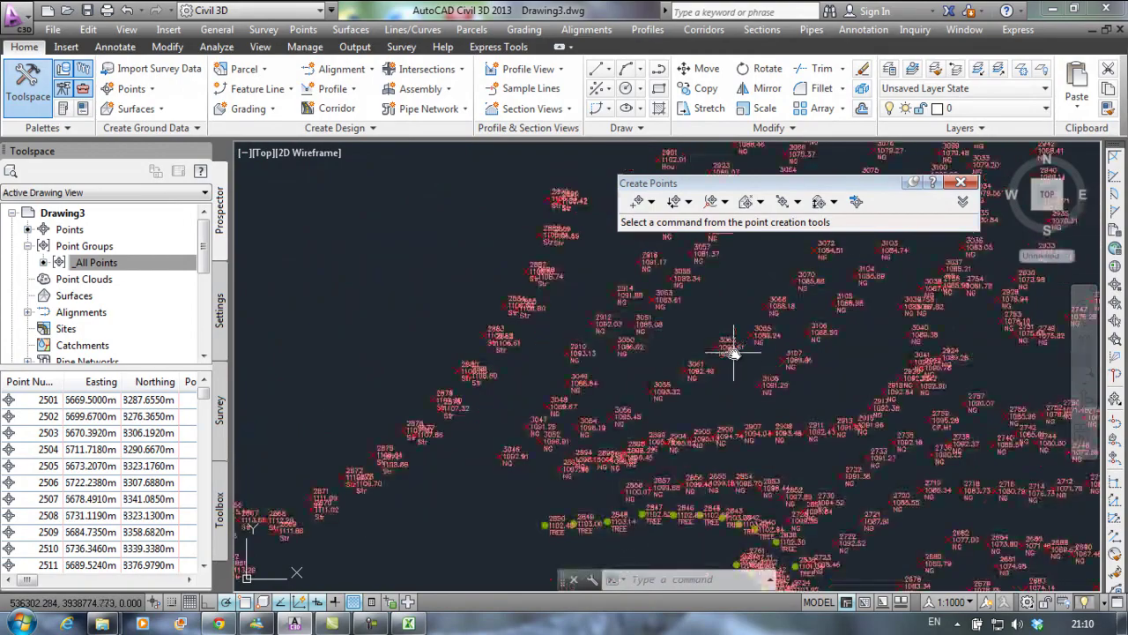
pyautogui.scroll(-2, 776, 370)
pyautogui.scroll(3, 798, 370)
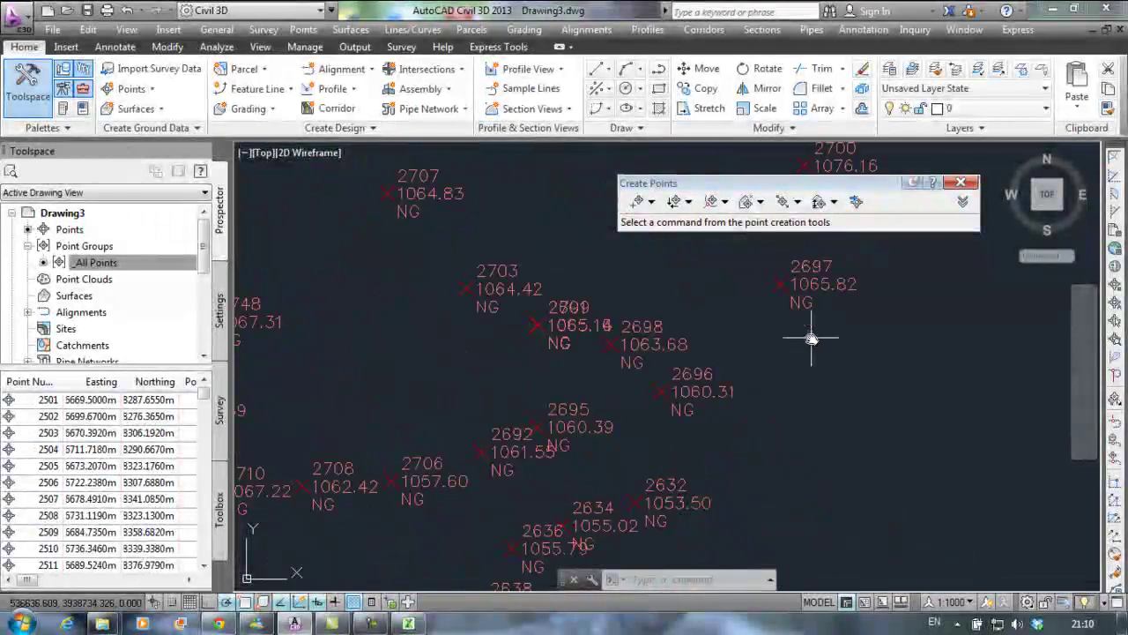
pyautogui.scroll(-5, 564, 520)
pyautogui.scroll(4, 551, 524)
pyautogui.moveTo(931, 360)
pyautogui.mouseDown(button='middle')
pyautogui.moveTo(392, 229)
pyautogui.moveTo(493, 458)
pyautogui.moveTo(483, 267)
pyautogui.mouseUp(button='middle')
pyautogui.scroll(-2, 788, 456)
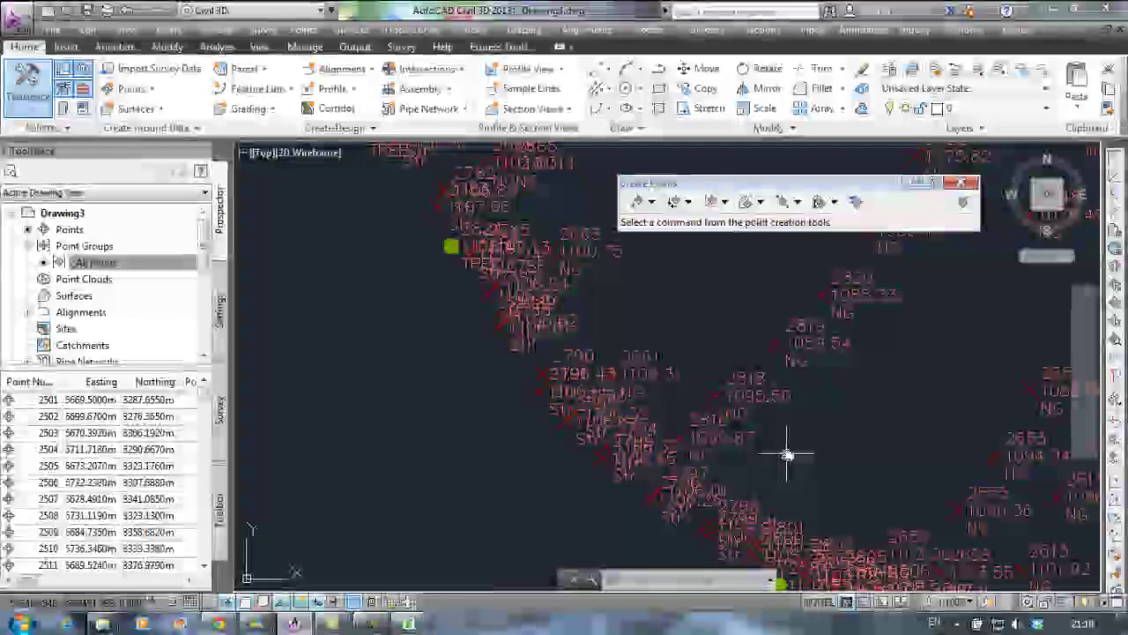
pyautogui.scroll(2, 788, 456)
pyautogui.scroll(-3, 629, 302)
pyautogui.scroll(-5, 620, 325)
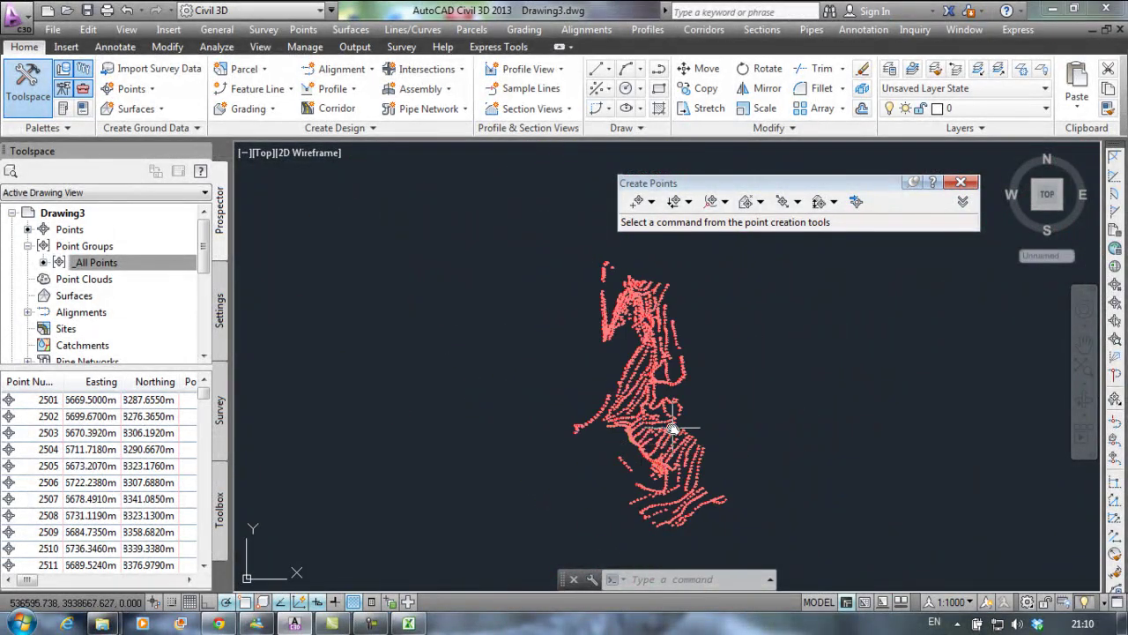
pyautogui.scroll(6, 672, 428)
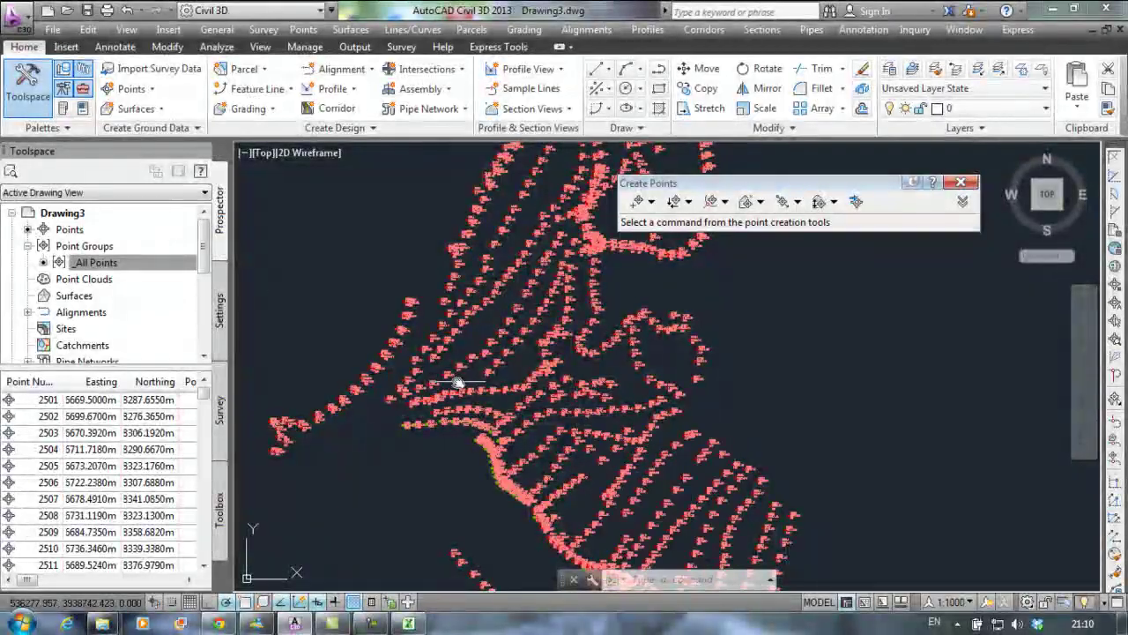
# Open the _All Points group for point editing and check its Type and EP Hieght columns
pyautogui.rightClick(110, 262)
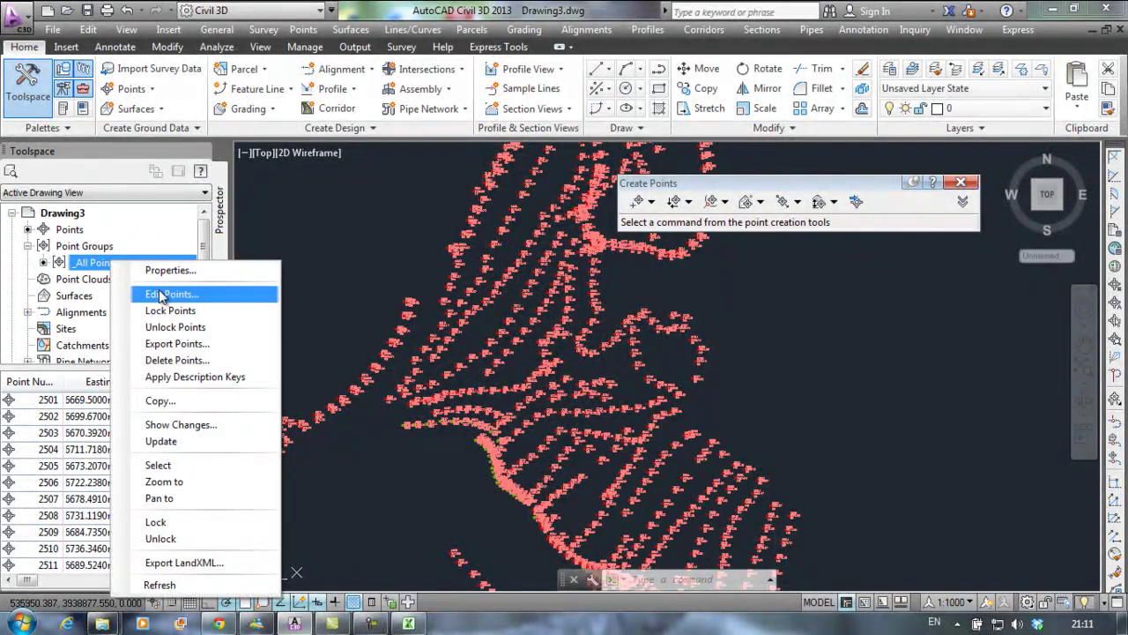
pyautogui.click(168, 294)
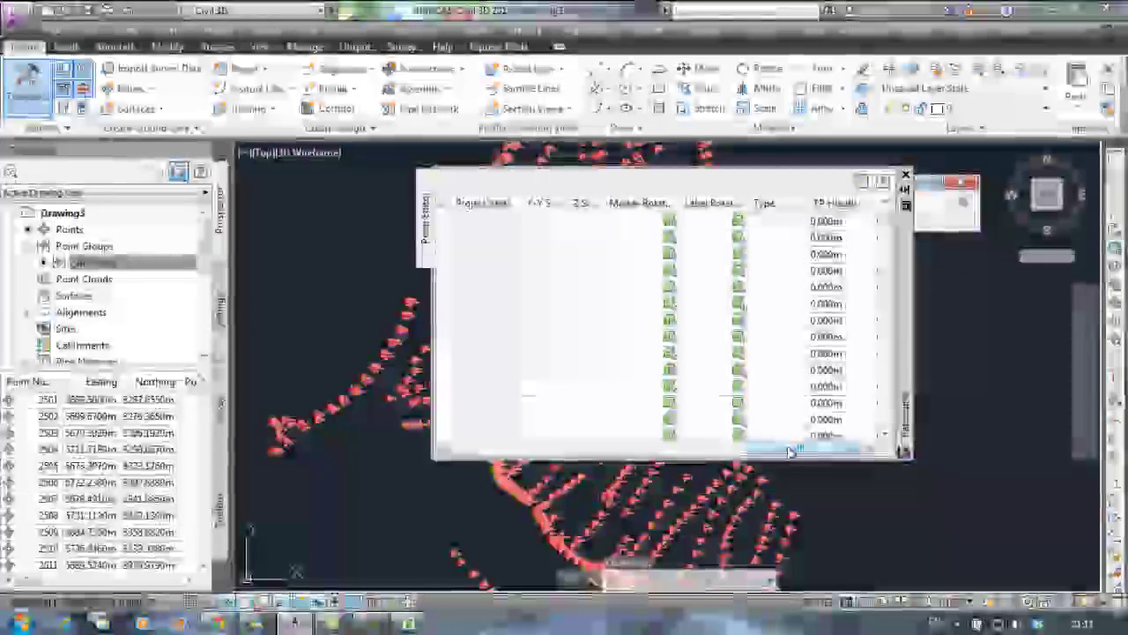
pyautogui.moveTo(787, 447); pyautogui.dragTo(791, 447)
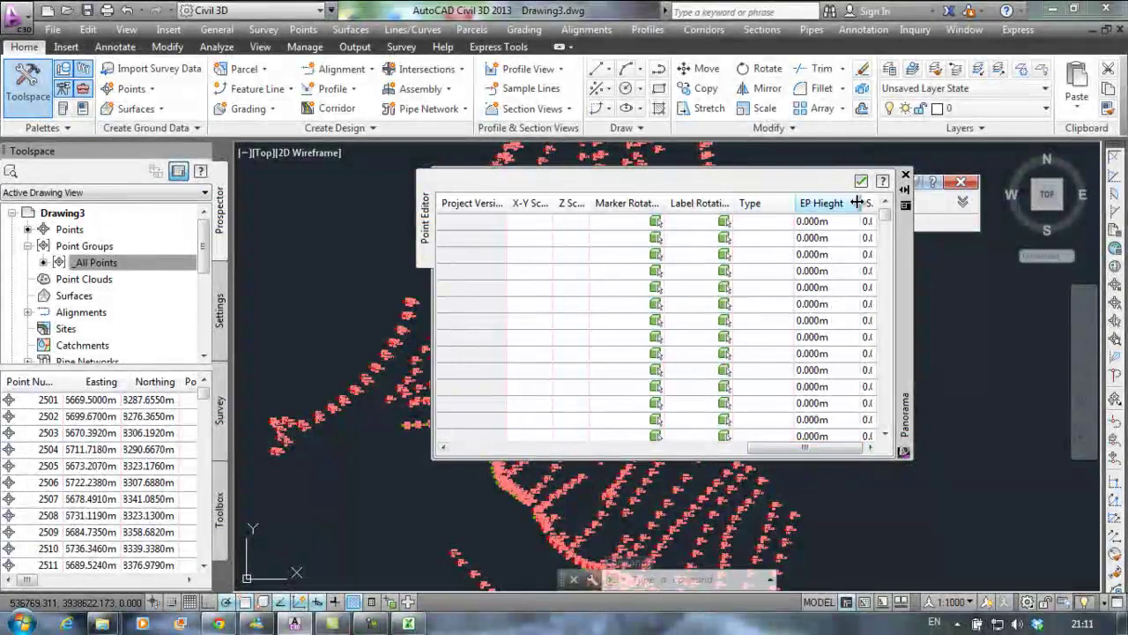
pyautogui.moveTo(858, 203); pyautogui.dragTo(864, 203)
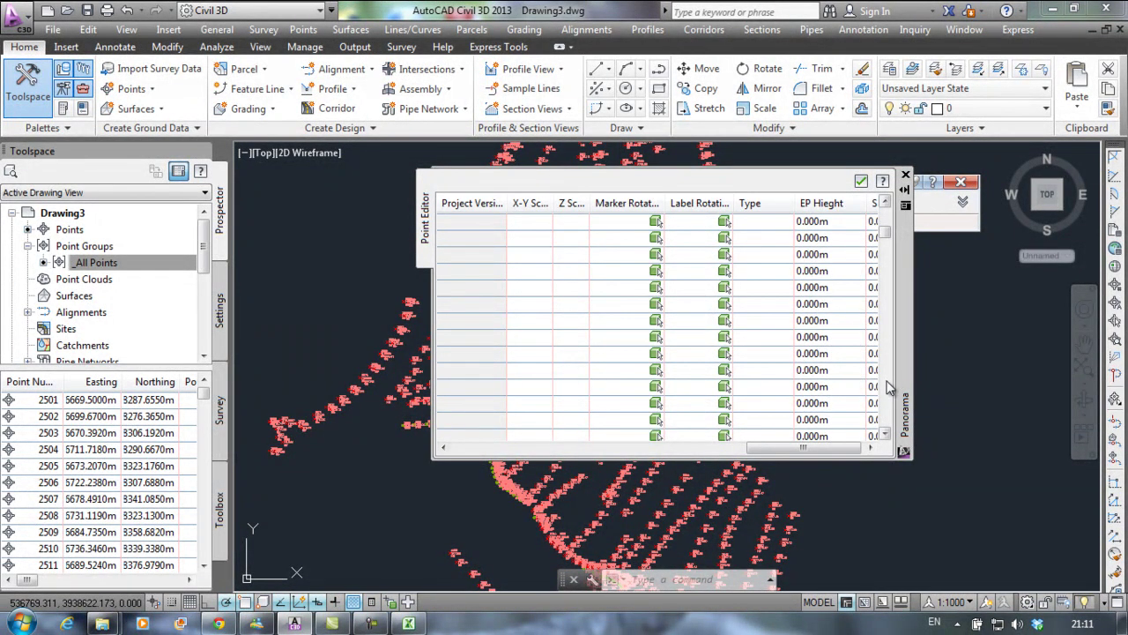
pyautogui.scroll(-3, 888, 388)
pyautogui.click(821, 304)
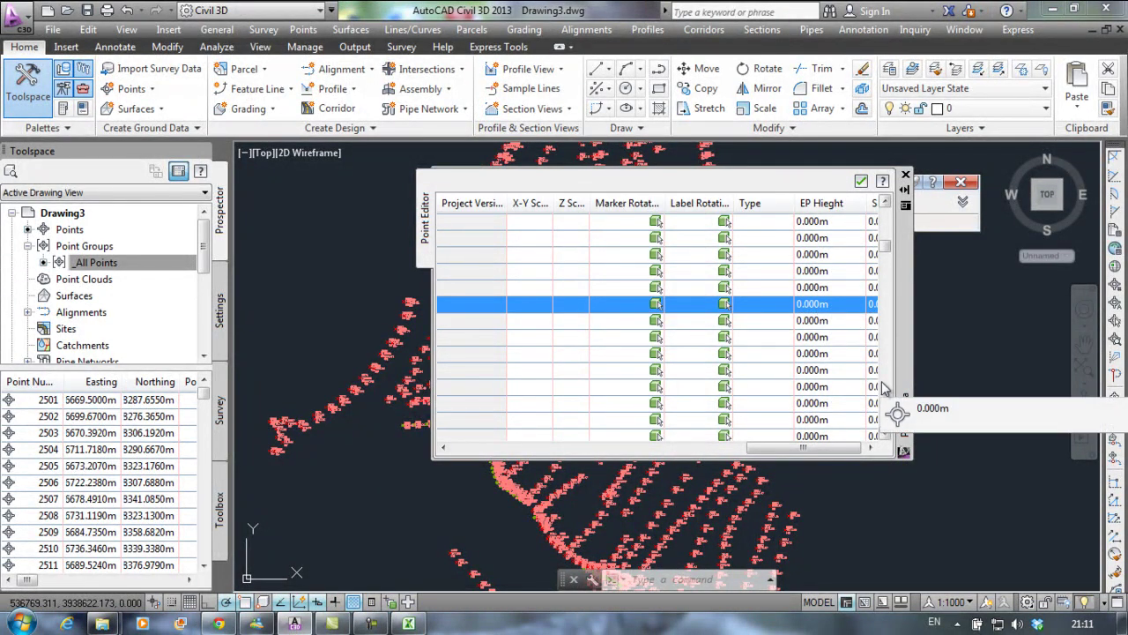
pyautogui.scroll(-3, 889, 384)
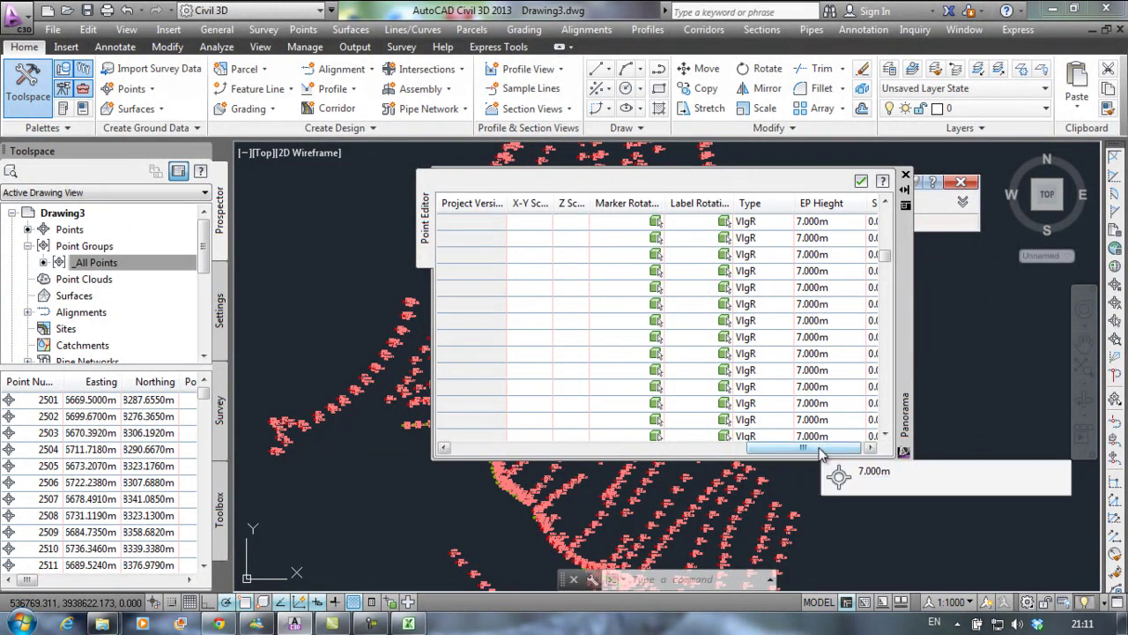
pyautogui.moveTo(831, 448); pyautogui.dragTo(837, 448)
# Review the Type and EP Hieght values through the remaining rows of the point table
pyautogui.scroll(-5, 890, 398)
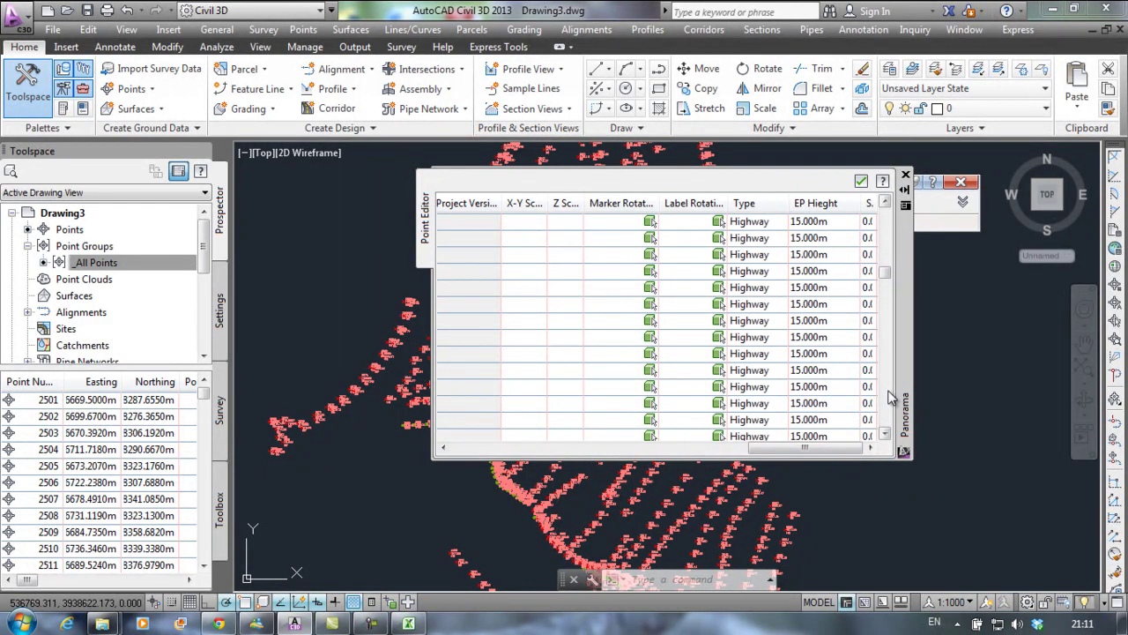
pyautogui.scroll(-5, 890, 398)
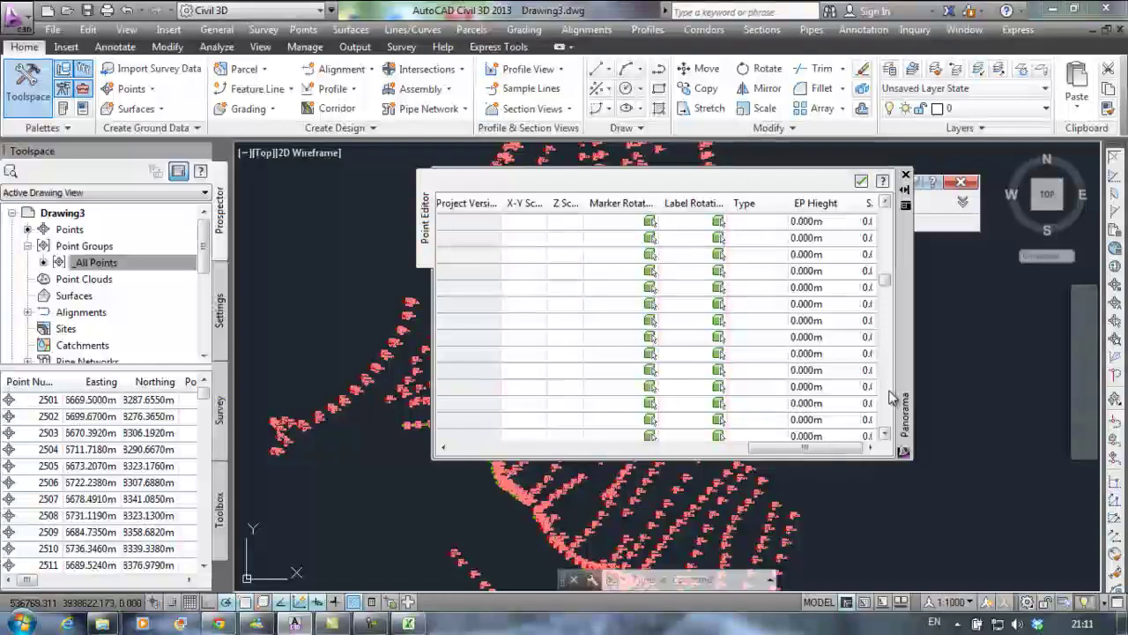
pyautogui.scroll(-5, 890, 398)
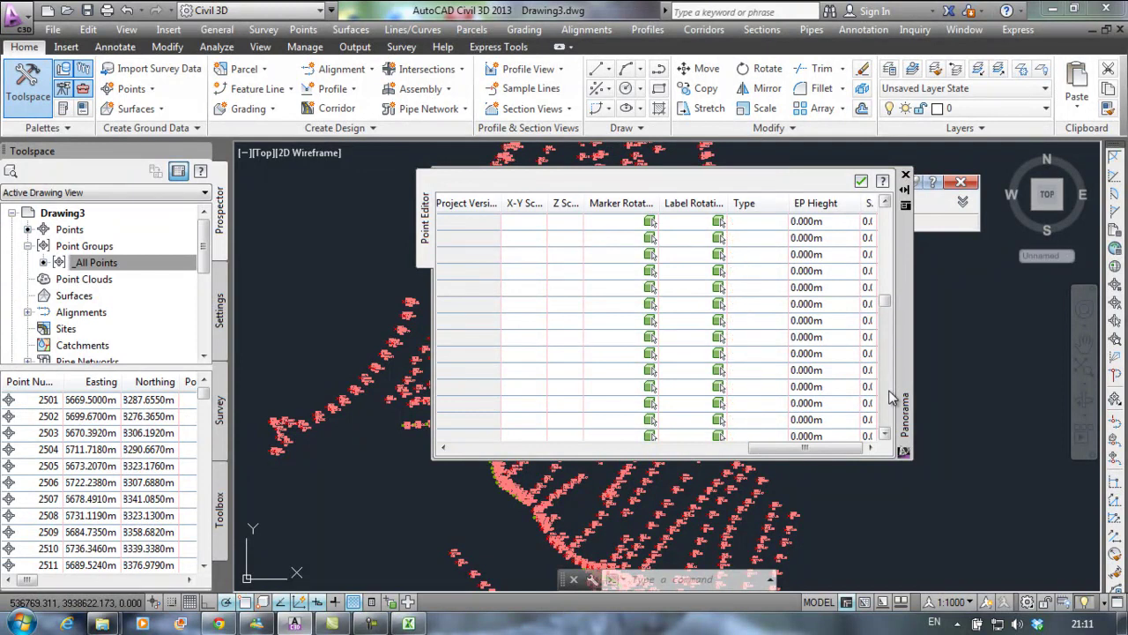
pyautogui.scroll(-5, 890, 398)
pyautogui.scroll(-5, 890, 399)
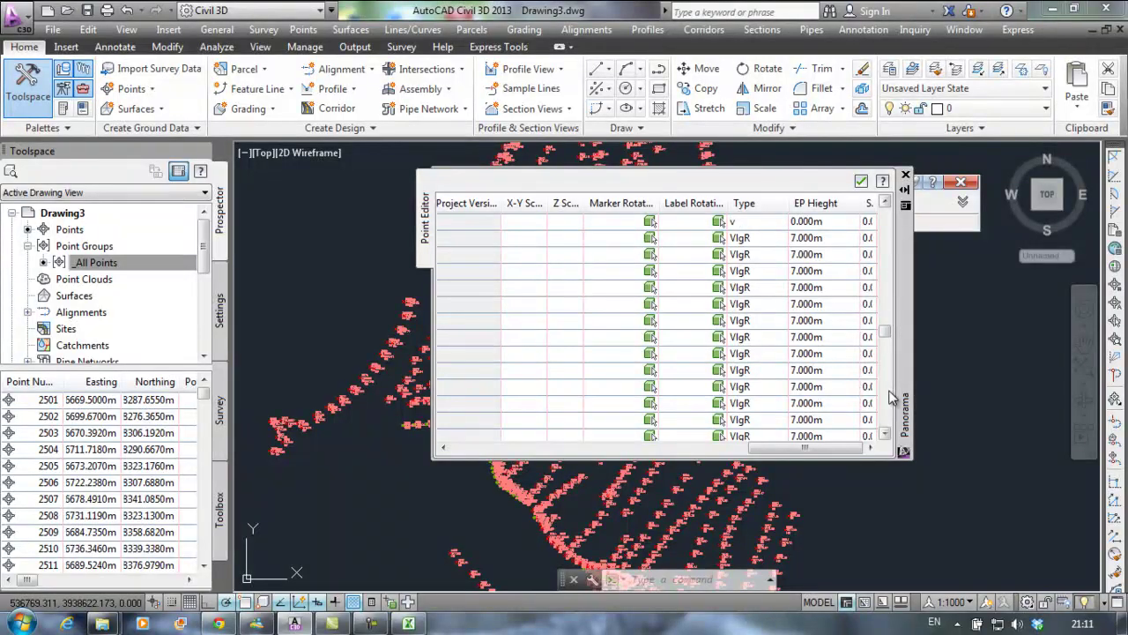
pyautogui.scroll(3, 749, 361)
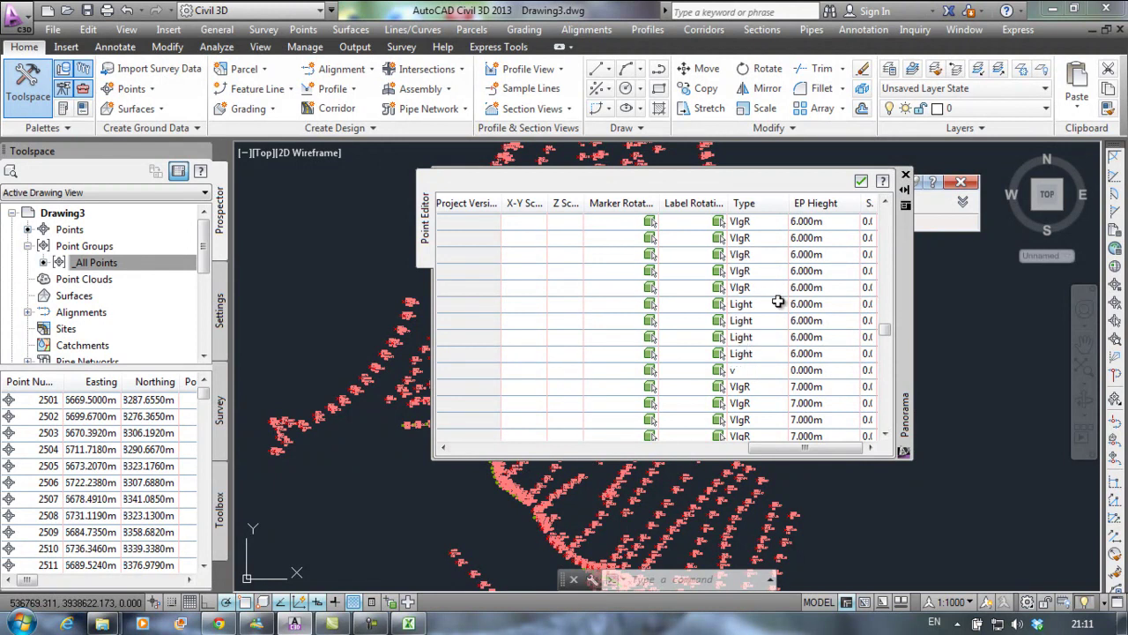
pyautogui.scroll(-5, 741, 375)
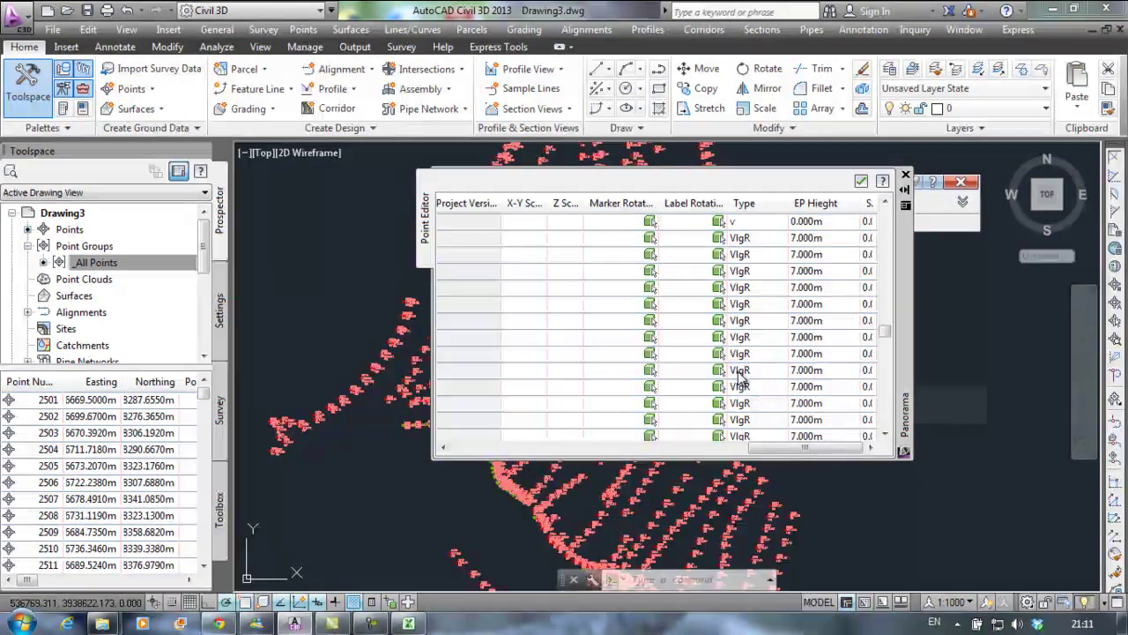
pyautogui.scroll(-5, 747, 373)
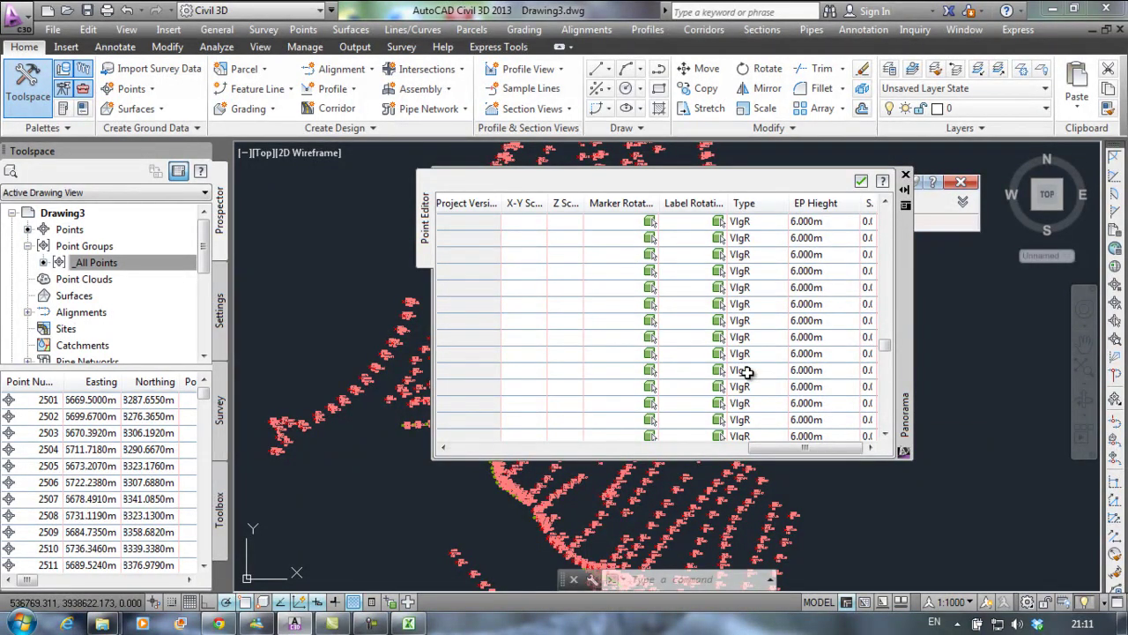
pyautogui.scroll(2, 748, 373)
pyautogui.scroll(-2, 747, 372)
pyautogui.scroll(2, 747, 372)
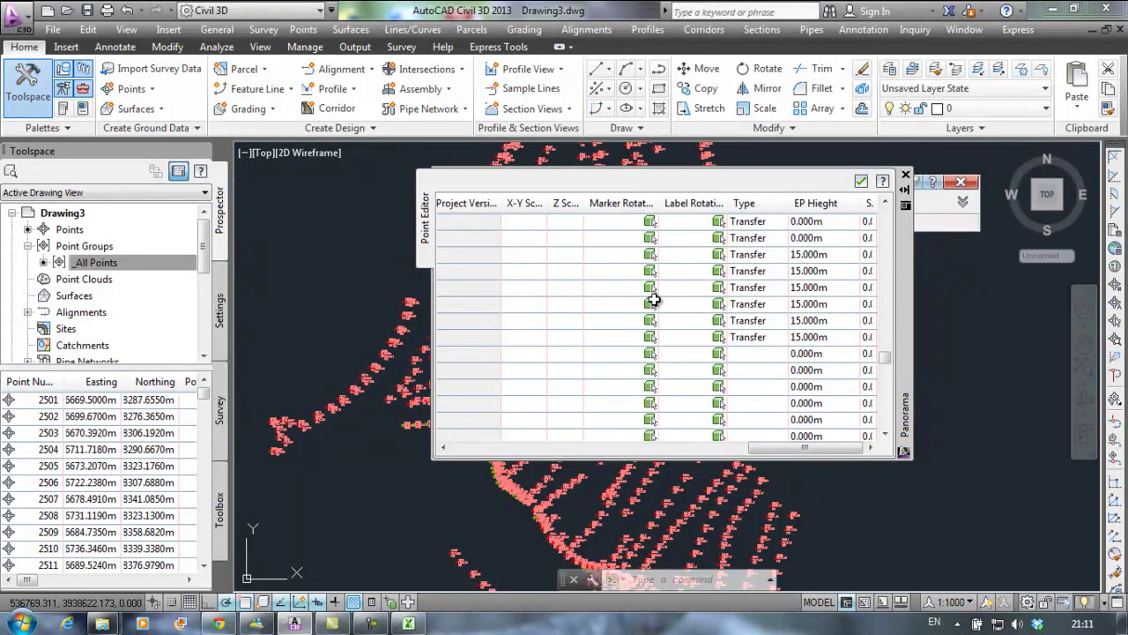
# Close the Create Points tools and the Point Editor
pyautogui.click(916, 215)
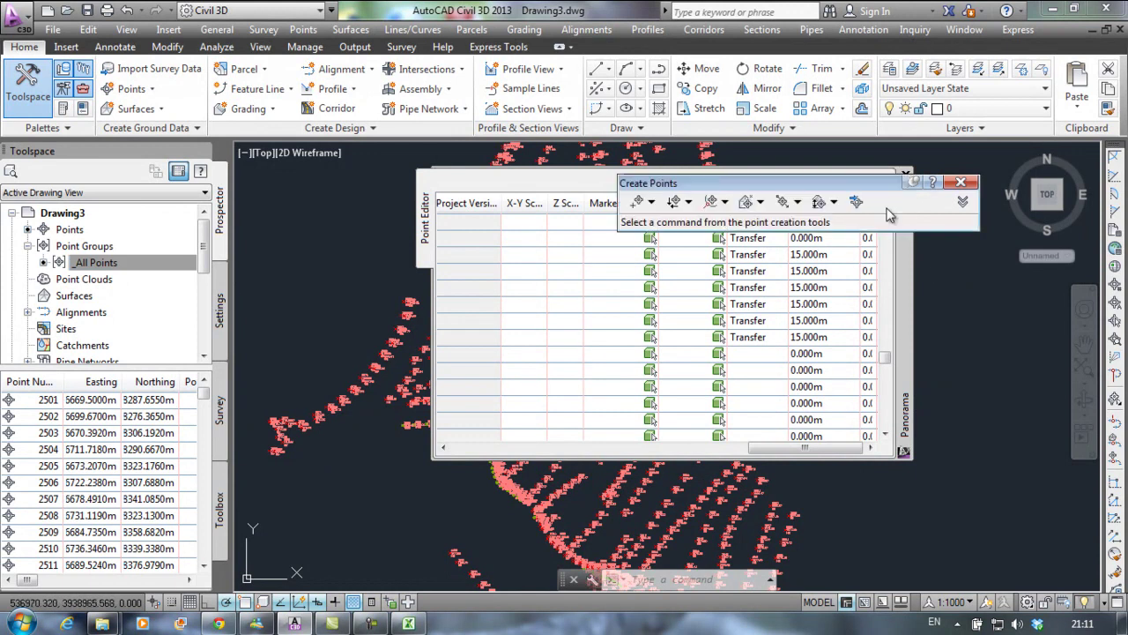
pyautogui.moveTo(878, 191); pyautogui.dragTo(879, 261)
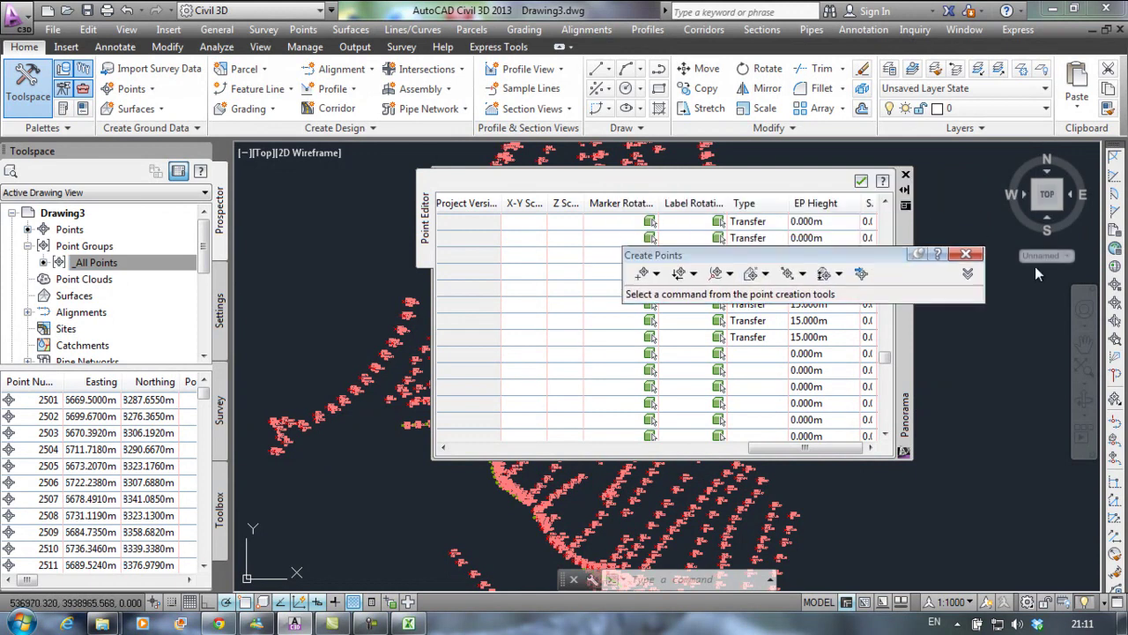
pyautogui.click(960, 253)
pyautogui.click(861, 182)
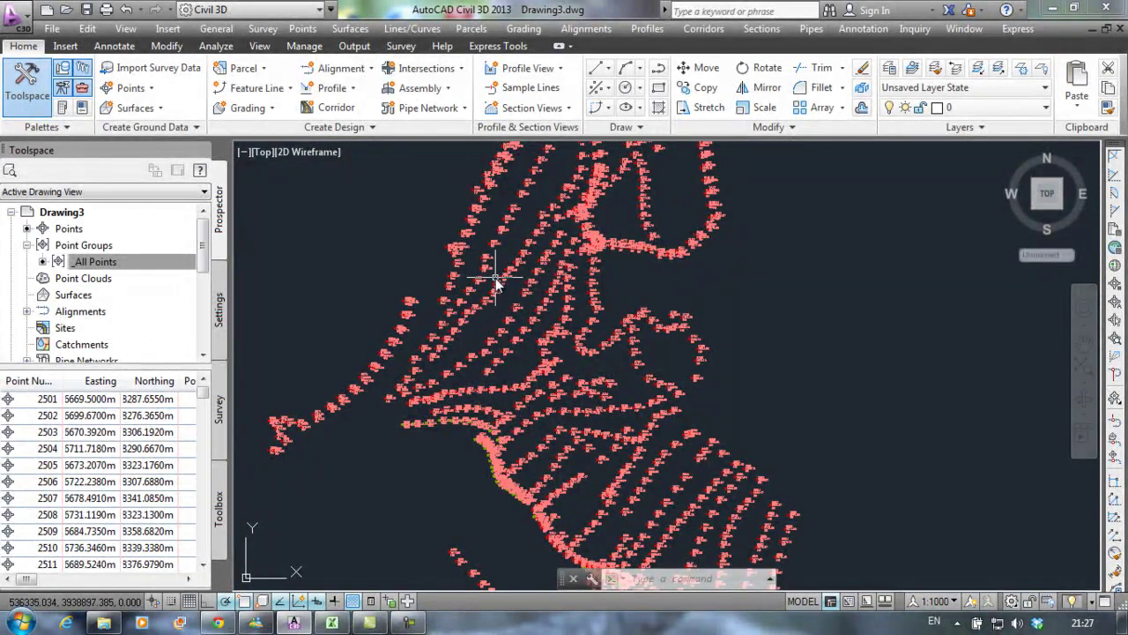
# Switch to Hypothesis-Points.xlsx in Excel, review its Description, Type, pole height and street width columns, and return to Civil 3D
pyautogui.click(331, 622)
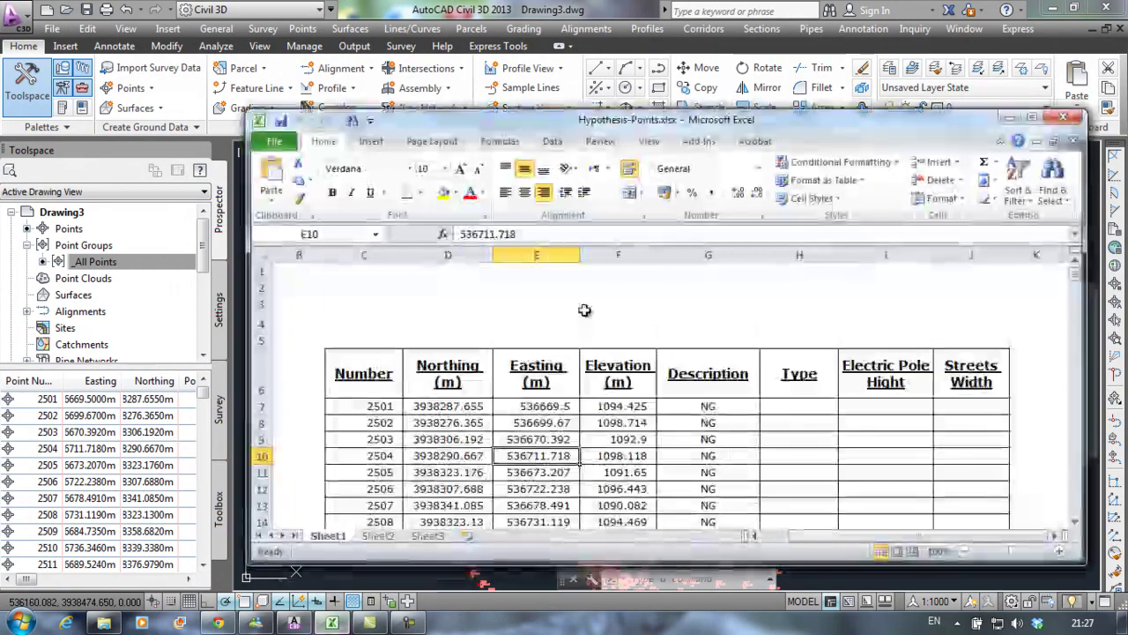
pyautogui.scroll(-15, 706, 398)
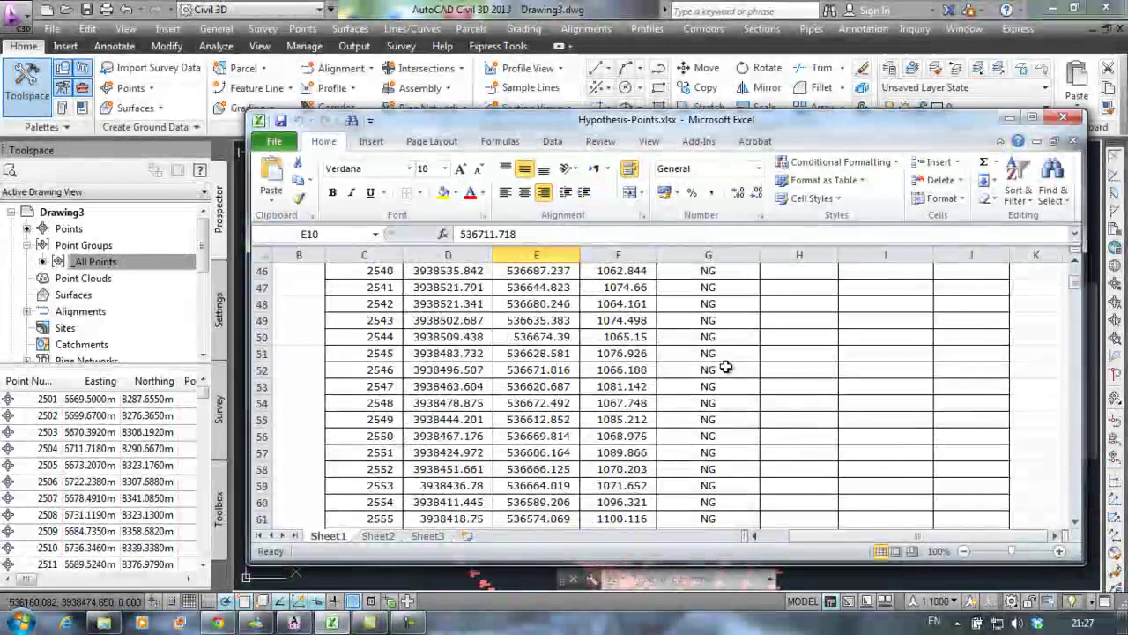
pyautogui.scroll(-16, 712, 392)
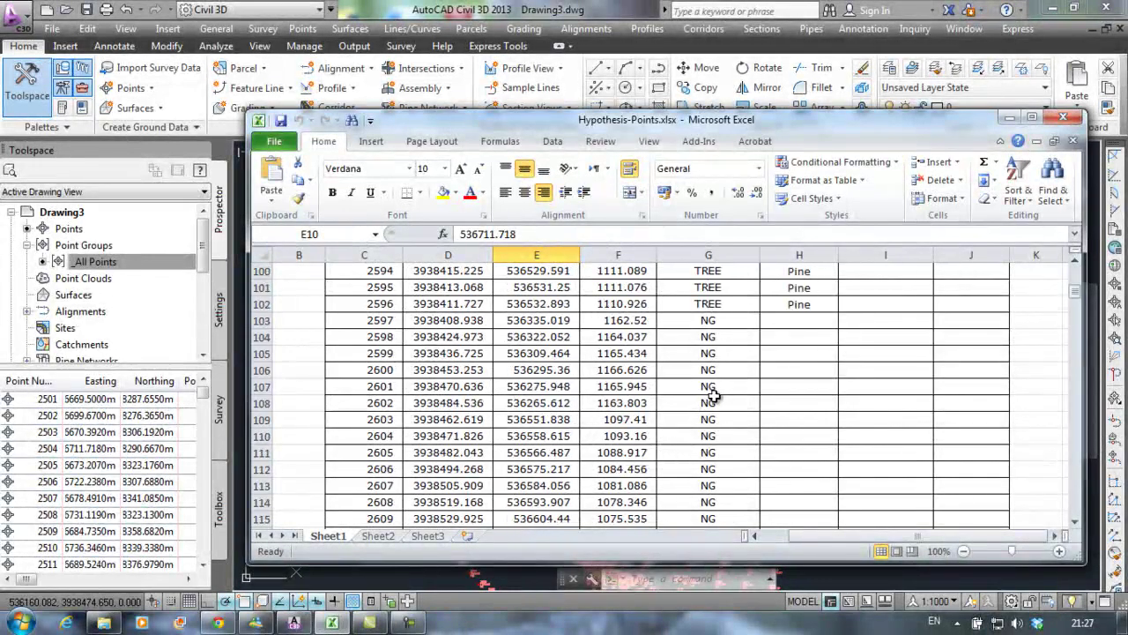
pyautogui.scroll(-20, 713, 406)
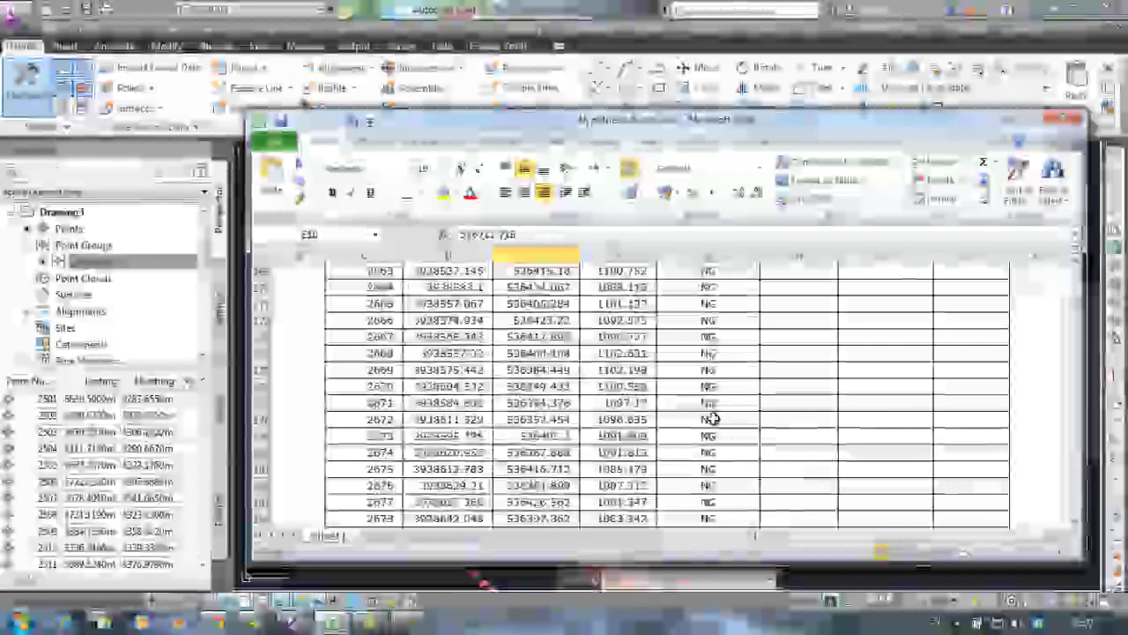
pyautogui.scroll(-20, 712, 428)
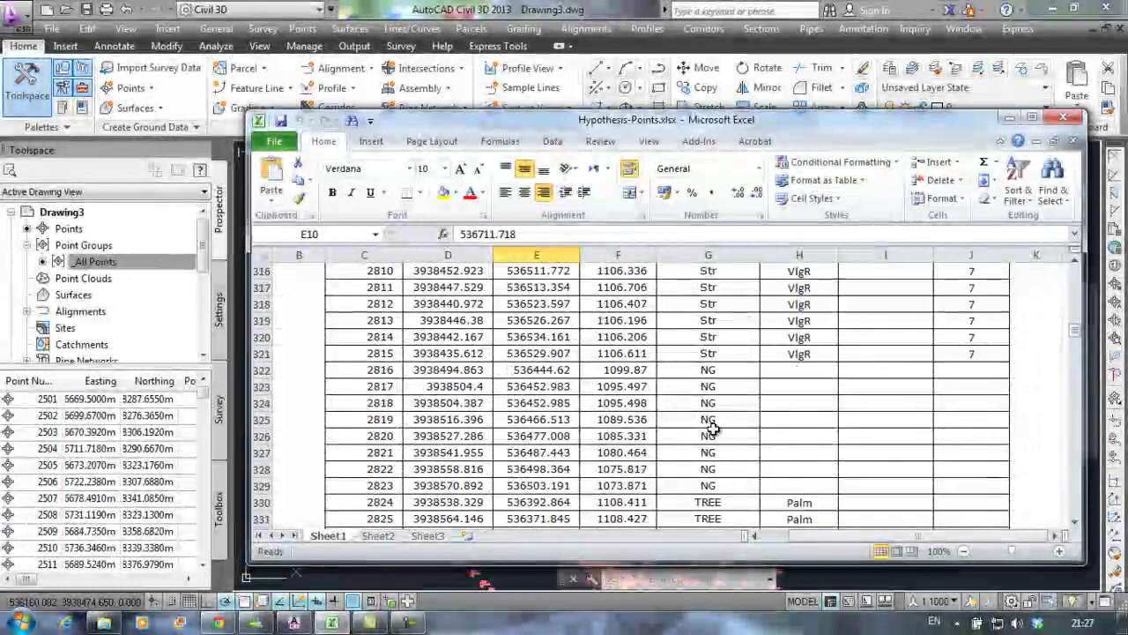
pyautogui.scroll(4, 712, 429)
pyautogui.scroll(-20, 708, 382)
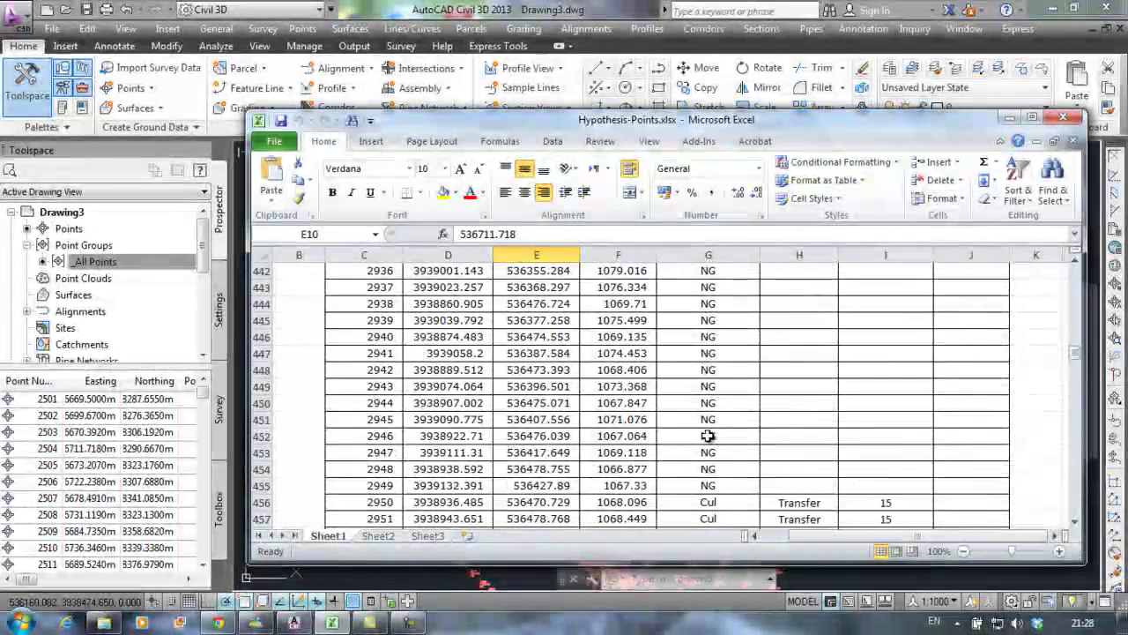
pyautogui.scroll(-20, 708, 436)
pyautogui.scroll(-6, 708, 435)
pyautogui.click(1010, 116)
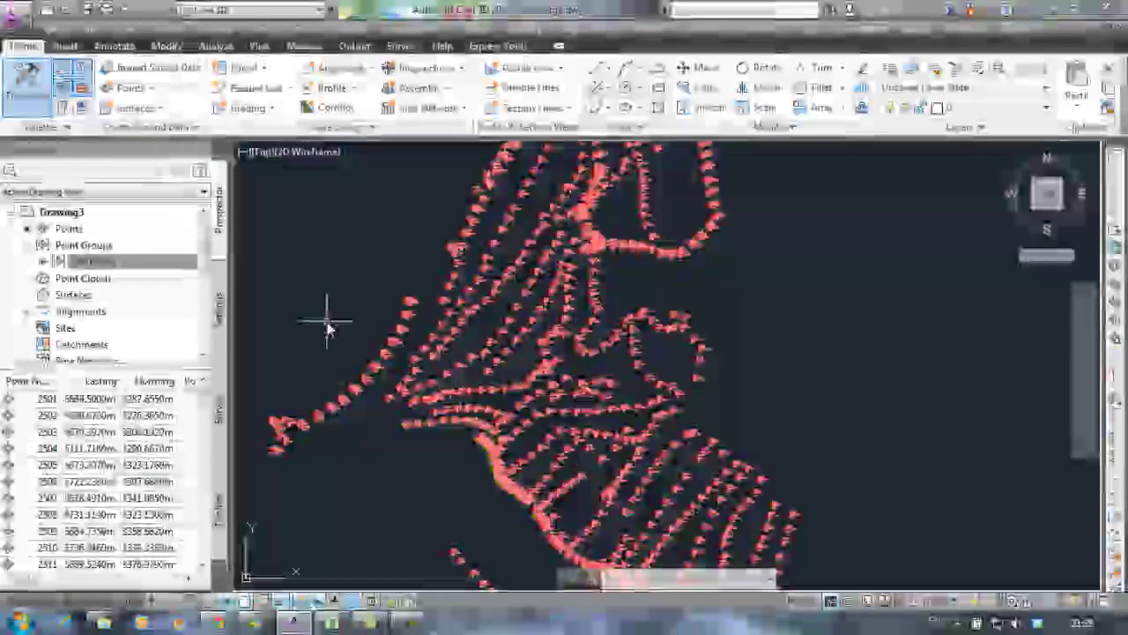
# Start a new point group in the drawing's Point Groups collection and open its Include criteria
pyautogui.write('z')
pyautogui.press('Return')
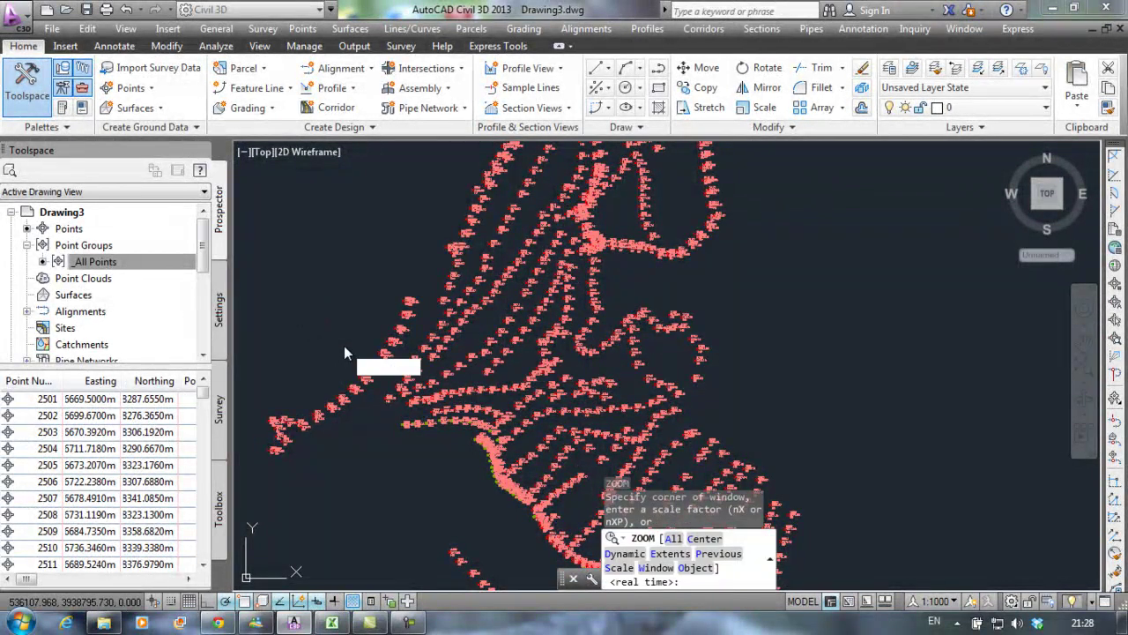
pyautogui.write('e')
pyautogui.press('Return')
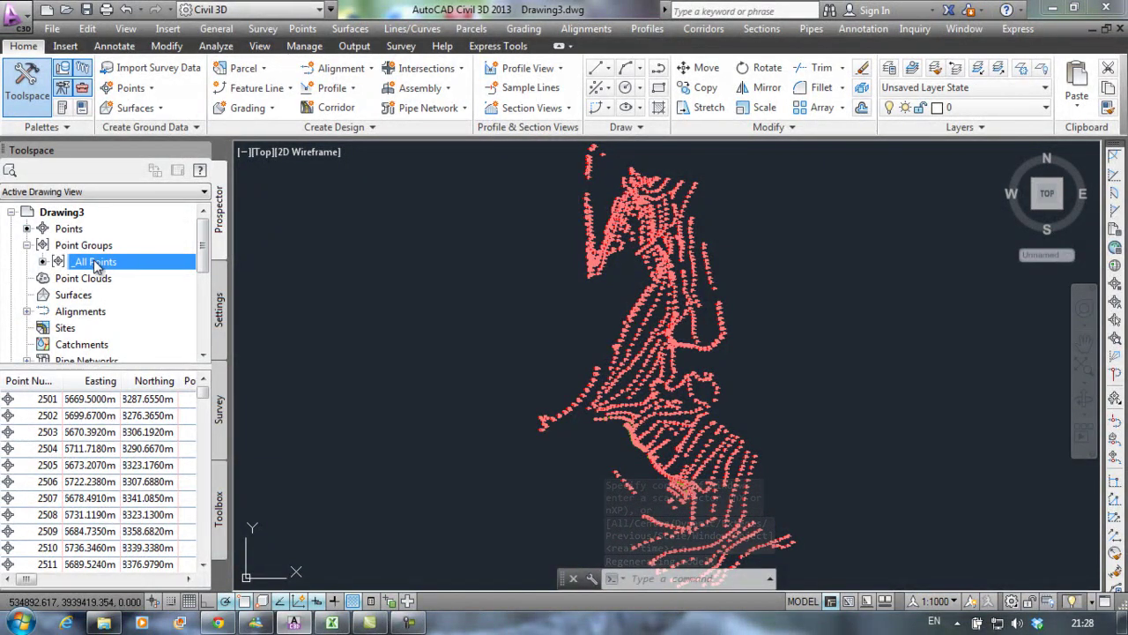
pyautogui.rightClick(95, 266)
pyautogui.click(94, 253)
pyautogui.rightClick(94, 253)
pyautogui.click(141, 283)
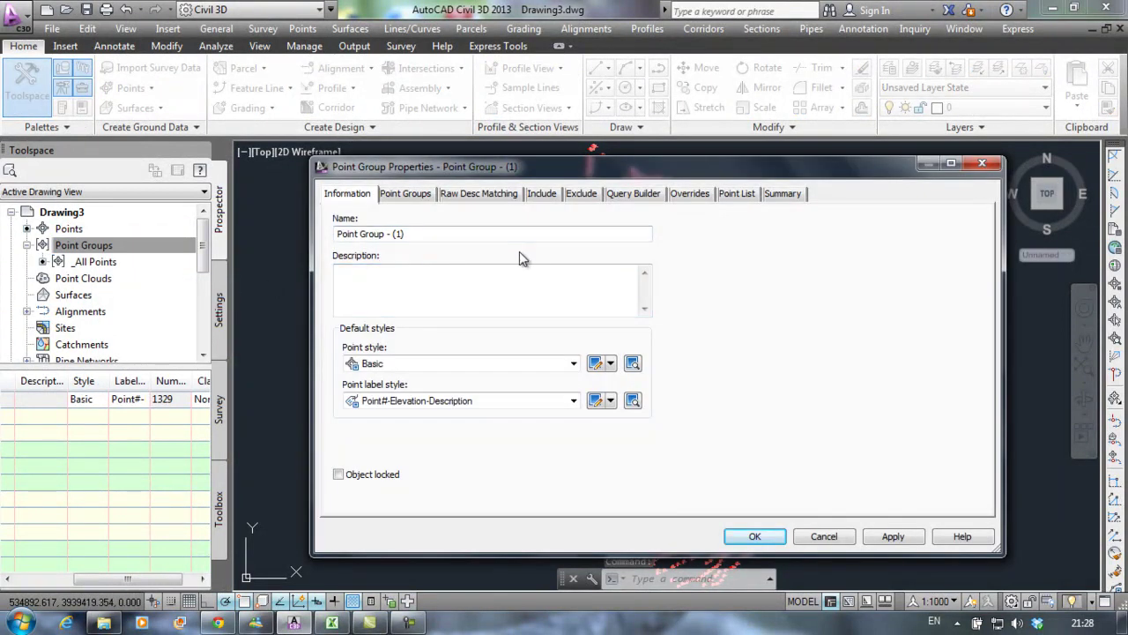
pyautogui.click(542, 194)
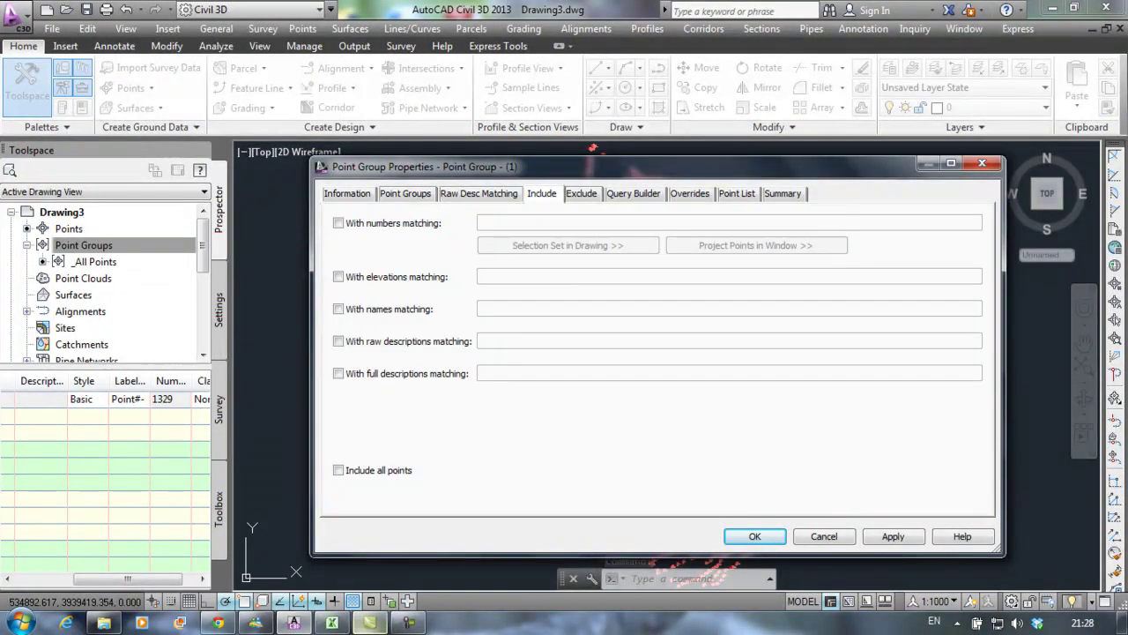
# Switch to Hypothesis-Points.xlsx in Excel and review the Description and Type codes with their pole heights and street widths throughout the sheet
pyautogui.click(331, 622)
pyautogui.scroll(13, 920, 348)
pyautogui.scroll(20, 918, 352)
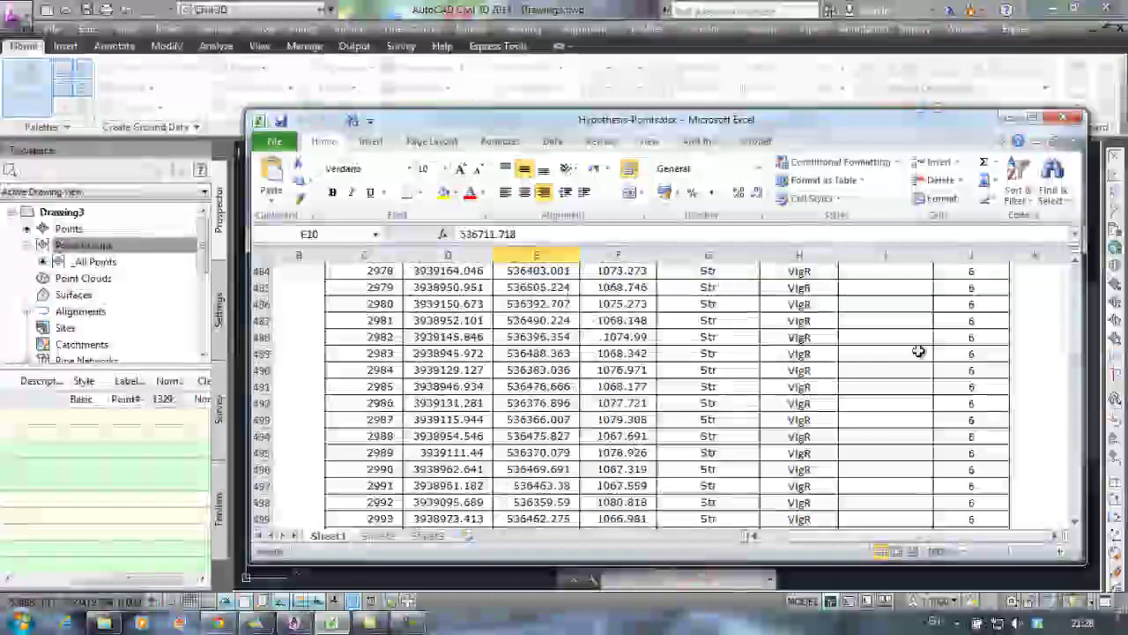
pyautogui.scroll(13, 919, 353)
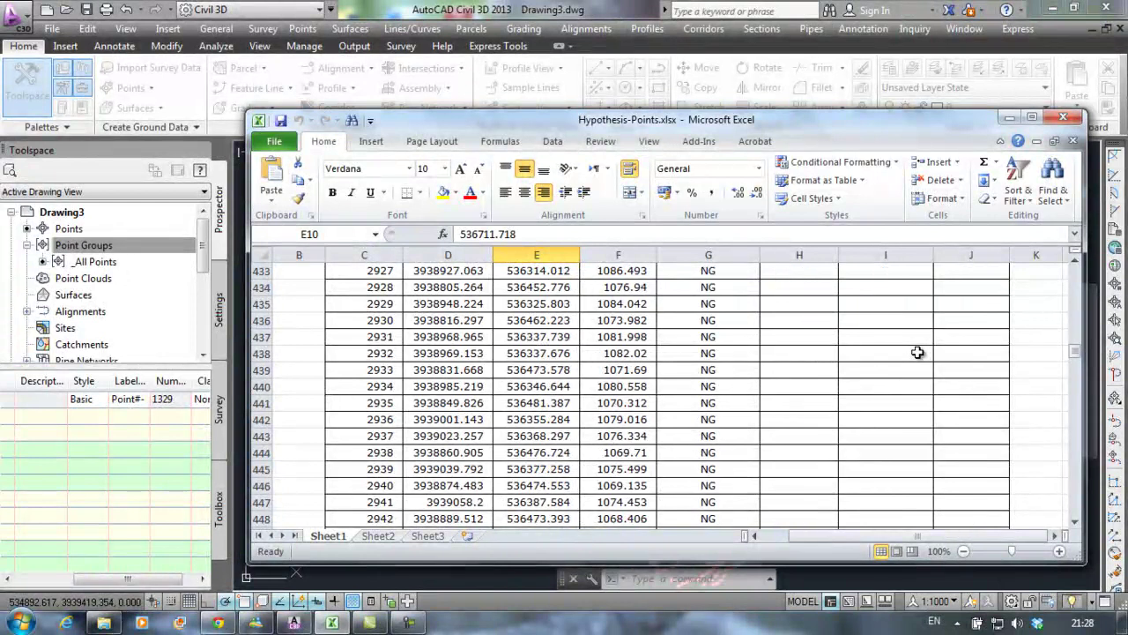
pyautogui.scroll(-4, 919, 353)
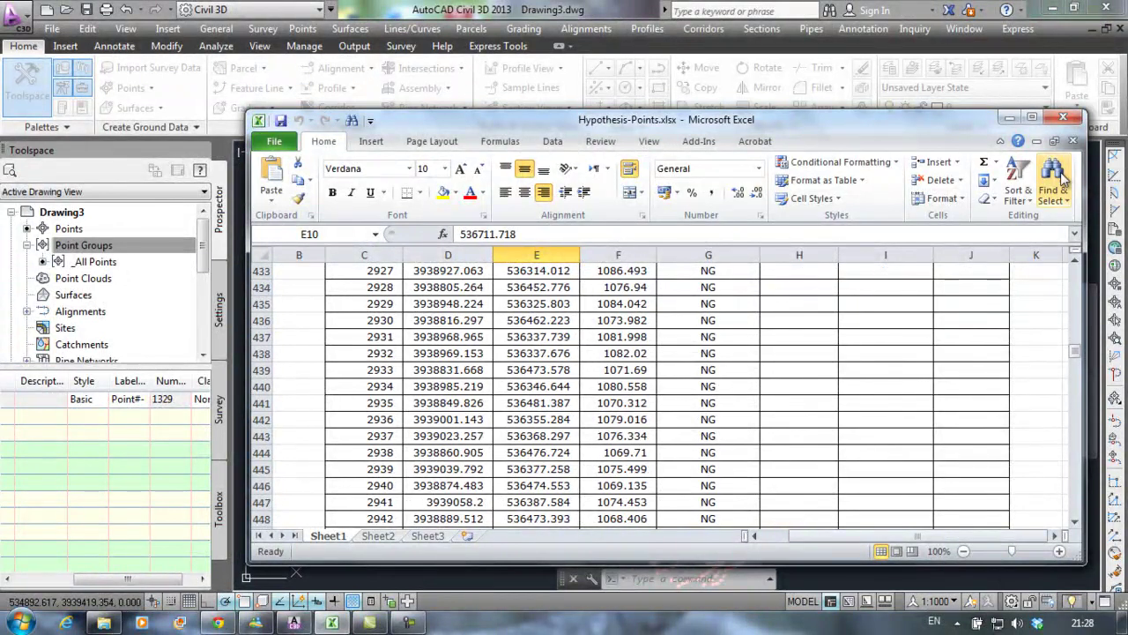
pyautogui.click(1031, 117)
pyautogui.moveTo(1120, 300); pyautogui.dragTo(1125, 380)
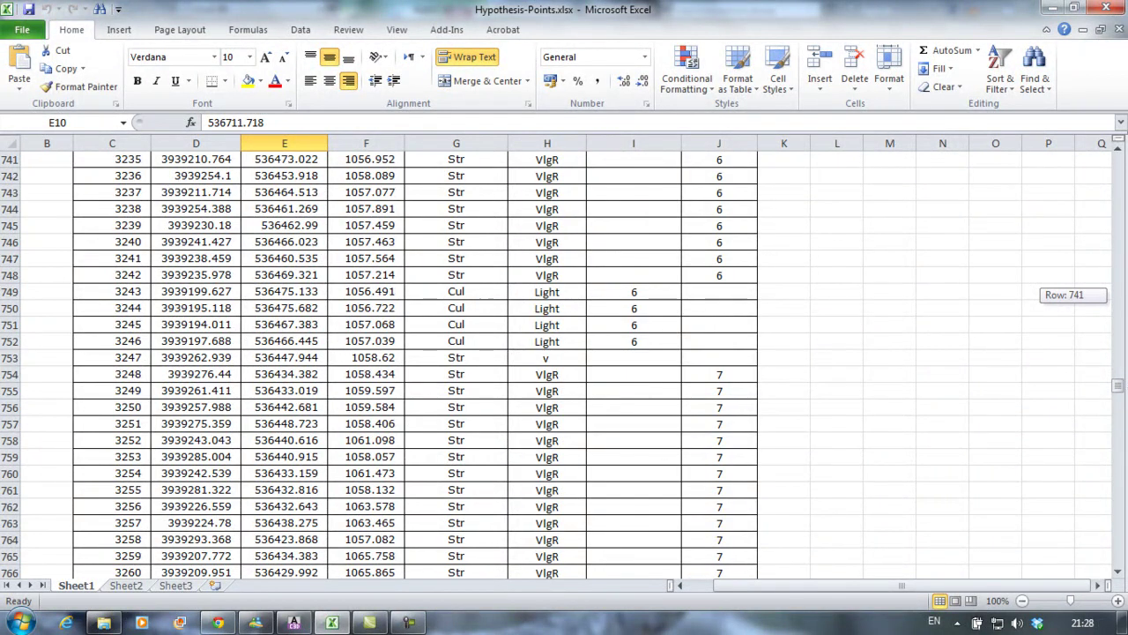
pyautogui.moveTo(1125, 381); pyautogui.dragTo(1126, 381)
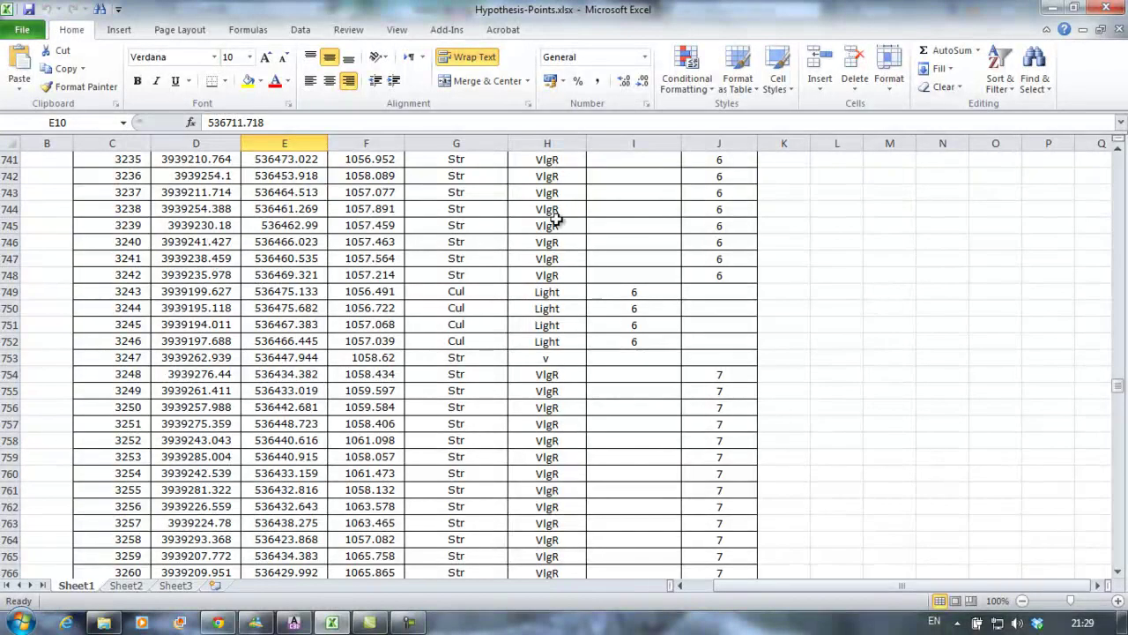
pyautogui.moveTo(1116, 393); pyautogui.dragTo(1121, 465)
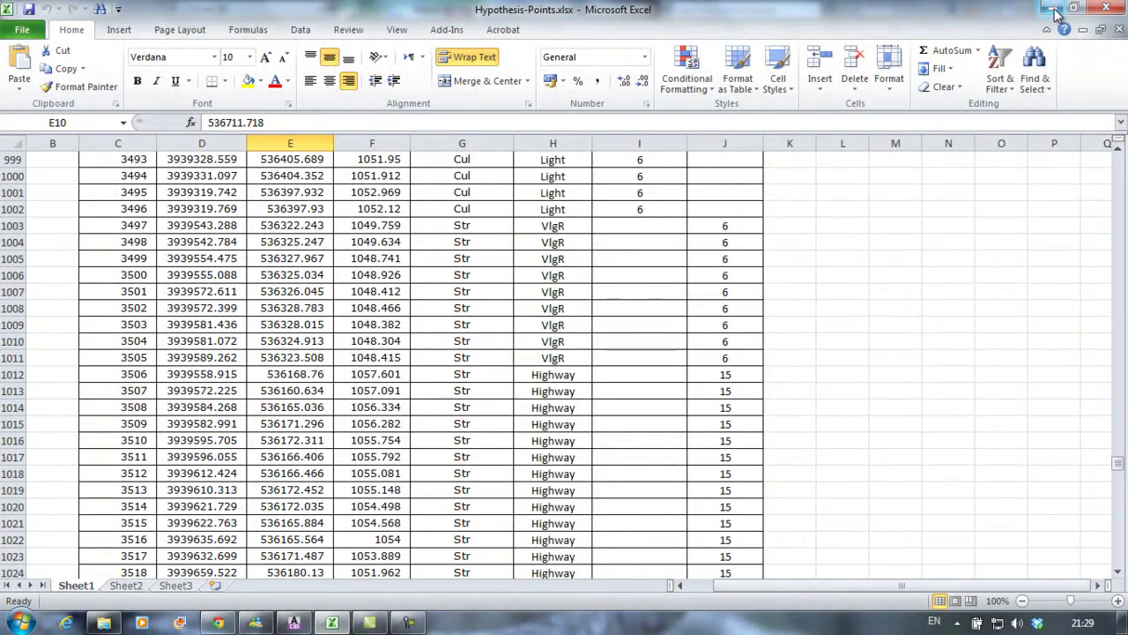
pyautogui.moveTo(1121, 464); pyautogui.dragTo(1121, 151)
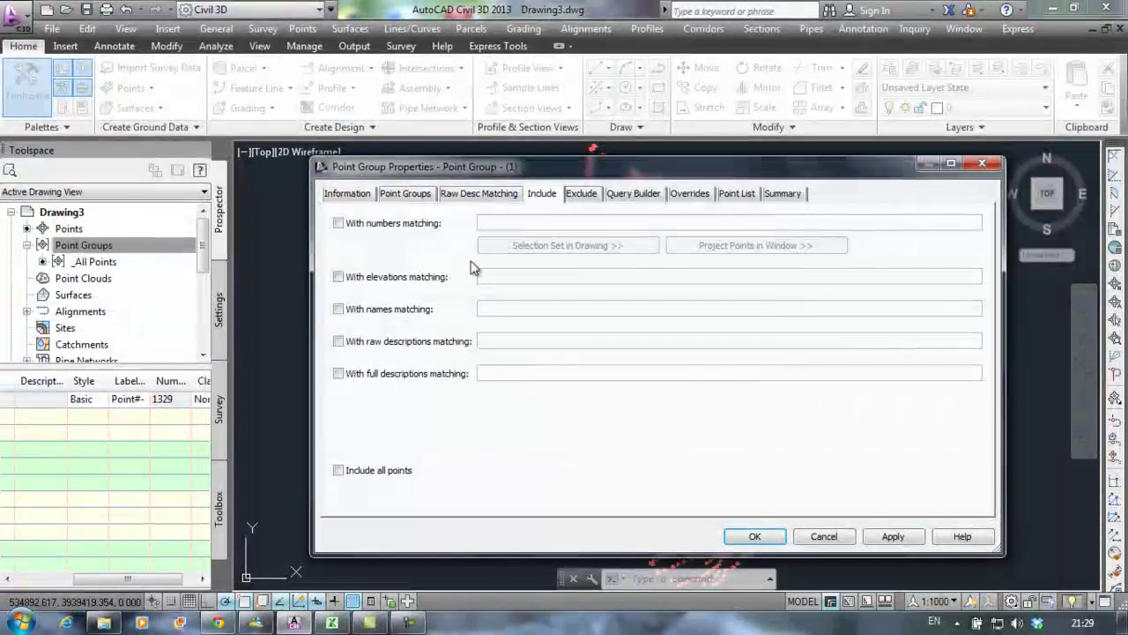
# Include points with raw descriptions matching str in the new point group, checking the description code in the Excel workbook
pyautogui.click(340, 342)
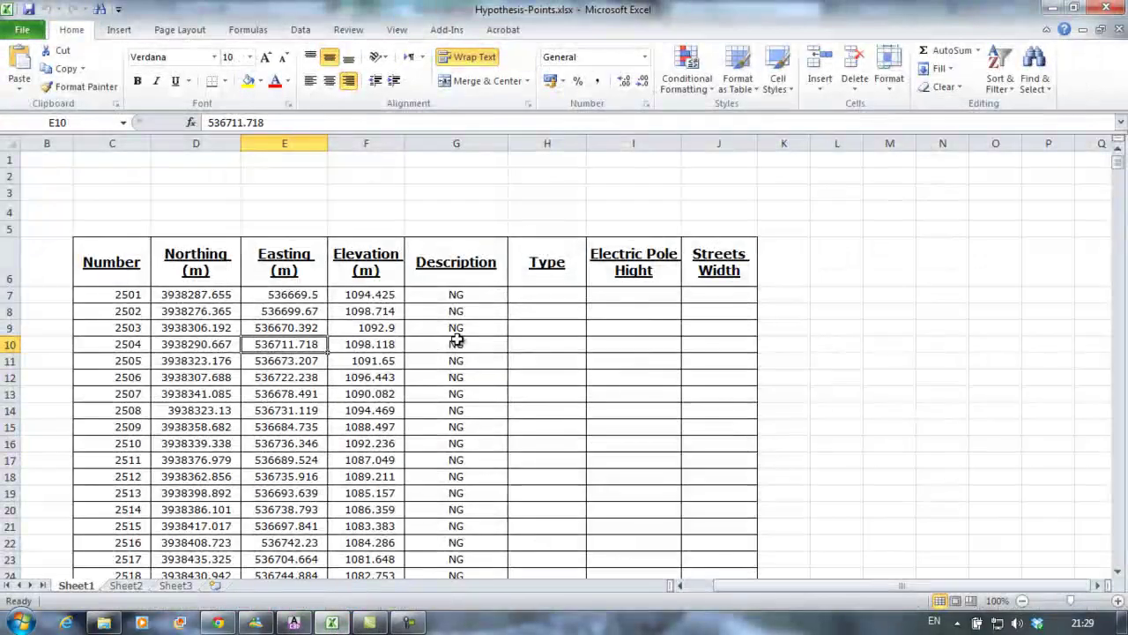
pyautogui.scroll(-20, 462, 379)
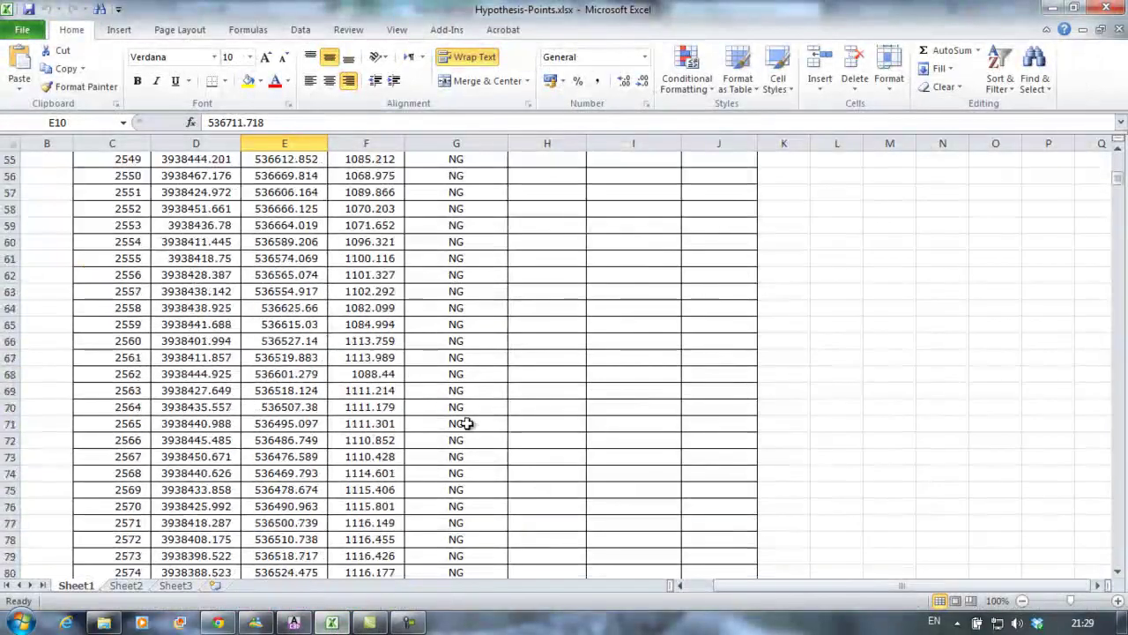
pyautogui.scroll(-20, 468, 430)
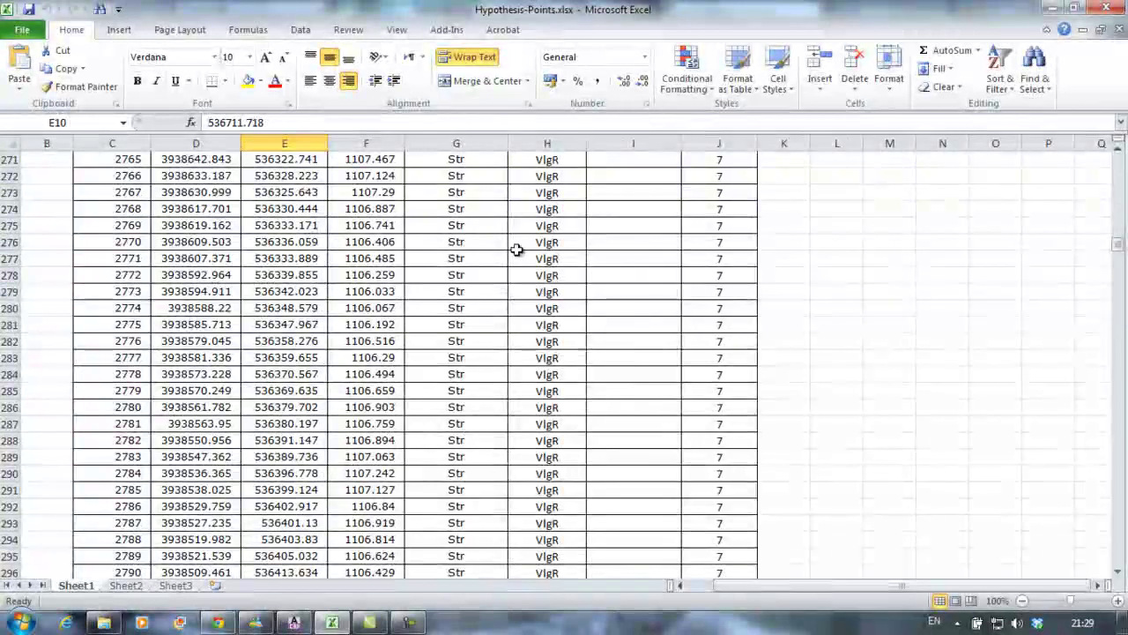
pyautogui.click(1054, 9)
pyautogui.click(511, 340)
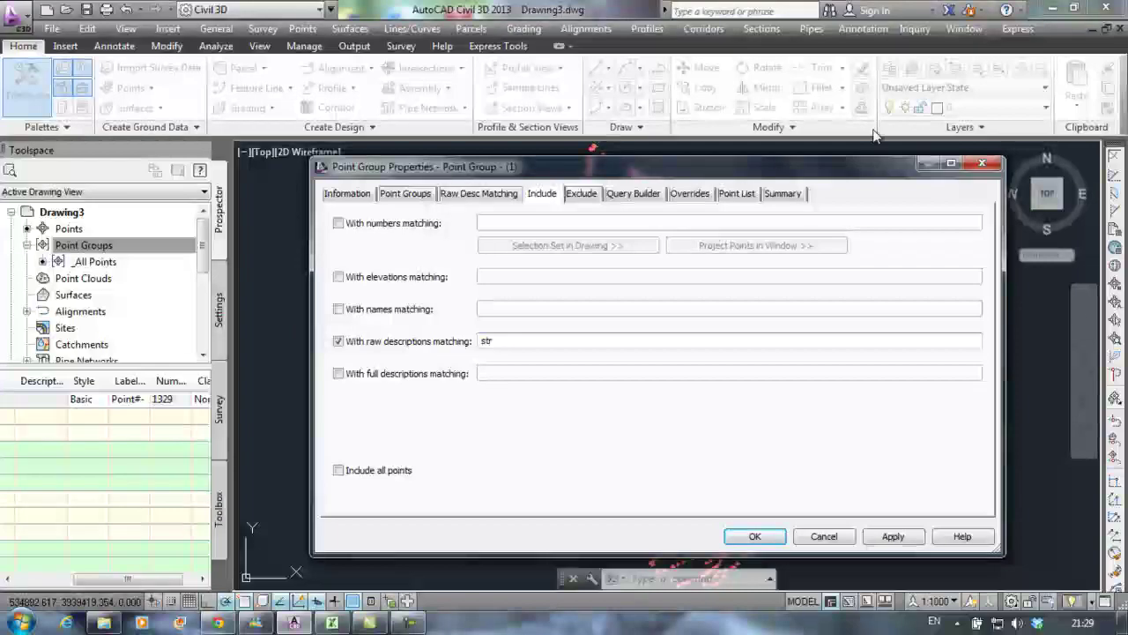
# Examine the new group's point list, widening the Type column to read the Type and EP Hieght values
pyautogui.click(737, 195)
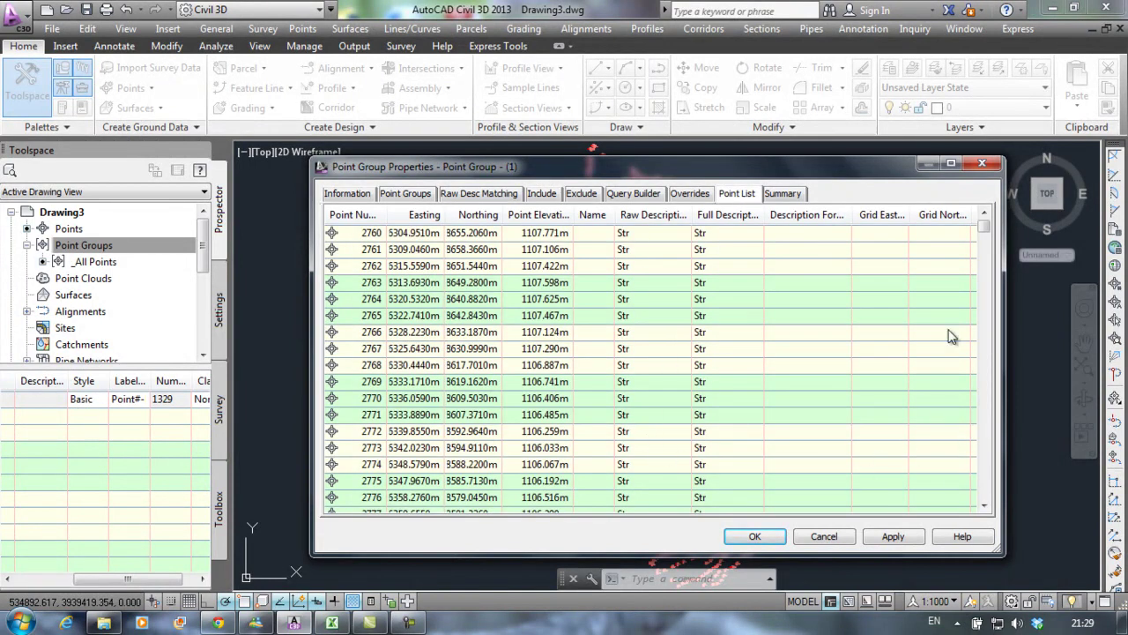
pyautogui.scroll(-6, 986, 358)
pyautogui.moveTo(599, 505); pyautogui.dragTo(956, 520)
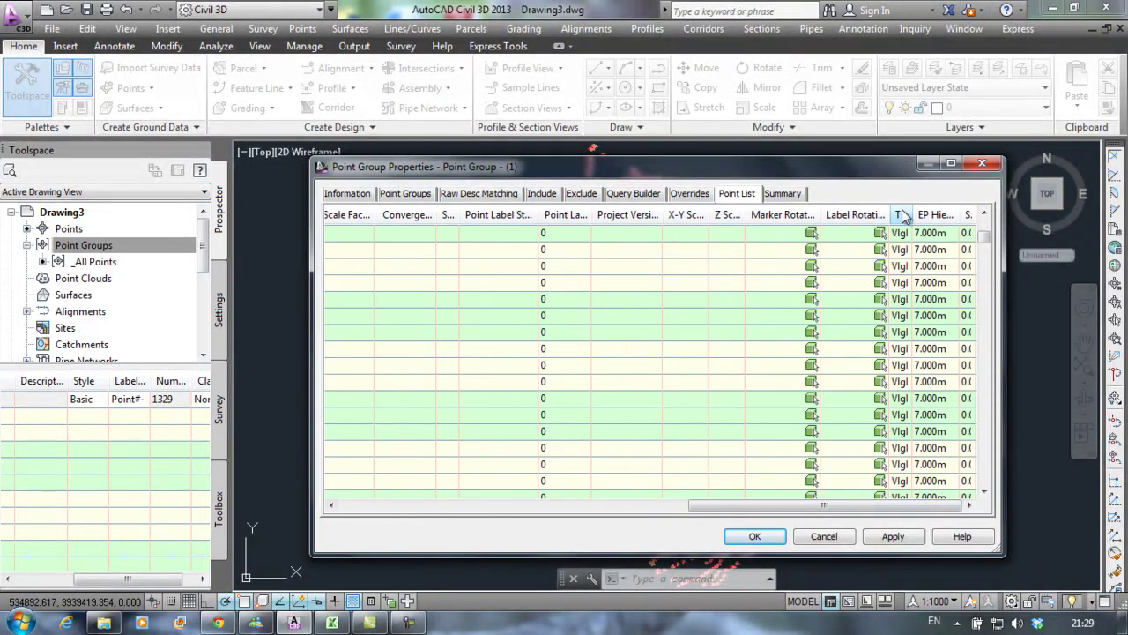
pyautogui.moveTo(910, 215); pyautogui.dragTo(947, 215)
pyautogui.moveTo(916, 506); pyautogui.dragTo(930, 518)
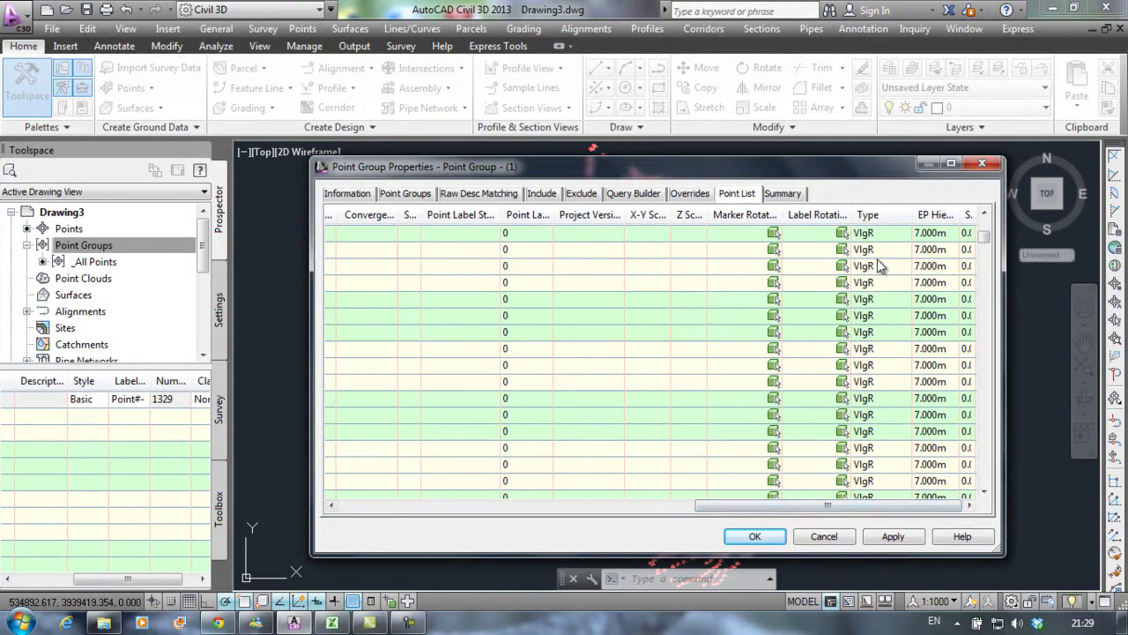
pyautogui.moveTo(985, 243); pyautogui.dragTo(987, 276)
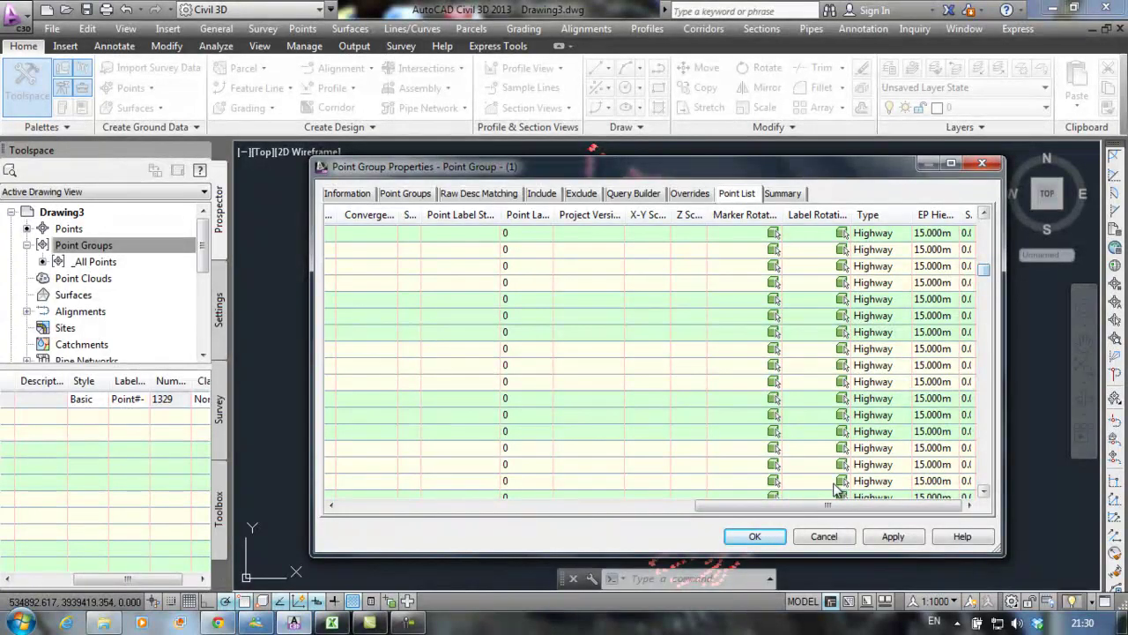
pyautogui.moveTo(836, 507); pyautogui.dragTo(434, 507)
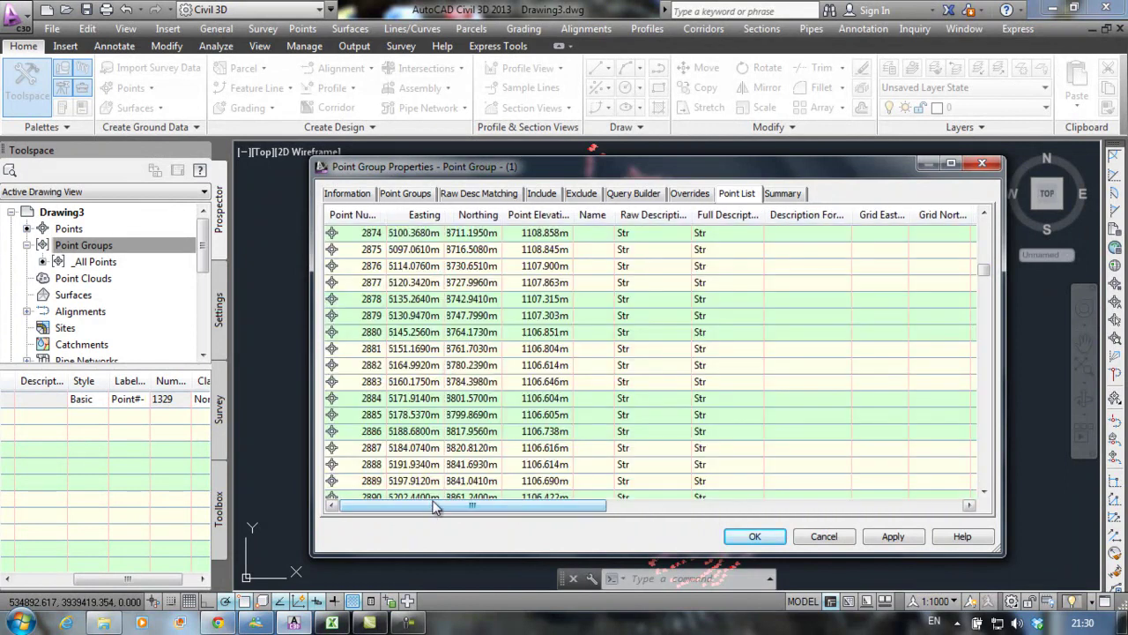
# Modify the point group's query so that it selects points whose Type equals VlgR
pyautogui.click(542, 193)
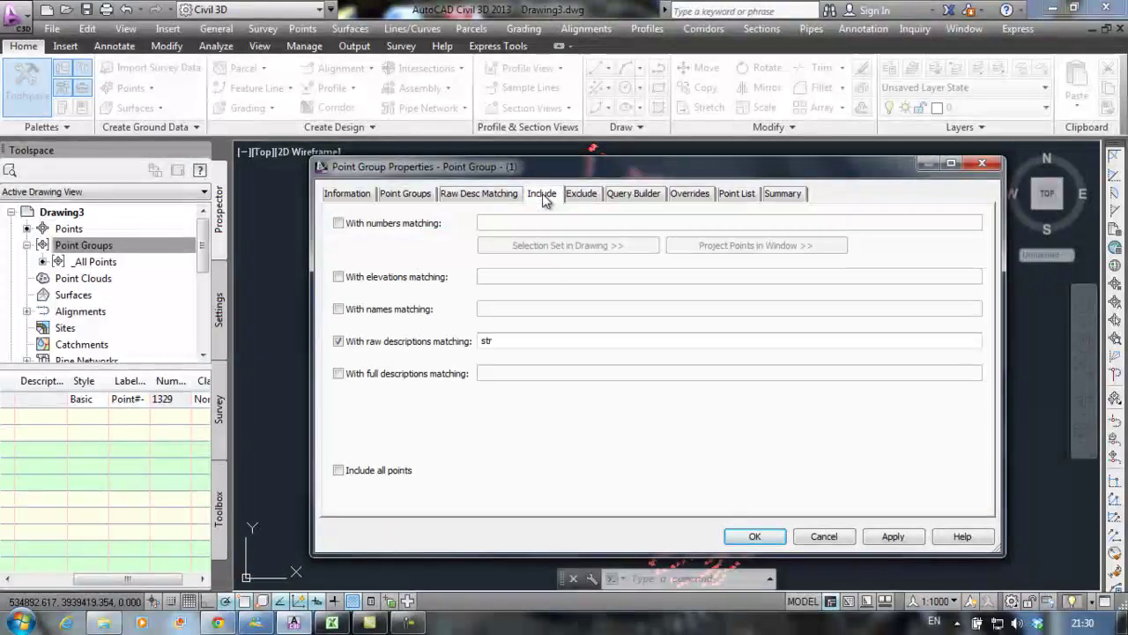
pyautogui.click(636, 195)
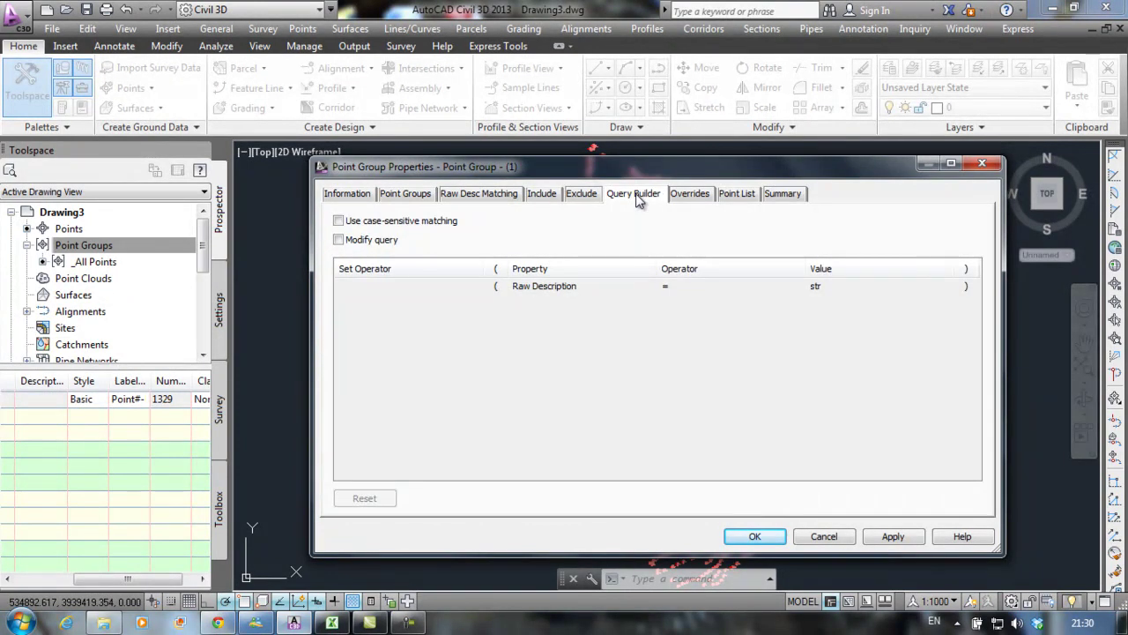
pyautogui.click(365, 244)
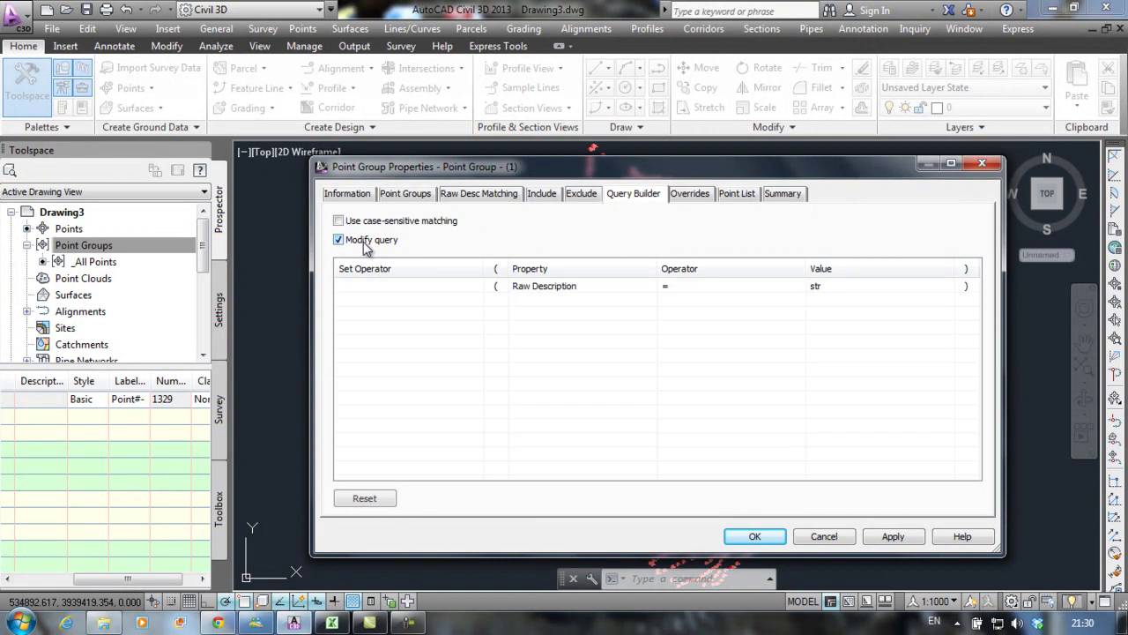
pyautogui.click(572, 288)
pyautogui.click(595, 291)
pyautogui.click(595, 289)
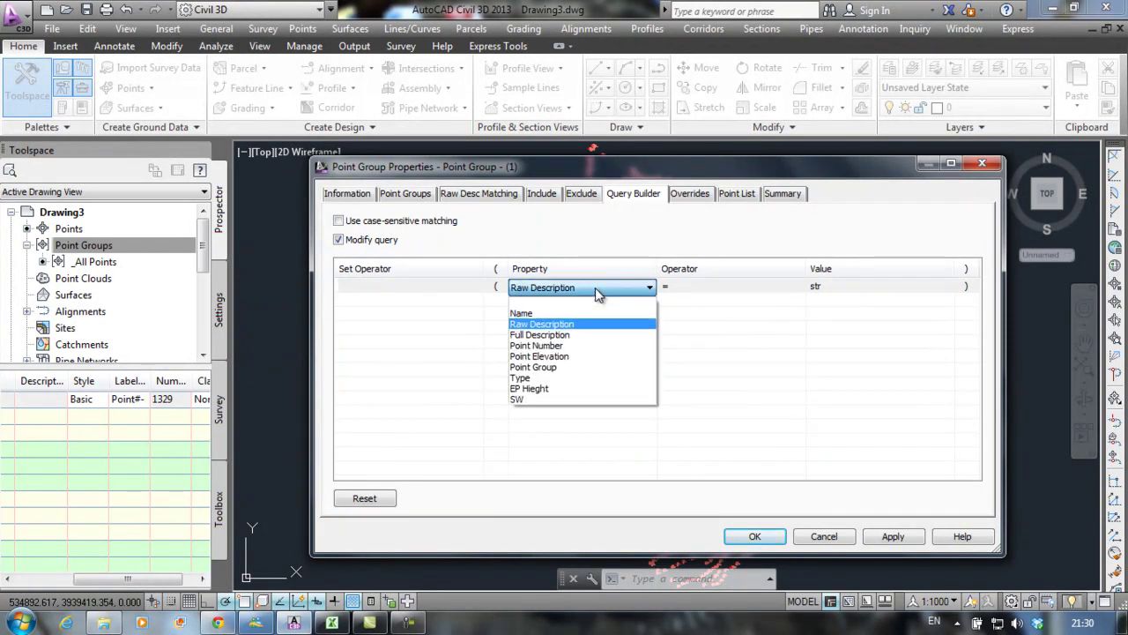
pyautogui.click(569, 379)
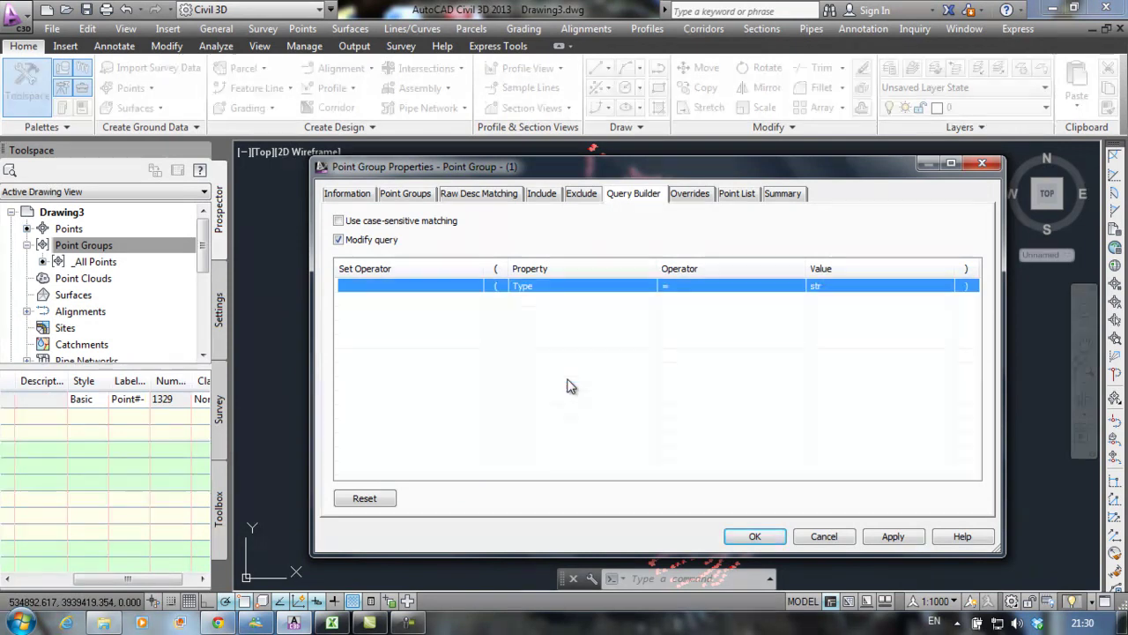
pyautogui.click(824, 285)
pyautogui.doubleClick(825, 285)
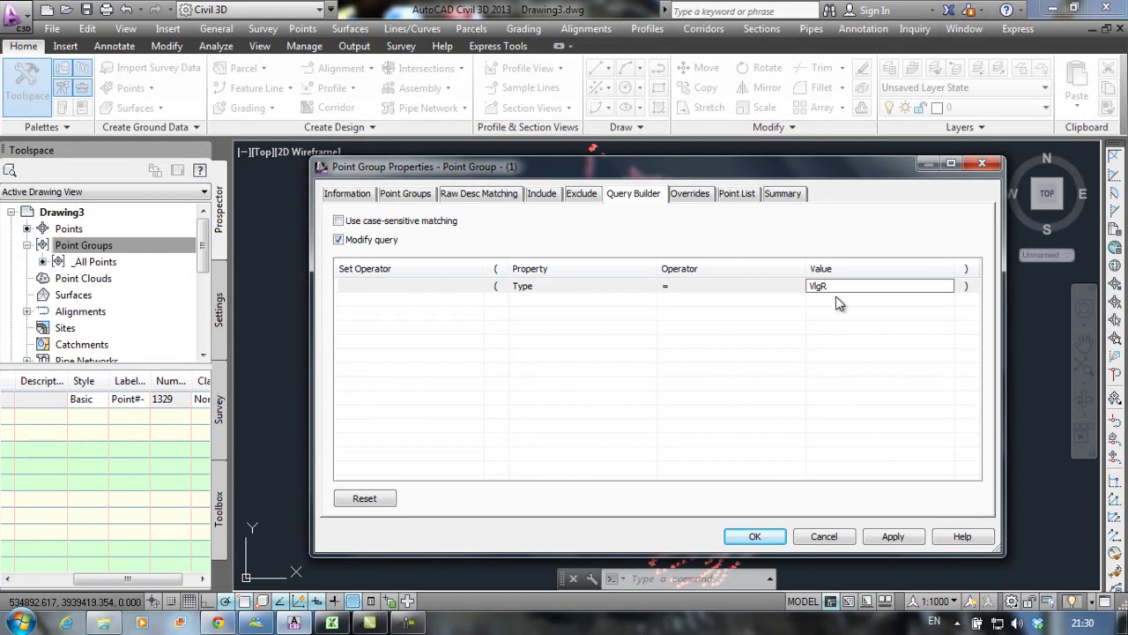
pyautogui.press('Return')
# Check the Type and EP Hieght columns in the point list produced by the modified query
pyautogui.click(737, 196)
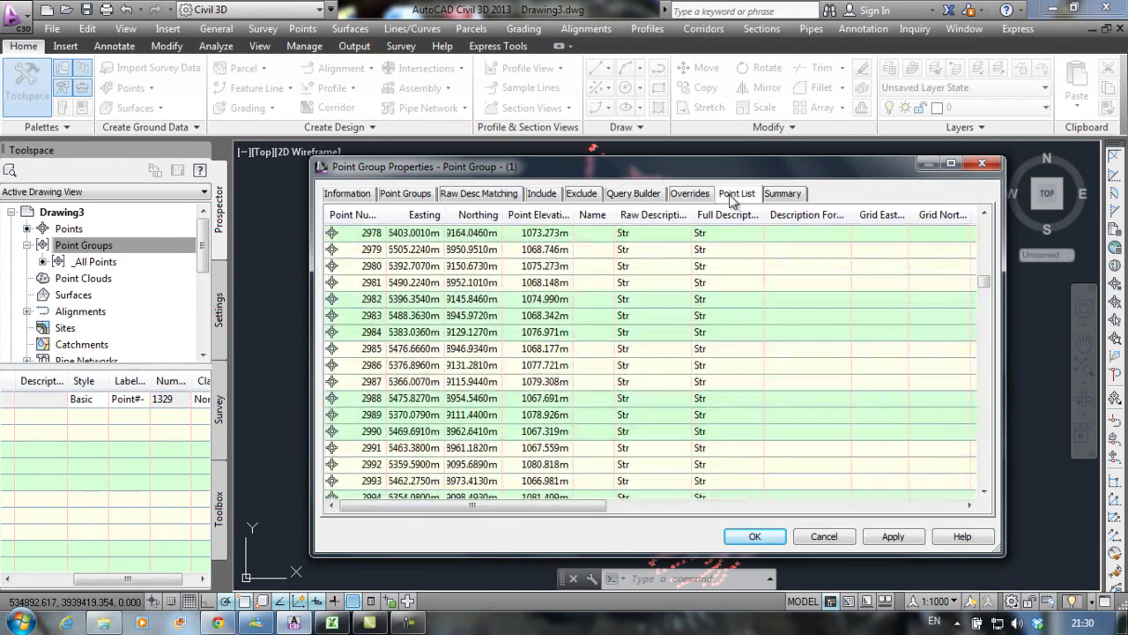
pyautogui.moveTo(574, 507); pyautogui.dragTo(969, 507)
pyautogui.moveTo(984, 282); pyautogui.dragTo(984, 222)
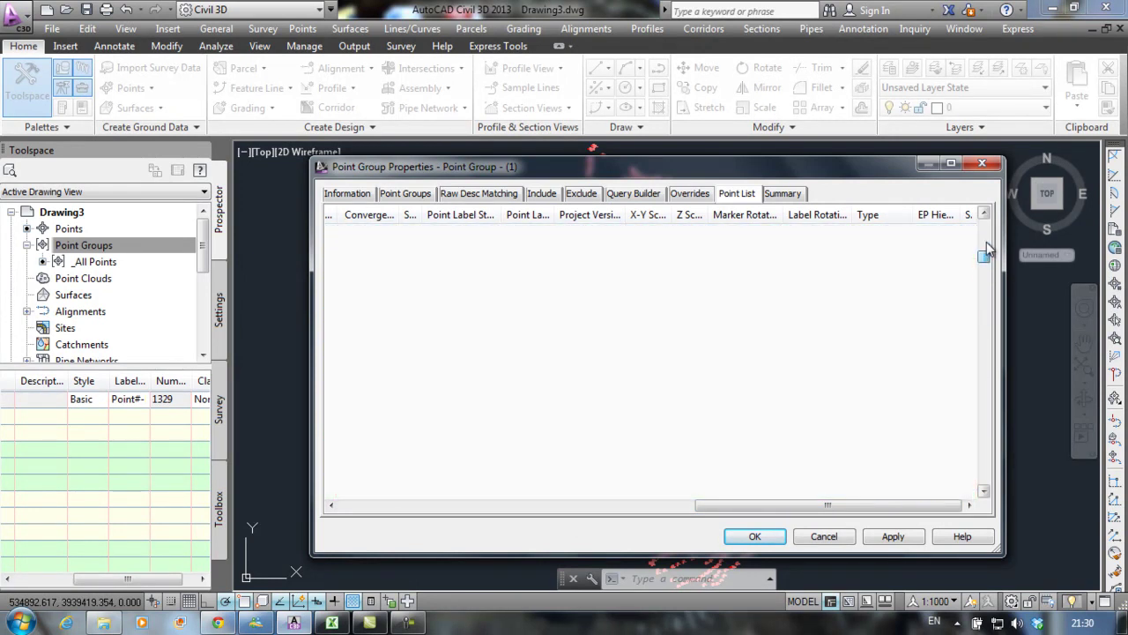
# Name the point group Village Road and create it
pyautogui.click(357, 194)
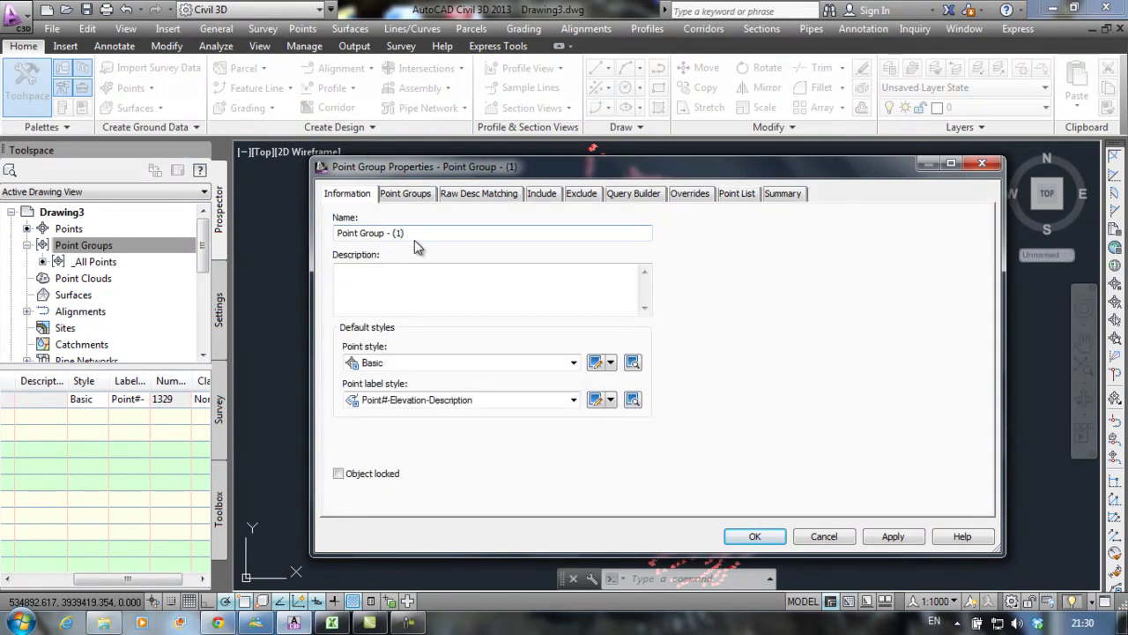
pyautogui.moveTo(413, 233); pyautogui.dragTo(324, 251)
pyautogui.write('V')
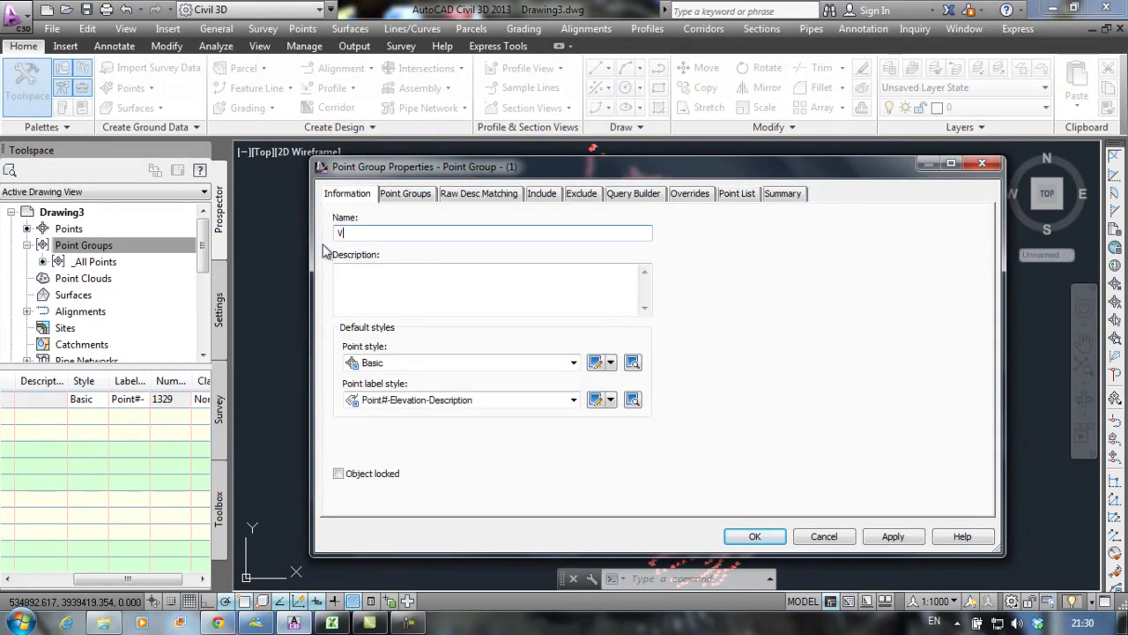
pyautogui.write('illage Road')
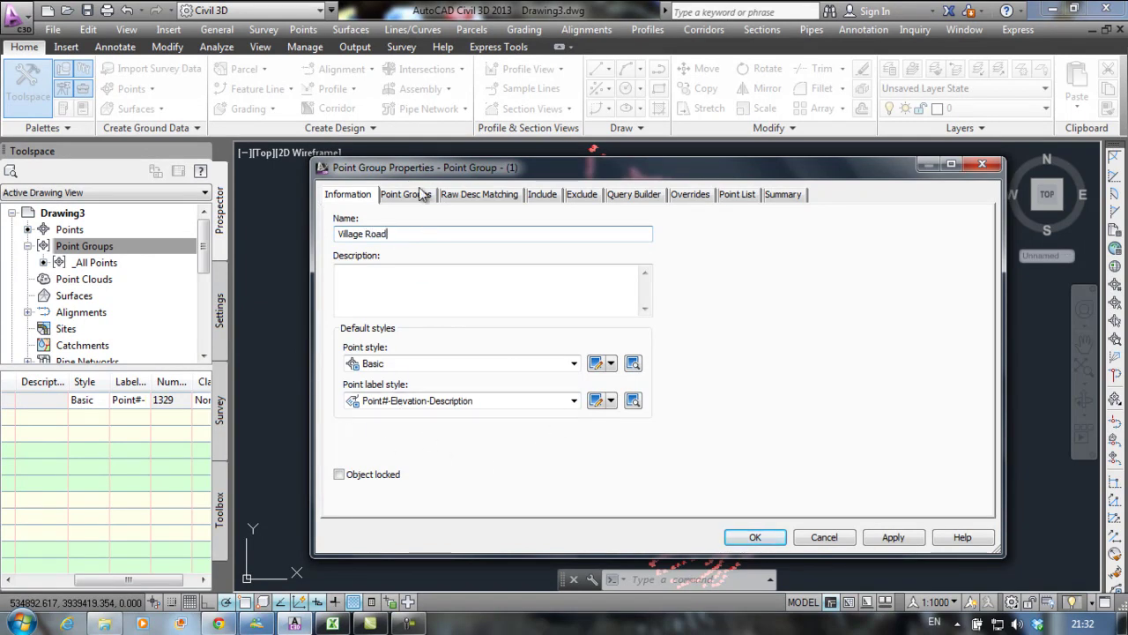
pyautogui.click(753, 536)
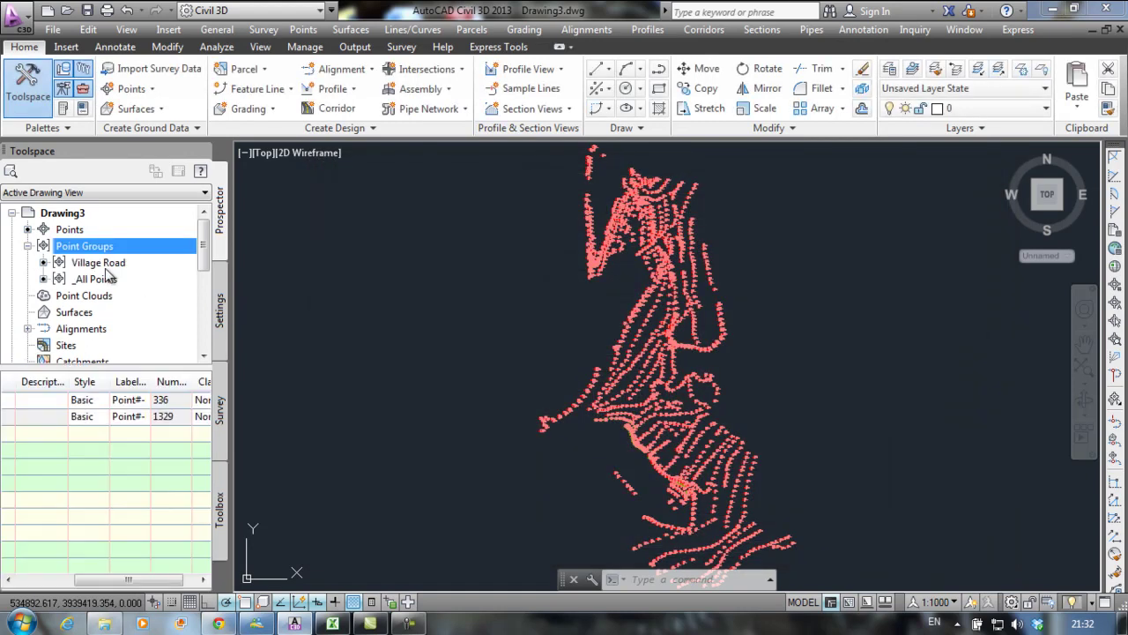
# Start a new point group that includes raw descriptions matching str, consulting the Hypothesis-Points.xlsx sheet in Excel for the codes
pyautogui.rightClick(88, 248)
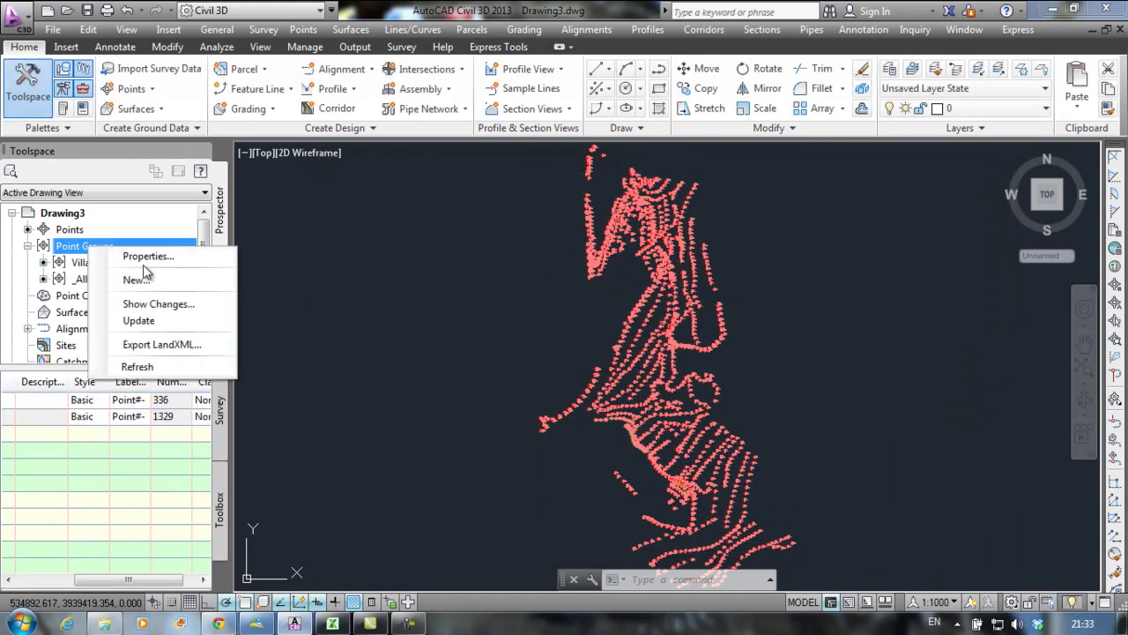
pyautogui.click(139, 280)
pyautogui.click(542, 194)
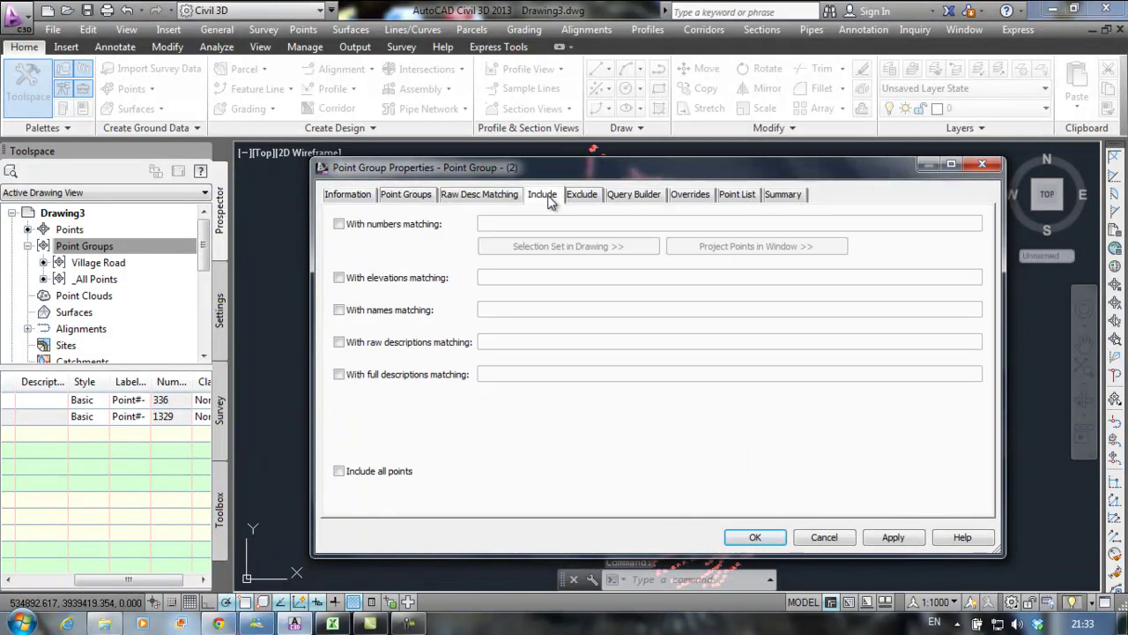
pyautogui.click(423, 343)
pyautogui.click(527, 344)
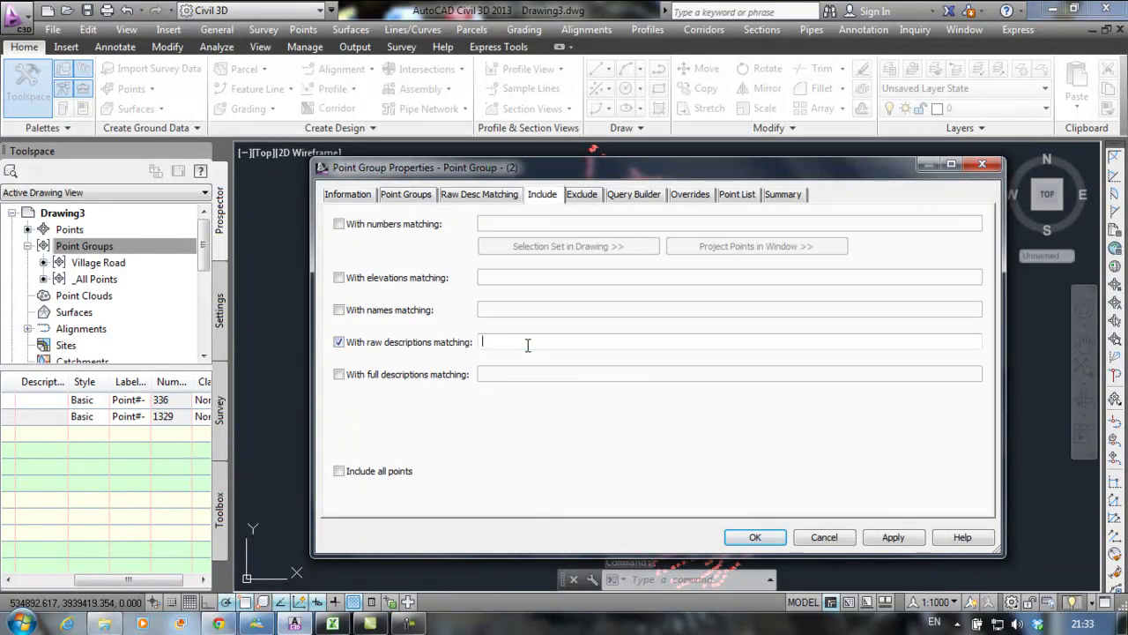
pyautogui.click(332, 623)
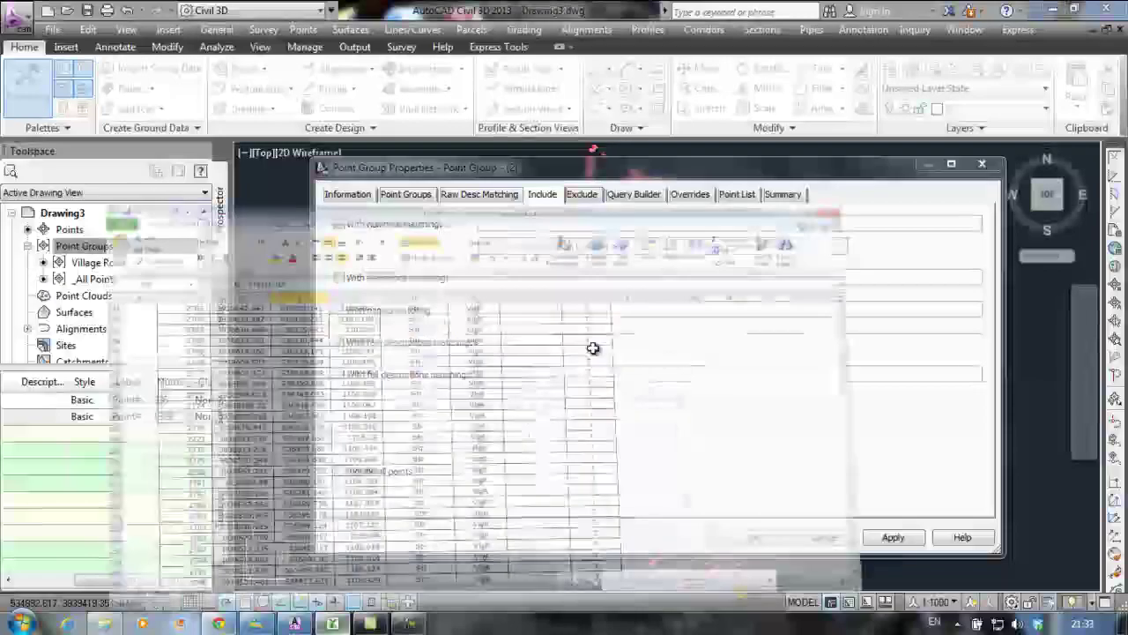
pyautogui.scroll(20, 525, 211)
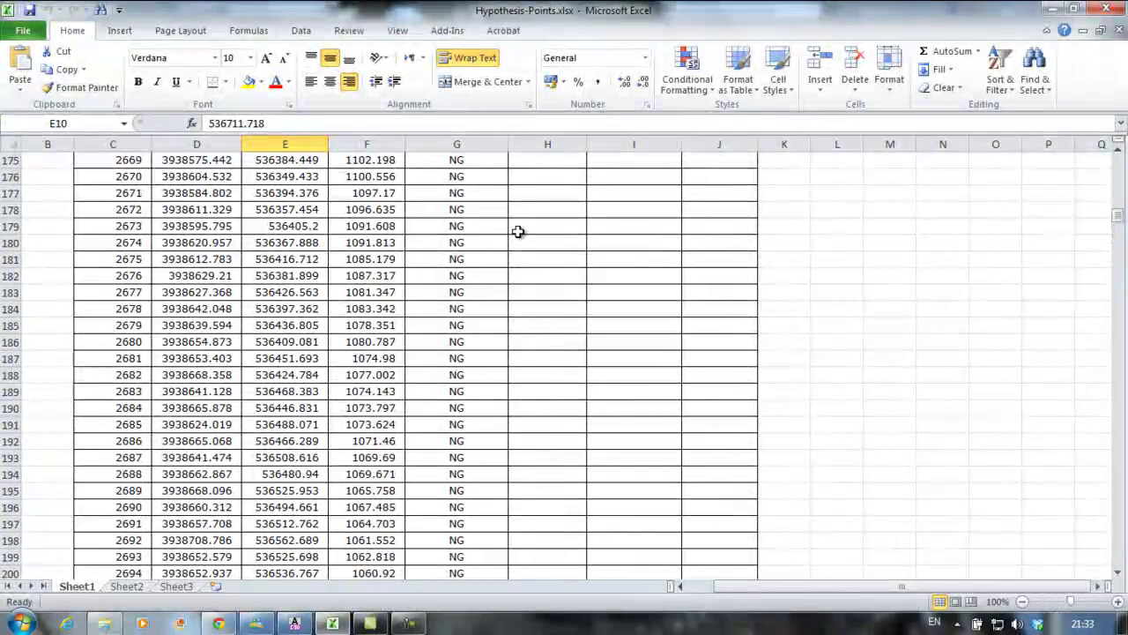
pyautogui.scroll(20, 523, 232)
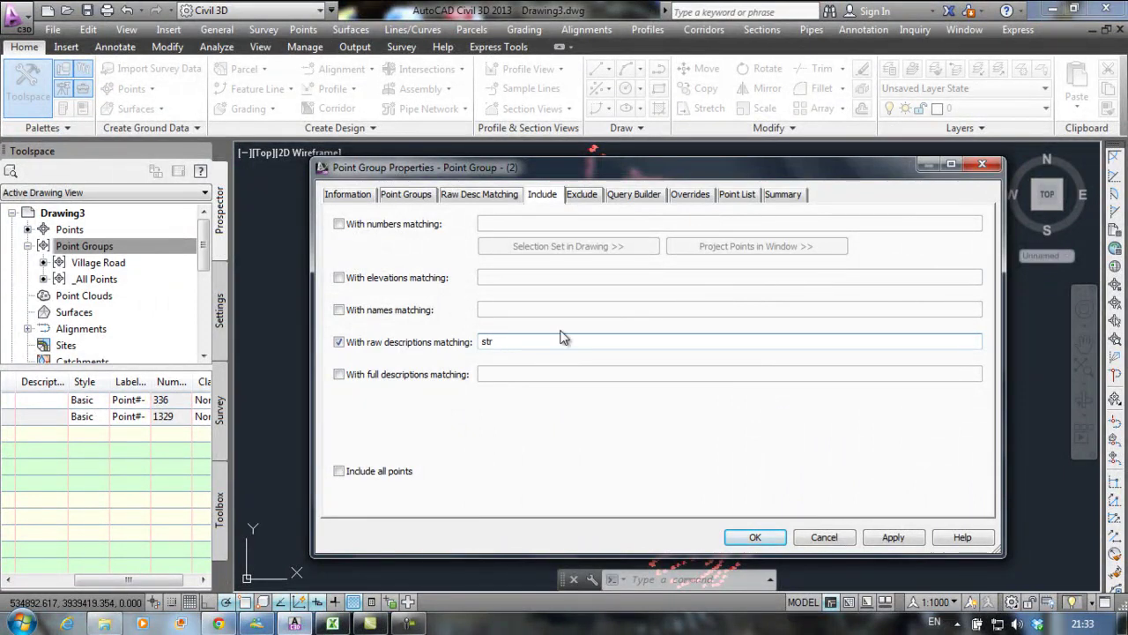
# Examine the Type and EP Hieght columns in the point list of the str group
pyautogui.click(736, 194)
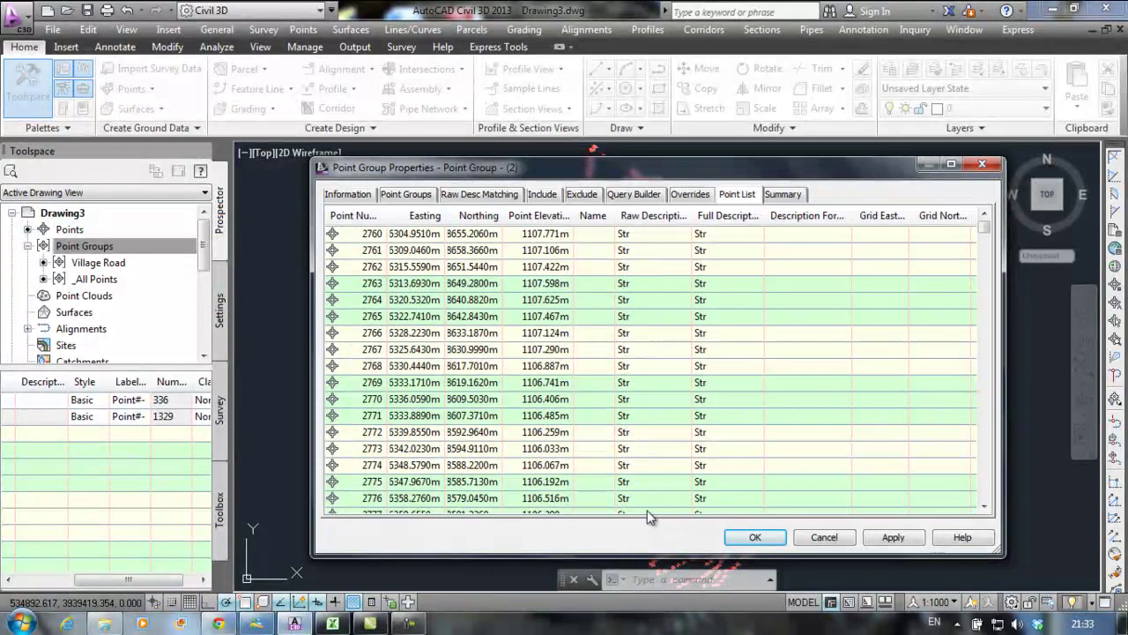
pyautogui.click(985, 462)
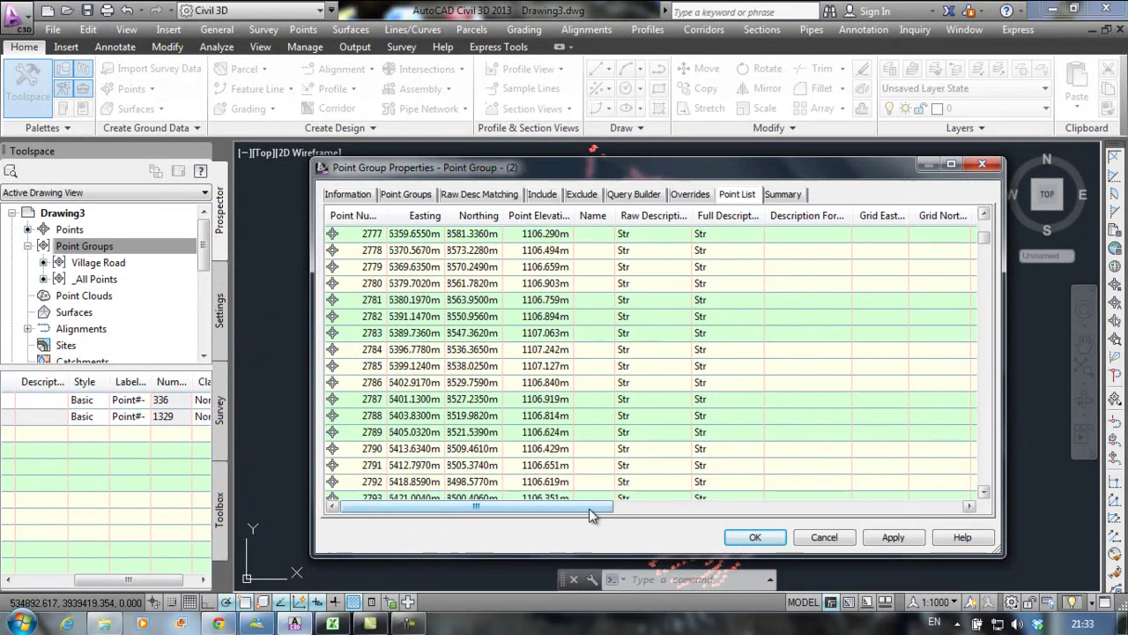
pyautogui.moveTo(590, 516); pyautogui.dragTo(942, 514)
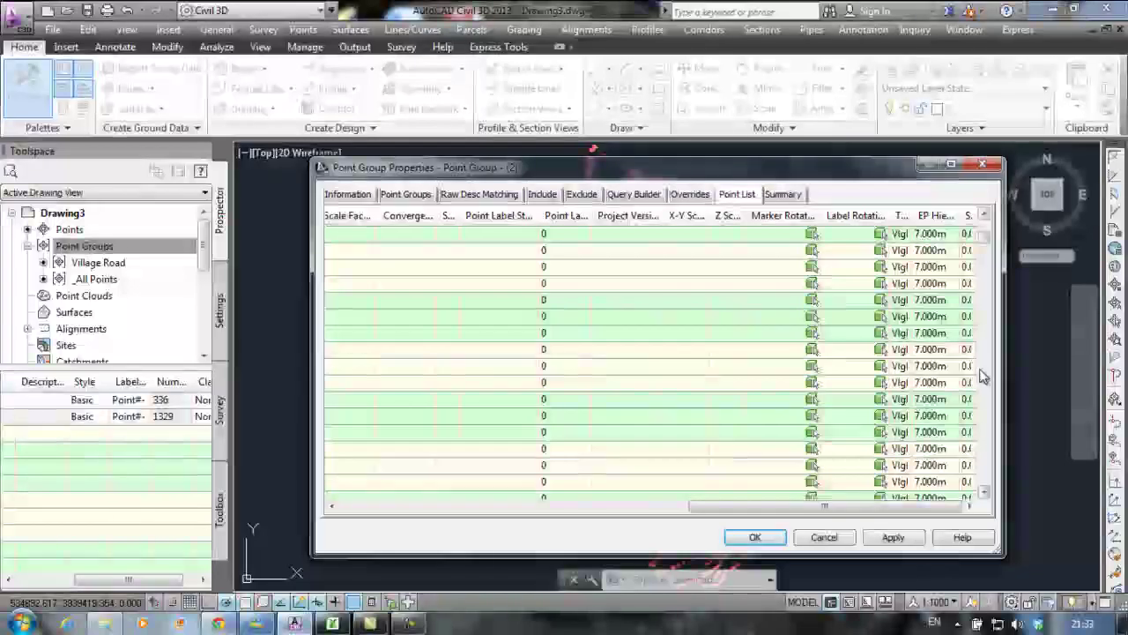
pyautogui.scroll(-10, 982, 373)
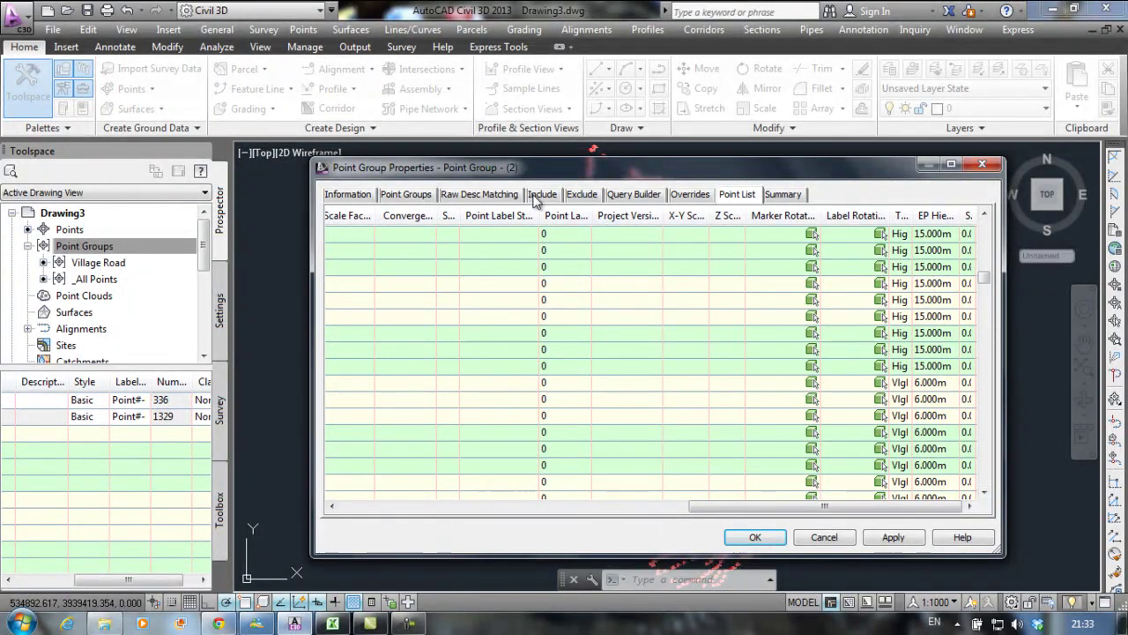
# Modify the point group's query so that it selects points whose Type equals Highway
pyautogui.click(636, 198)
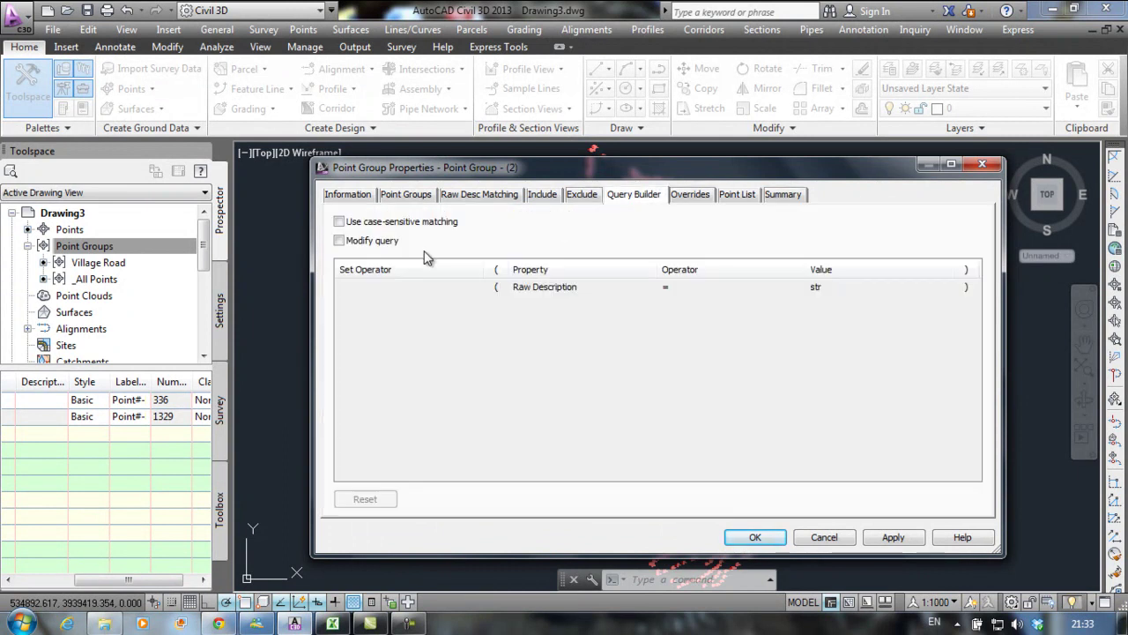
pyautogui.click(368, 240)
pyautogui.click(623, 291)
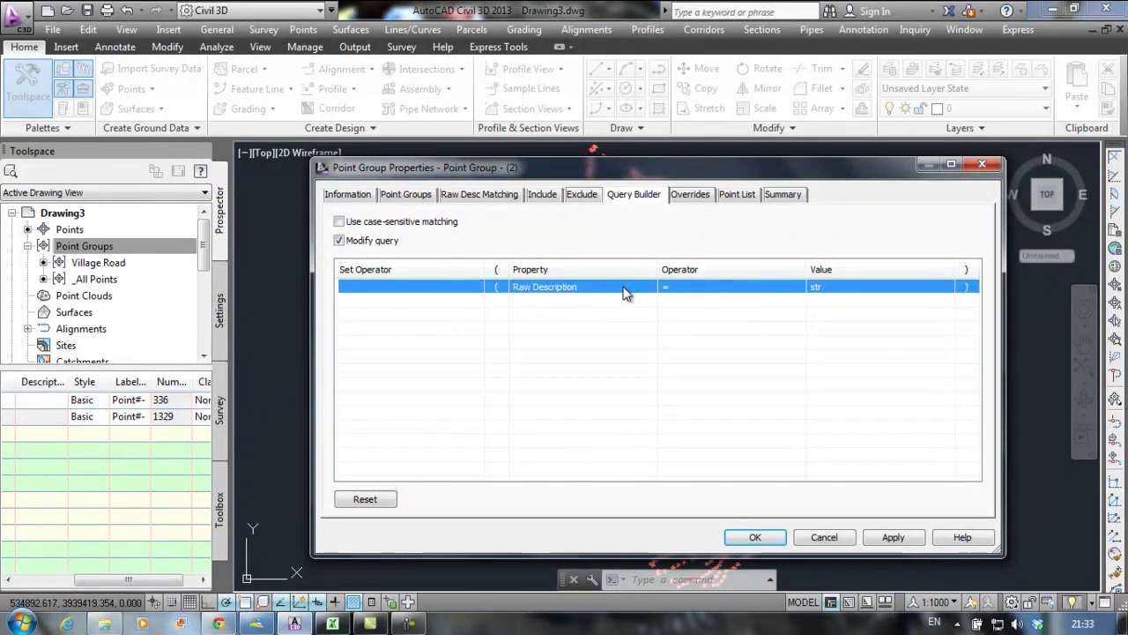
pyautogui.click(623, 292)
pyautogui.click(649, 288)
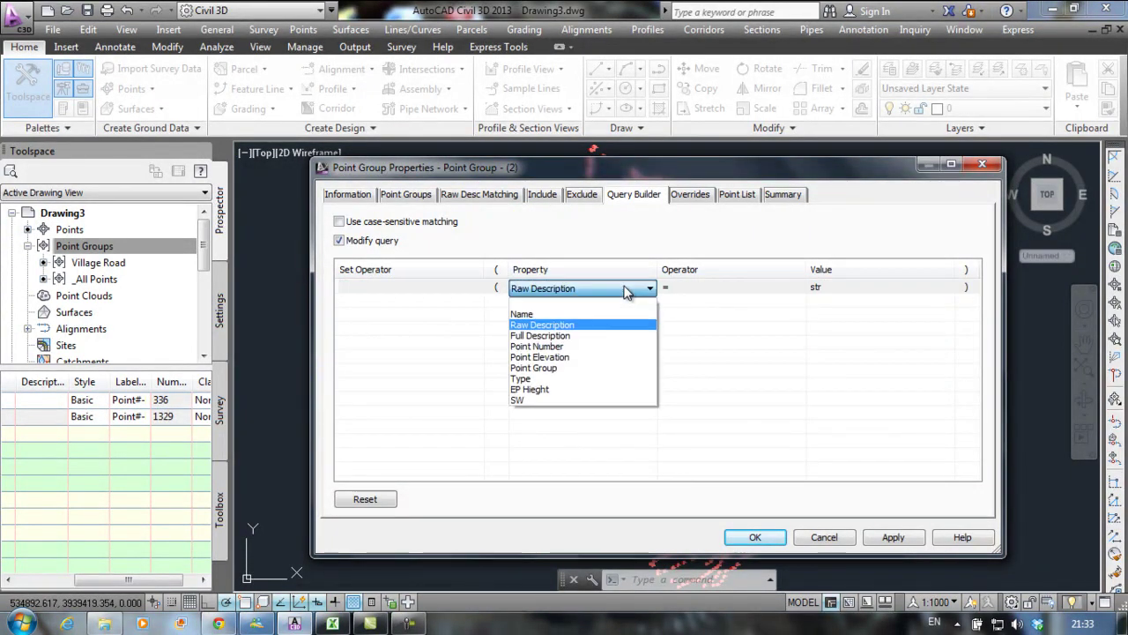
pyautogui.click(533, 379)
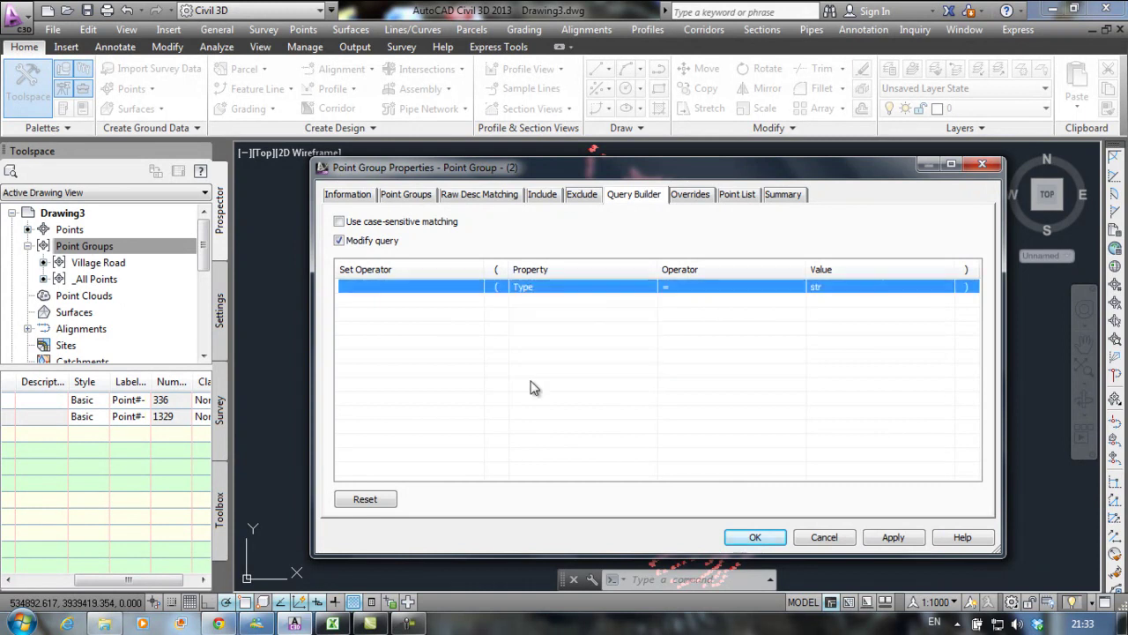
pyautogui.click(870, 288)
pyautogui.write('Highway')
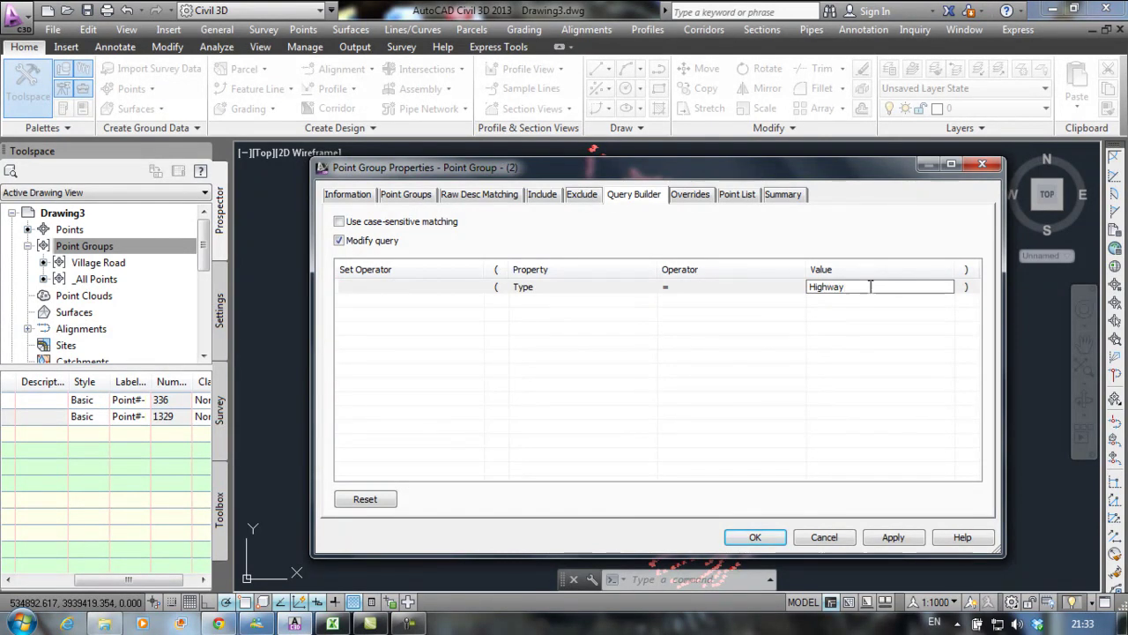
pyautogui.click(869, 308)
# Check the point list produced by the Highway query and create the point group under the name Highway
pyautogui.click(736, 195)
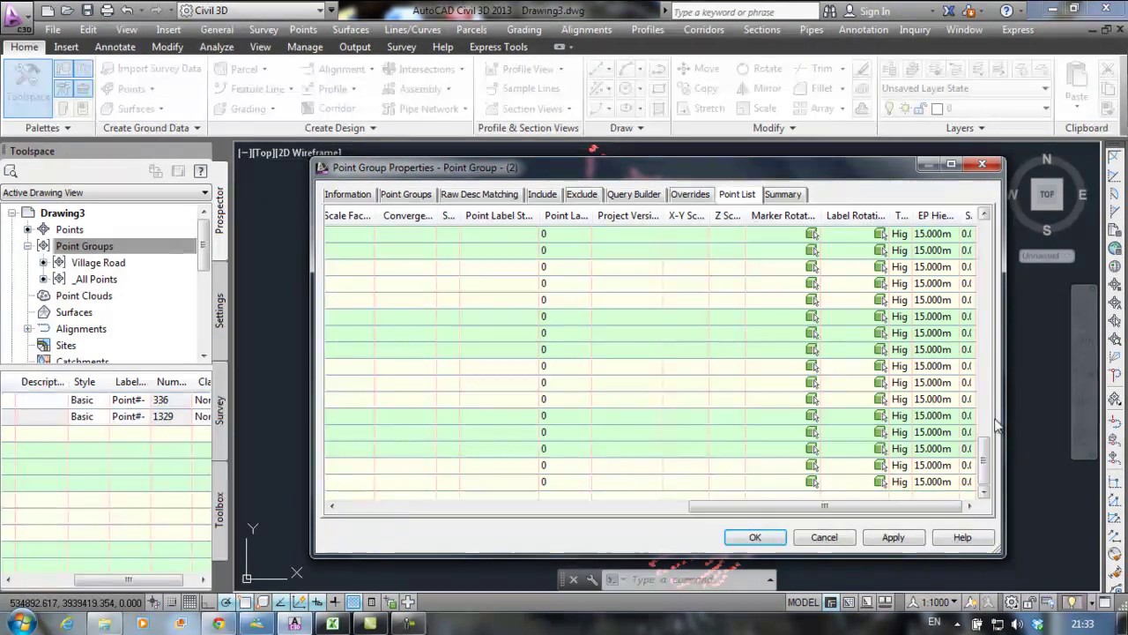
pyautogui.moveTo(985, 456); pyautogui.dragTo(1002, 238)
pyautogui.click(357, 195)
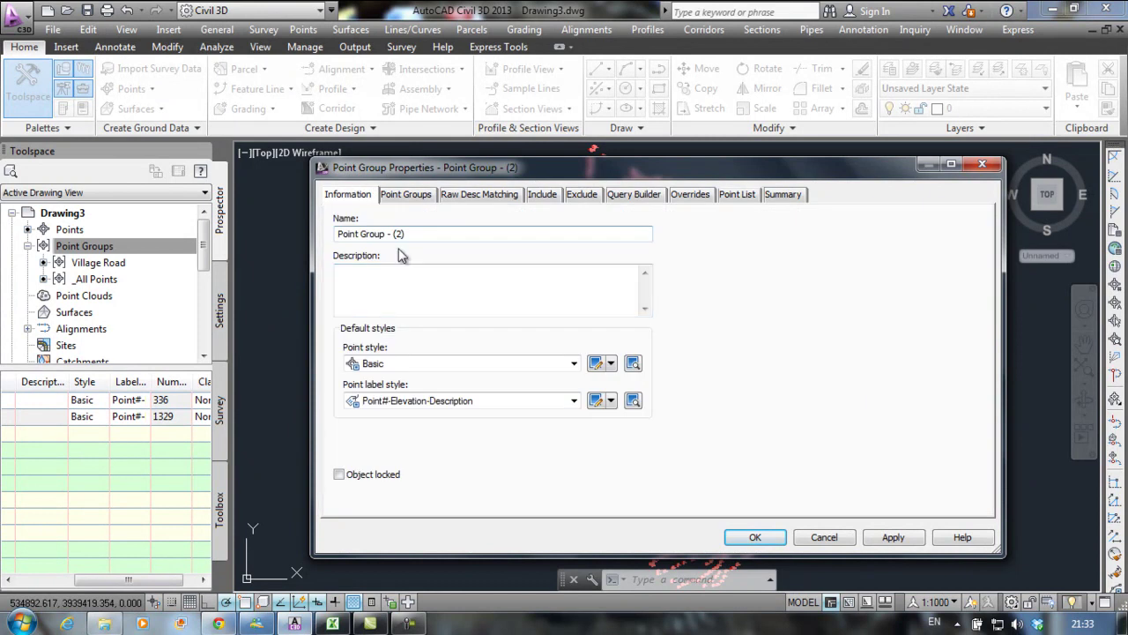
pyautogui.moveTo(435, 233); pyautogui.dragTo(328, 242)
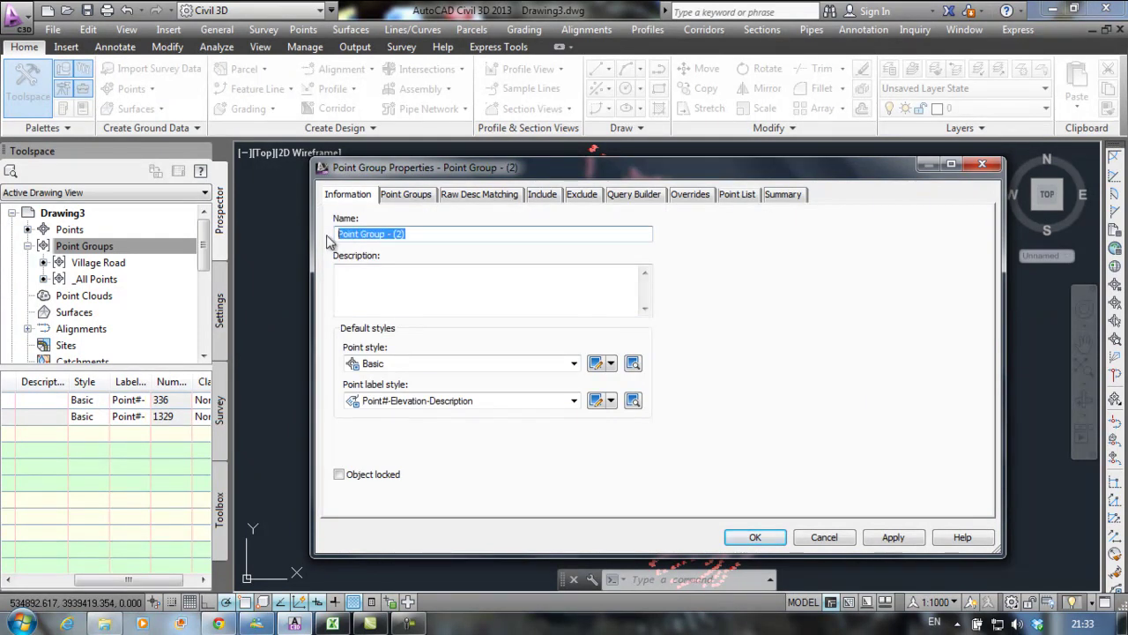
pyautogui.write('Highway')
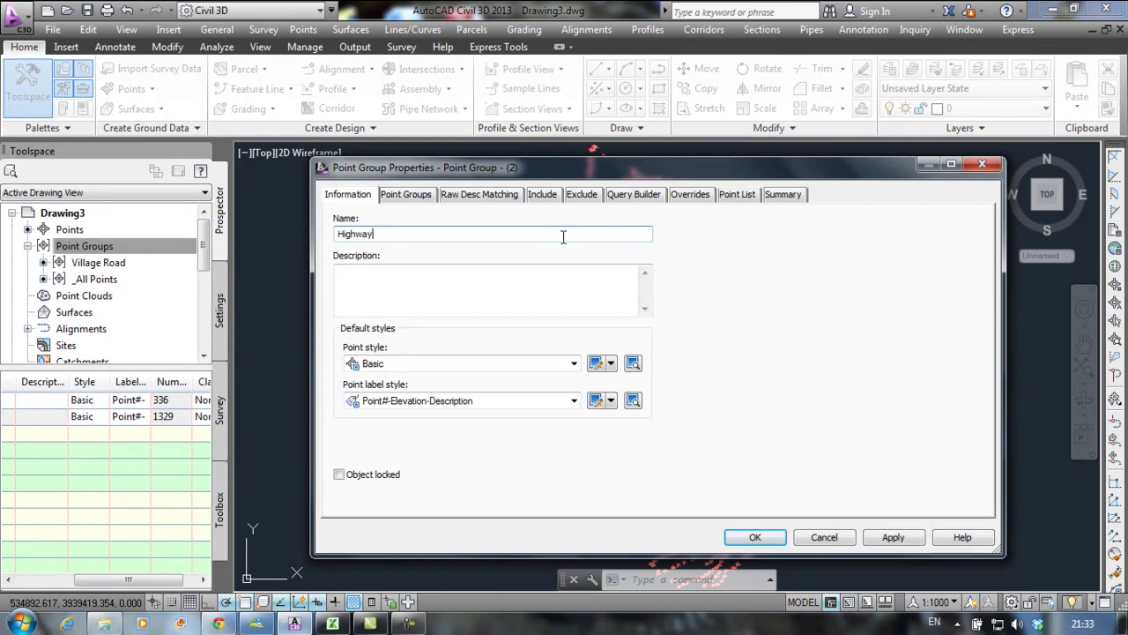
pyautogui.click(764, 531)
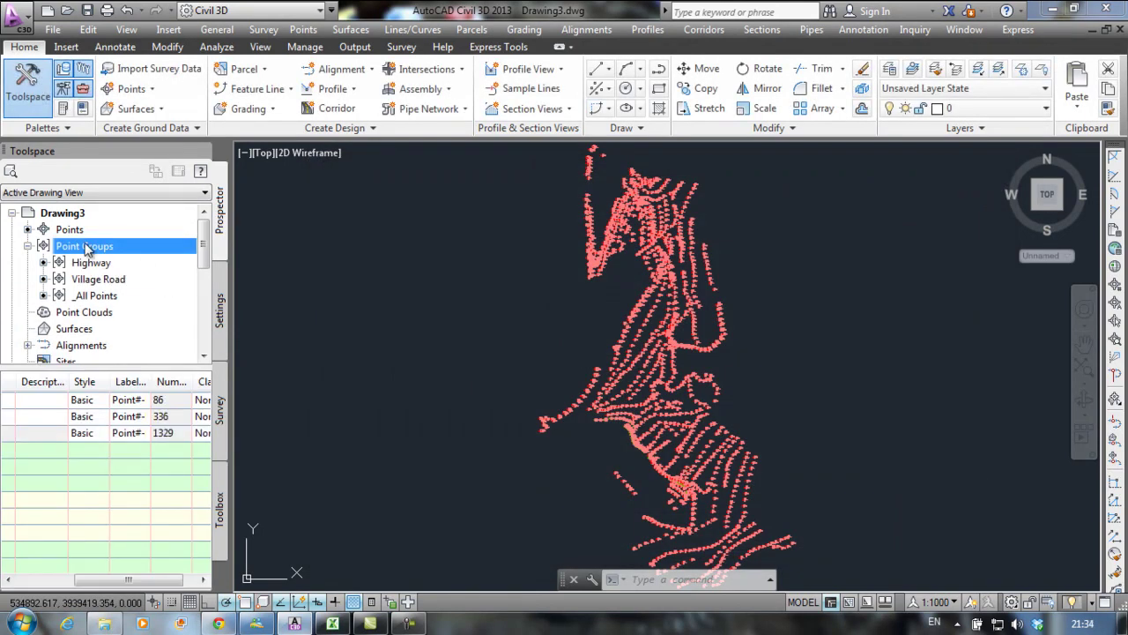
# Start another point group that includes raw descriptions matching Tr*, consulting the tree rows in the Excel point sheet
pyautogui.rightClick(90, 252)
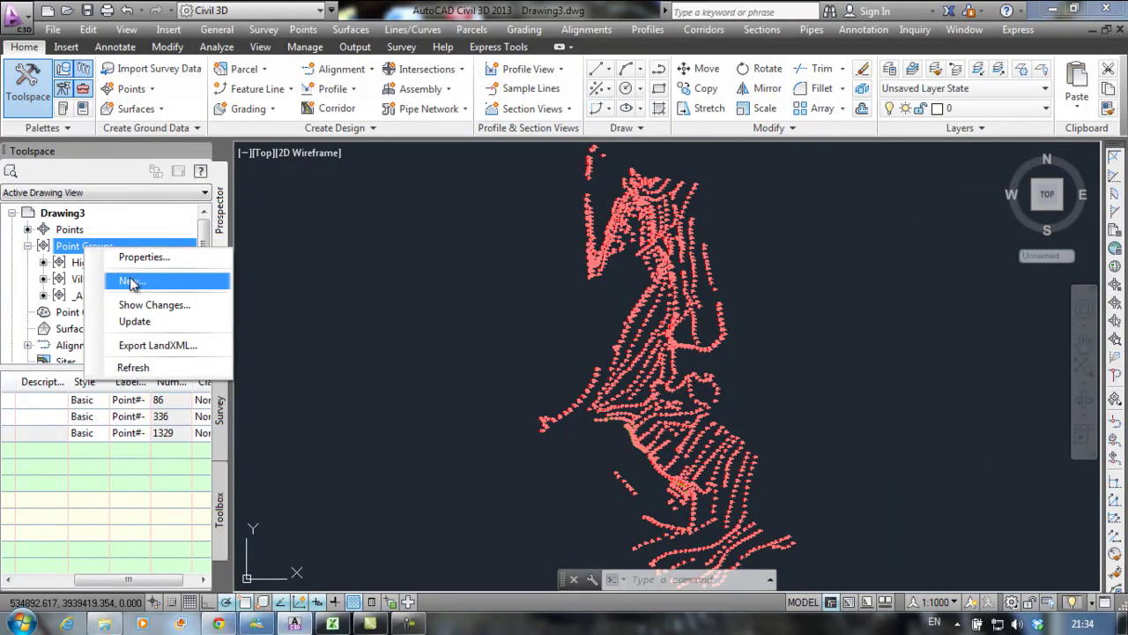
pyautogui.click(197, 281)
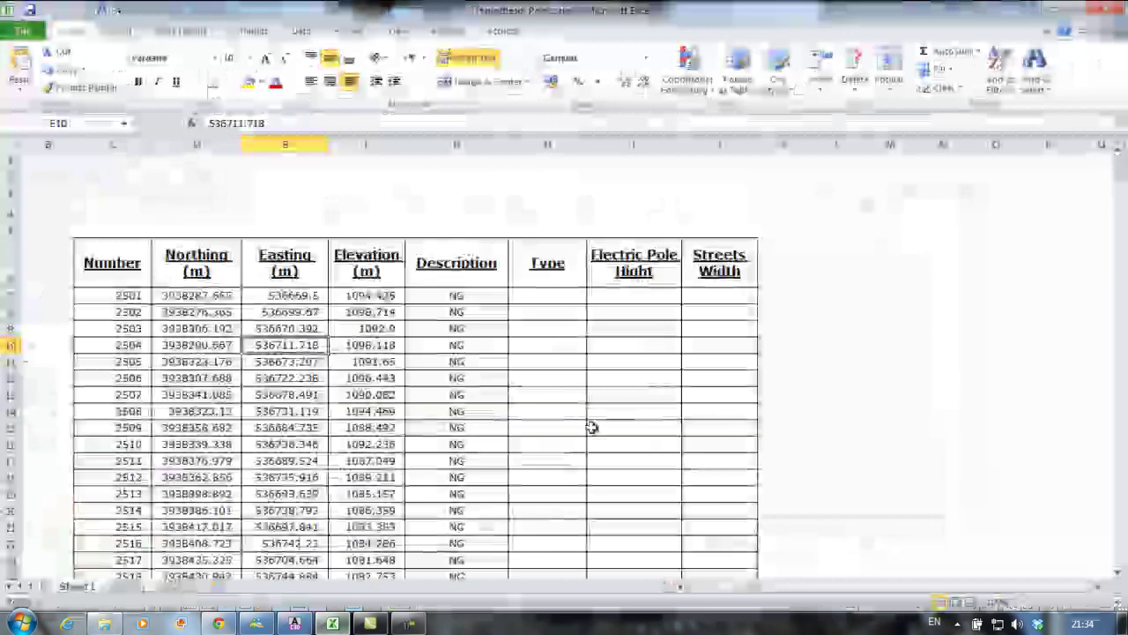
pyautogui.moveTo(1121, 169)
pyautogui.mouseDown()
pyautogui.moveTo(1123, 198)
pyautogui.moveTo(1118, 185)
pyautogui.mouseUp()
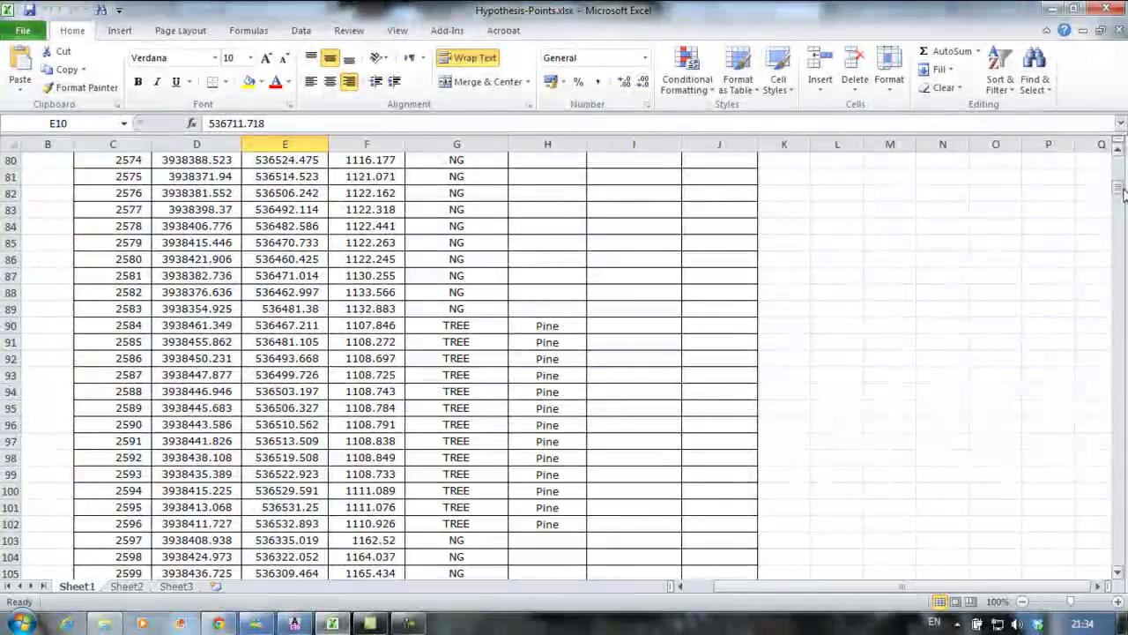
pyautogui.click(1053, 9)
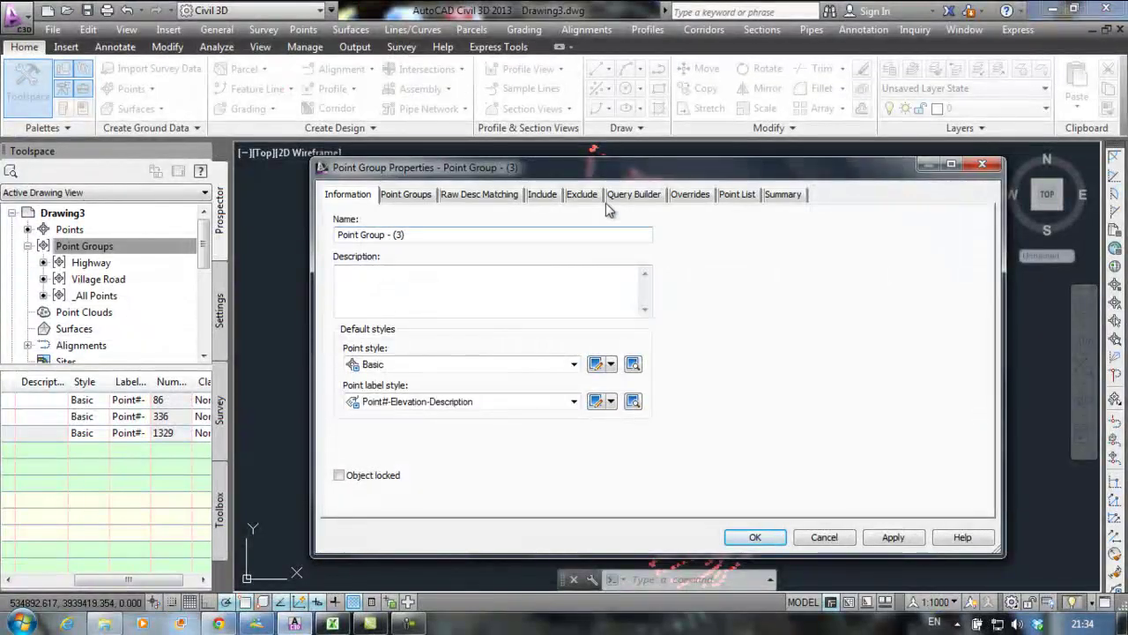
pyautogui.click(543, 195)
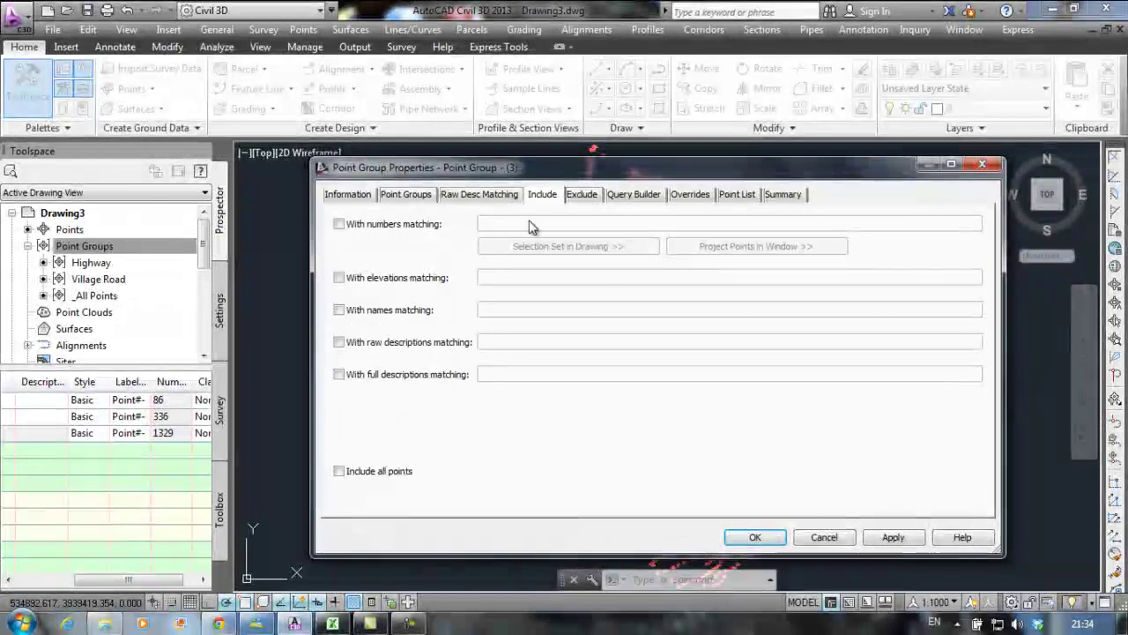
pyautogui.click(382, 343)
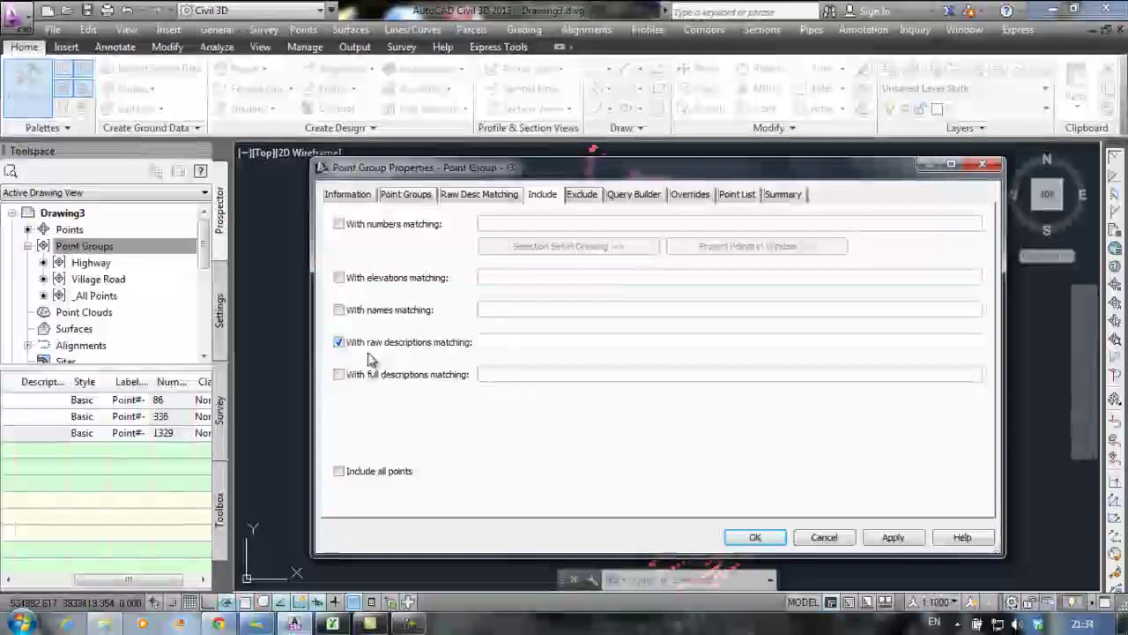
pyautogui.click(511, 343)
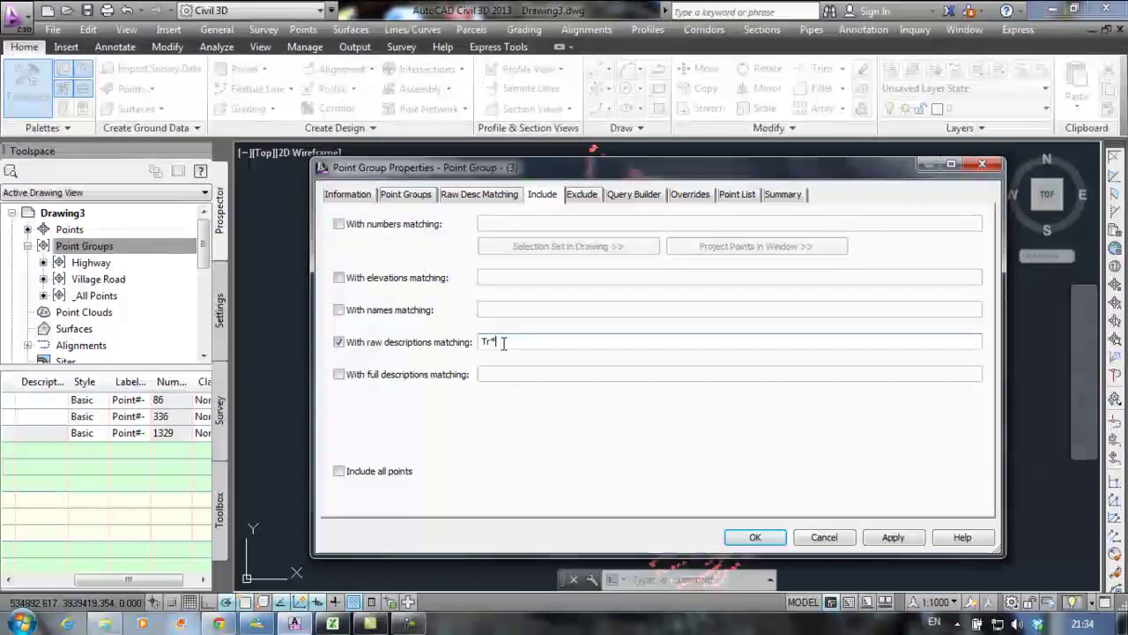
# Examine the tree group's point list, including the raw descriptions and the Type column
pyautogui.click(737, 195)
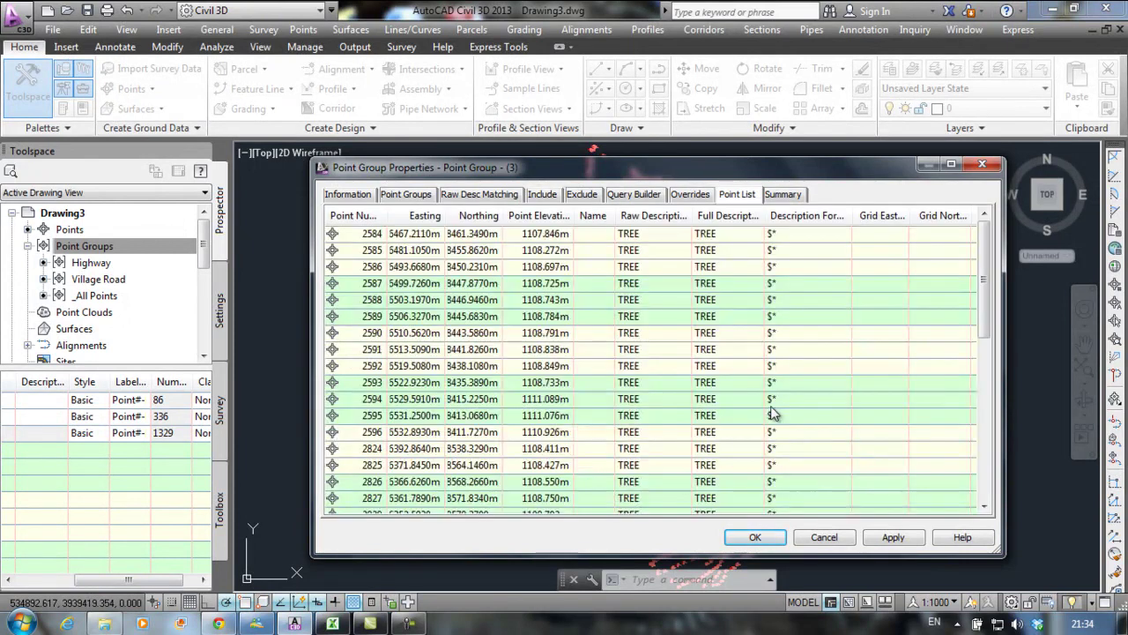
pyautogui.scroll(-5, 976, 416)
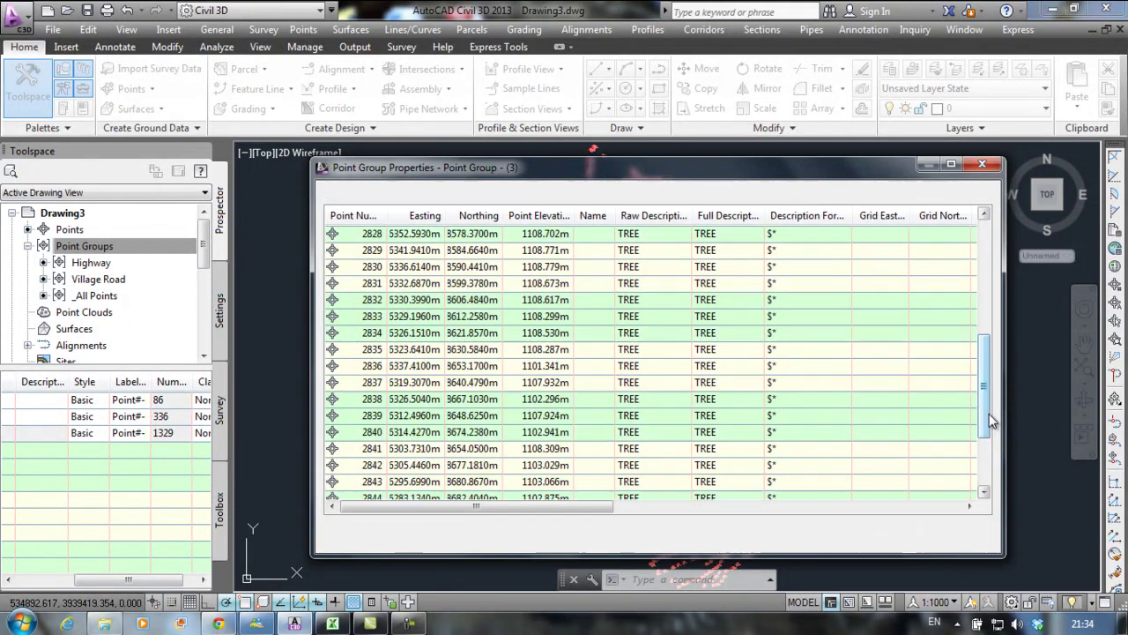
pyautogui.scroll(5, 985, 233)
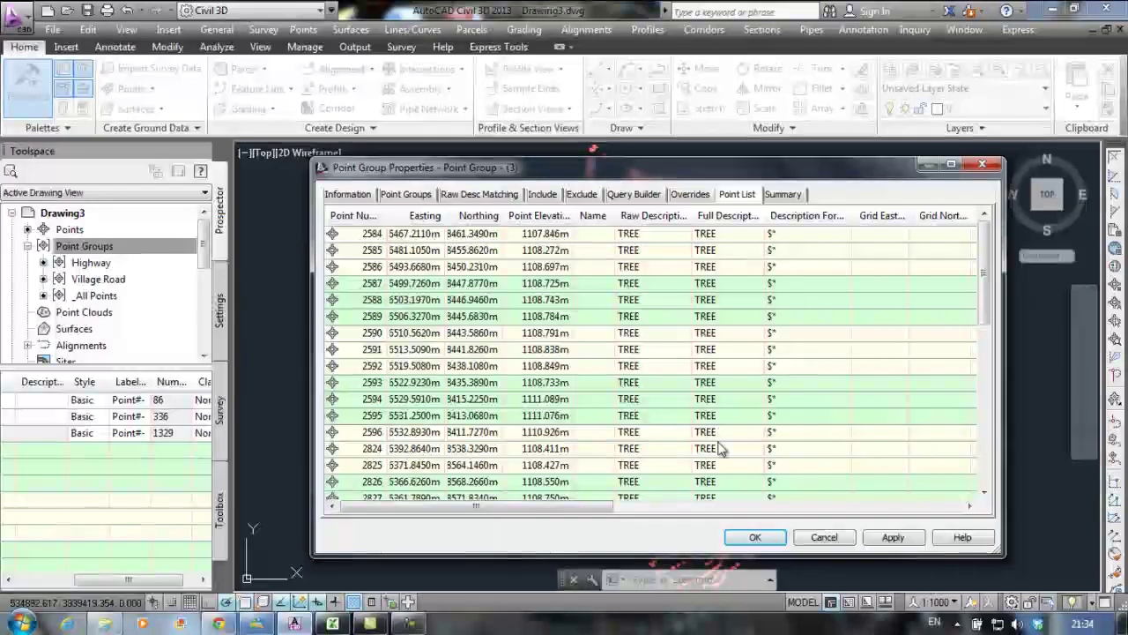
pyautogui.moveTo(476, 506); pyautogui.dragTo(985, 496)
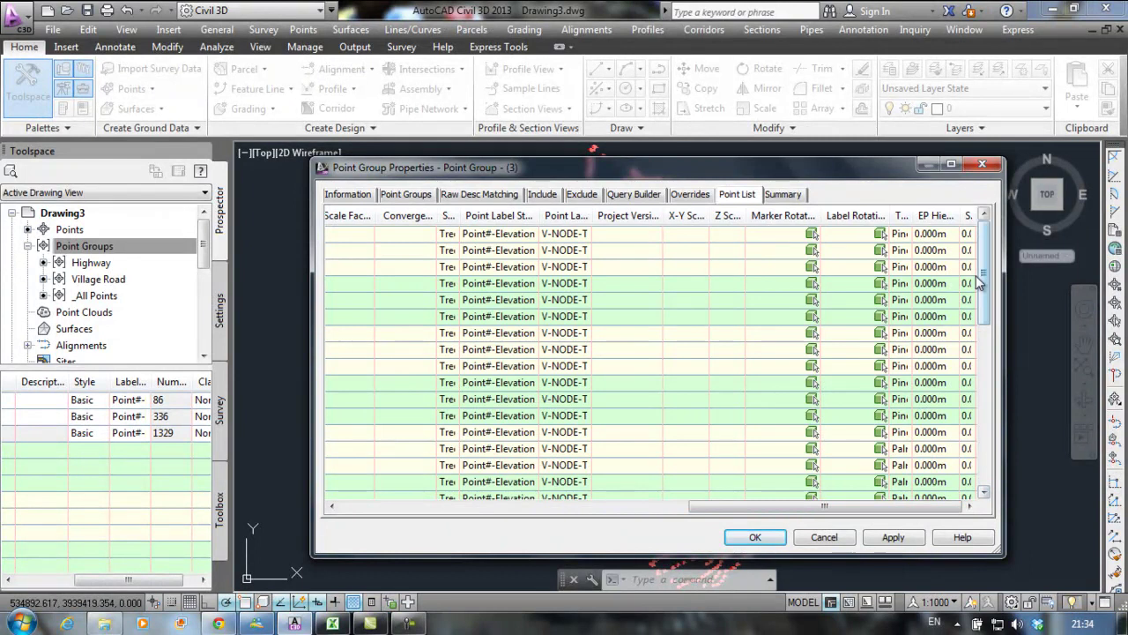
pyautogui.moveTo(984, 298)
pyautogui.mouseDown()
pyautogui.moveTo(987, 352)
pyautogui.moveTo(987, 297)
pyautogui.mouseUp()
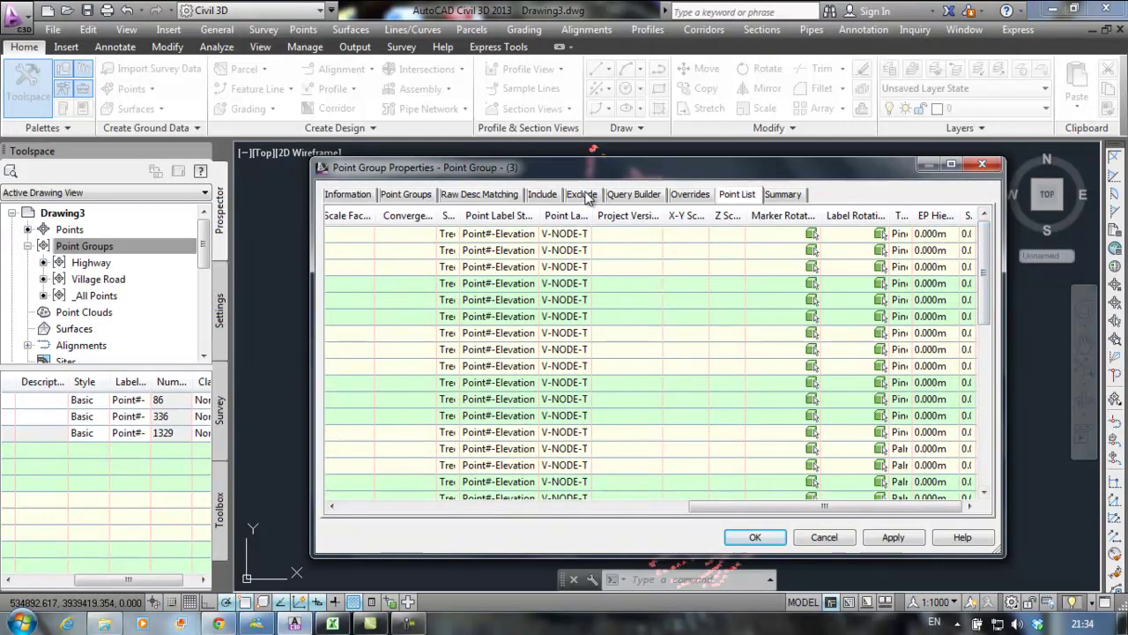
# Modify the tree group's query so that it selects points whose Type equals Pine
pyautogui.click(617, 199)
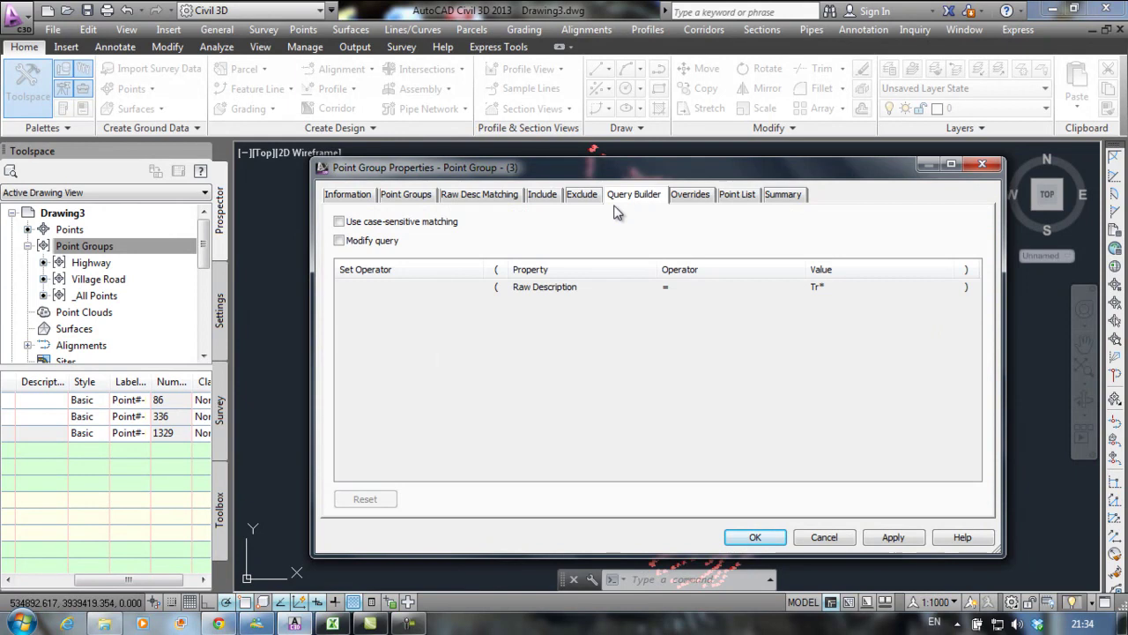
pyautogui.click(357, 245)
pyautogui.click(592, 286)
pyautogui.click(591, 288)
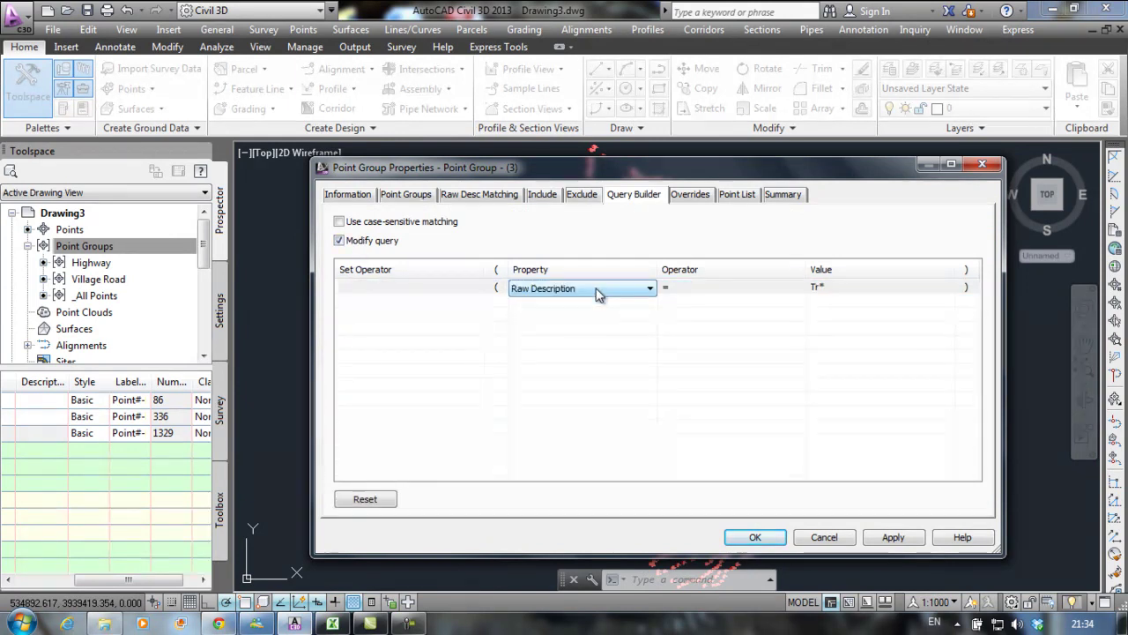
pyautogui.click(591, 288)
pyautogui.click(552, 379)
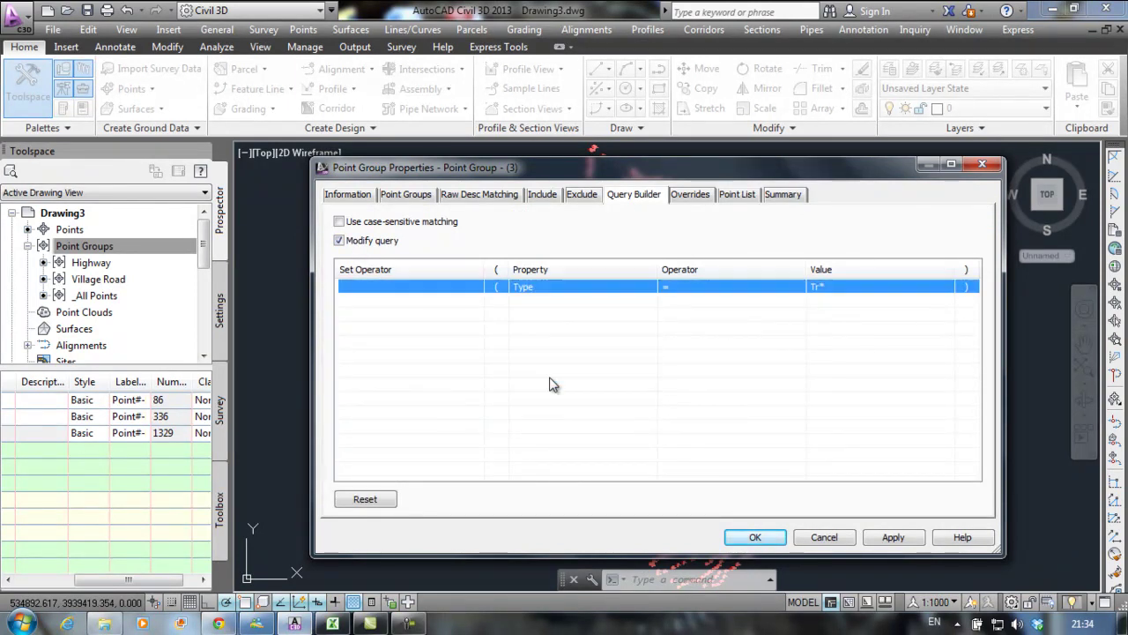
pyautogui.click(841, 287)
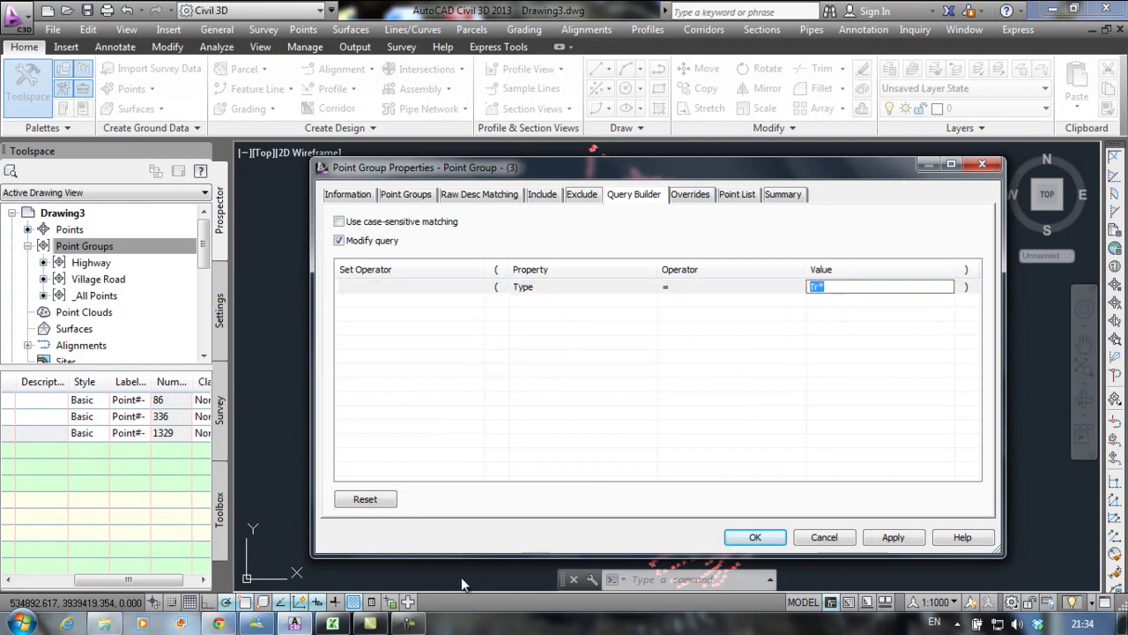
pyautogui.write('Pine')
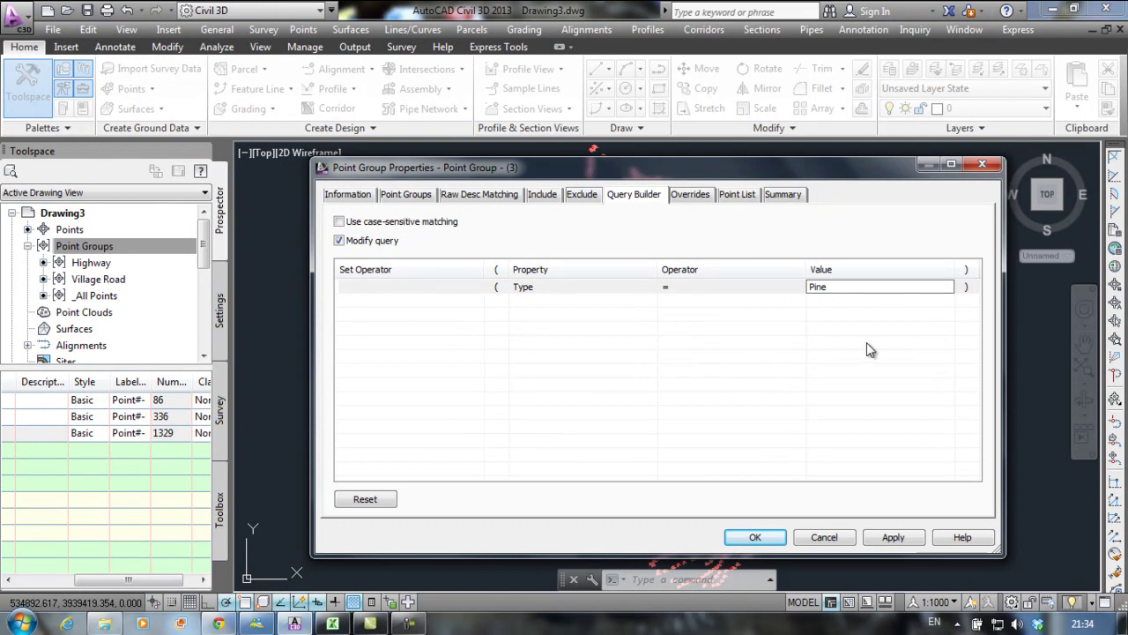
pyautogui.click(863, 307)
# Check the point list produced by the Pine query and create the point group under the name Tree-Pine
pyautogui.click(737, 194)
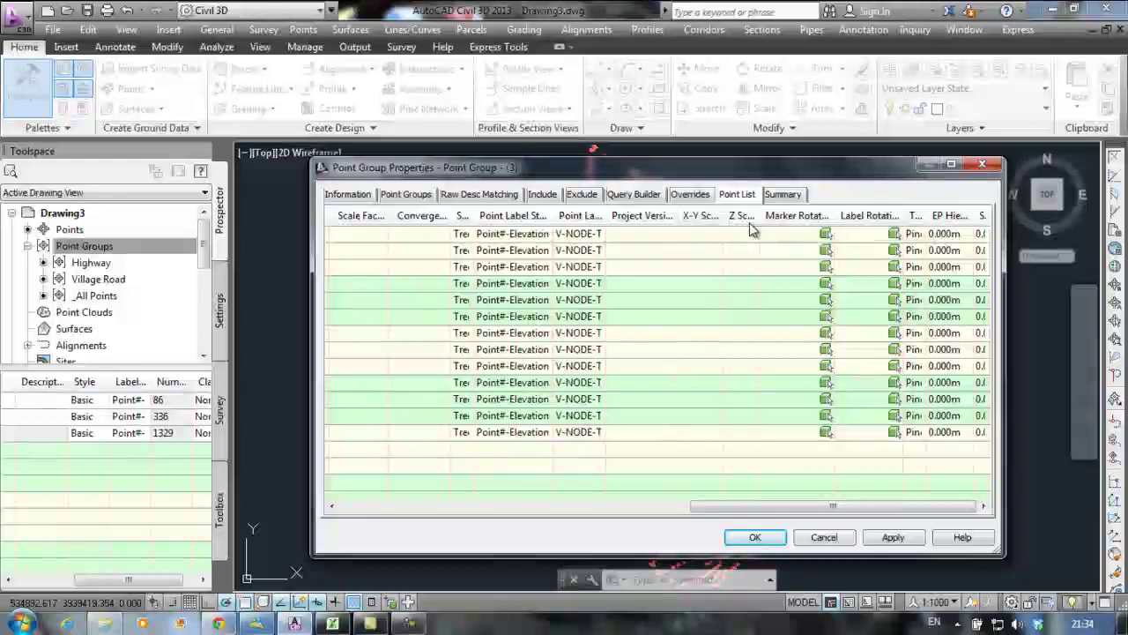
pyautogui.click(348, 193)
pyautogui.doubleClick(401, 234)
pyautogui.moveTo(401, 233); pyautogui.dragTo(323, 244)
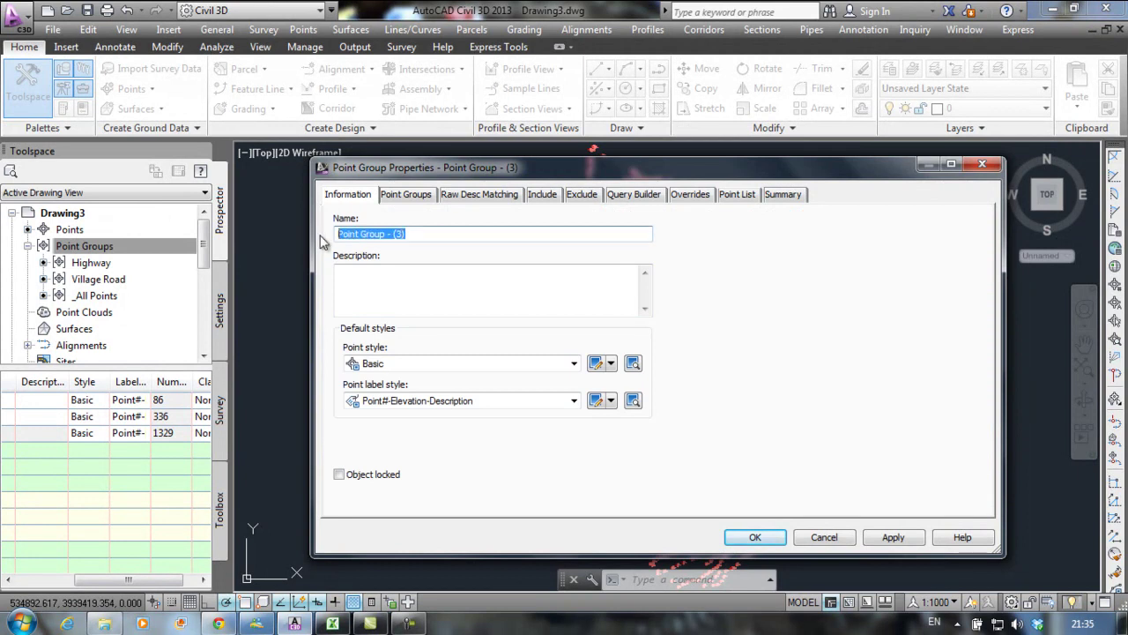
pyautogui.write('Tree-Pine')
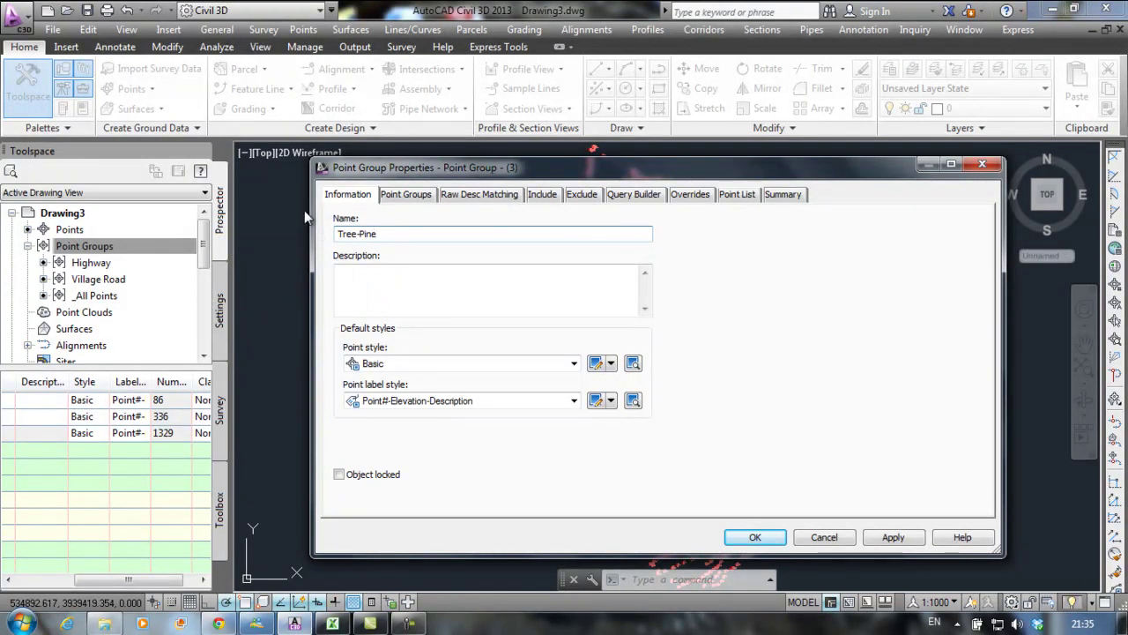
pyautogui.click(756, 537)
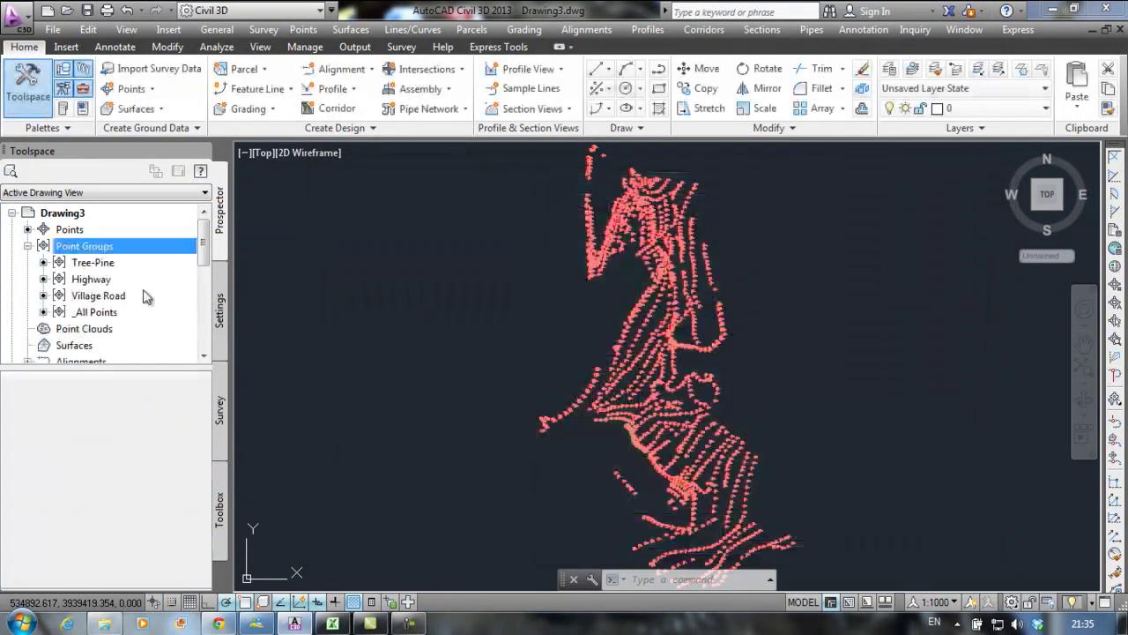
# Start another point group that includes points with raw descriptions matching Tr*
pyautogui.rightClick(108, 249)
pyautogui.click(159, 277)
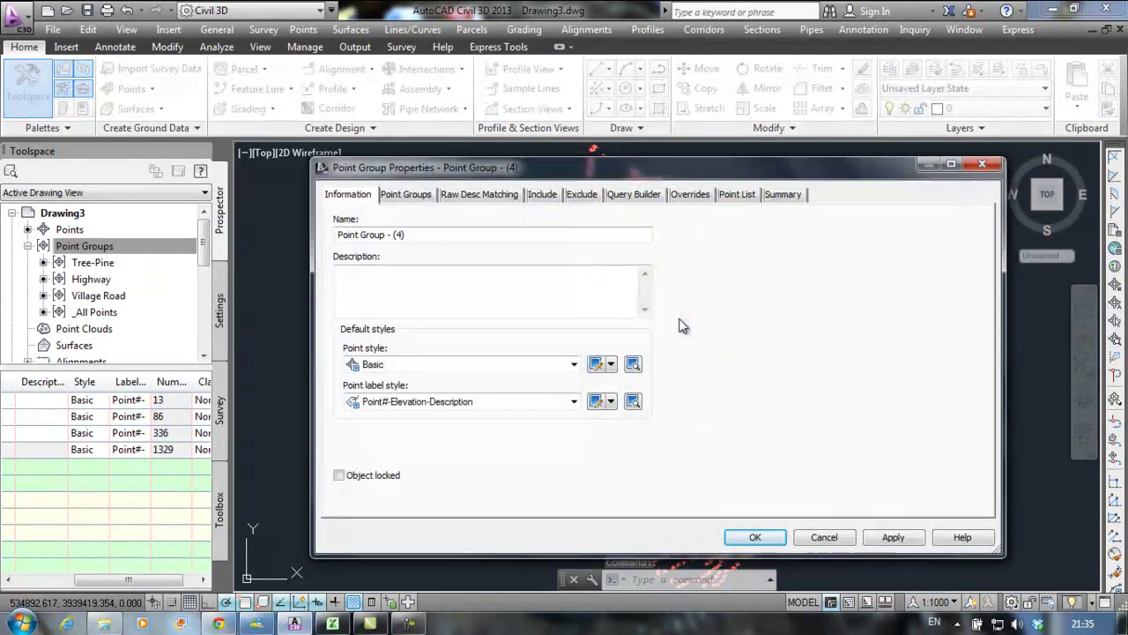
pyautogui.click(541, 194)
pyautogui.click(338, 342)
pyautogui.click(529, 342)
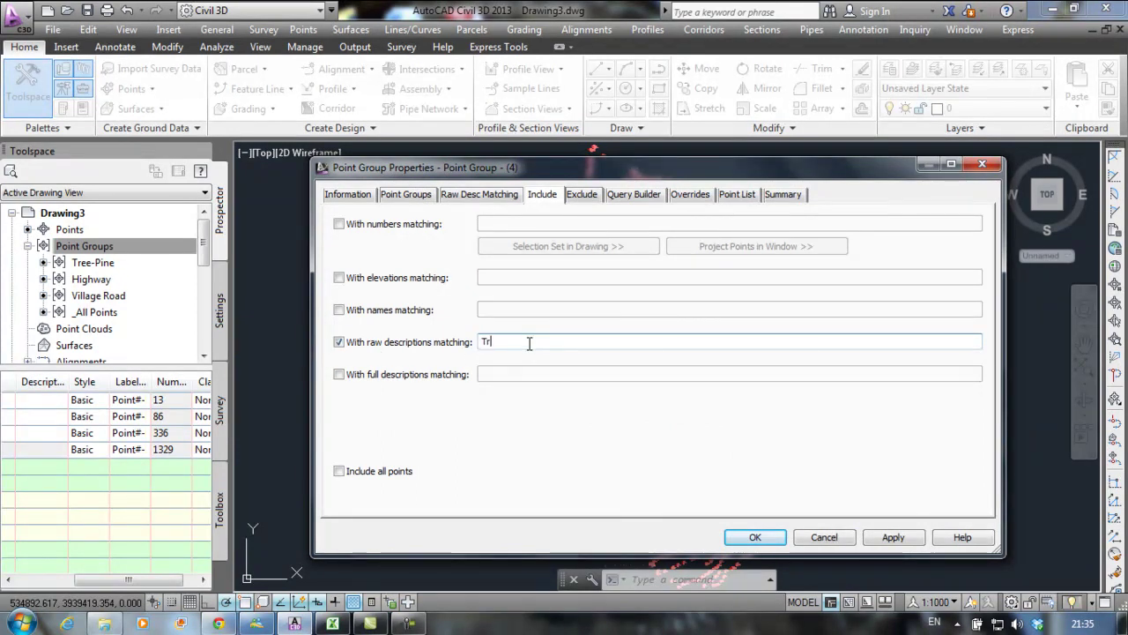
# Enable query modification for the new tree group, change the query property to Type and try to enter Palm as its value
pyautogui.click(631, 196)
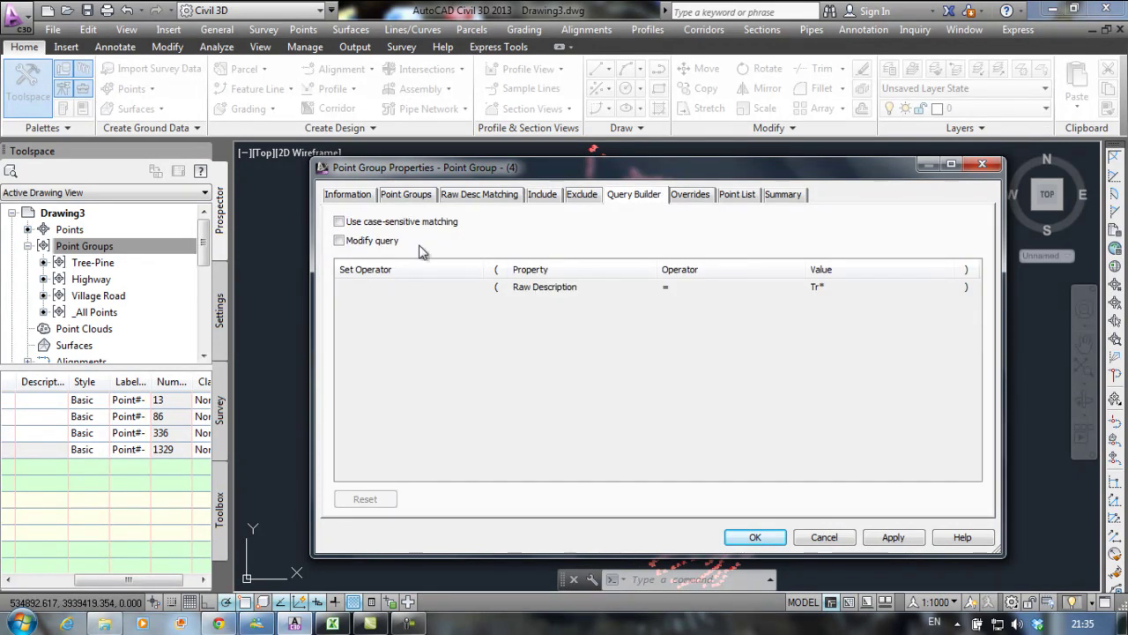
pyautogui.click(385, 241)
pyautogui.click(589, 297)
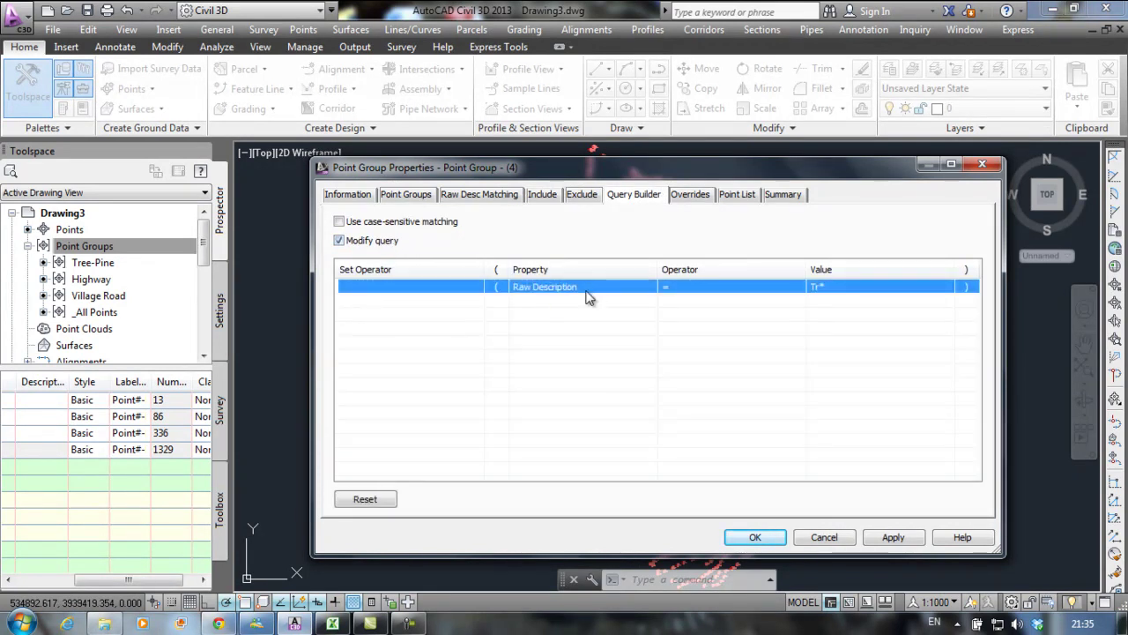
pyautogui.click(589, 297)
pyautogui.click(650, 292)
pyautogui.click(539, 379)
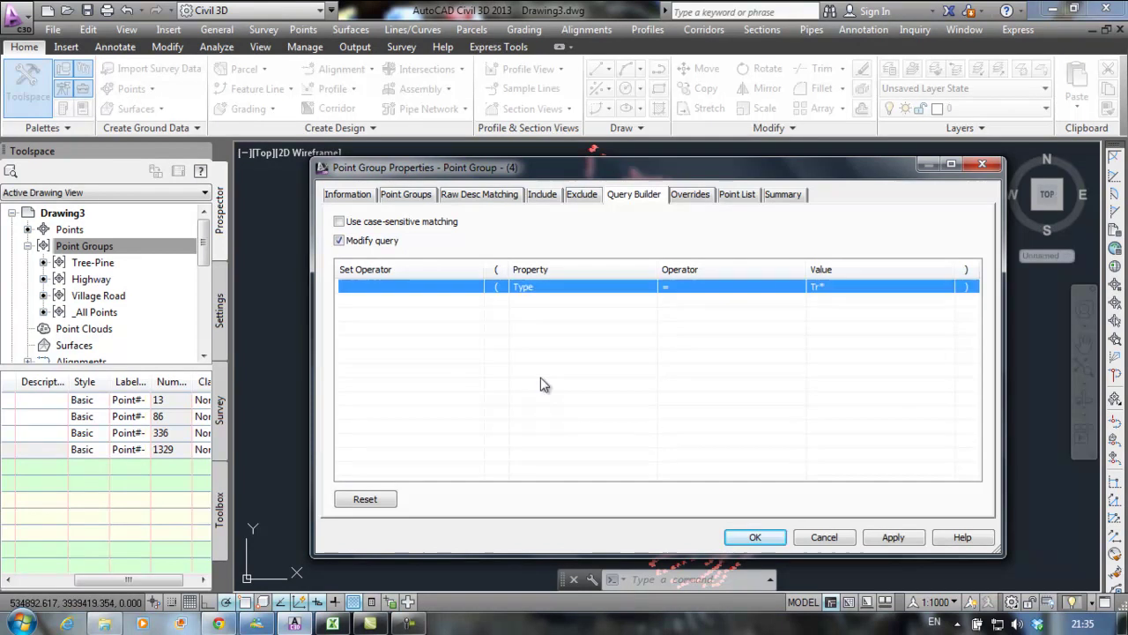
pyautogui.click(844, 288)
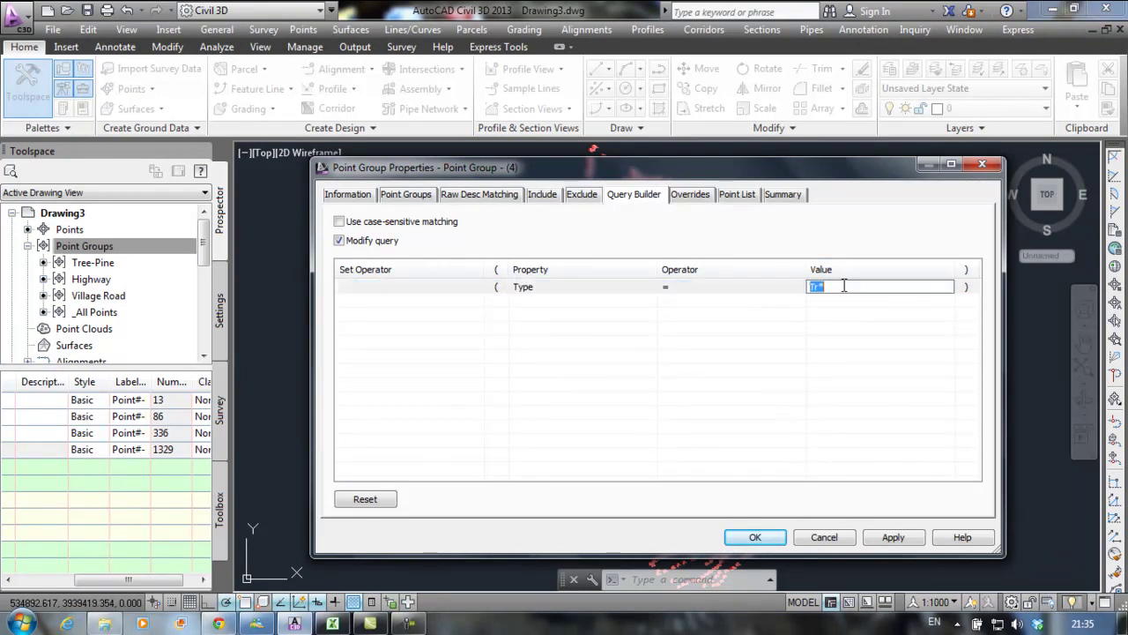
pyautogui.write('Palm')
# Review the new tree group's point list, include criteria and general information against the intended Palm selection
pyautogui.click(737, 194)
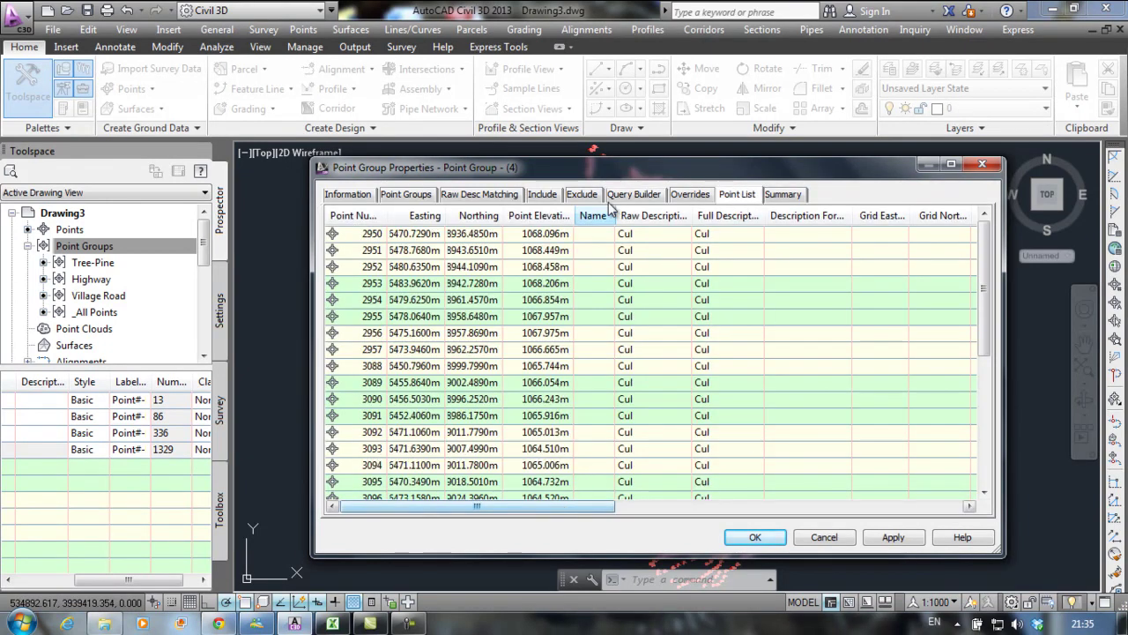
pyautogui.click(542, 195)
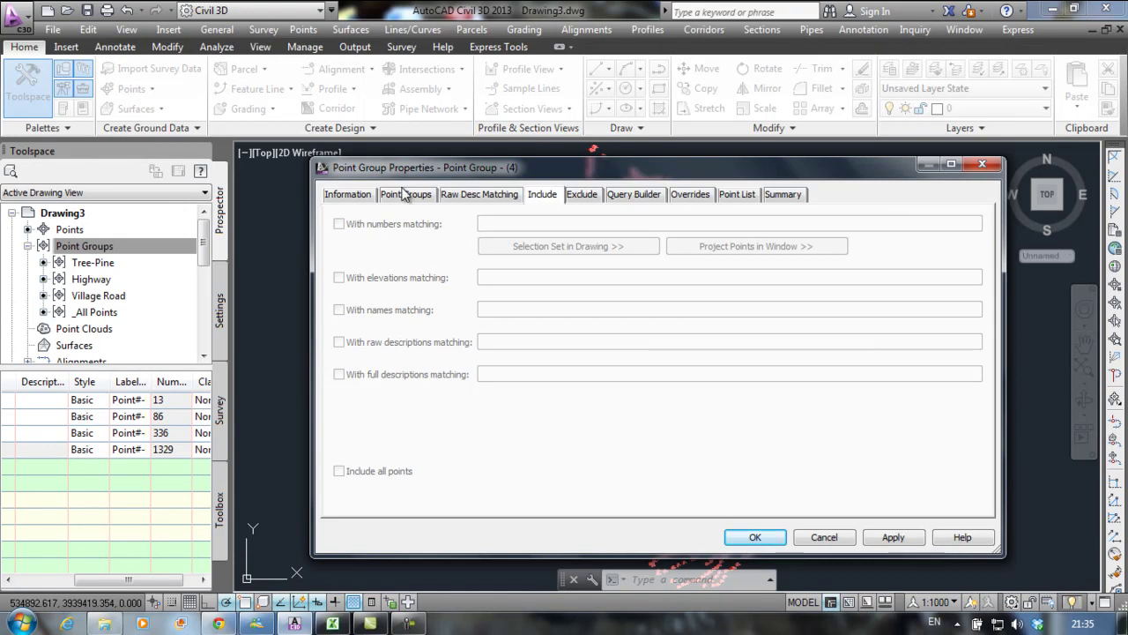
pyautogui.click(743, 196)
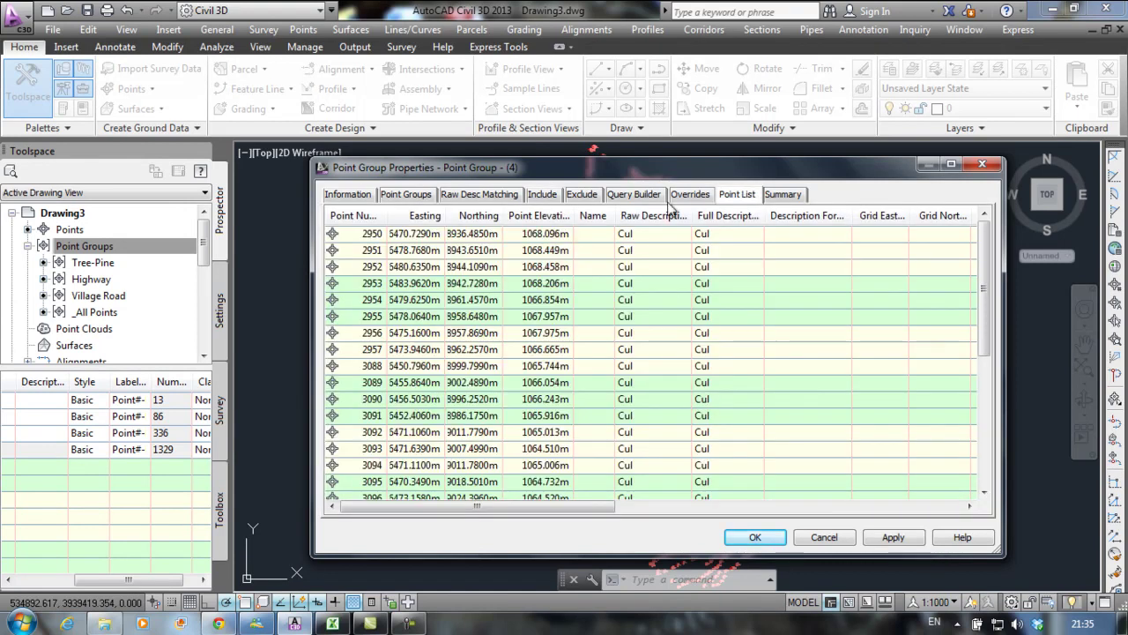
pyautogui.click(547, 197)
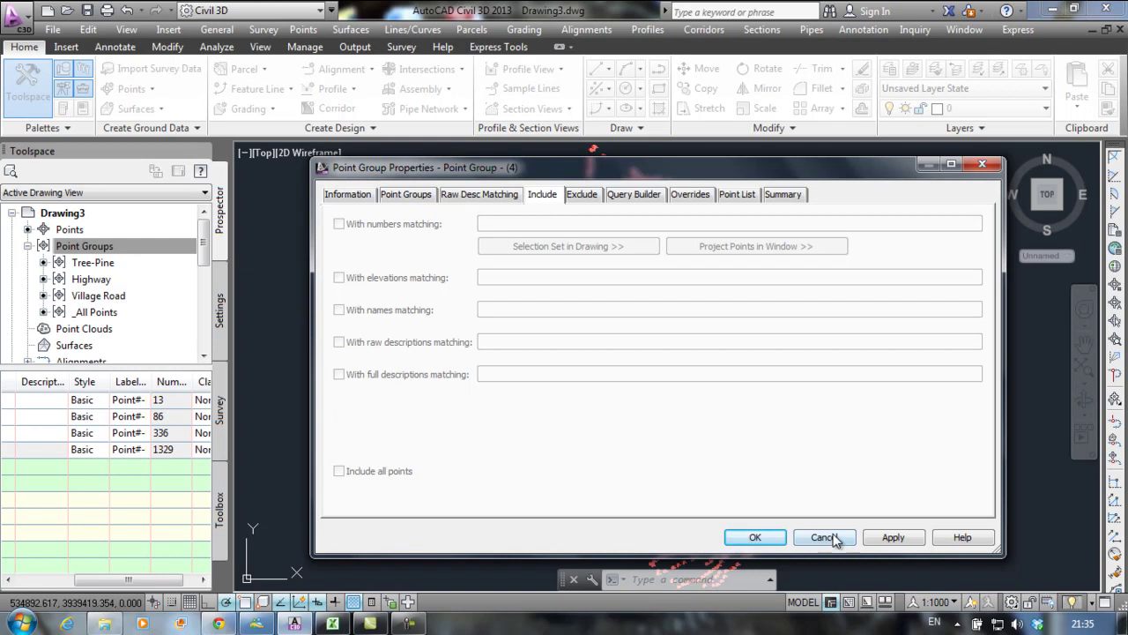
pyautogui.click(359, 196)
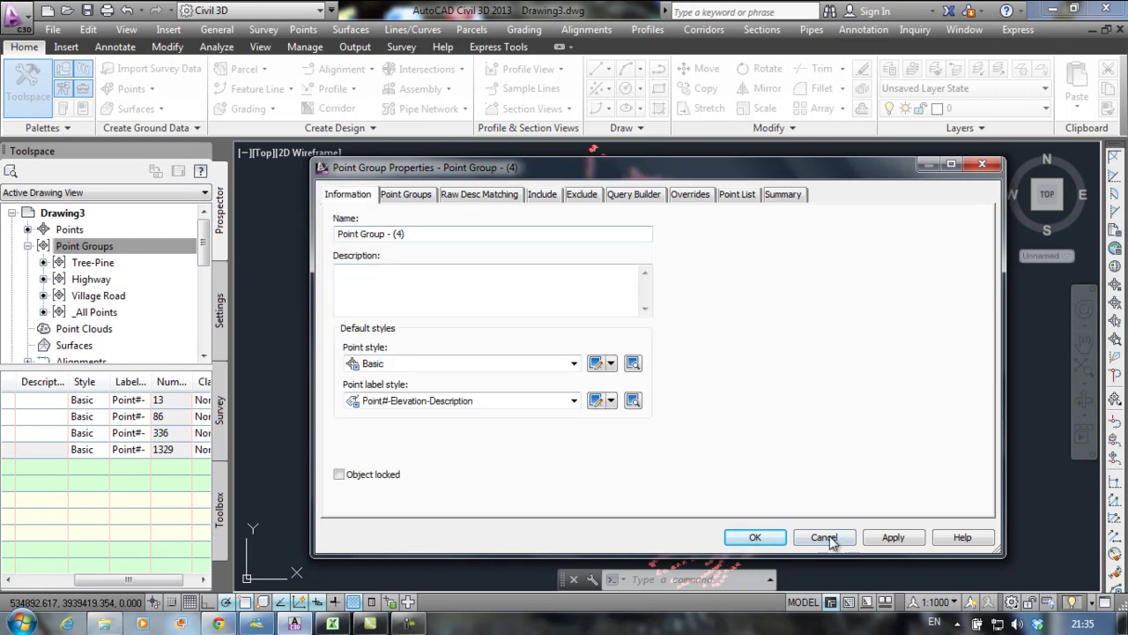
# Correct the query's Type value to Palm and check the Type column throughout the point list
pyautogui.click(650, 194)
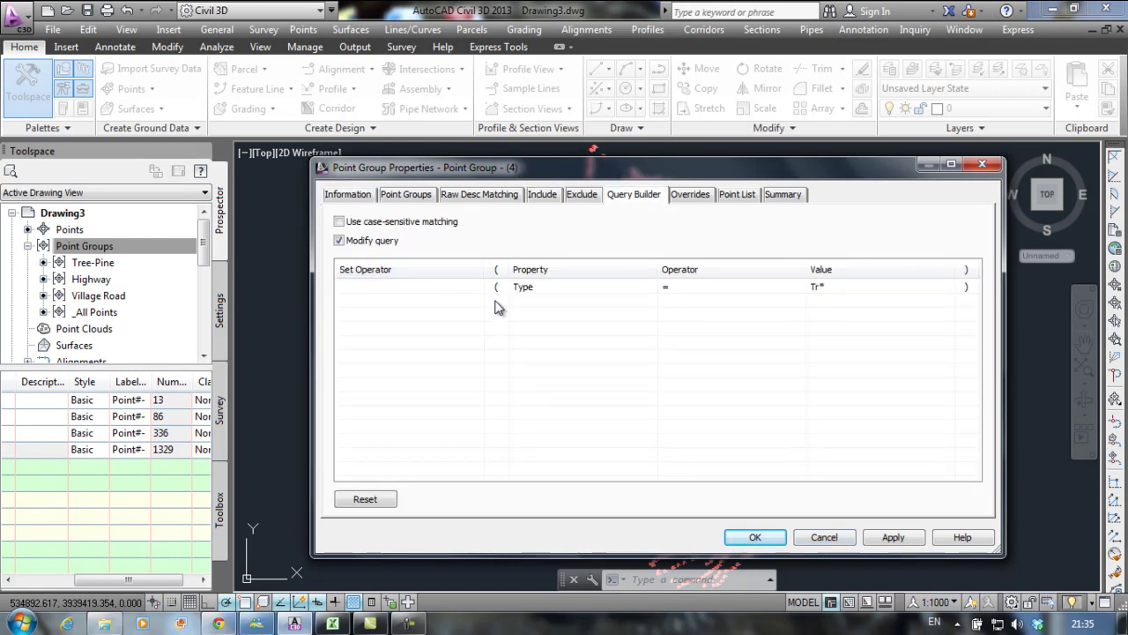
pyautogui.doubleClick(816, 287)
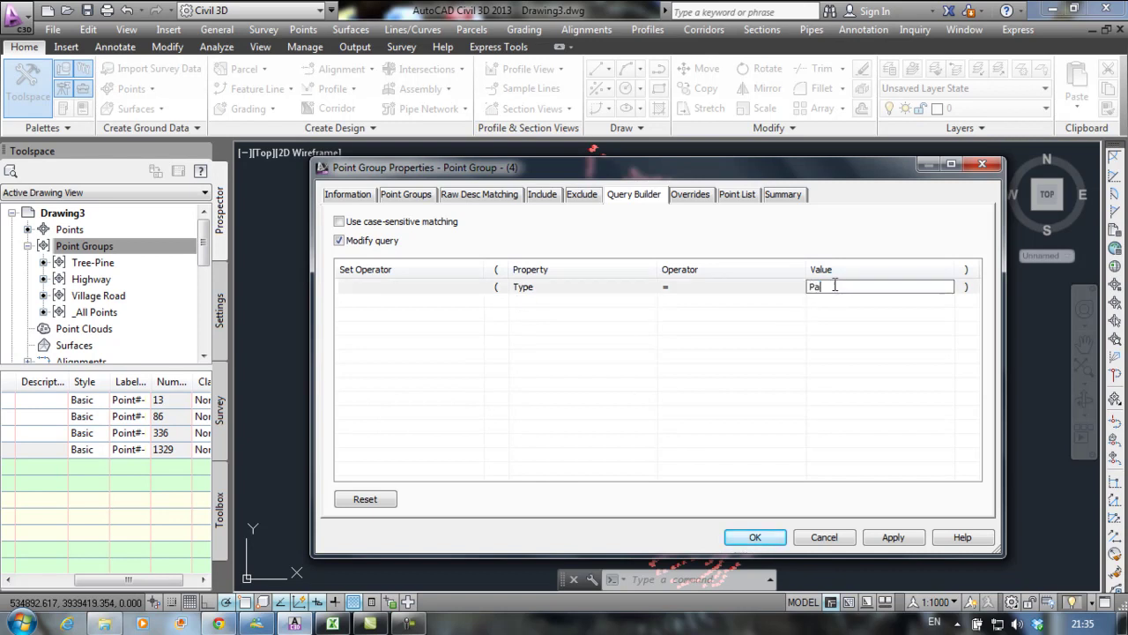
pyautogui.click(844, 306)
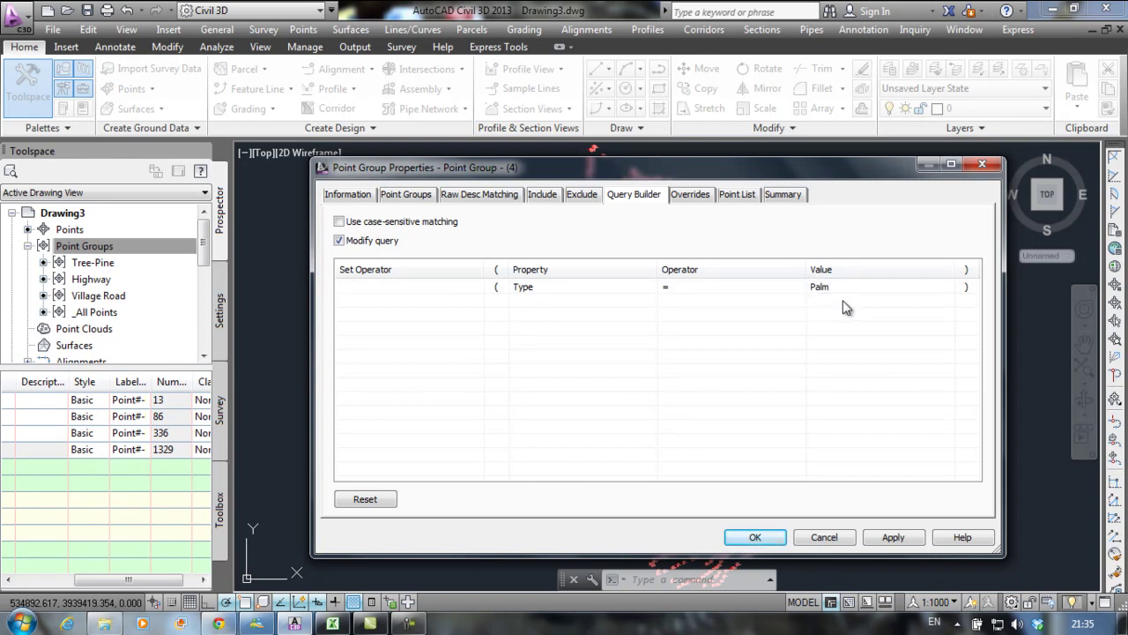
pyautogui.click(740, 195)
pyautogui.moveTo(574, 509); pyautogui.dragTo(943, 502)
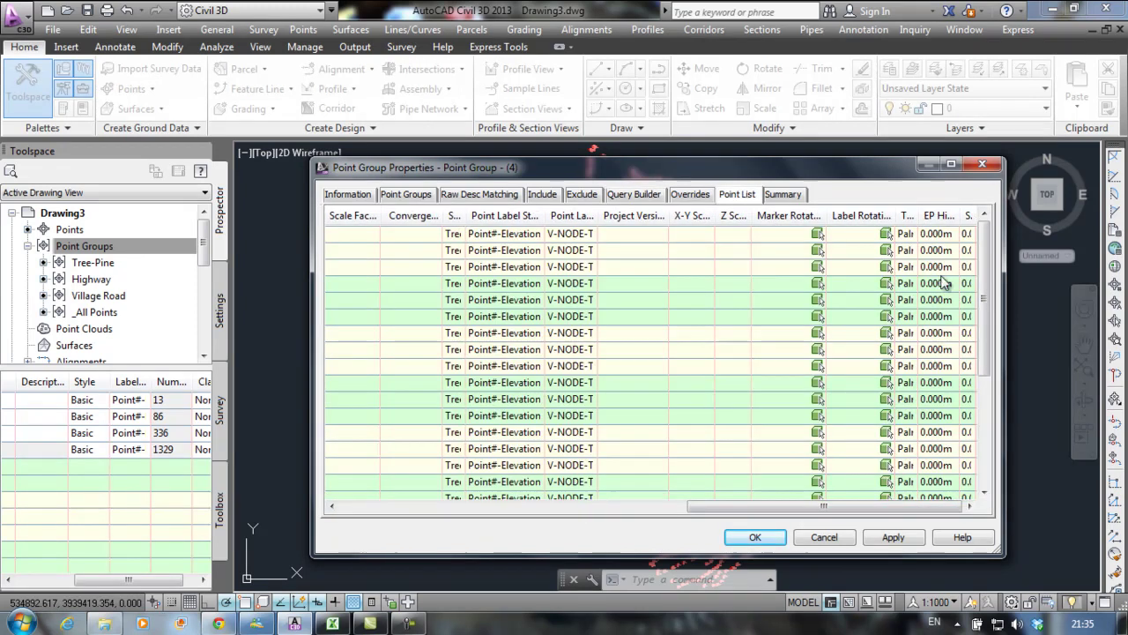
pyautogui.moveTo(987, 282); pyautogui.dragTo(986, 229)
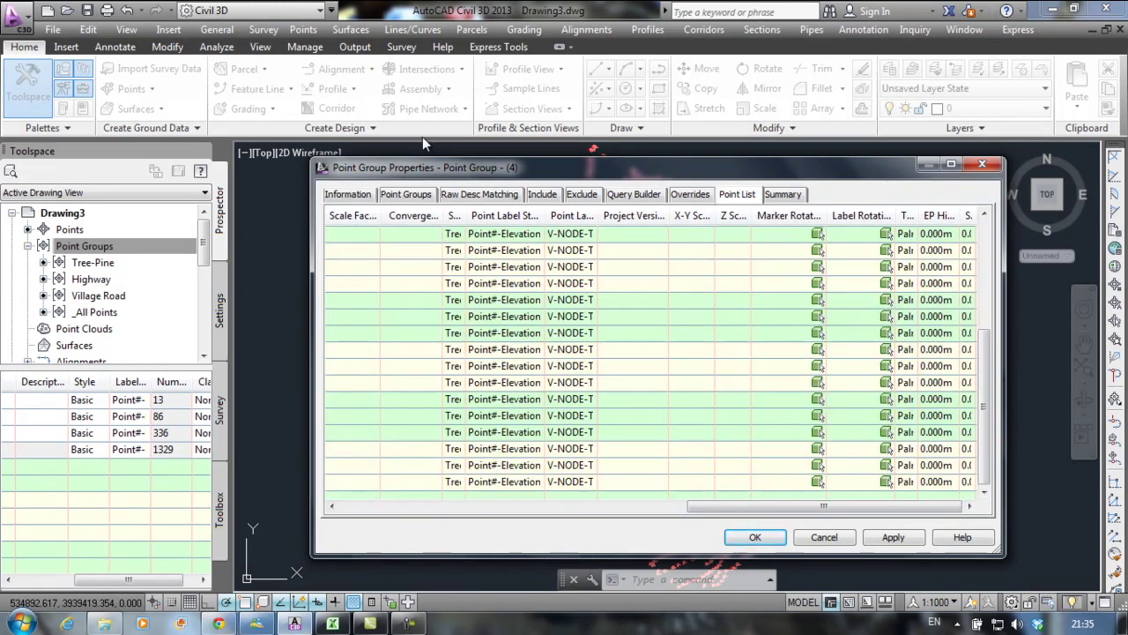
# Name the palm point group Tree-Palm and create it
pyautogui.click(352, 195)
pyautogui.moveTo(428, 231); pyautogui.dragTo(313, 230)
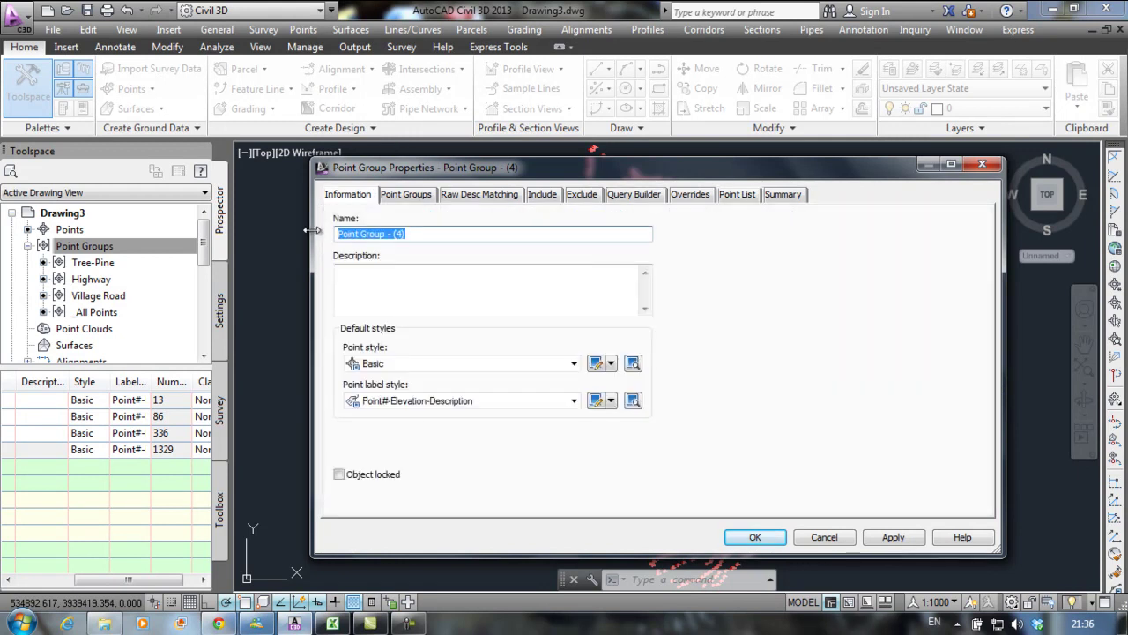
pyautogui.write('Tree-Palm')
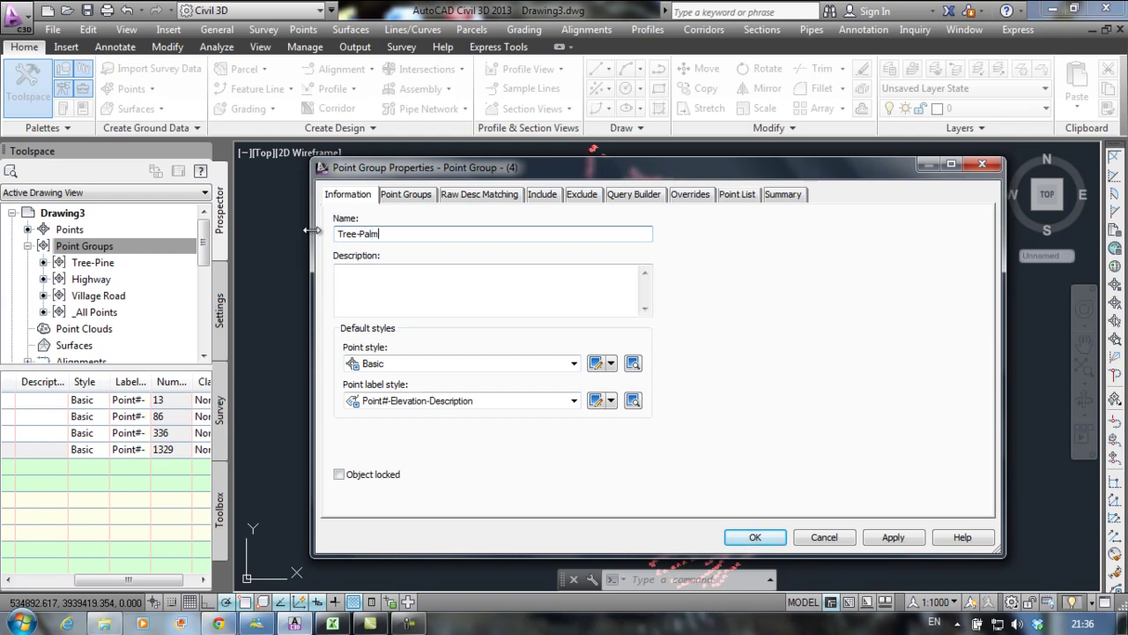
pyautogui.click(751, 537)
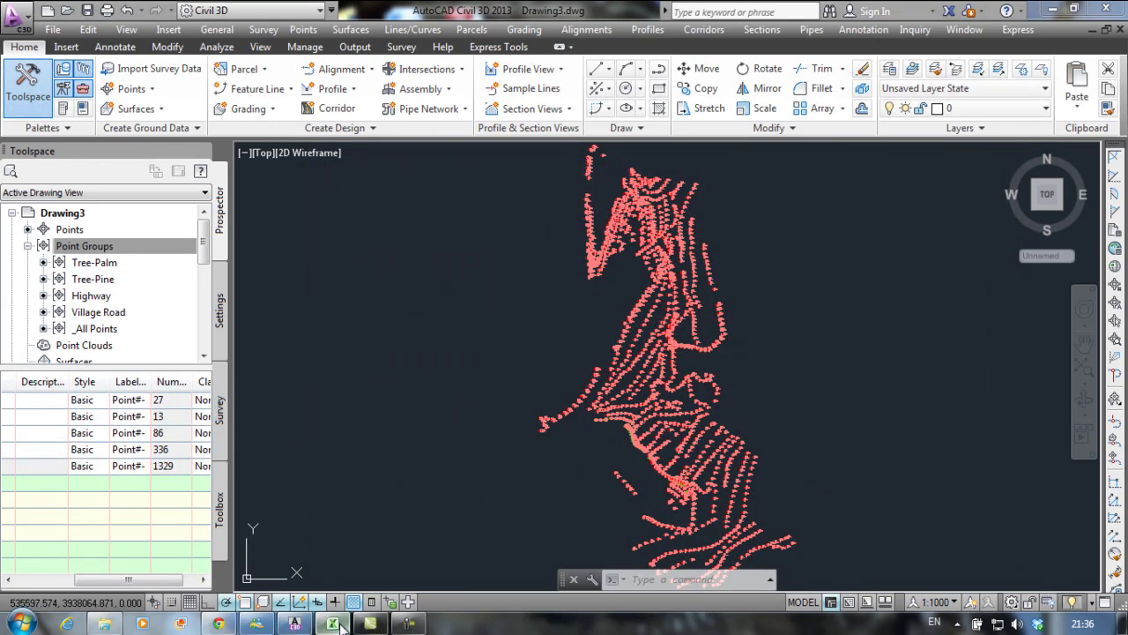
# Switch to Excel and examine the raw description and type columns of the survey points in Hypothesis-Points.xlsx
pyautogui.click(365, 626)
pyautogui.scroll(8, 483, 269)
pyautogui.scroll(-20, 476, 236)
pyautogui.click(1120, 291)
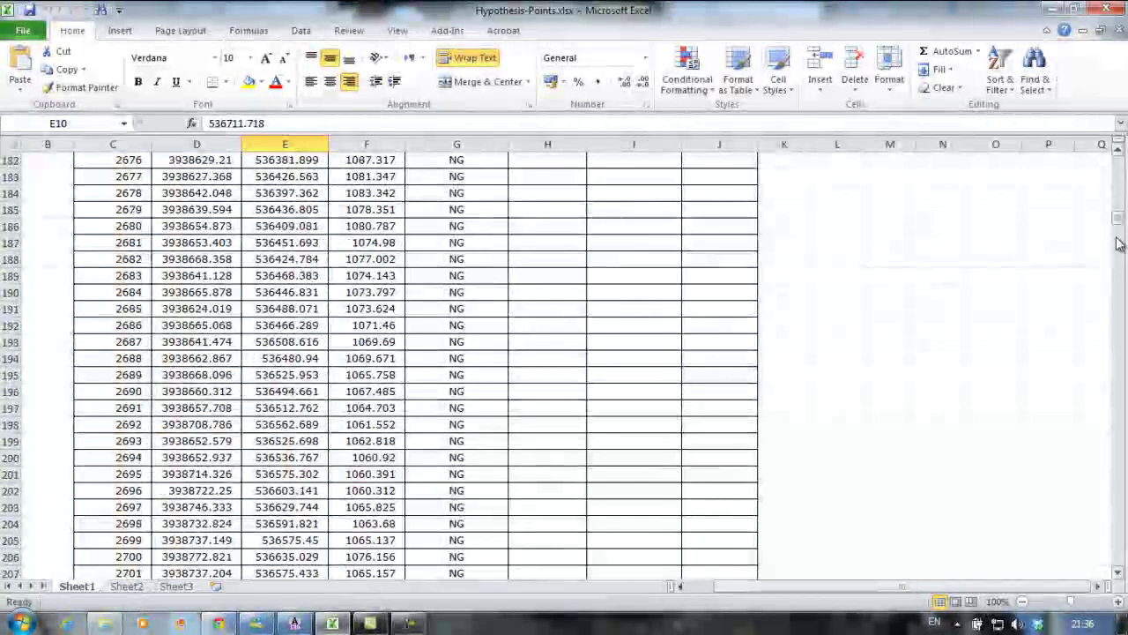
pyautogui.moveTo(1119, 219); pyautogui.dragTo(1121, 387)
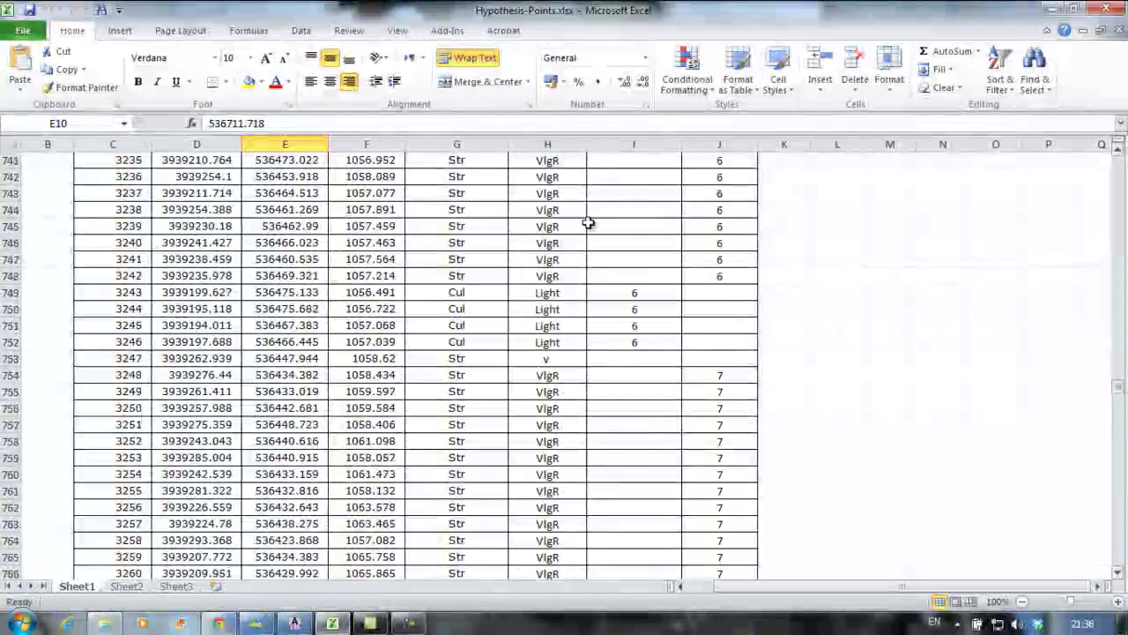
pyautogui.click(1047, 8)
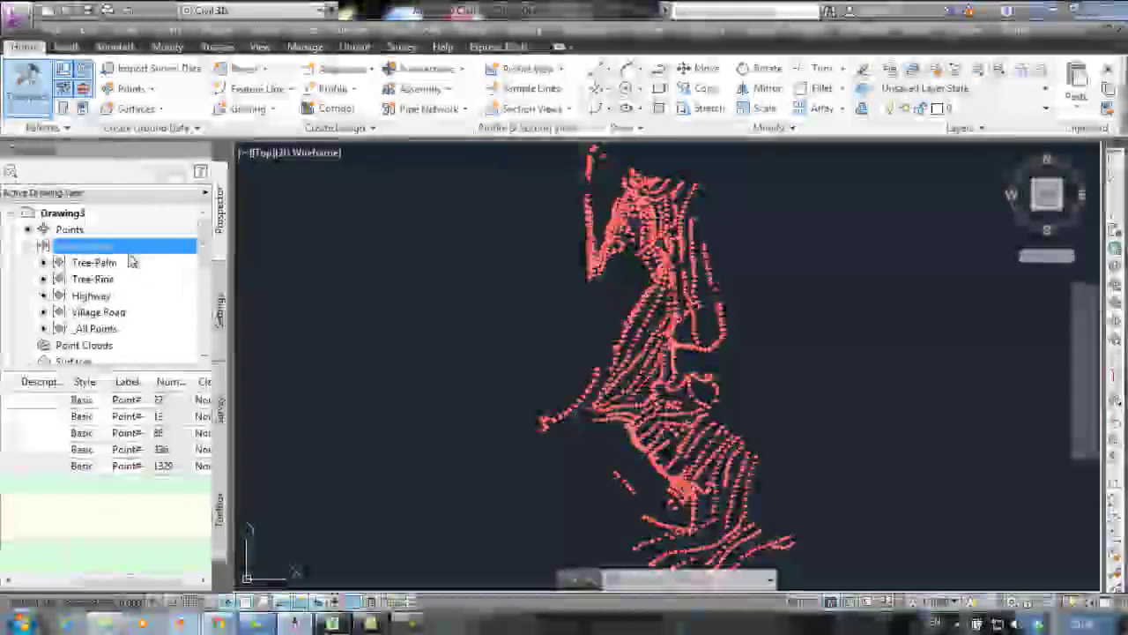
# Start a new point group and name it NG
pyautogui.rightClick(131, 246)
pyautogui.click(211, 277)
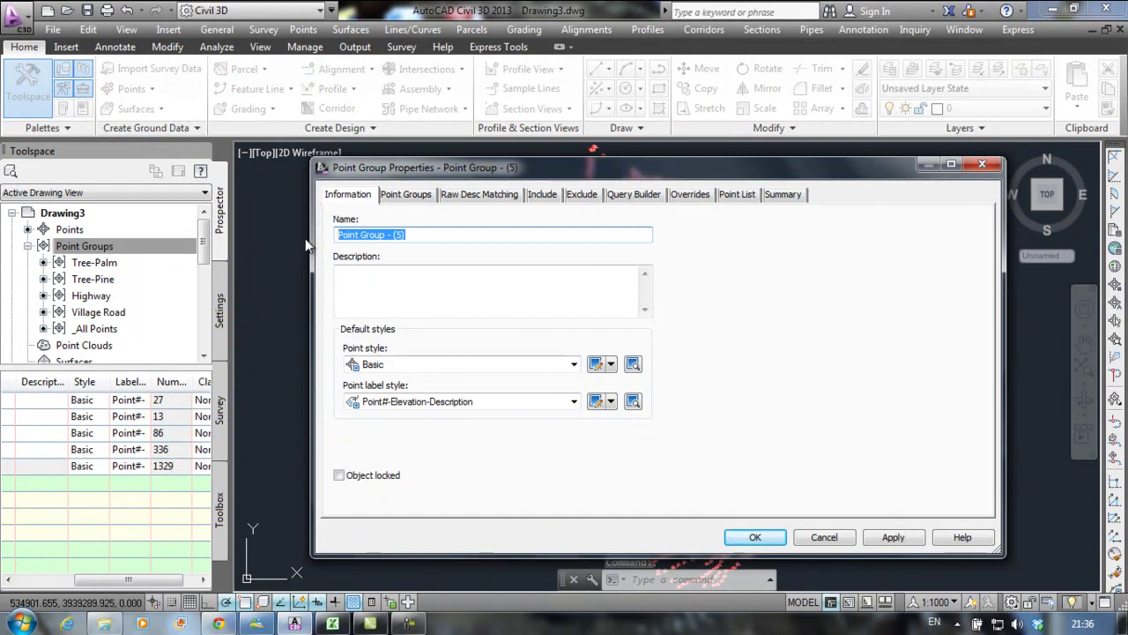
pyautogui.write('NG')
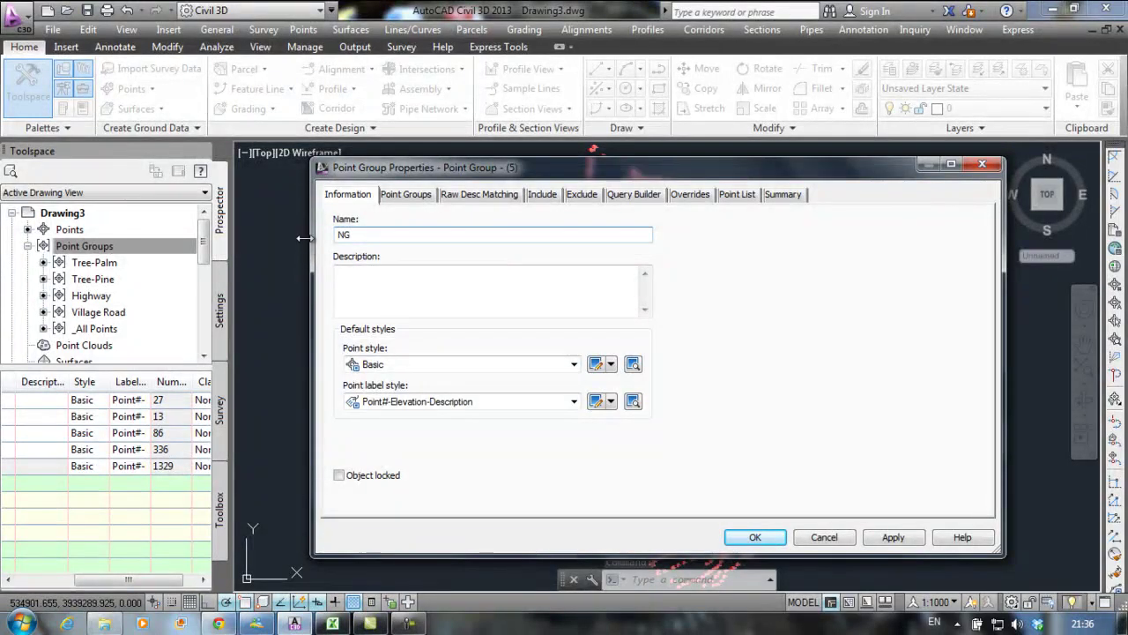
# Include points by number in the NG group, using a selection set that covers every point in the drawing
pyautogui.click(541, 195)
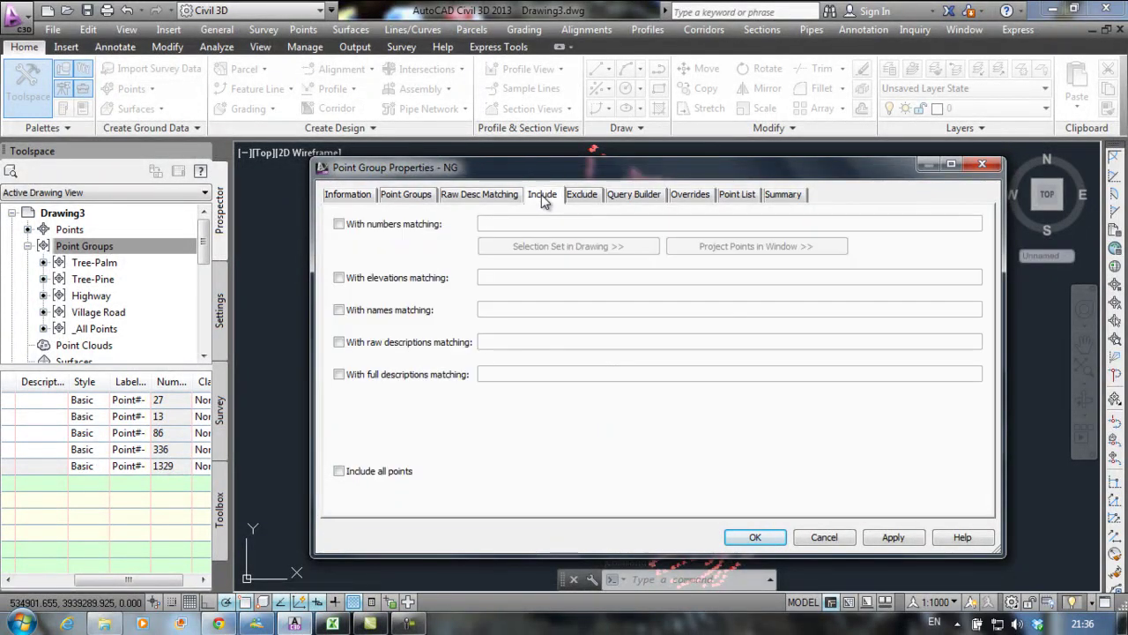
pyautogui.click(381, 226)
pyautogui.click(568, 246)
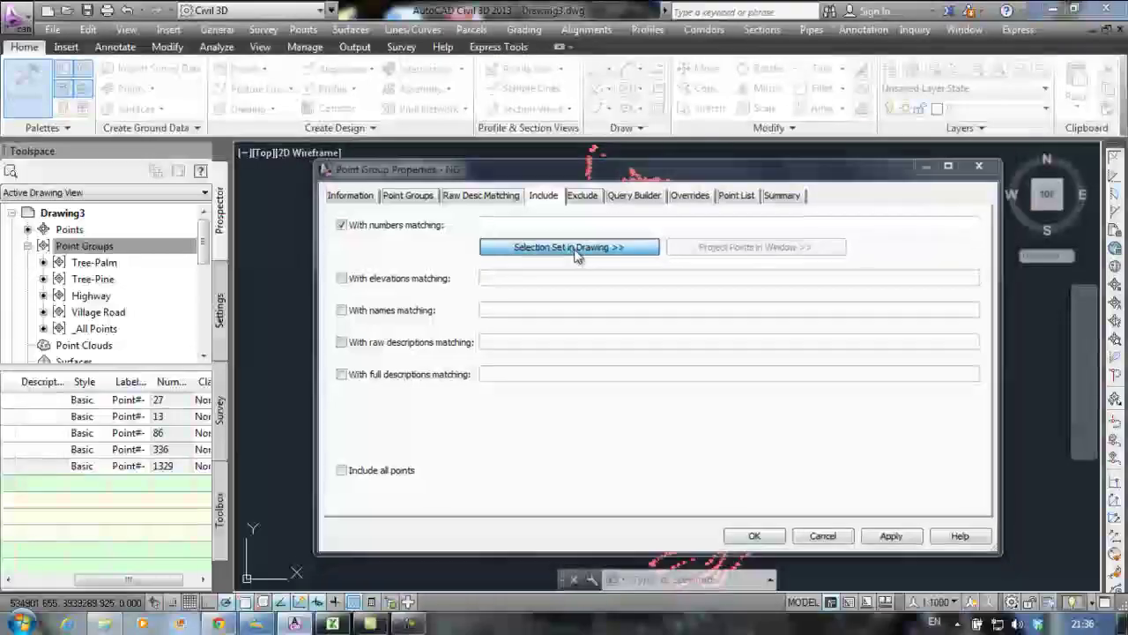
pyautogui.scroll(-3, 712, 284)
pyautogui.moveTo(734, 290); pyautogui.dragTo(634, 290, button='middle')
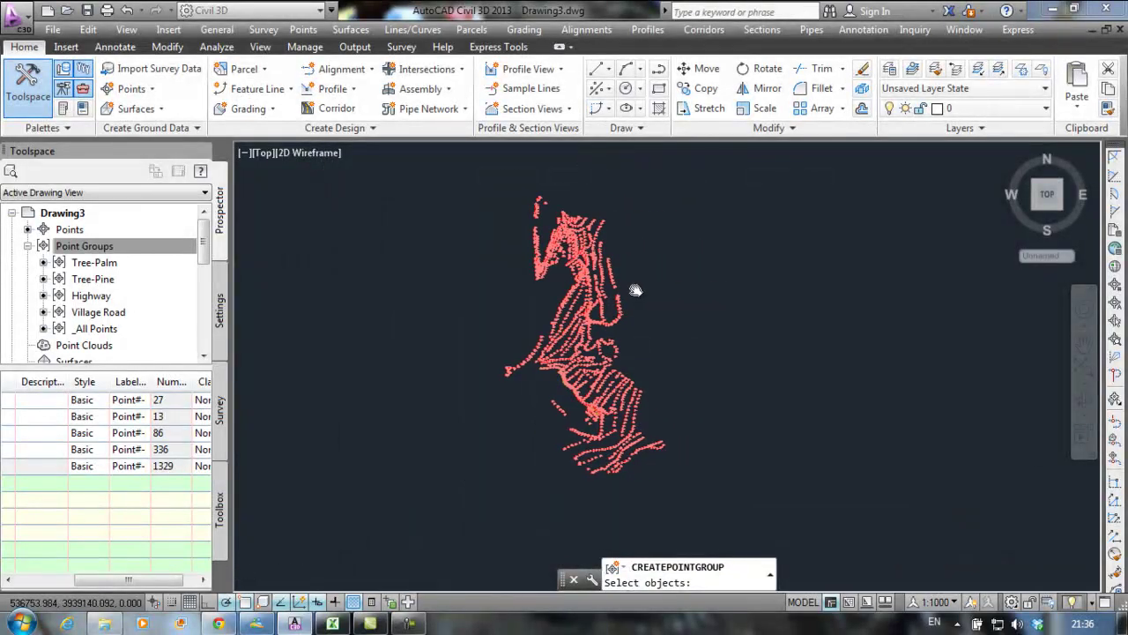
pyautogui.click(710, 177)
pyautogui.click(456, 522)
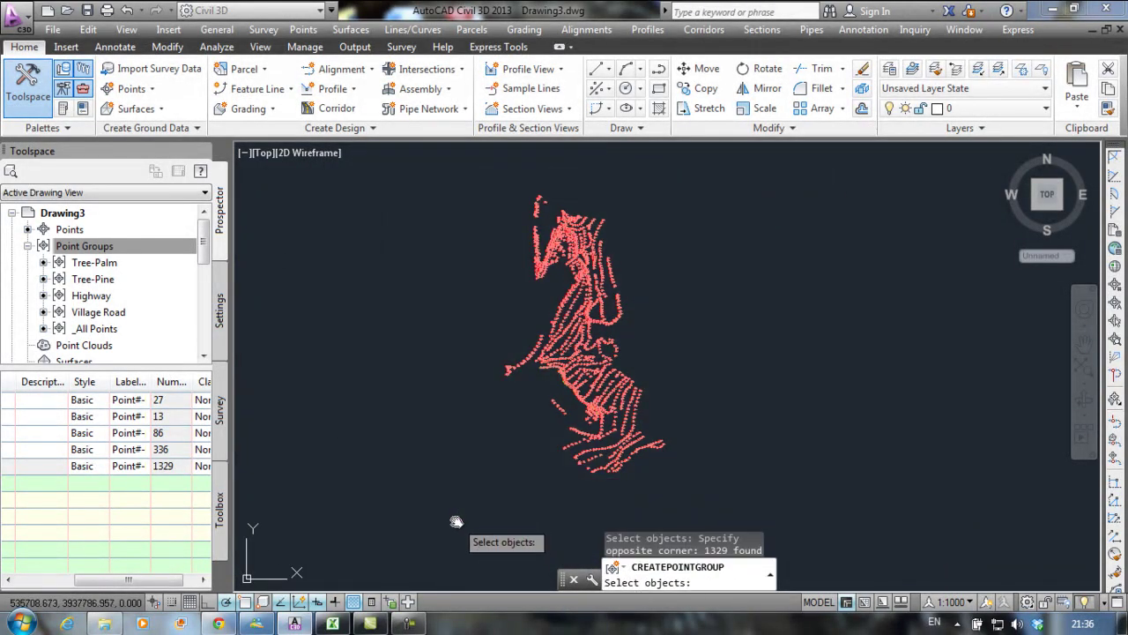
pyautogui.press('Return')
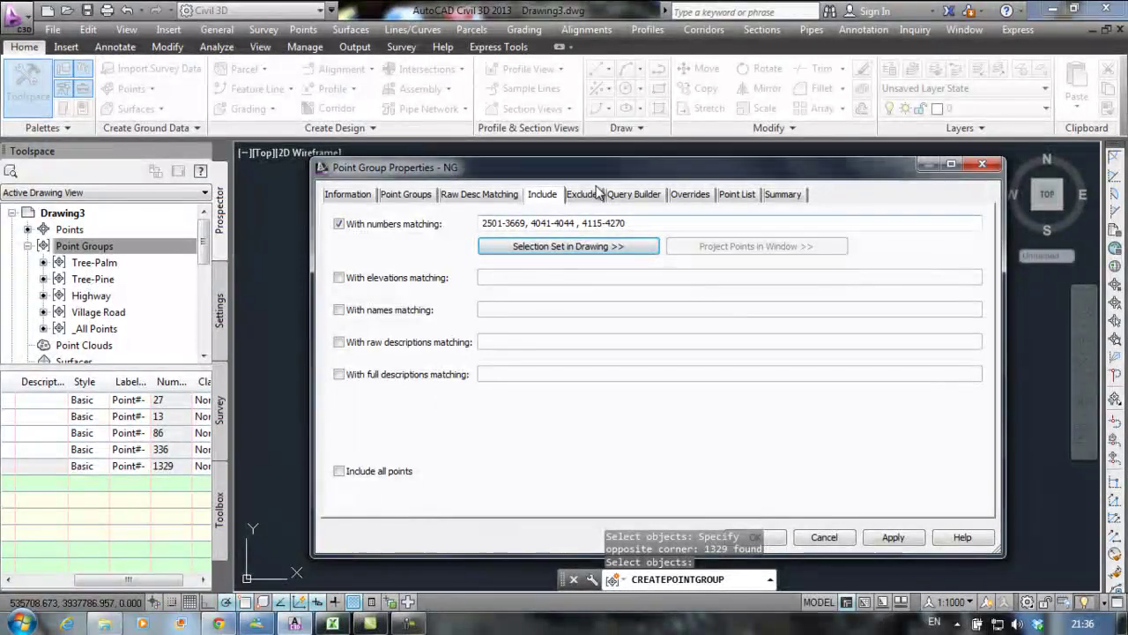
# Exclude points whose raw descriptions match Str, Tr* from the NG group
pyautogui.click(579, 194)
pyautogui.click(401, 345)
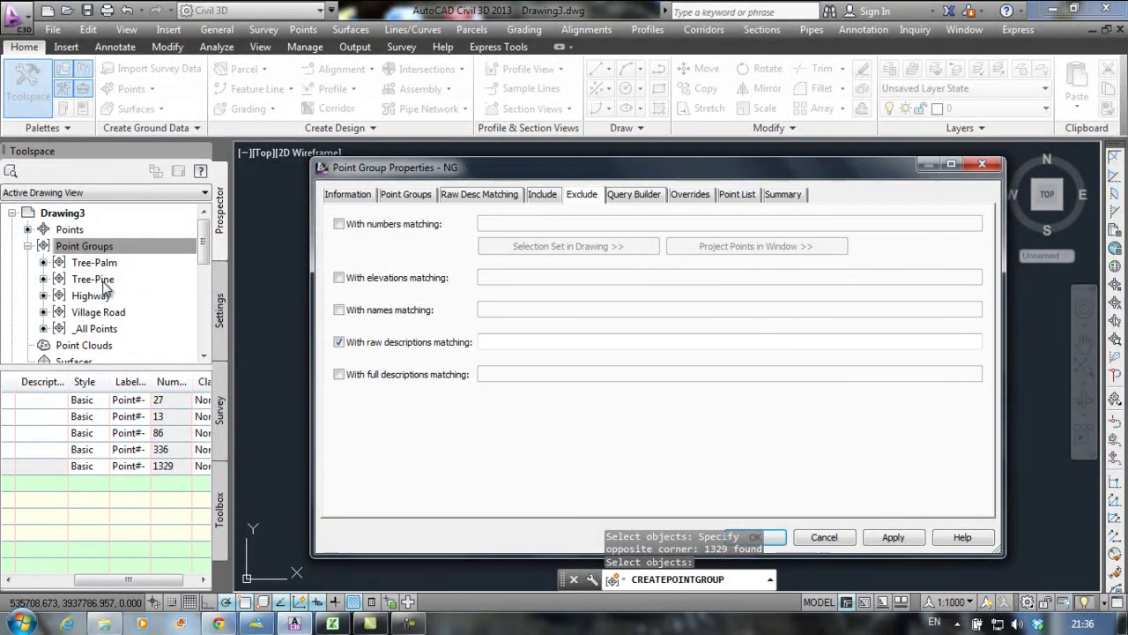
pyautogui.click(491, 344)
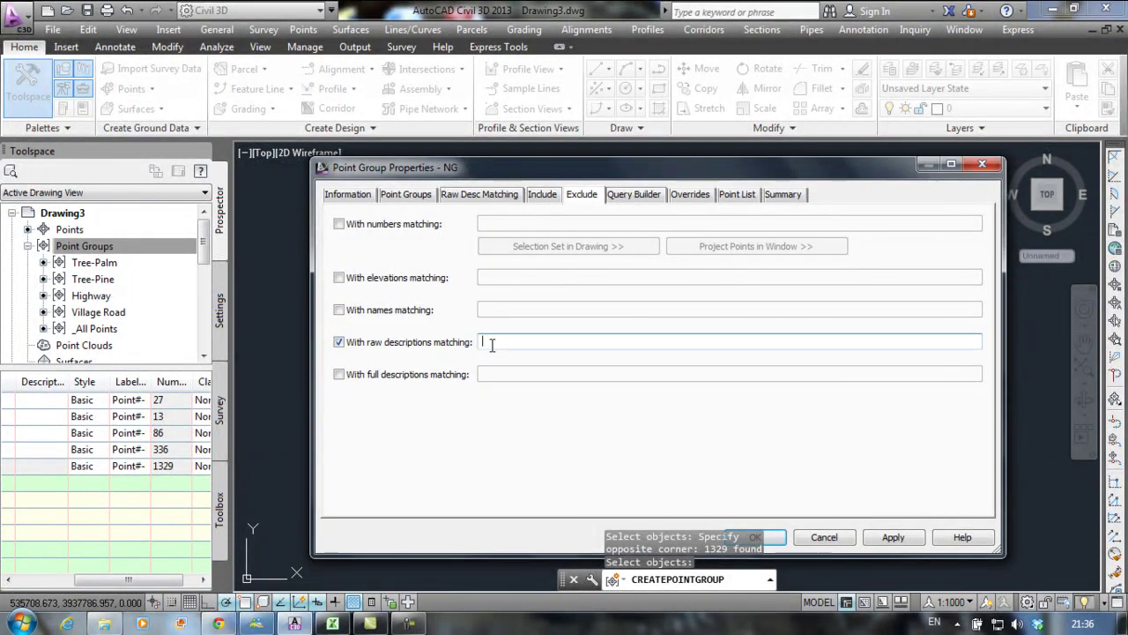
pyautogui.write('Str')
pyautogui.press('BackSpace')
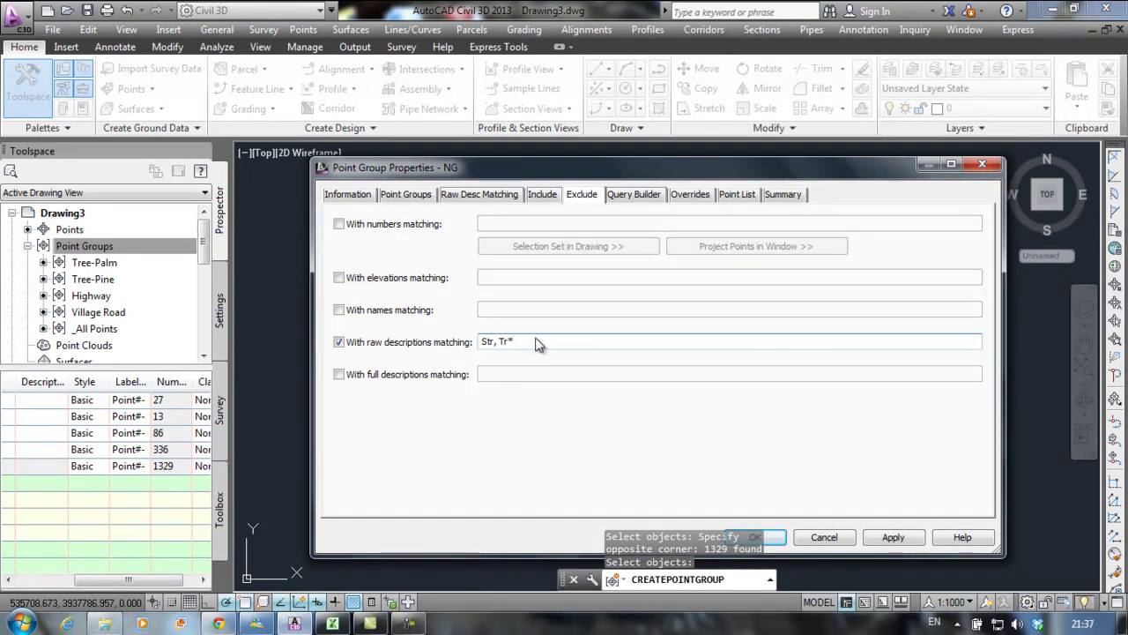
# Check the raw descriptions throughout the new group's point list and create the NG point group
pyautogui.click(737, 194)
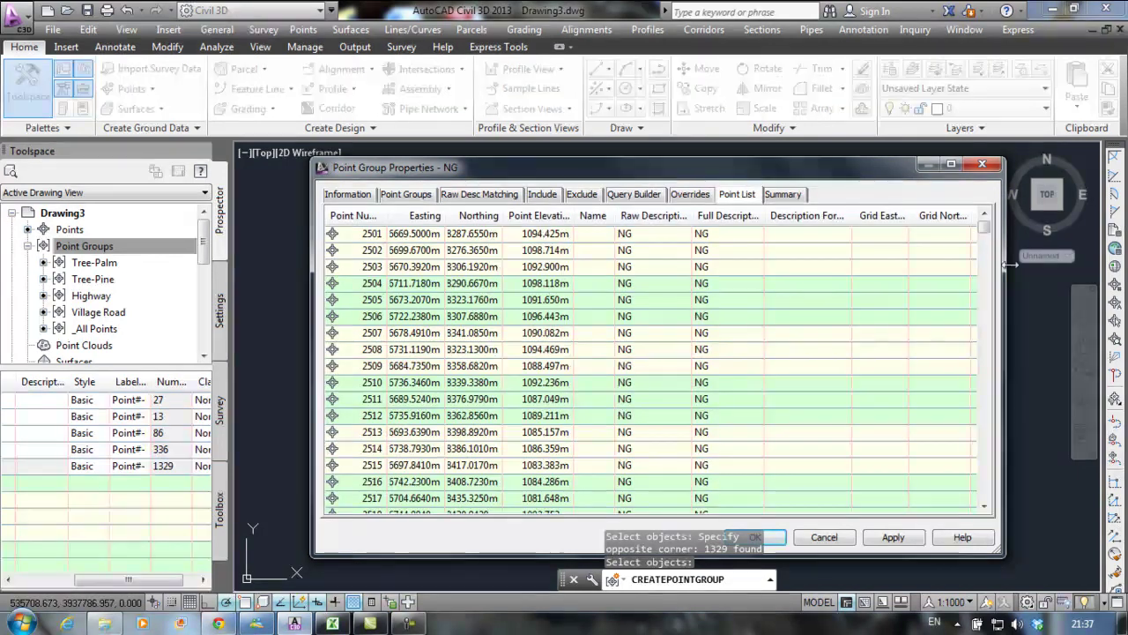
pyautogui.moveTo(985, 234); pyautogui.dragTo(984, 454)
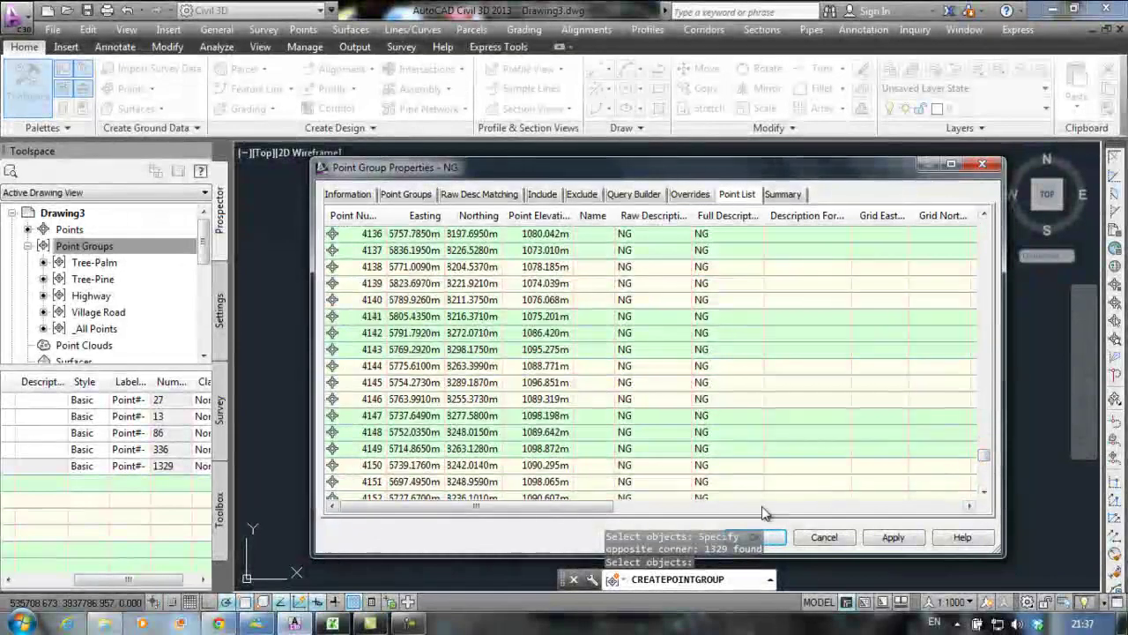
pyautogui.click(775, 538)
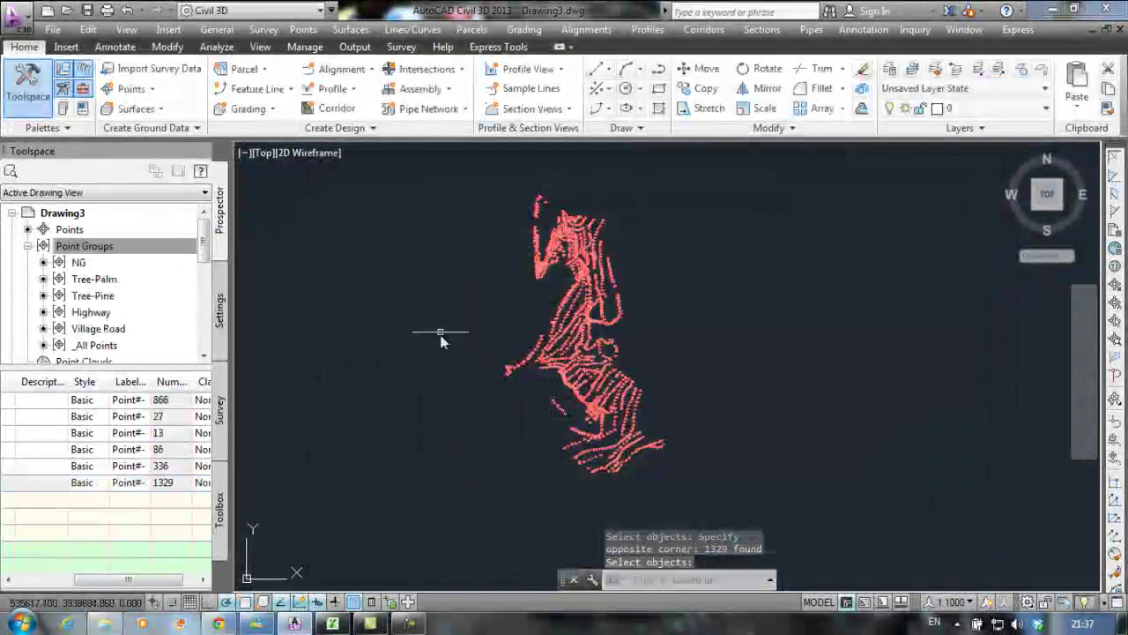
pyautogui.click(81, 264)
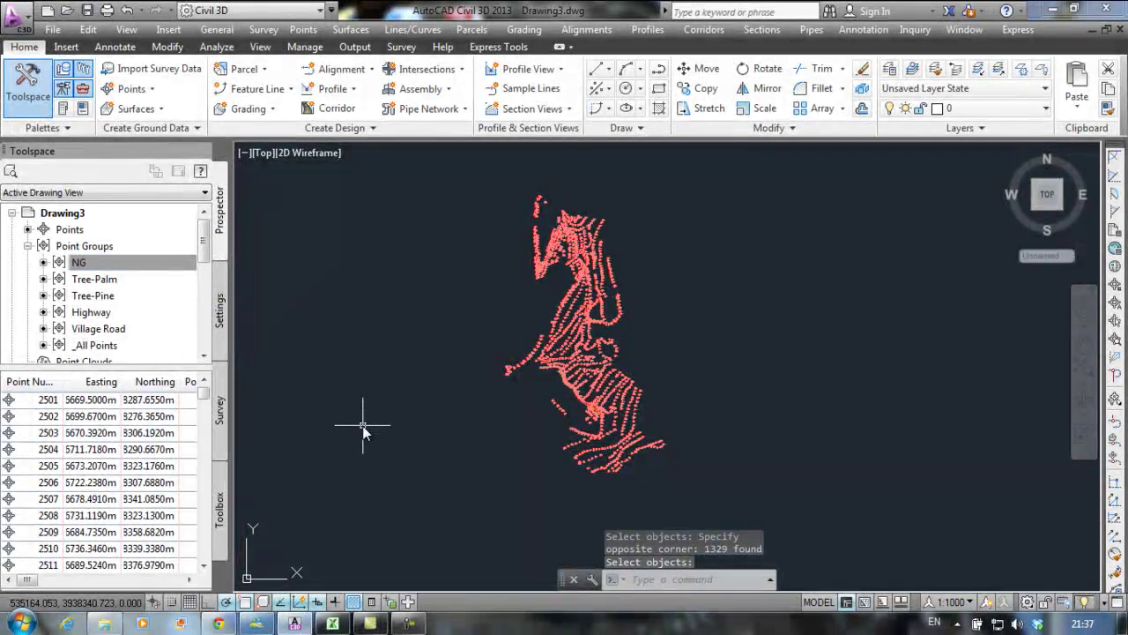
pyautogui.click(129, 11)
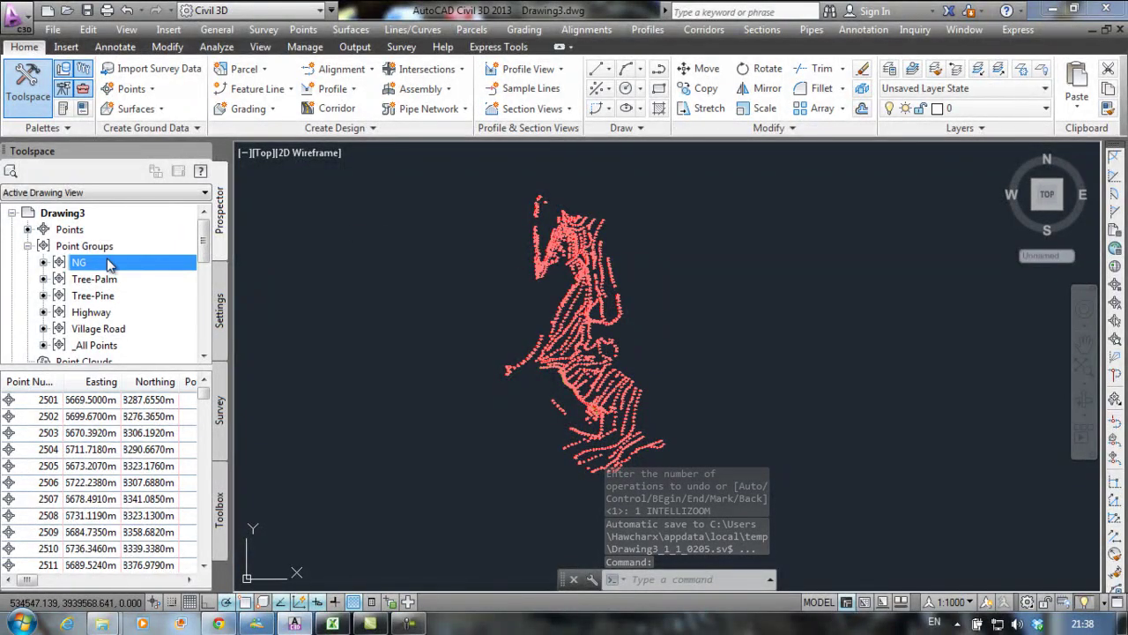
# Examine the point import option that adds imported points to a point group, and leave without importing
pyautogui.click(141, 91)
pyautogui.click(168, 106)
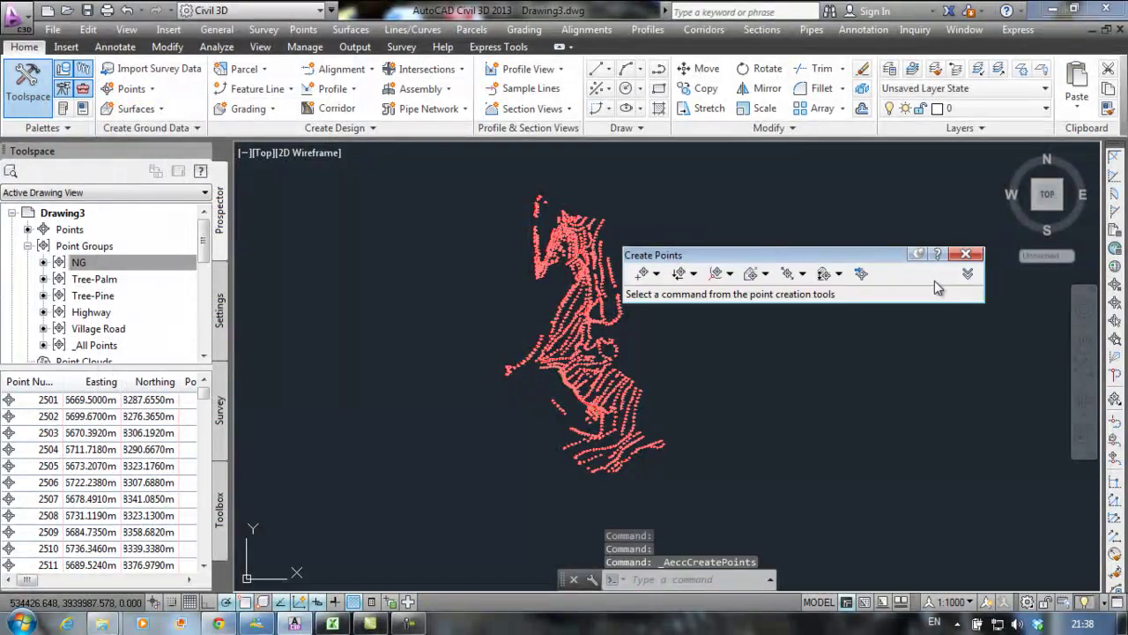
pyautogui.click(966, 274)
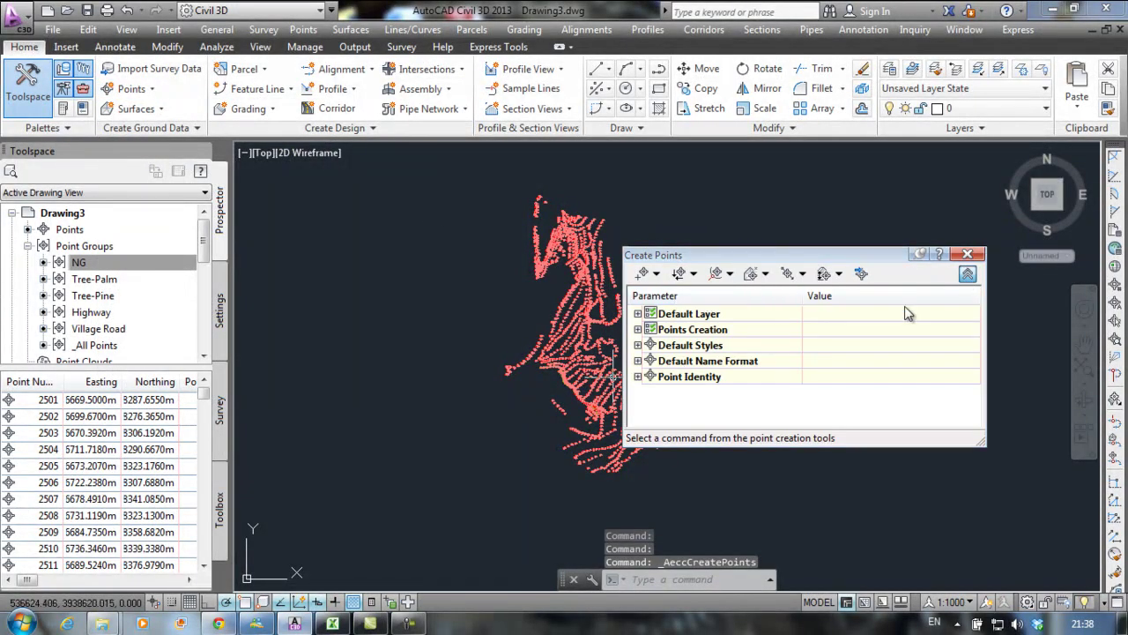
pyautogui.click(861, 275)
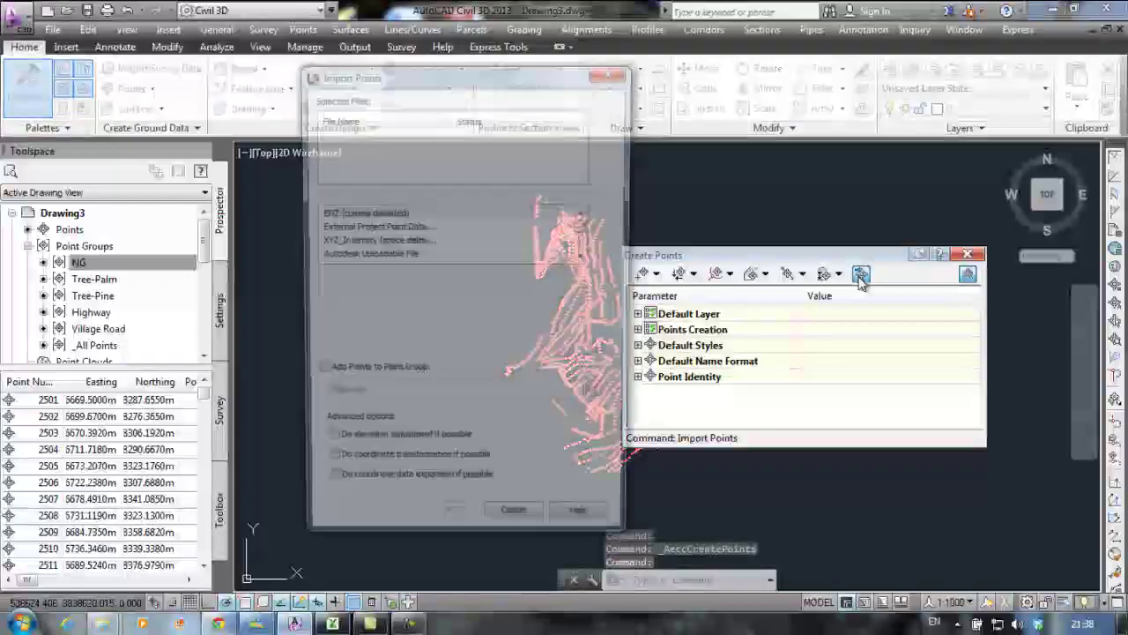
pyautogui.click(317, 374)
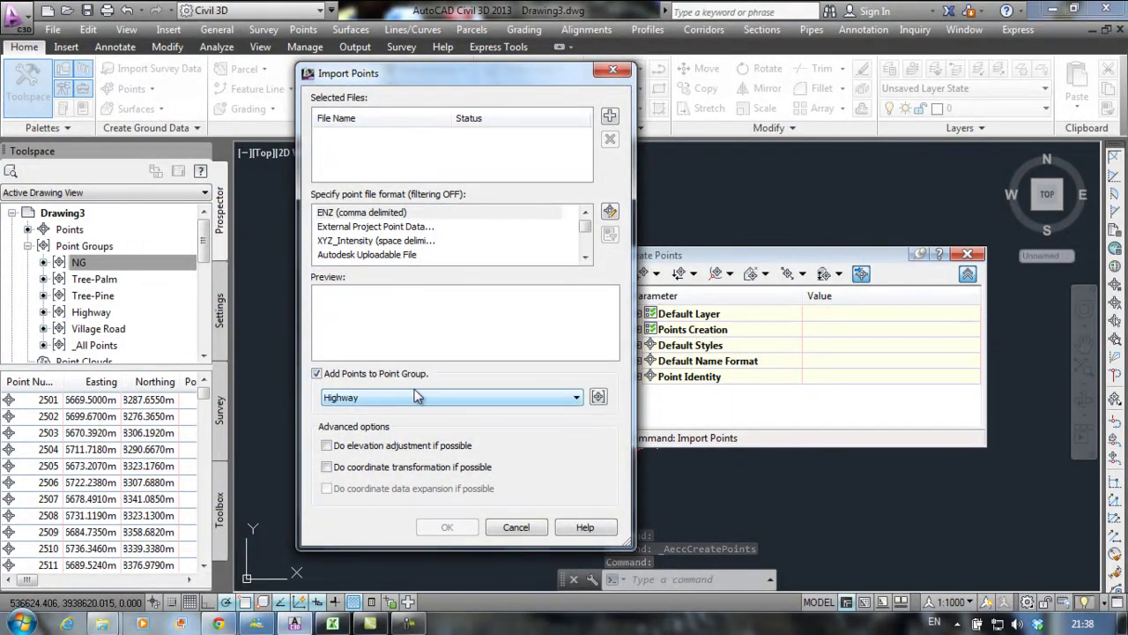
pyautogui.click(514, 527)
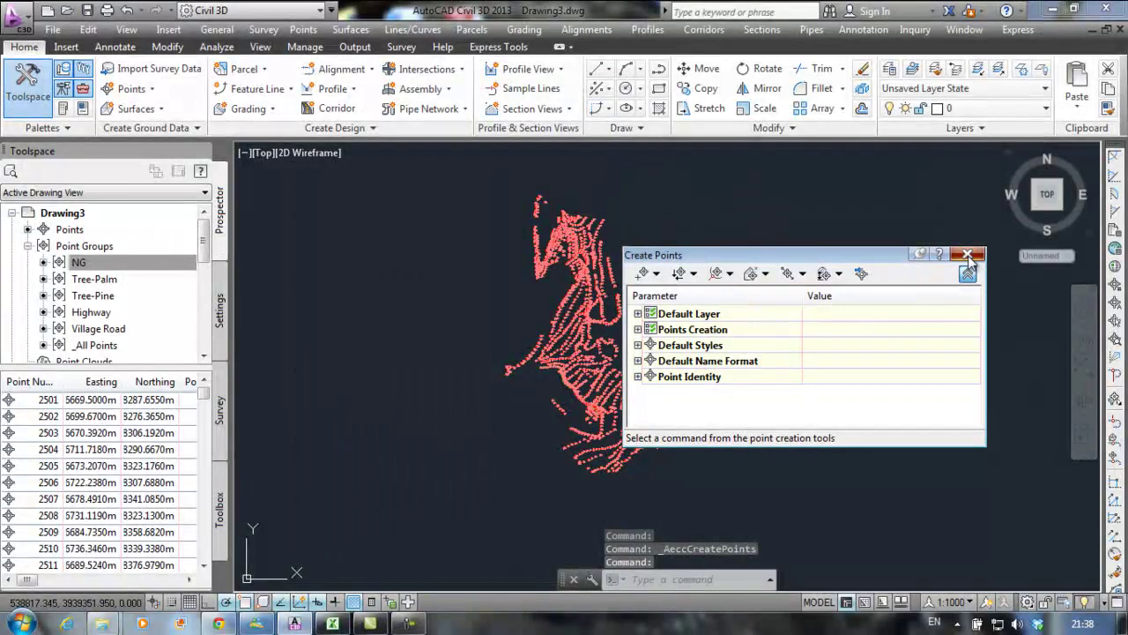
pyautogui.click(968, 255)
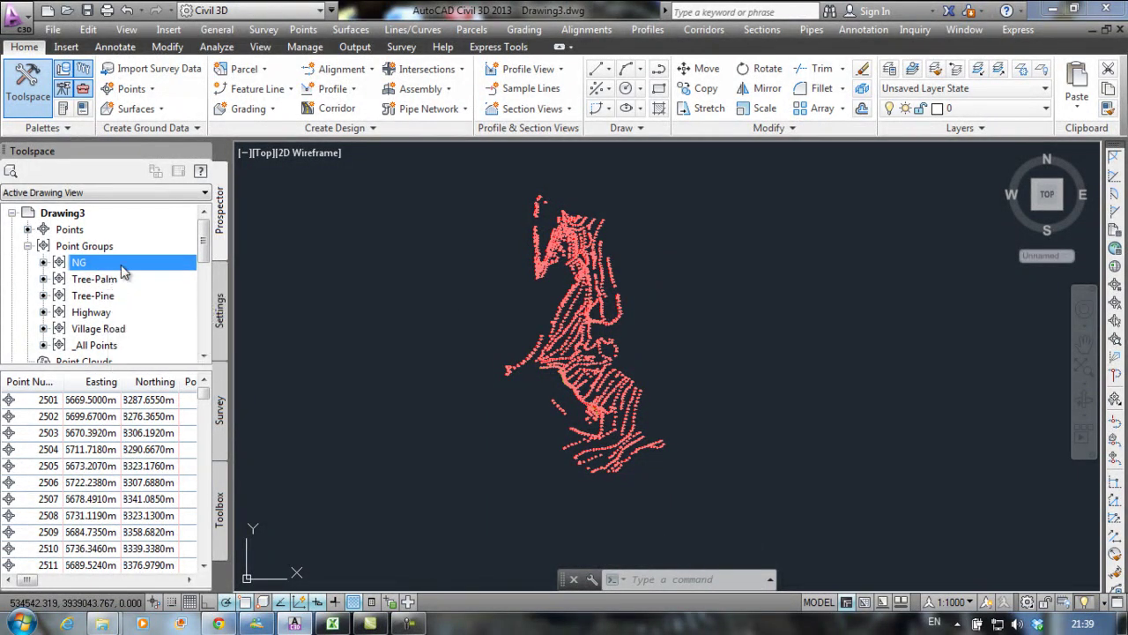
# List the Highway group's points and inspect the point labels in the drawing
pyautogui.moveTo(80, 269)
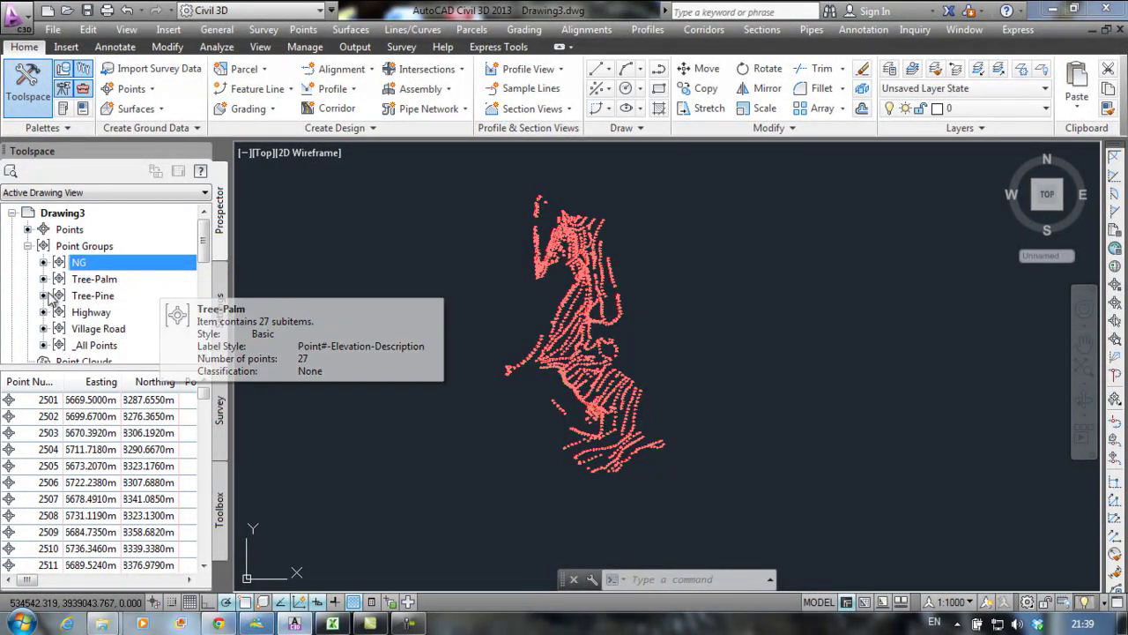
pyautogui.click(95, 313)
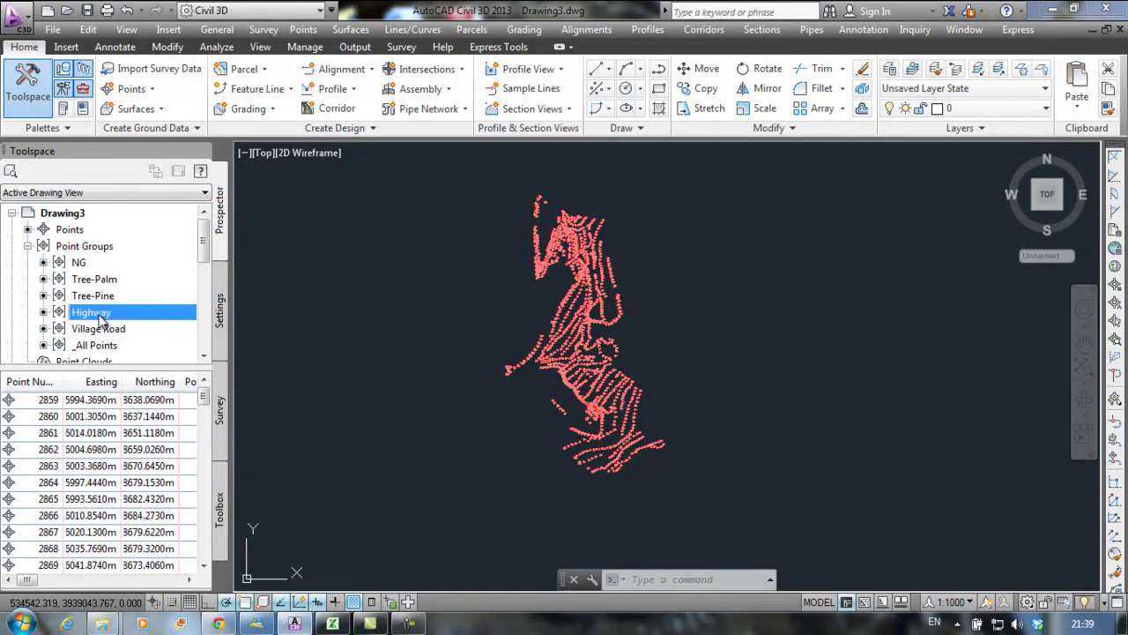
pyautogui.scroll(4, 520, 313)
pyautogui.scroll(2, 778, 228)
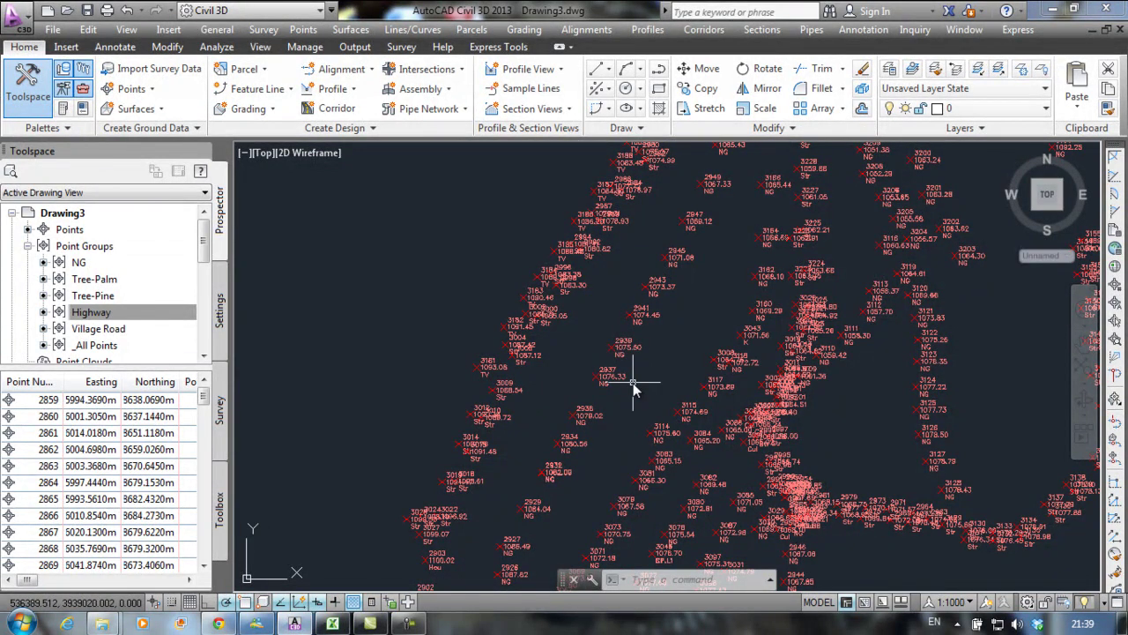
pyautogui.scroll(-3, 624, 384)
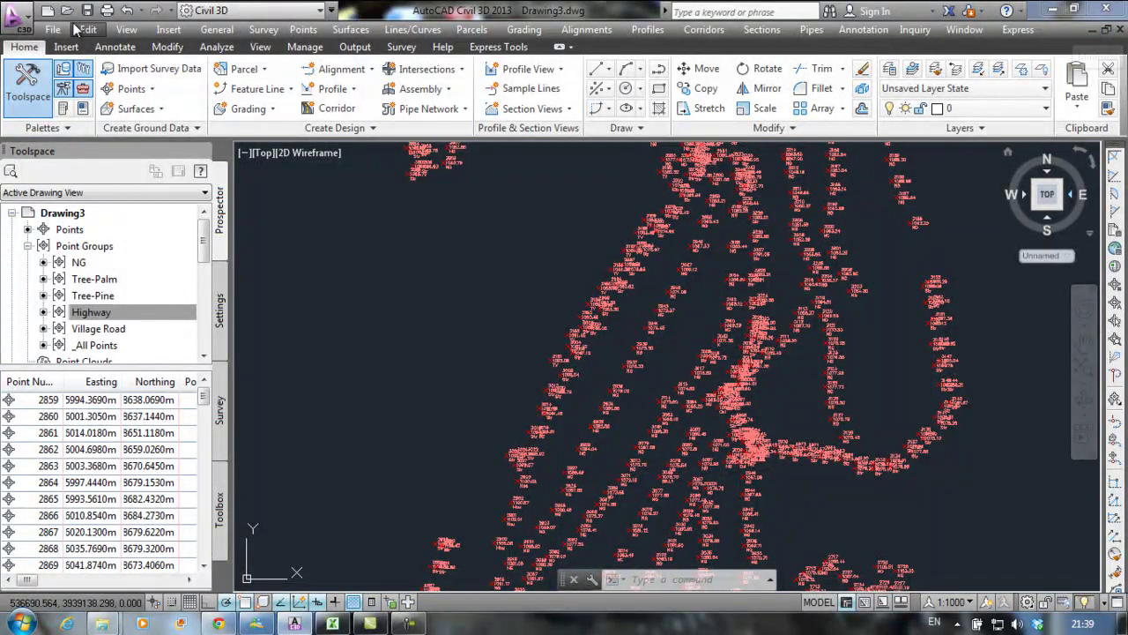
# Start a new drawing and examine the point names and coordinates in point1.txt from the Civil 3D Projects folder
pyautogui.click(46, 10)
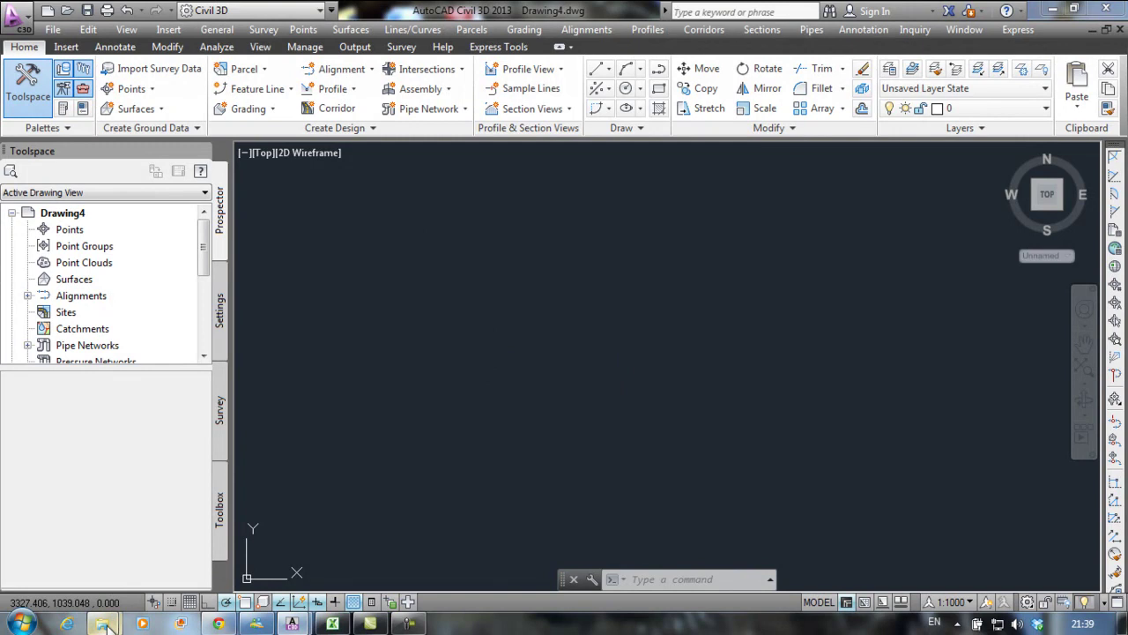
pyautogui.moveTo(103, 623)
pyautogui.click(103, 564)
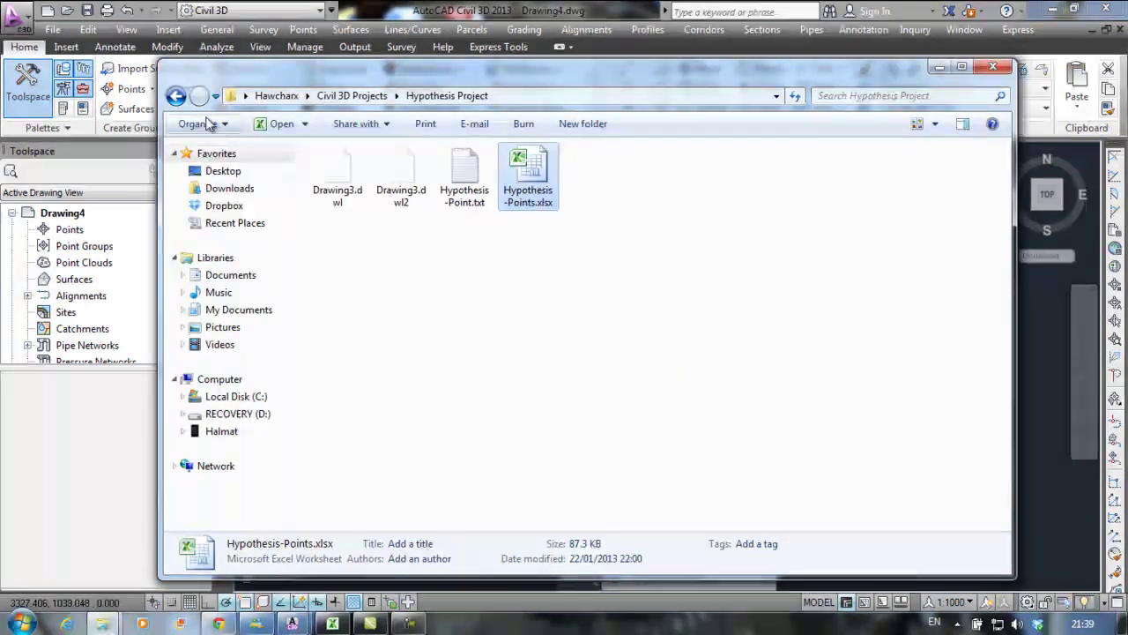
pyautogui.click(176, 95)
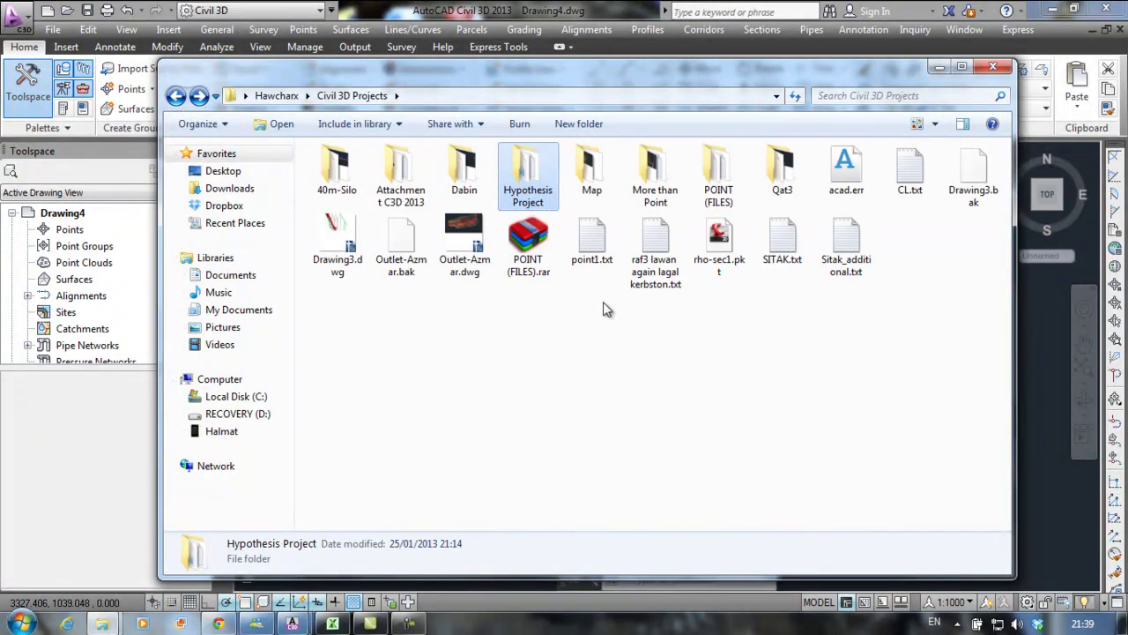
pyautogui.doubleClick(592, 243)
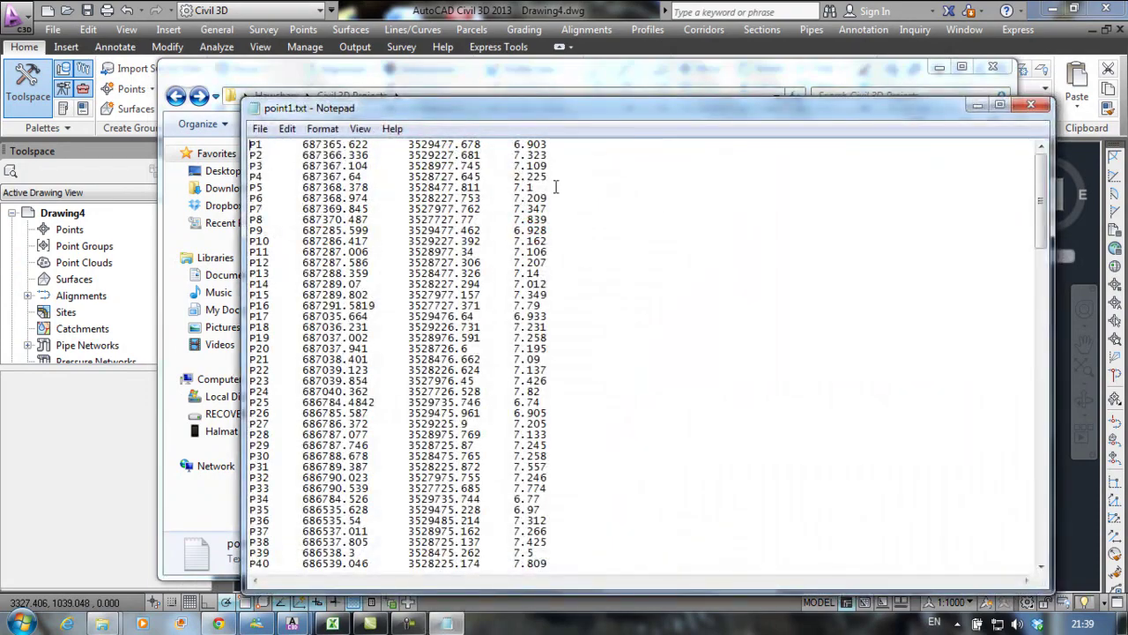
pyautogui.scroll(-16, 581, 418)
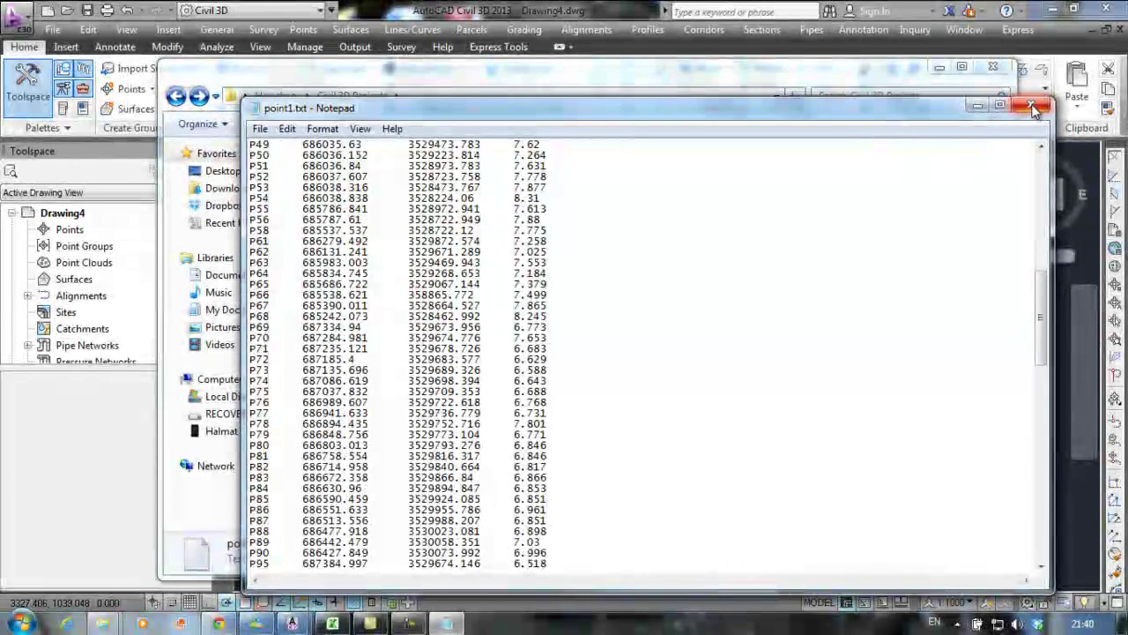
pyautogui.click(1035, 108)
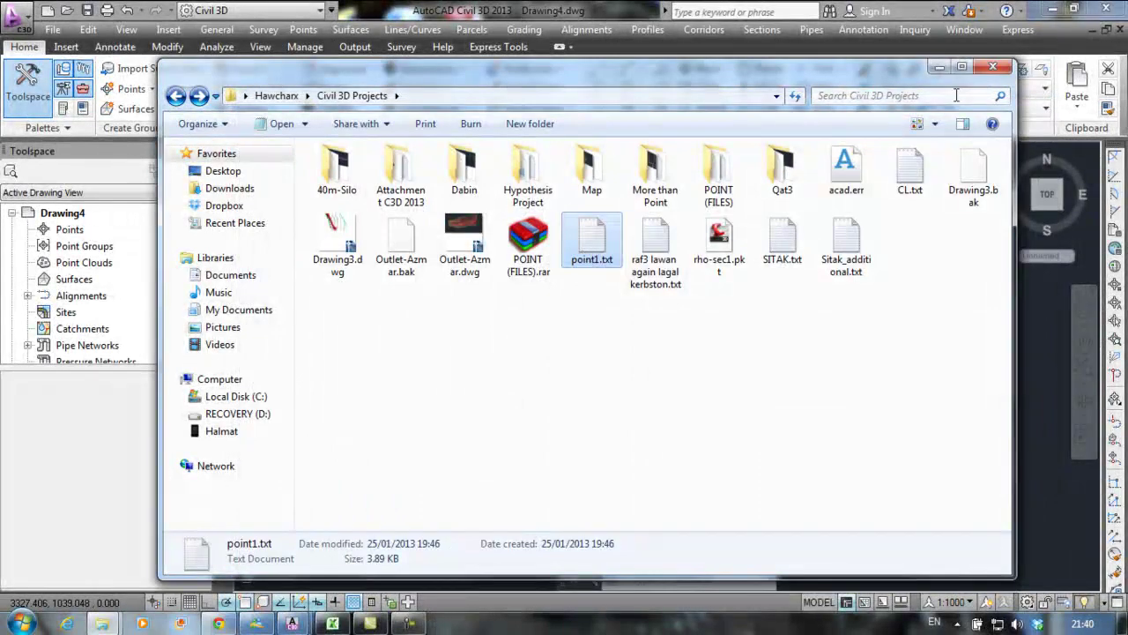
pyautogui.click(939, 69)
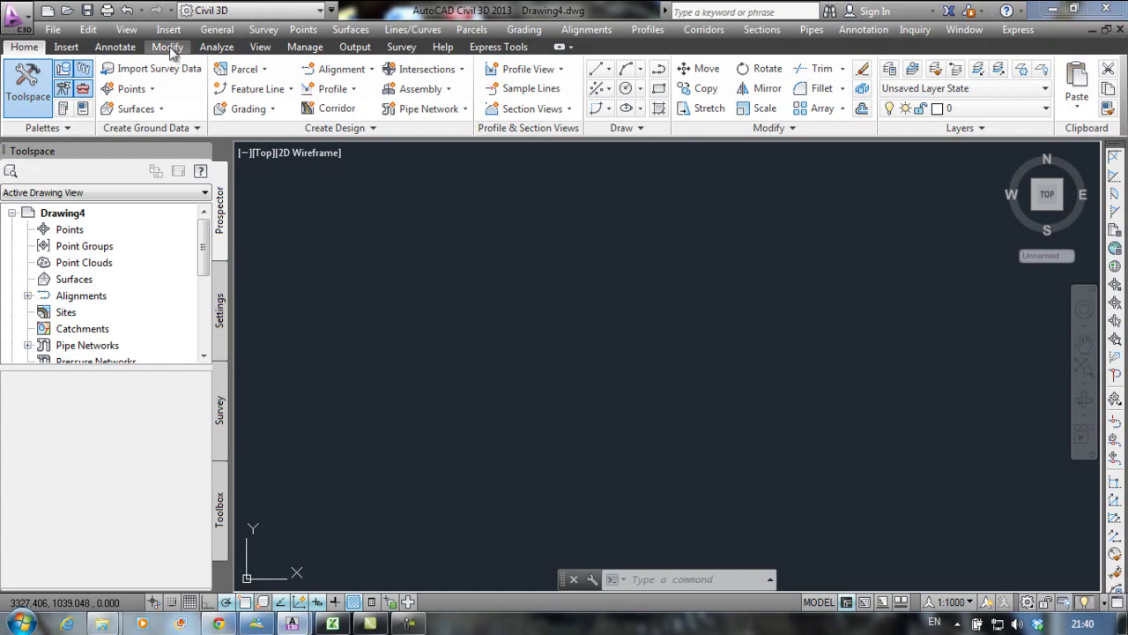
pyautogui.click(134, 88)
pyautogui.click(195, 112)
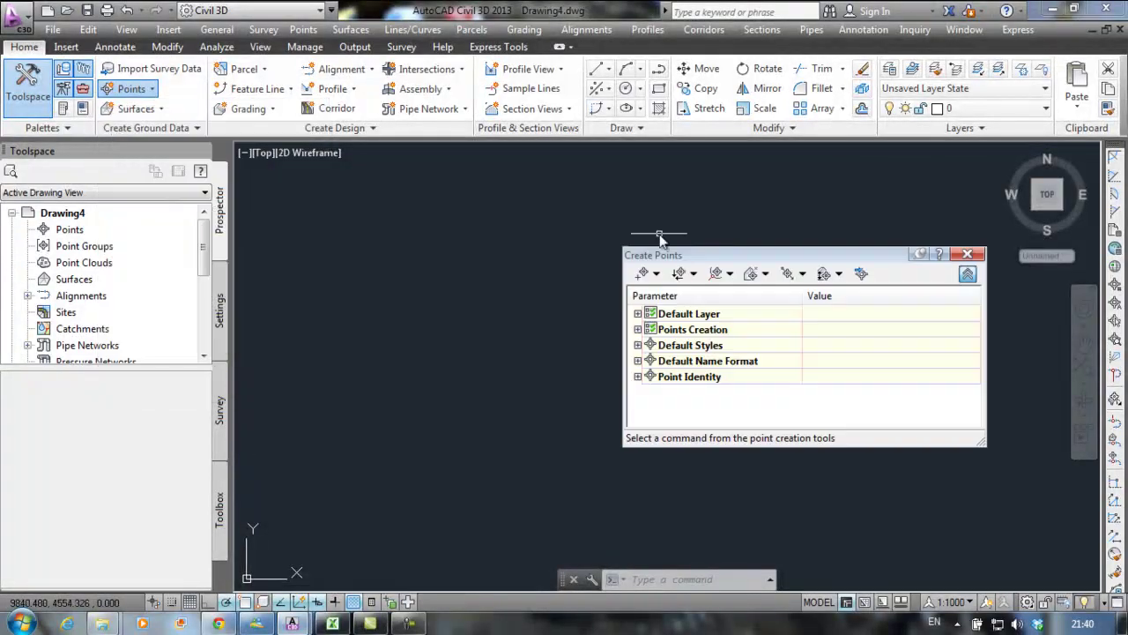
pyautogui.click(977, 250)
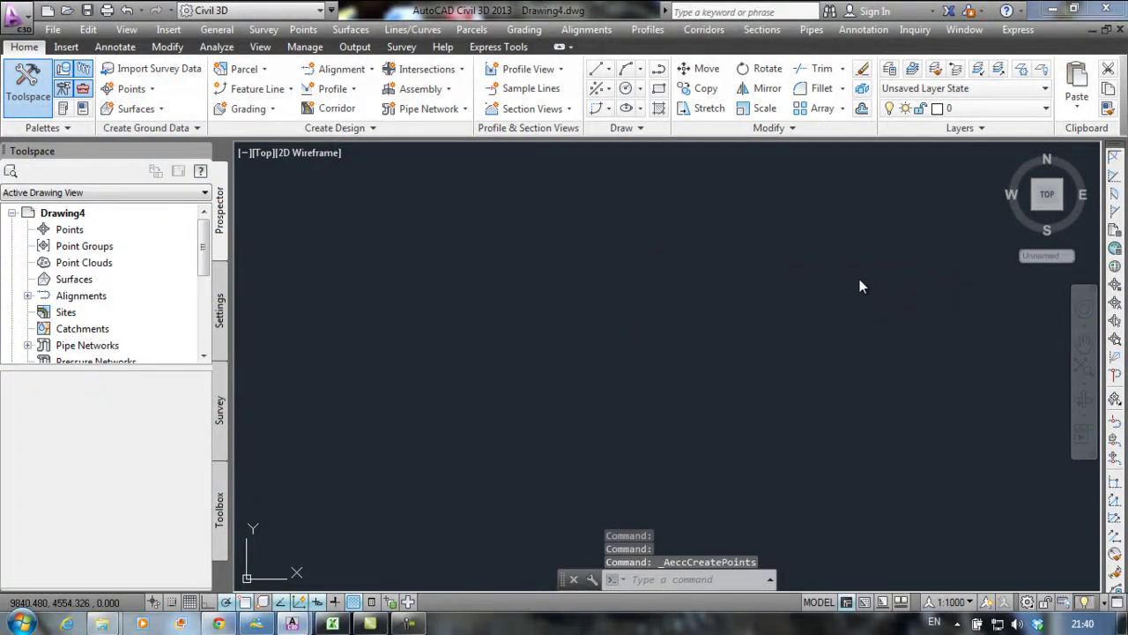
pyautogui.click(130, 88)
pyautogui.click(721, 302)
# Try to import point1.txt from the Civil 3D Projects folder as a point file
pyautogui.click(132, 89)
pyautogui.click(148, 106)
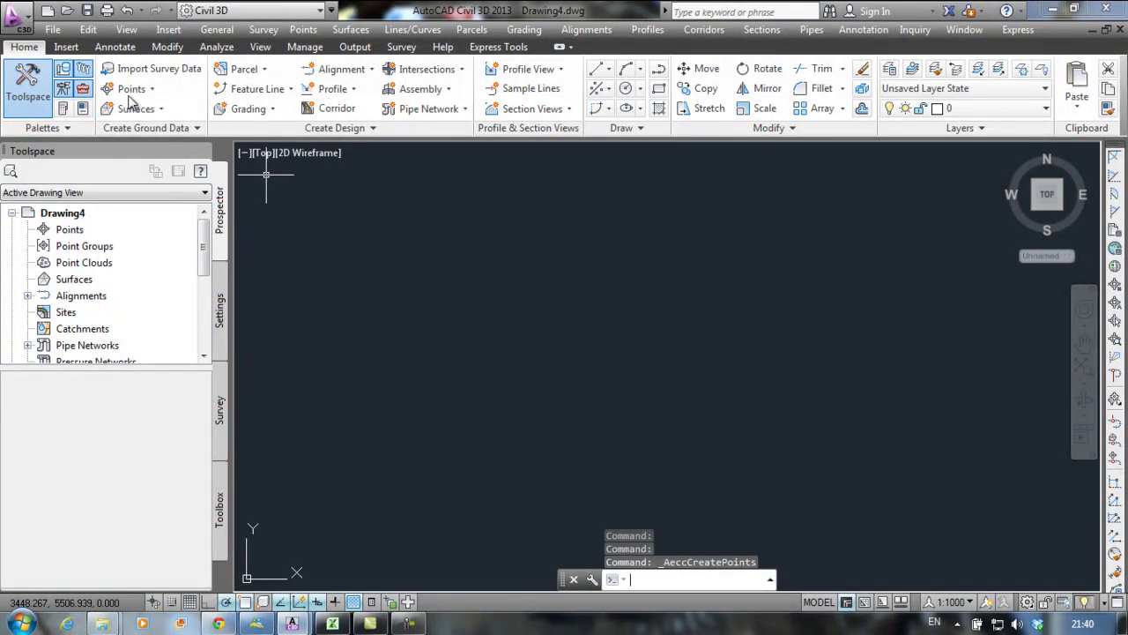
pyautogui.click(66, 47)
pyautogui.click(172, 91)
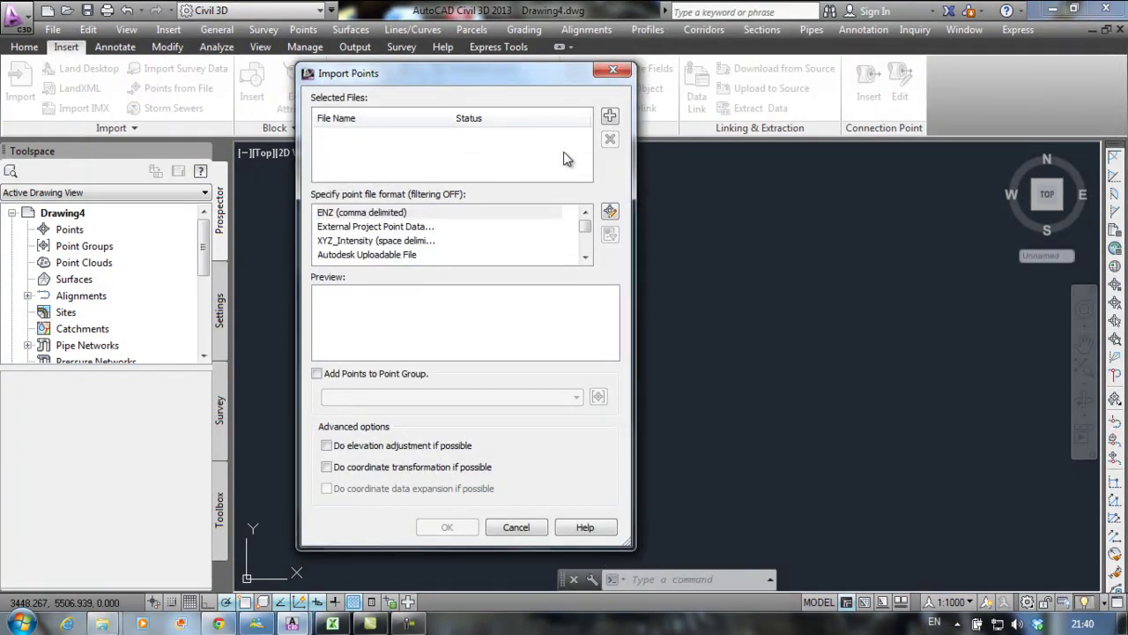
pyautogui.click(609, 116)
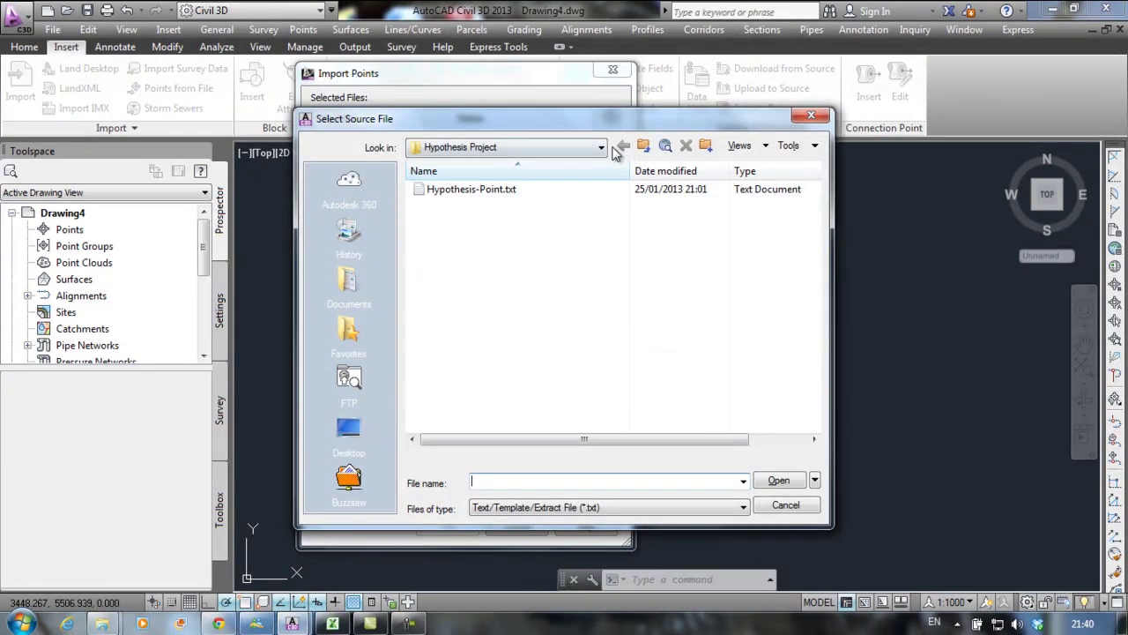
pyautogui.click(643, 145)
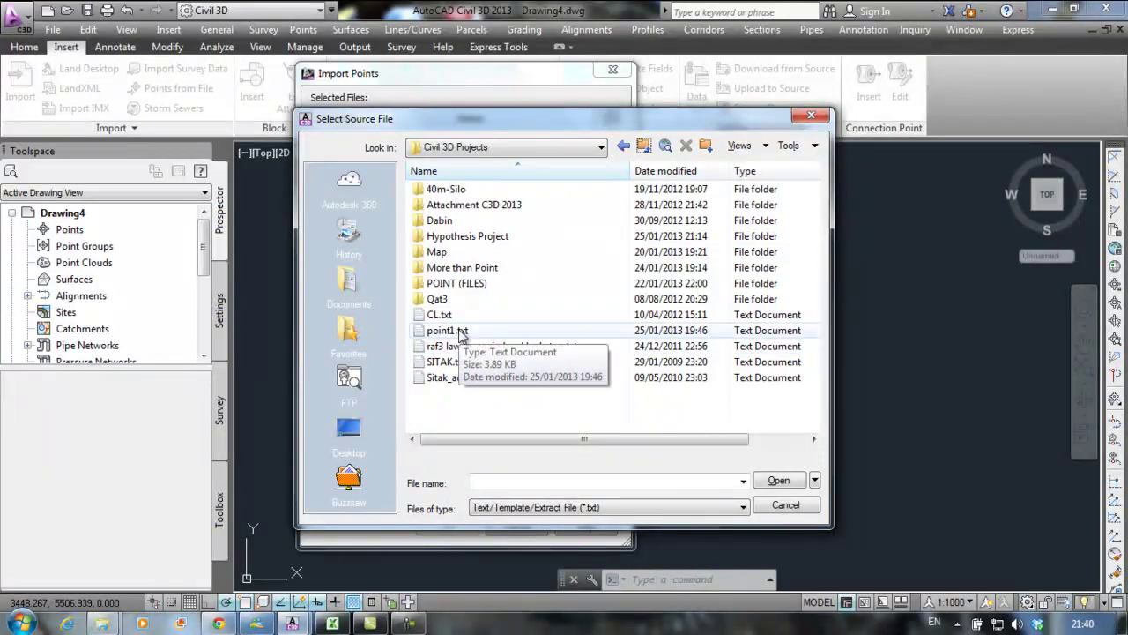
pyautogui.doubleClick(445, 330)
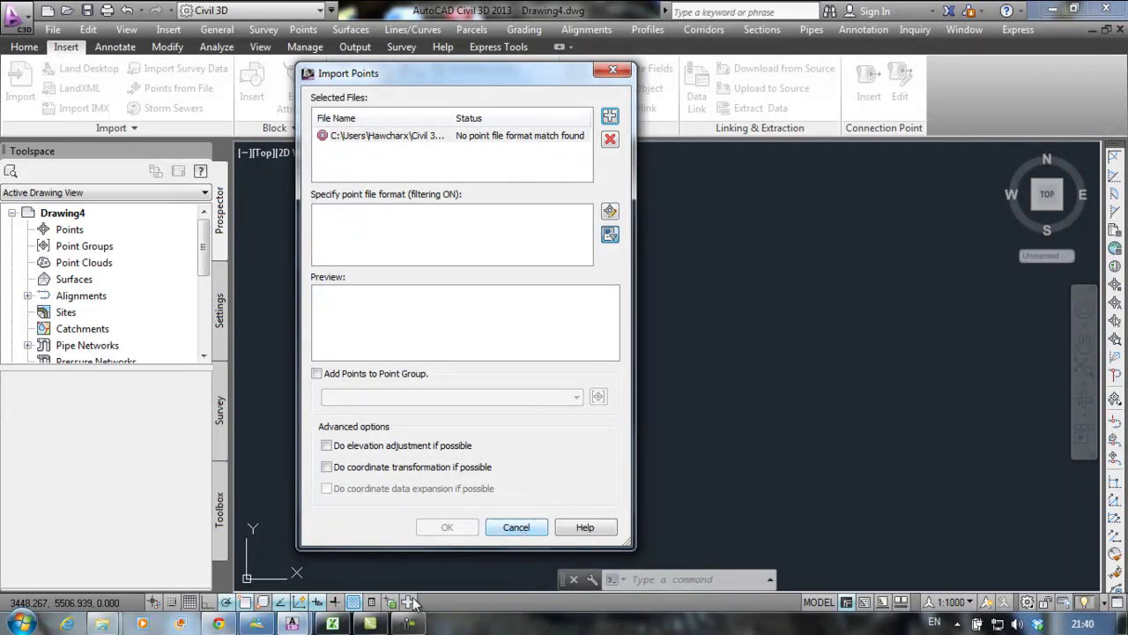
# Examine the point names and column order throughout point1.txt, and leave the point import without importing
pyautogui.moveTo(102, 625)
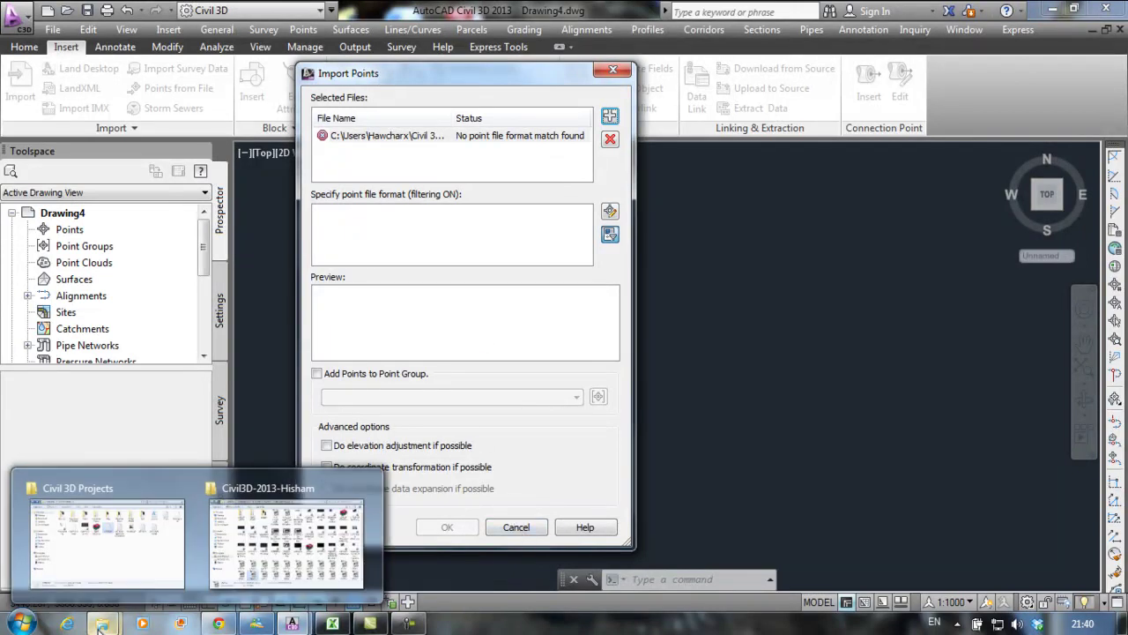
pyautogui.click(108, 557)
pyautogui.doubleClick(585, 236)
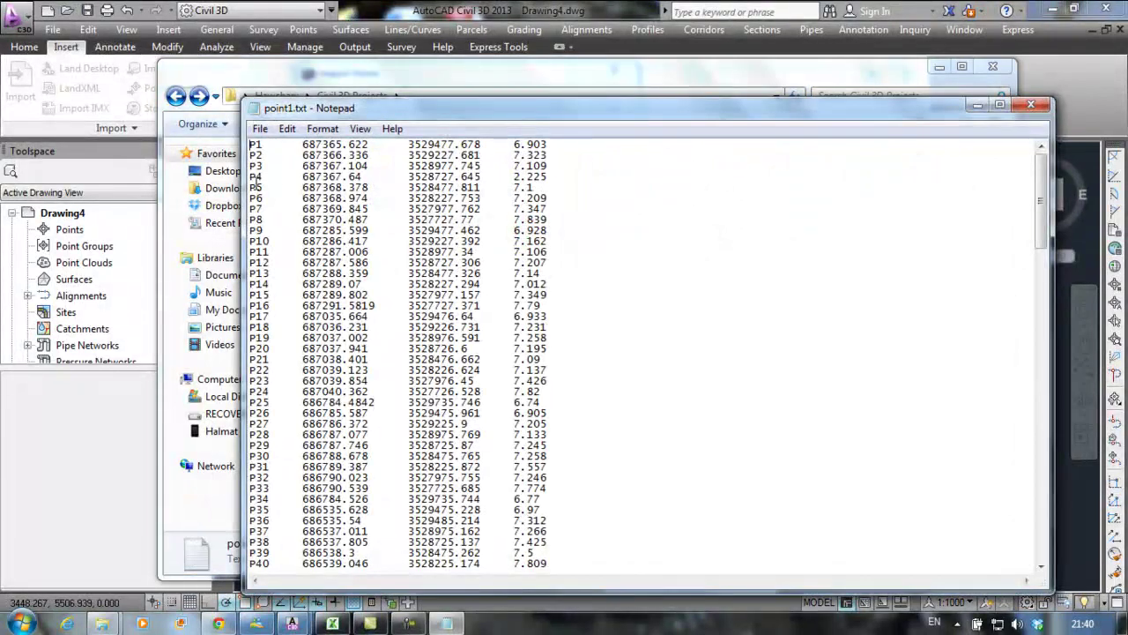
pyautogui.scroll(-14, 268, 343)
pyautogui.scroll(-8, 271, 313)
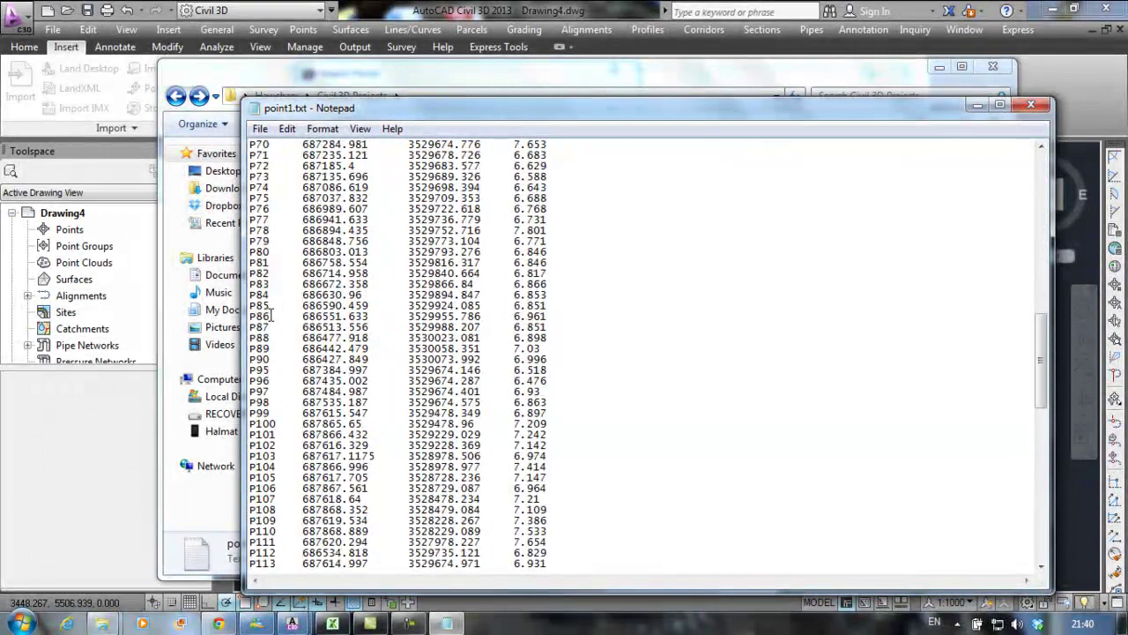
pyautogui.scroll(12, 263, 273)
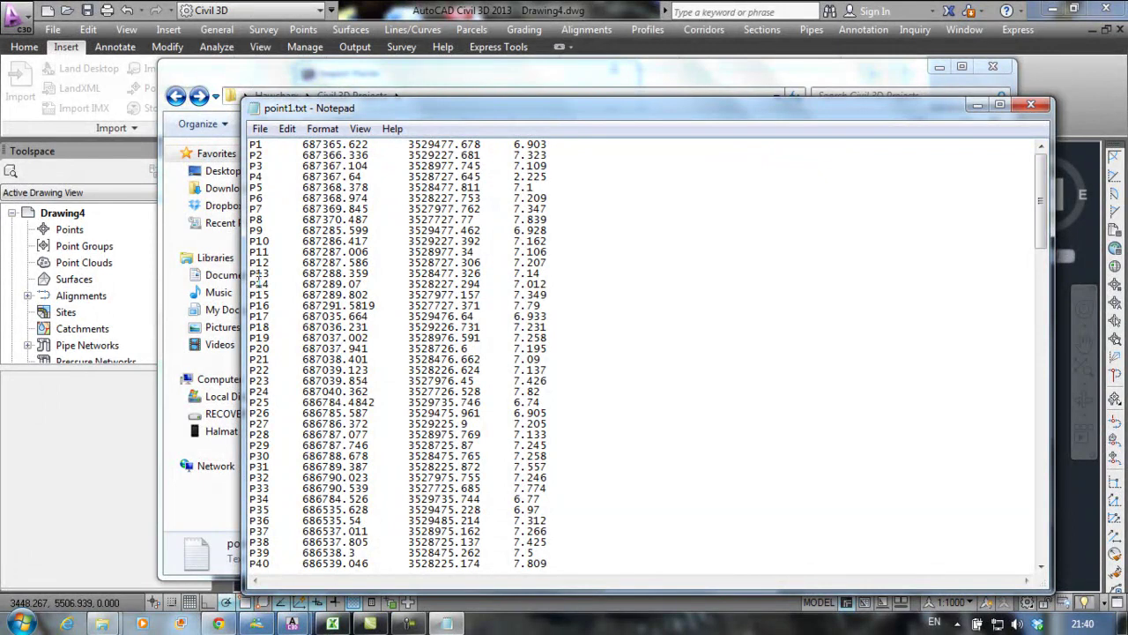
pyautogui.click(1030, 105)
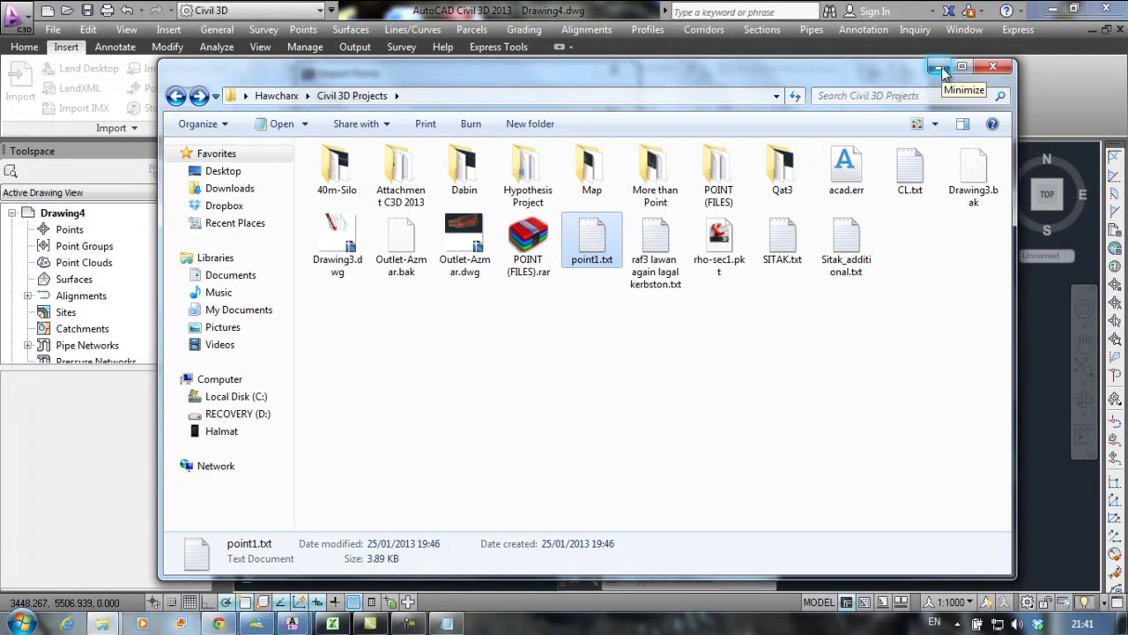
pyautogui.click(939, 68)
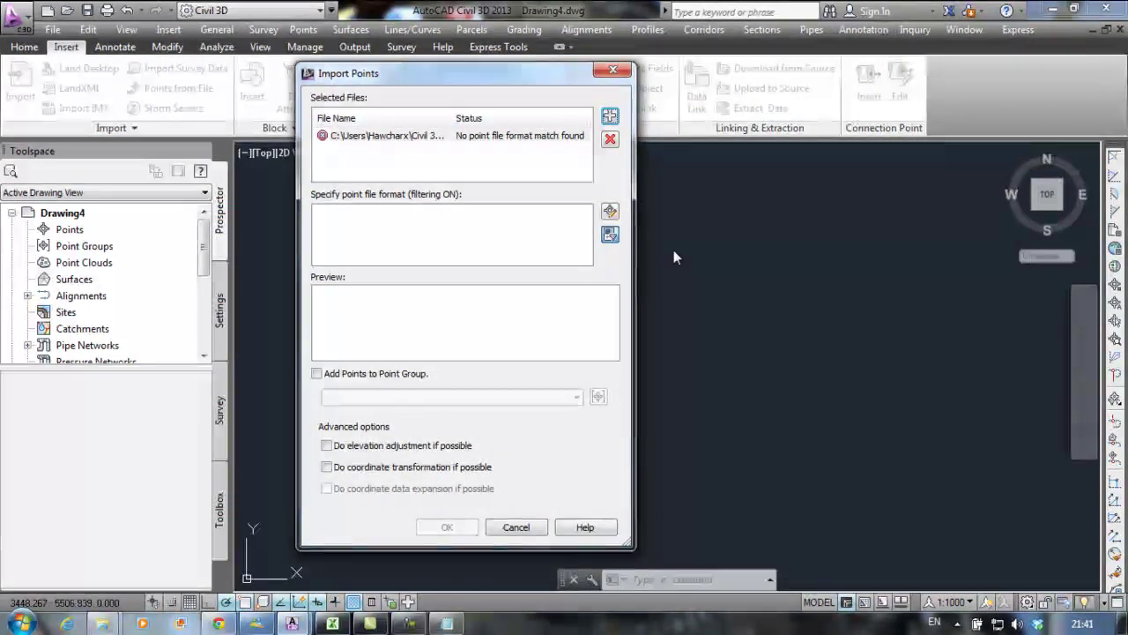
pyautogui.click(509, 527)
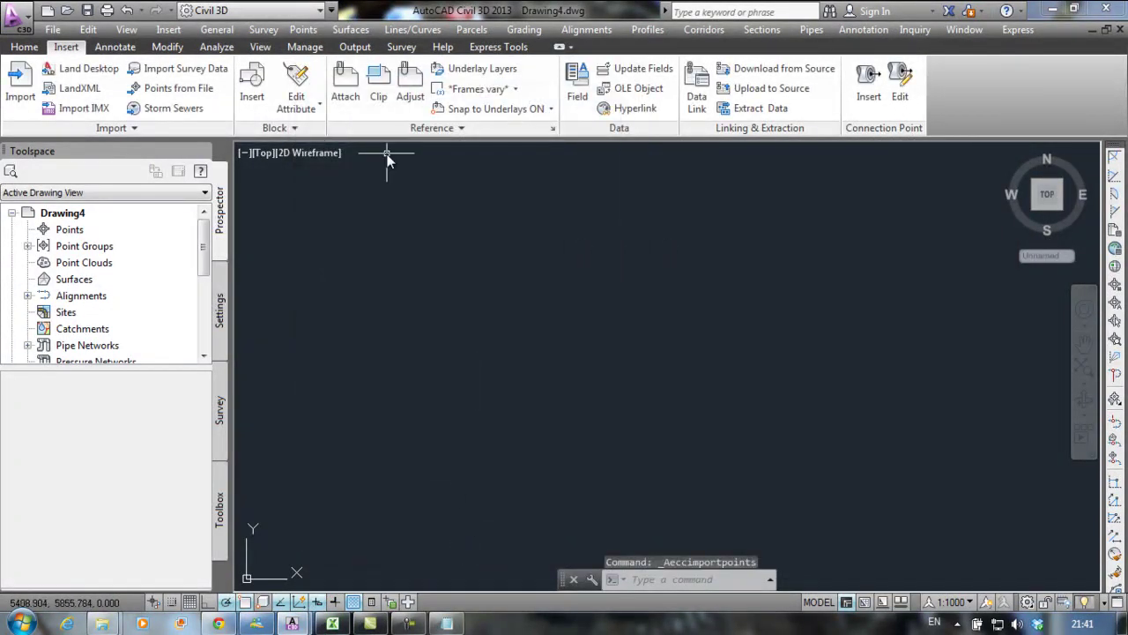
# Make a copy of the PENZ (space delimited) point file format in the drawing settings
pyautogui.click(221, 309)
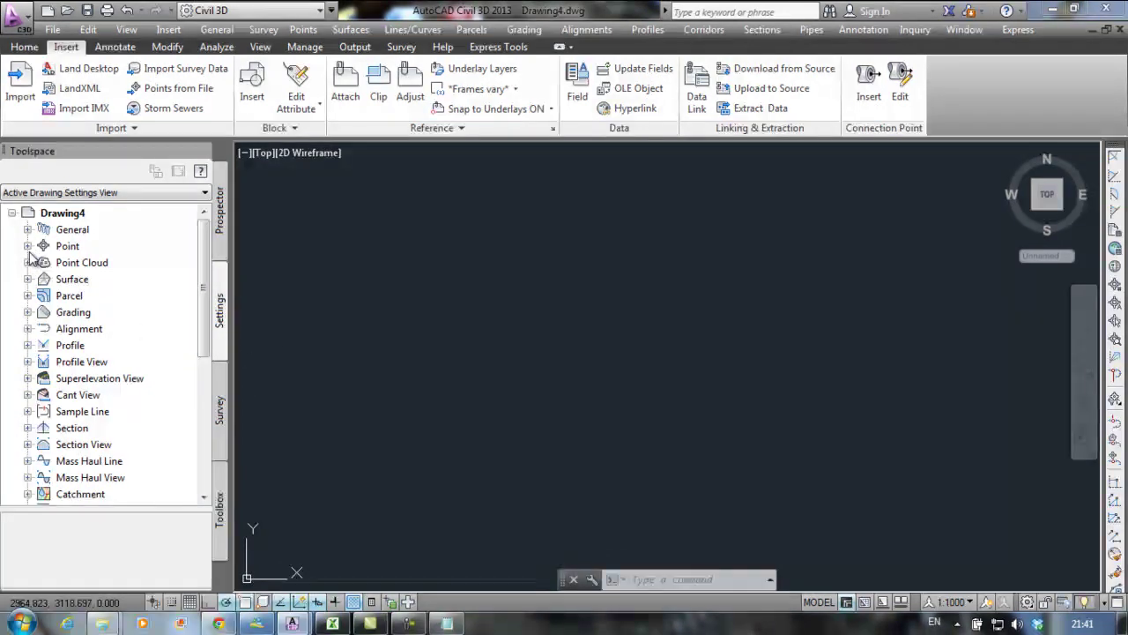
pyautogui.click(27, 247)
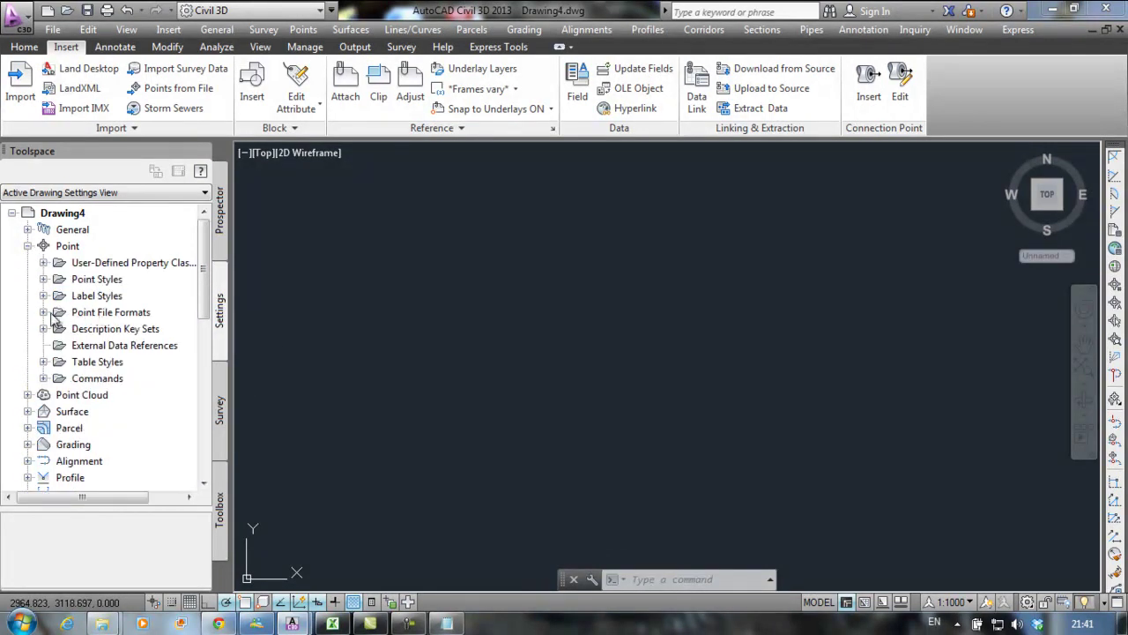
pyautogui.click(43, 313)
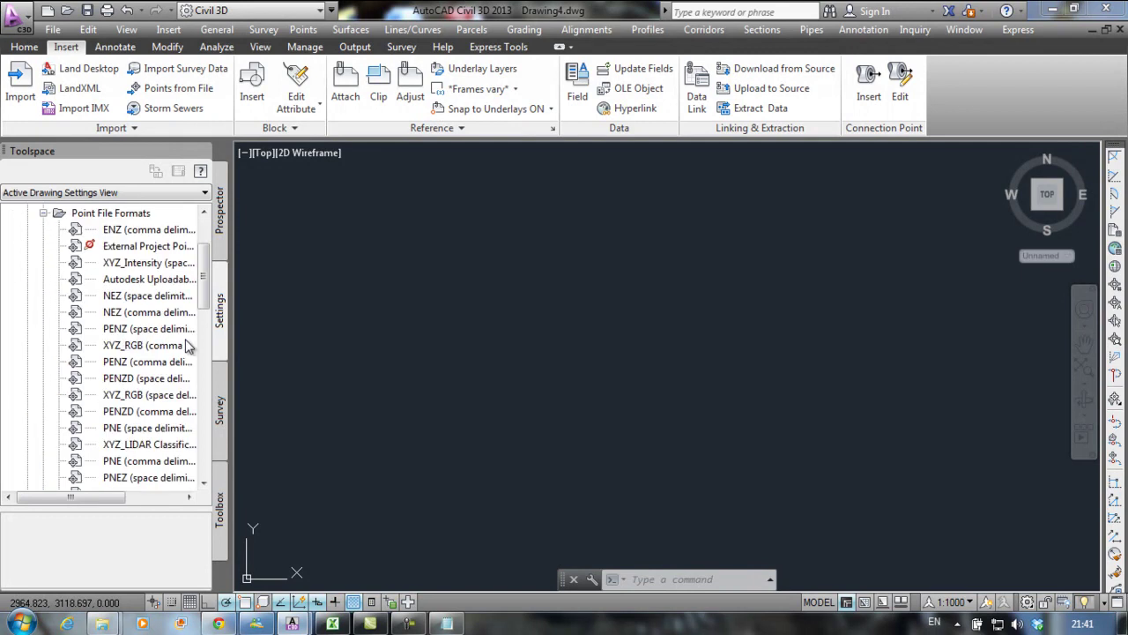
pyautogui.moveTo(447, 624)
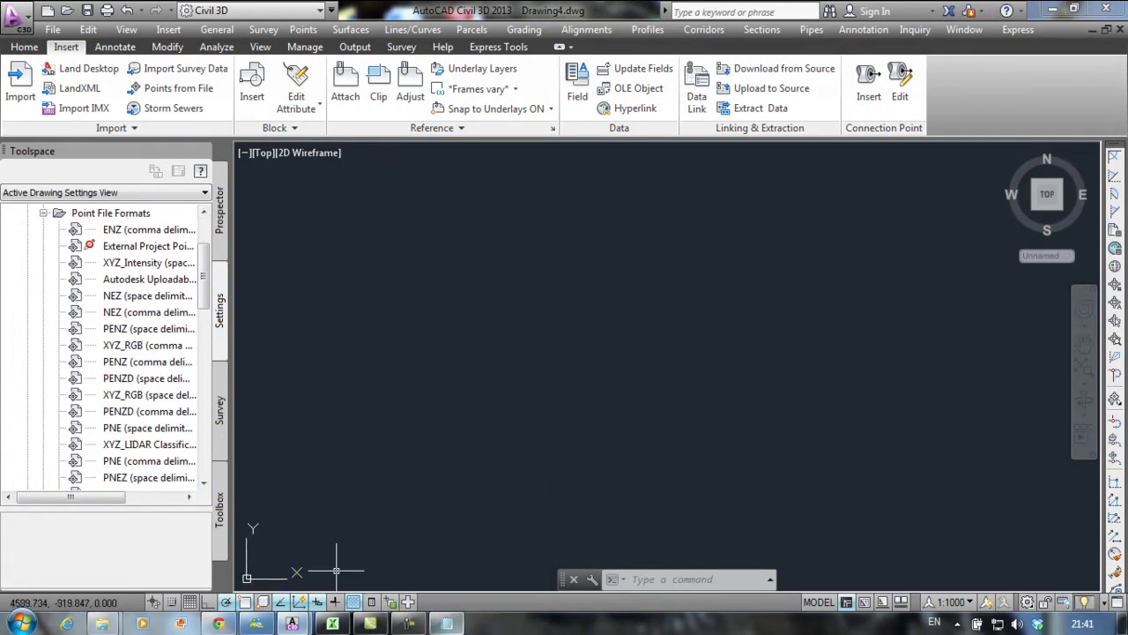
pyautogui.click(447, 623)
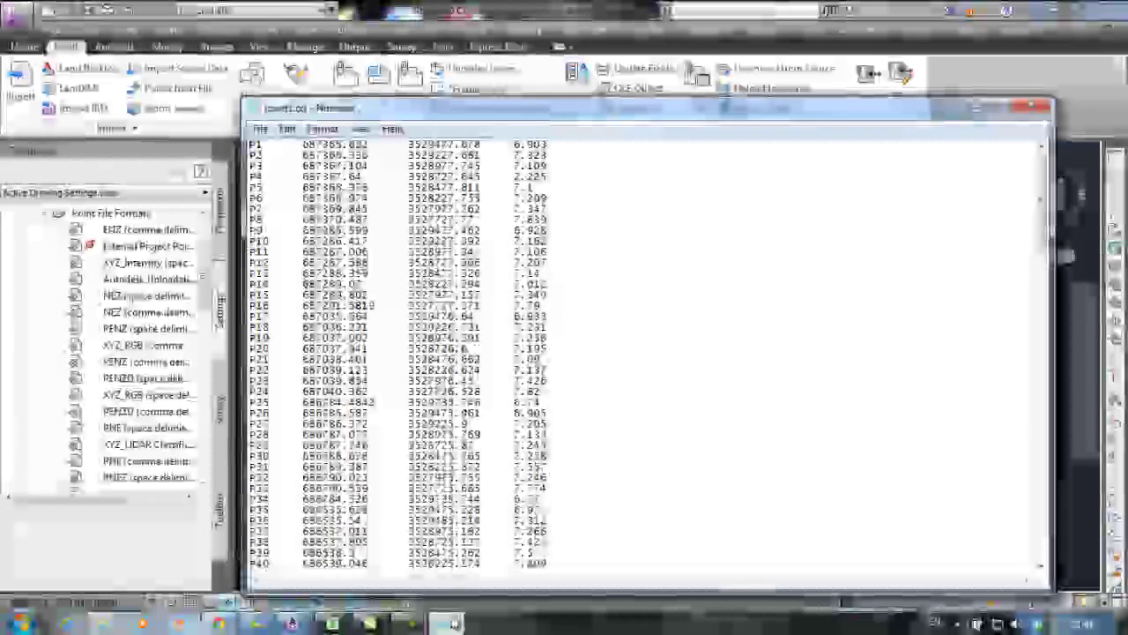
pyautogui.click(450, 623)
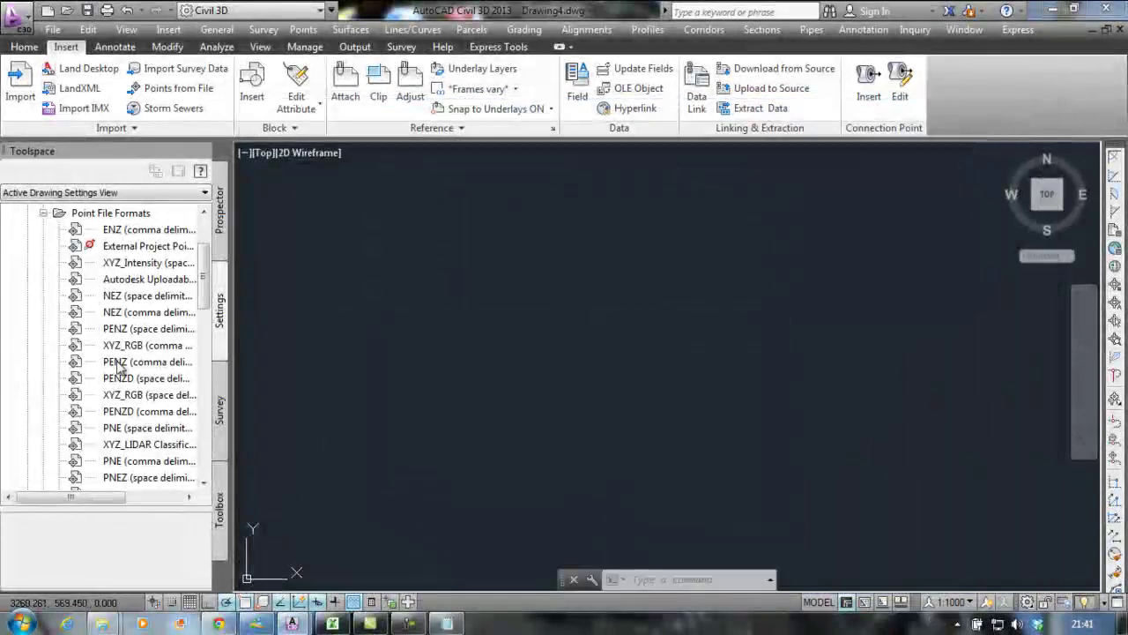
pyautogui.click(104, 331)
pyautogui.rightClick(107, 334)
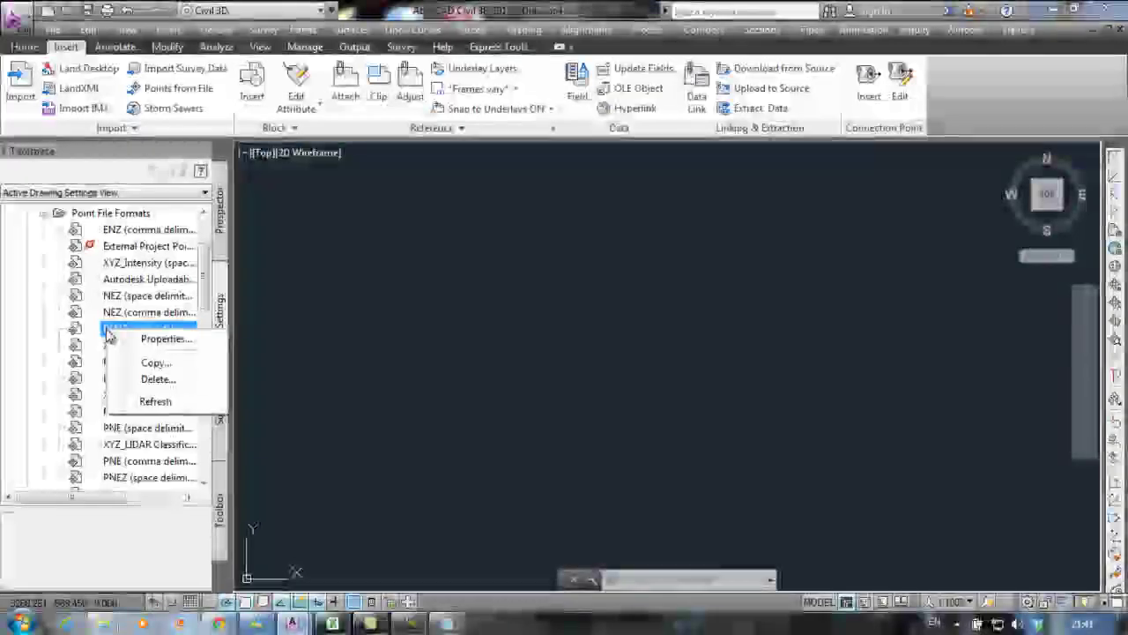
pyautogui.click(157, 363)
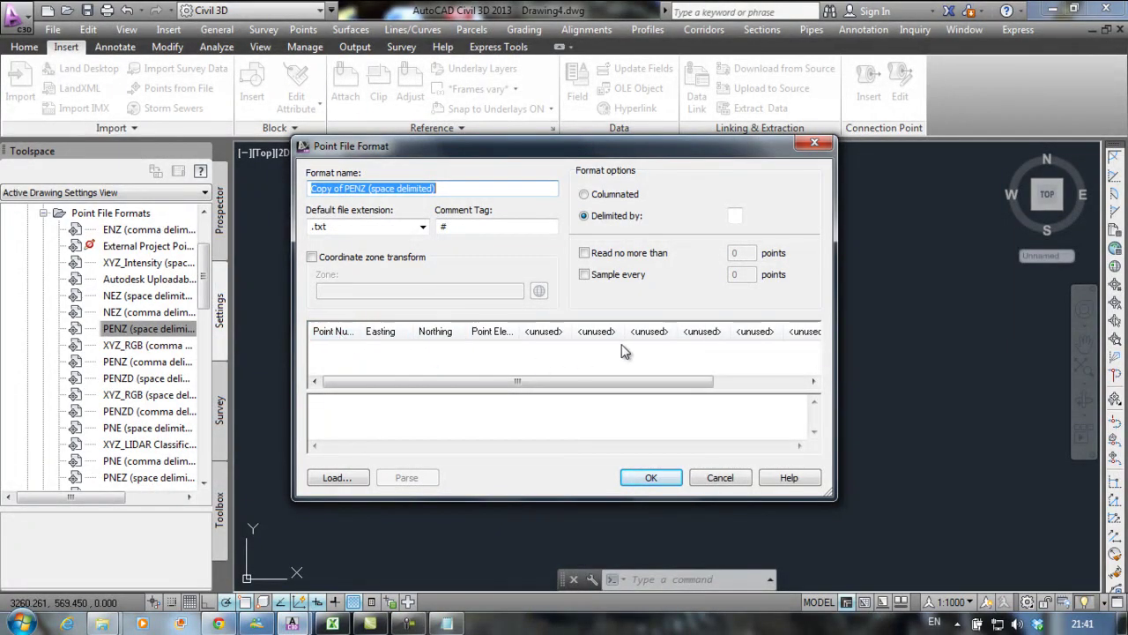
# Change the copied format's first column from Point Number to Name and save the format
pyautogui.click(338, 335)
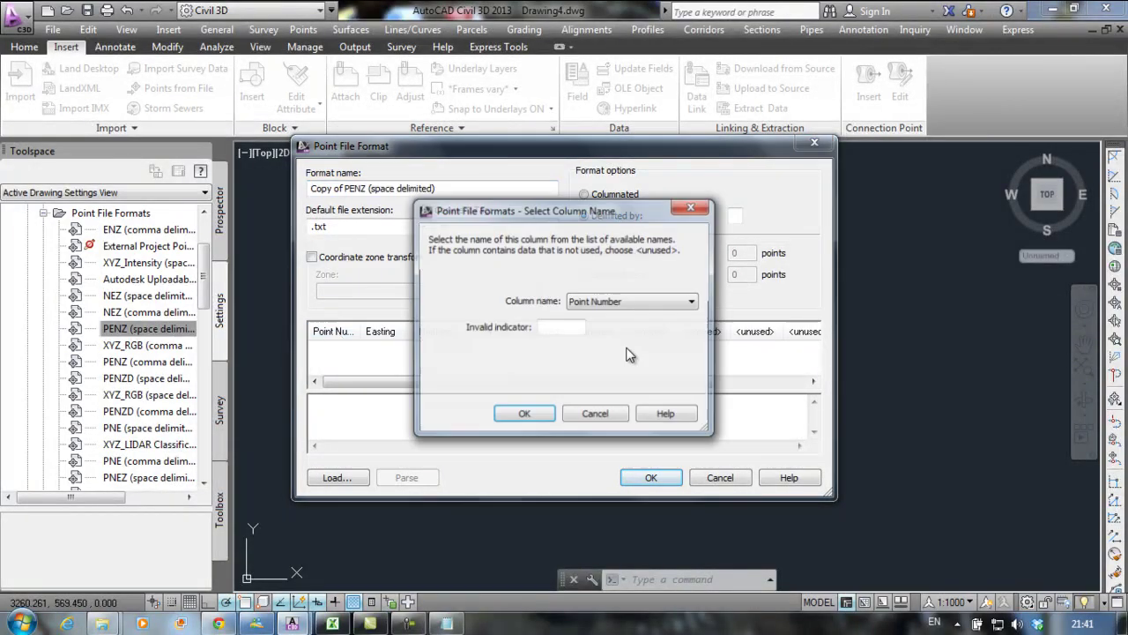
pyautogui.click(635, 302)
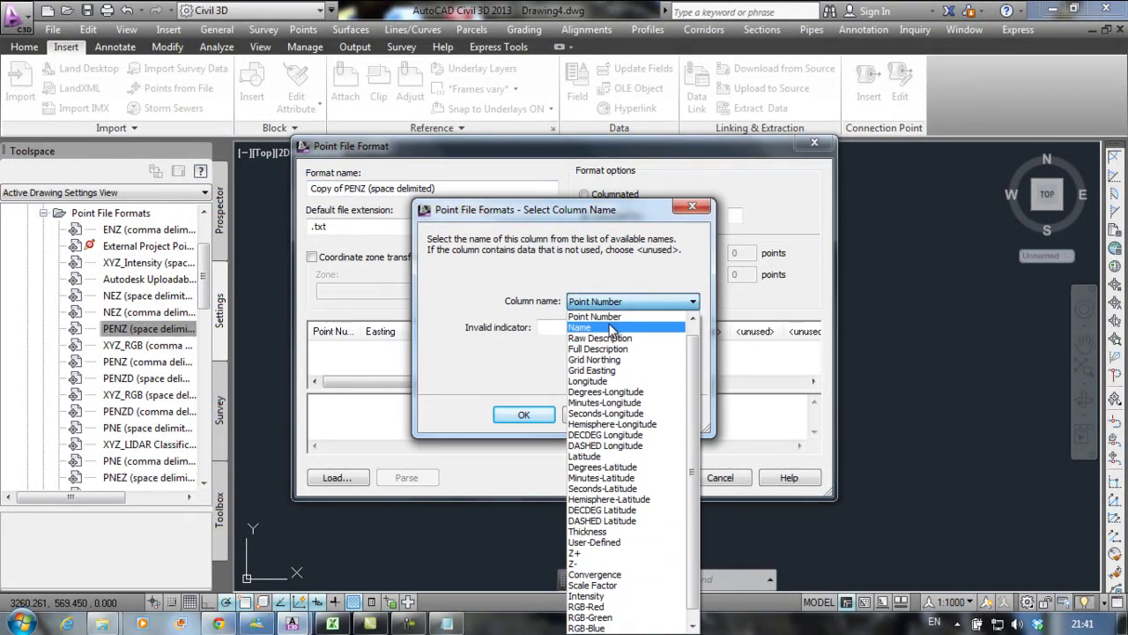
pyautogui.click(609, 326)
pyautogui.click(526, 415)
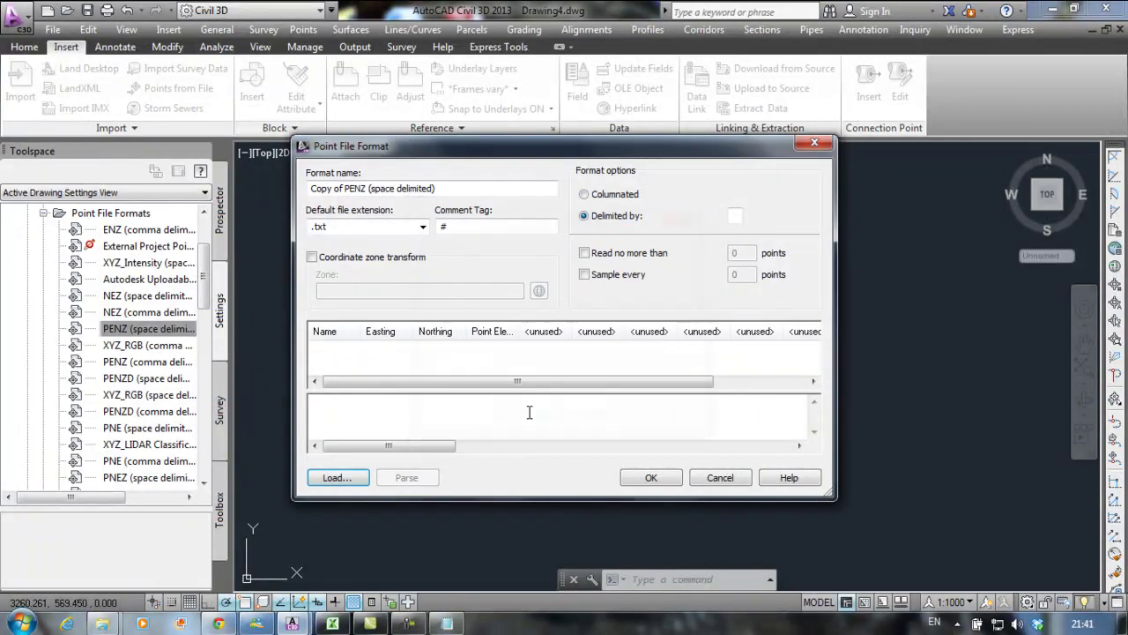
pyautogui.click(651, 478)
# Import point1.txt from the Civil 3D Projects folder using the Copy of PENZ (space delimited) format
pyautogui.click(221, 201)
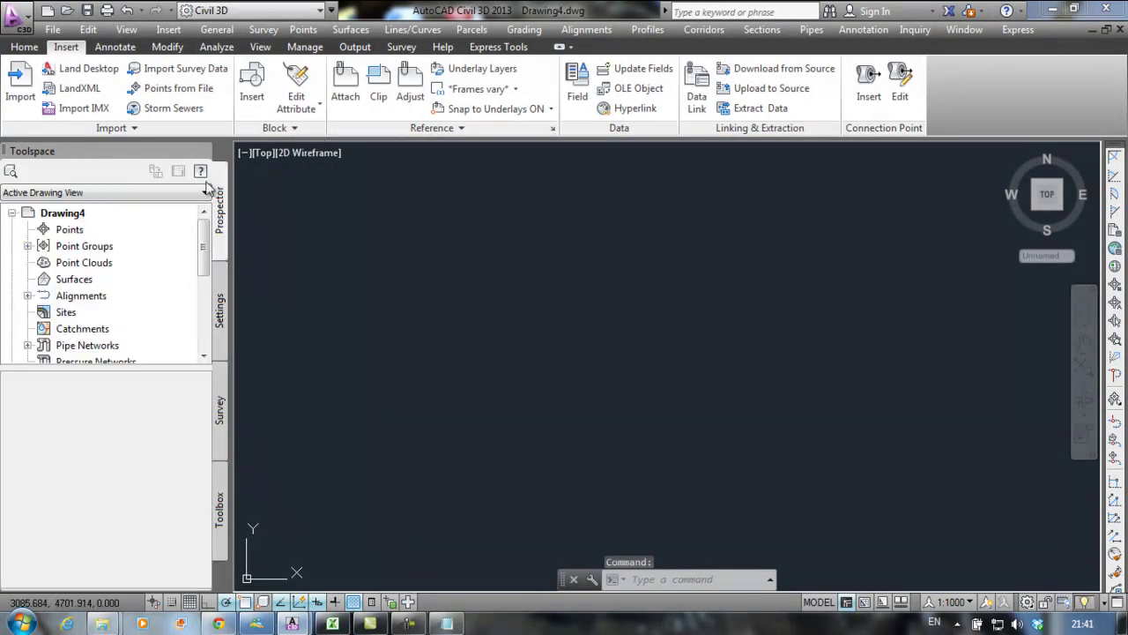
pyautogui.click(168, 88)
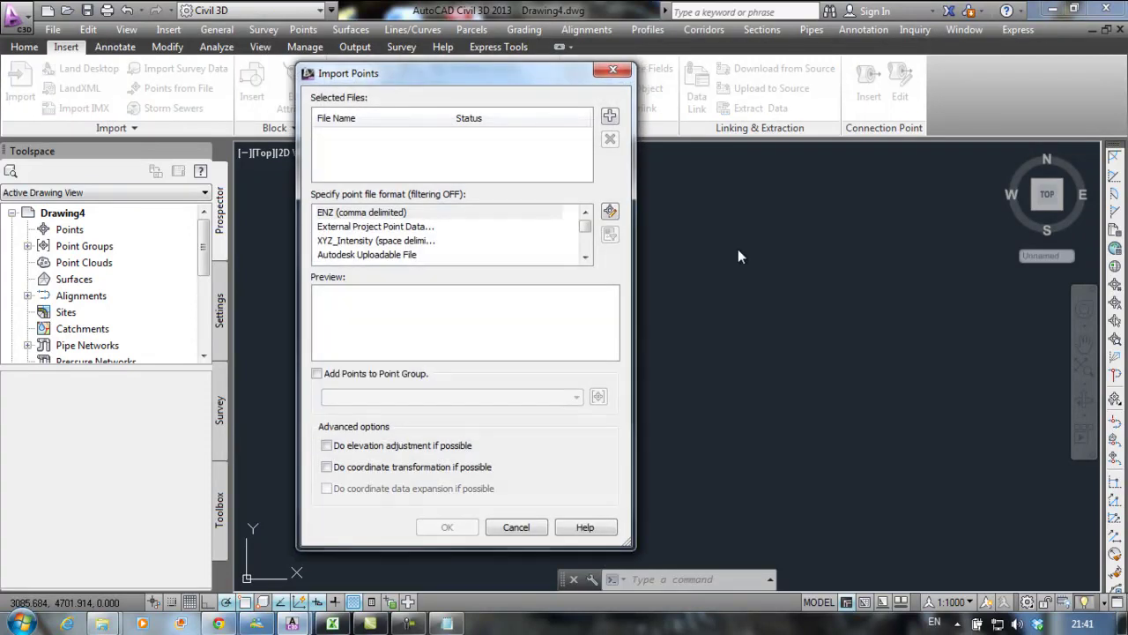
pyautogui.click(610, 117)
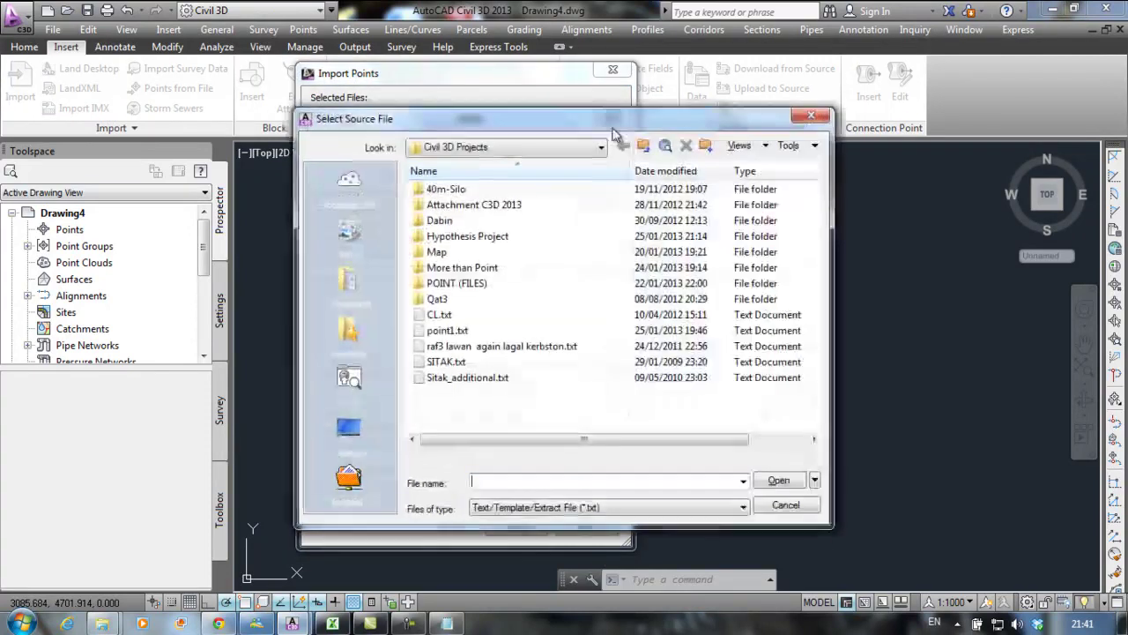
pyautogui.doubleClick(473, 331)
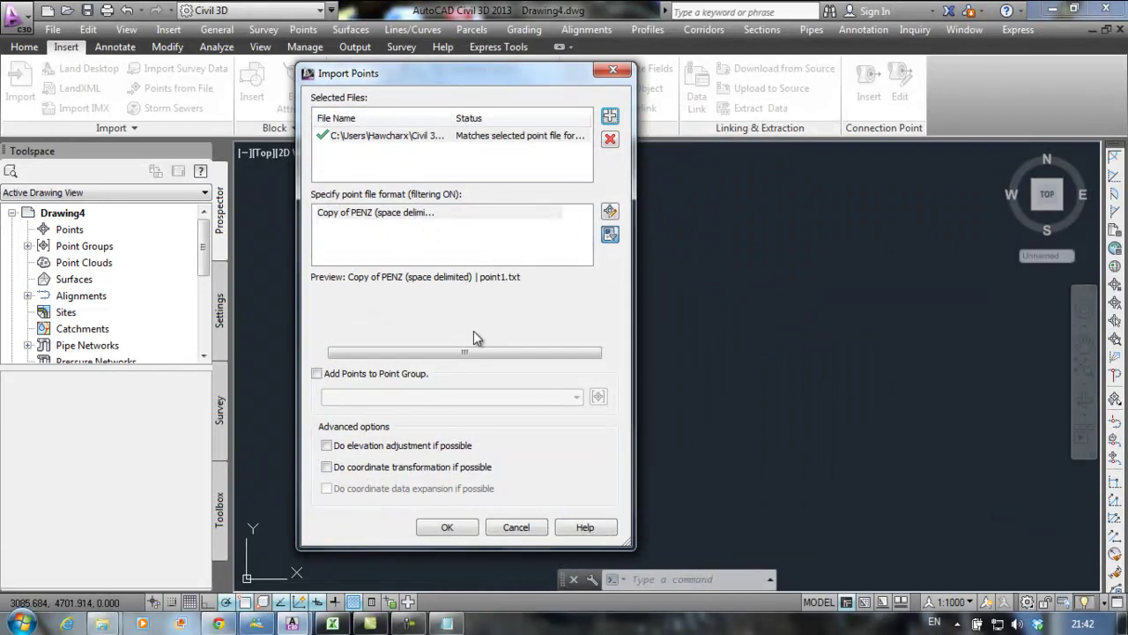
pyautogui.click(366, 213)
pyautogui.click(450, 526)
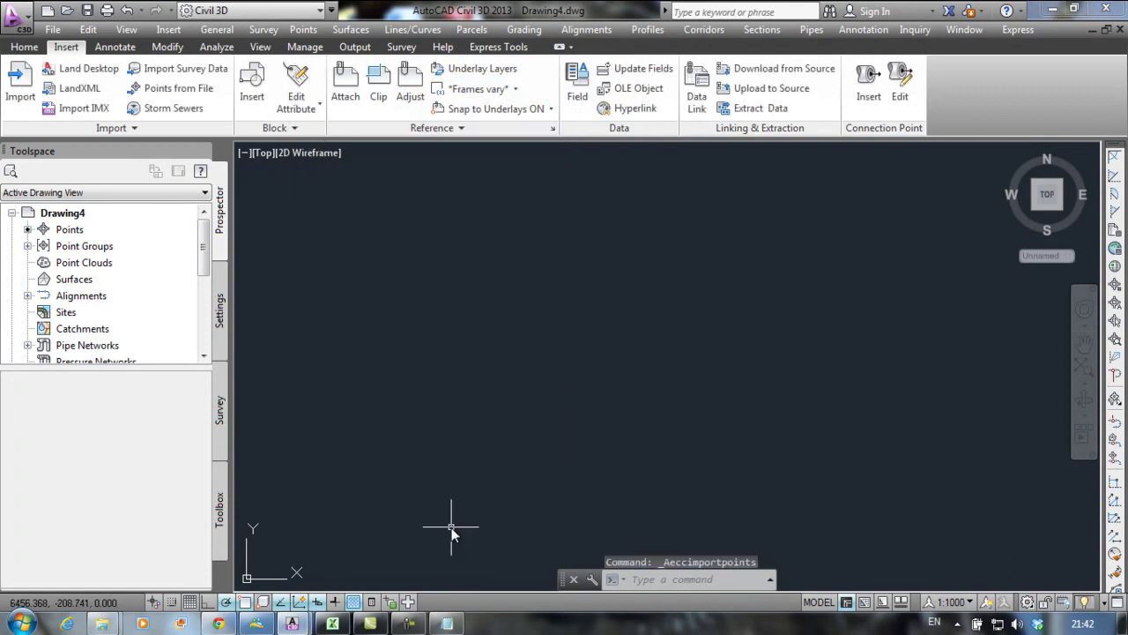
pyautogui.write('z')
pyautogui.press('Return')
pyautogui.write('e')
pyautogui.press('Return')
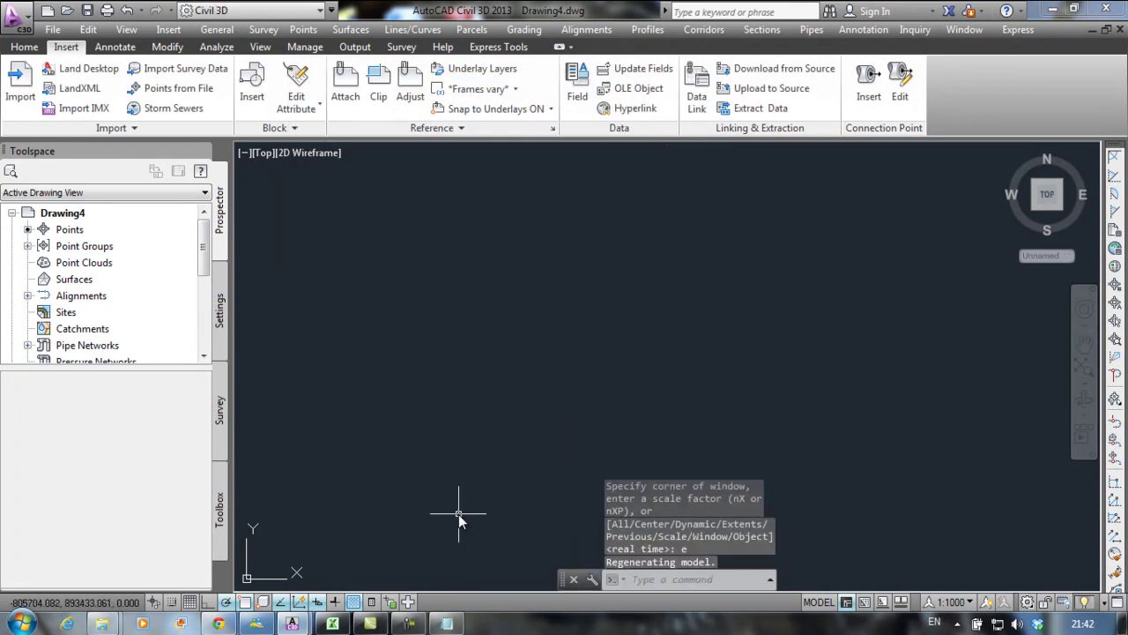